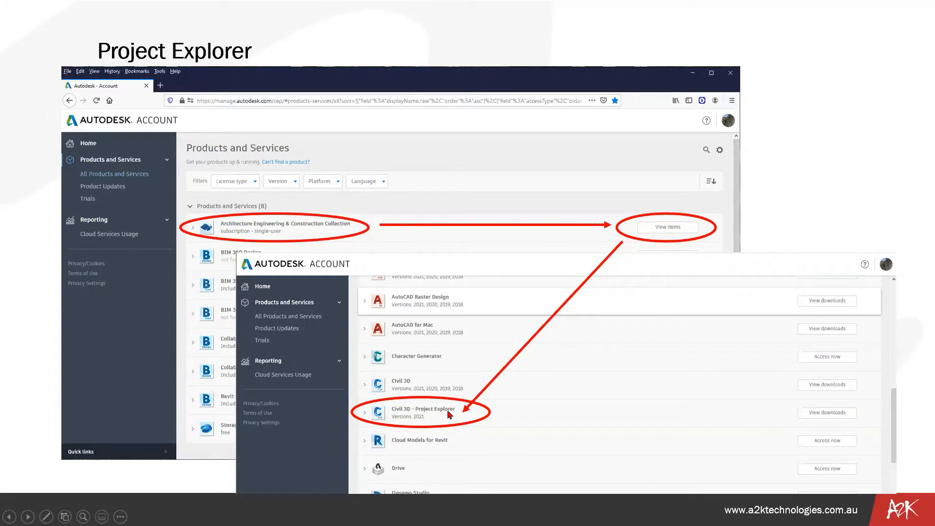
Switch from the presentation to the kerb widening drawing in Civil 3D
{"action": "left_click", "coordinate": [341, 391]}
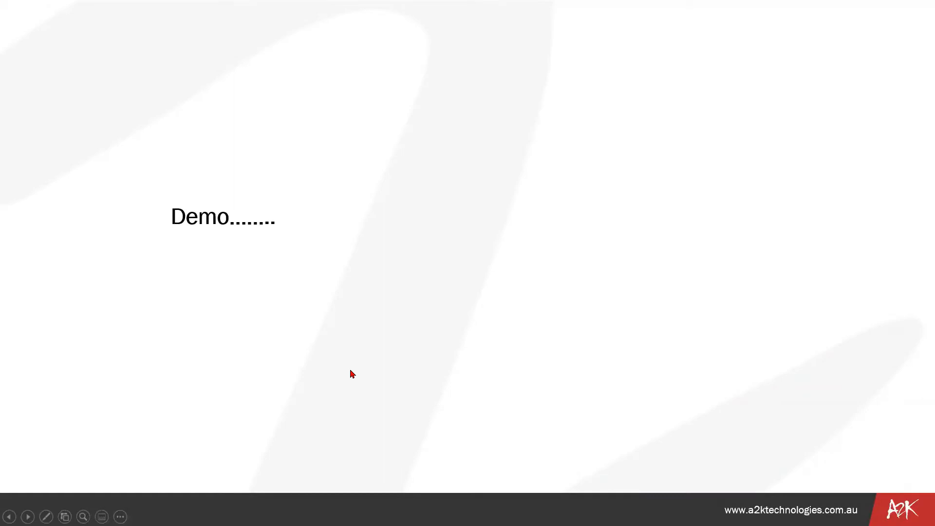
{"action": "key", "text": "alt+Tab"}
{"action": "key", "text": "alt+Tab"}
{"action": "key", "text": "alt+Tab"}
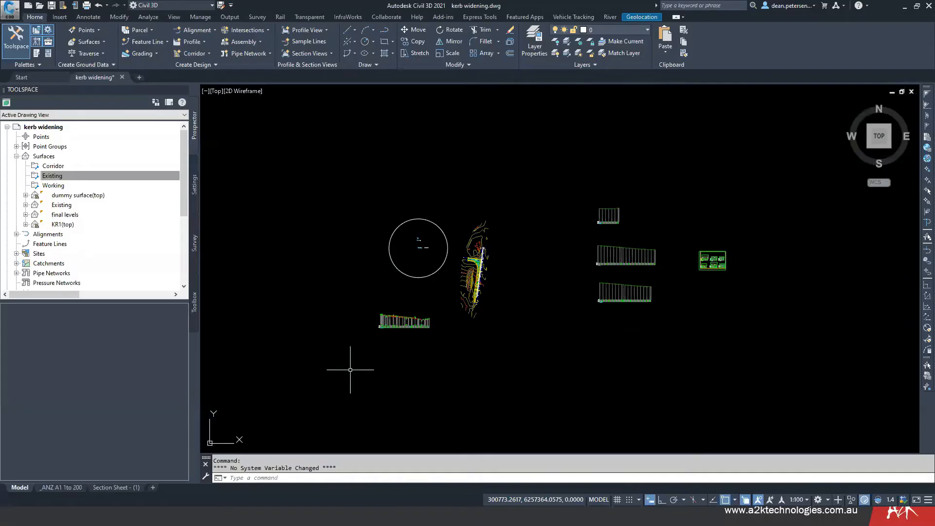
Examine the corridor and existing surface contours around the kerb return in plan view
{"action": "scroll", "coordinate": [481, 263], "scroll_direction": "up", "scroll_amount": 6}
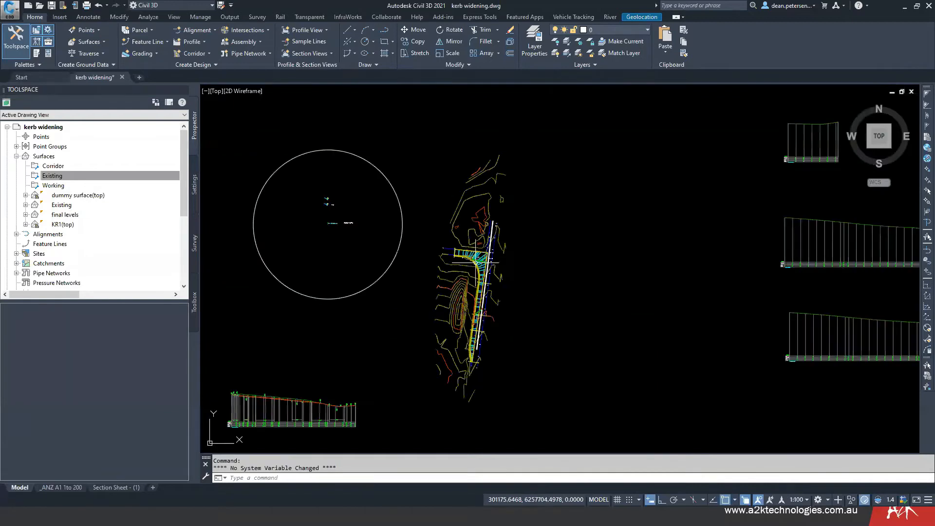
{"action": "mouse_move", "coordinate": [660, 313]}
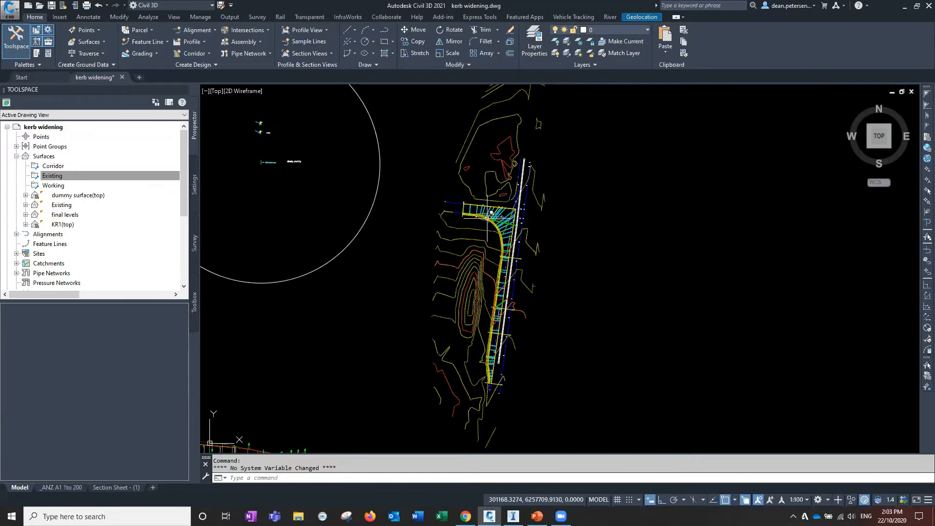
{"action": "scroll", "coordinate": [490, 212], "scroll_direction": "up", "scroll_amount": 10}
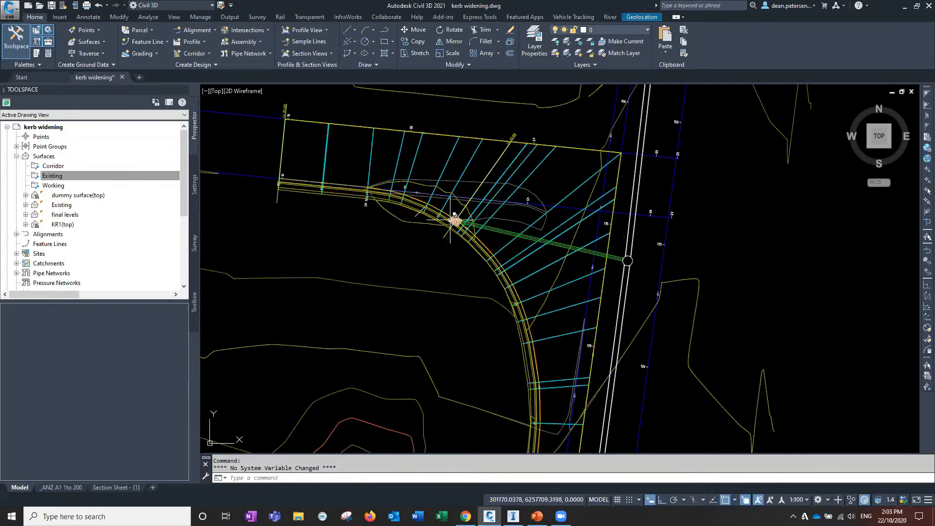
{"action": "scroll", "coordinate": [386, 247], "scroll_direction": "down", "scroll_amount": 4}
{"action": "mouse_move", "coordinate": [479, 415]}
{"action": "middle_mouse_down"}
{"action": "mouse_move", "coordinate": [494, 210]}
{"action": "mouse_move", "coordinate": [504, 351]}
{"action": "middle_mouse_up"}
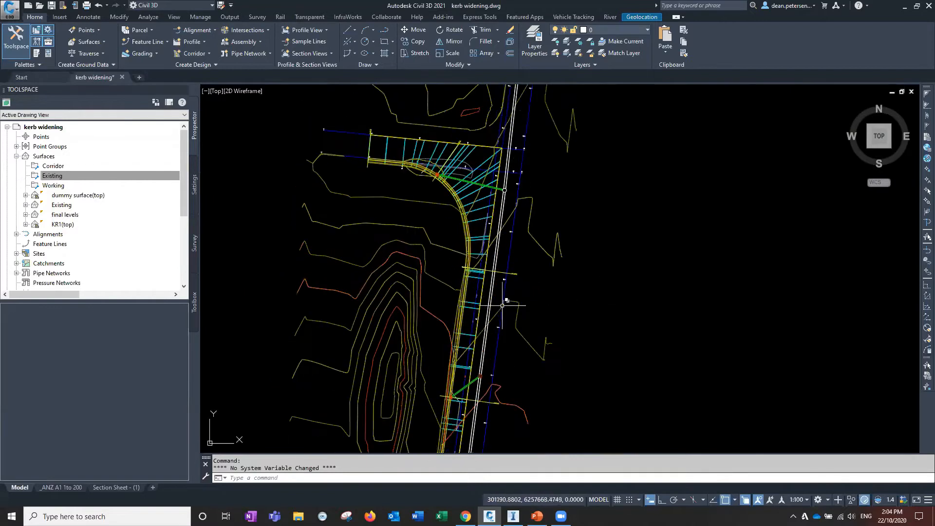
{"action": "middle_click_drag", "start_coordinate": [373, 230], "coordinate": [390, 298]}
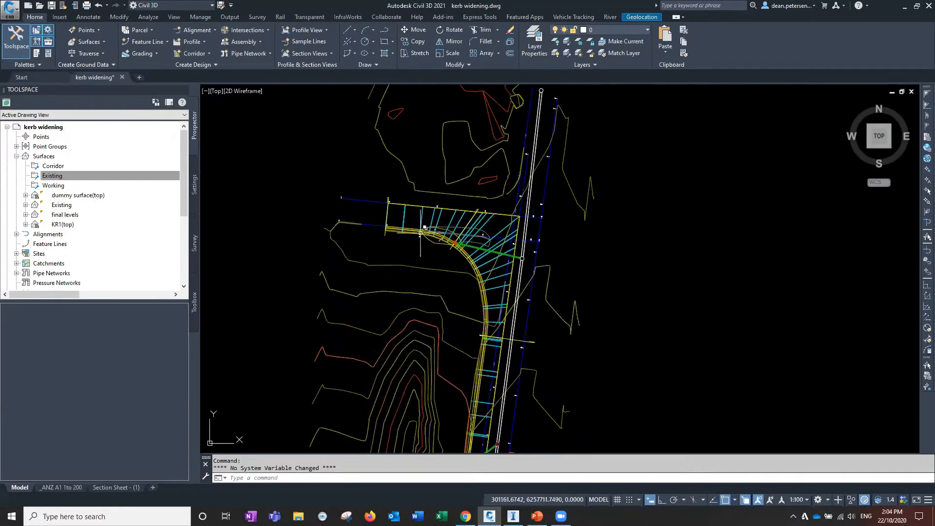
{"action": "mouse_move", "coordinate": [464, 341]}
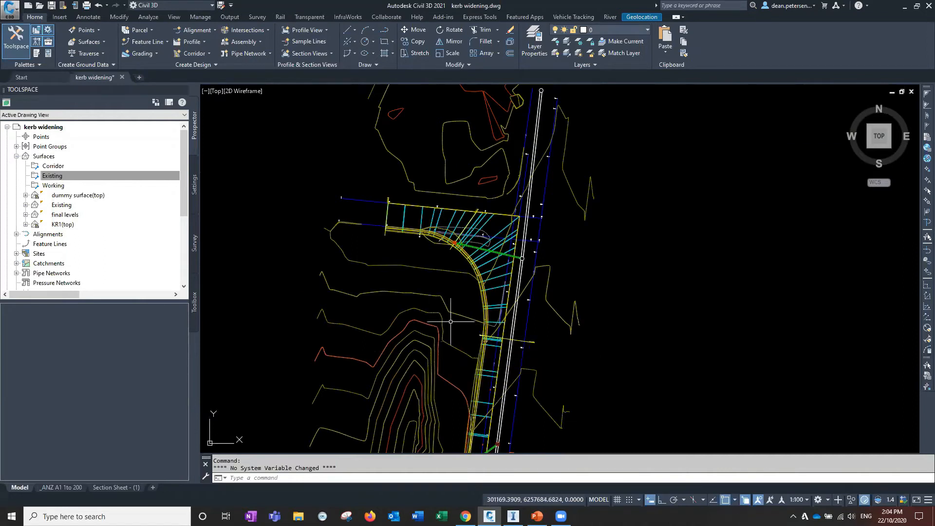
{"action": "middle_click_drag", "start_coordinate": [557, 315], "coordinate": [528, 302]}
{"action": "scroll", "coordinate": [534, 316], "scroll_direction": "down", "scroll_amount": 2}
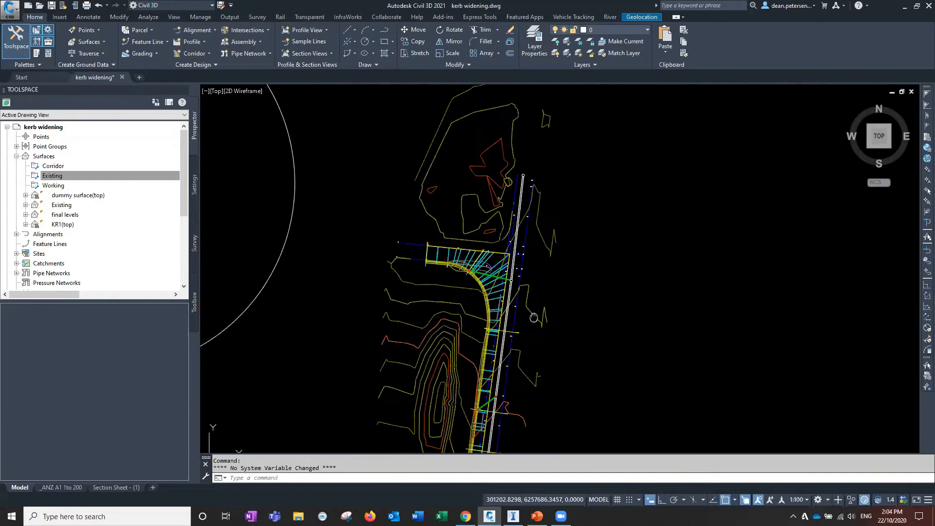
{"action": "mouse_move", "coordinate": [534, 318]}
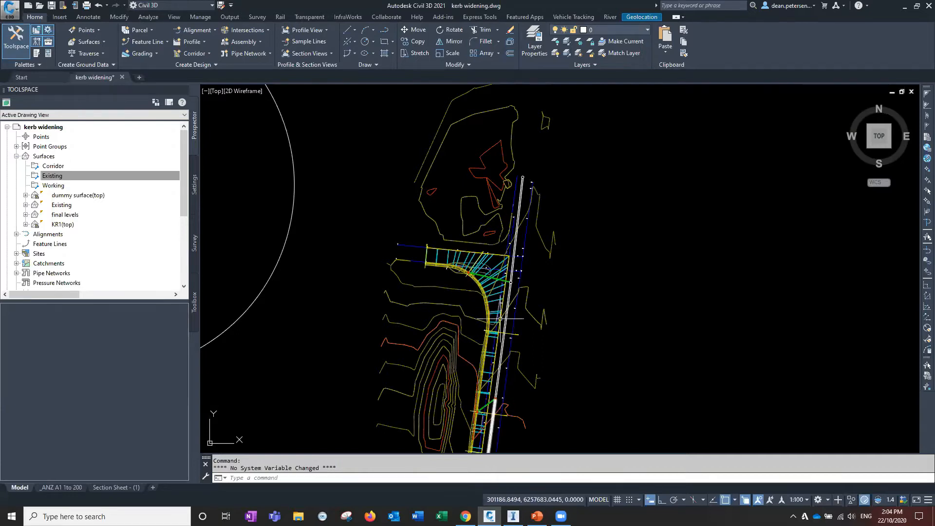
{"action": "scroll", "coordinate": [500, 319], "scroll_direction": "up", "scroll_amount": 2}
{"action": "scroll", "coordinate": [500, 318], "scroll_direction": "up", "scroll_amount": 4}
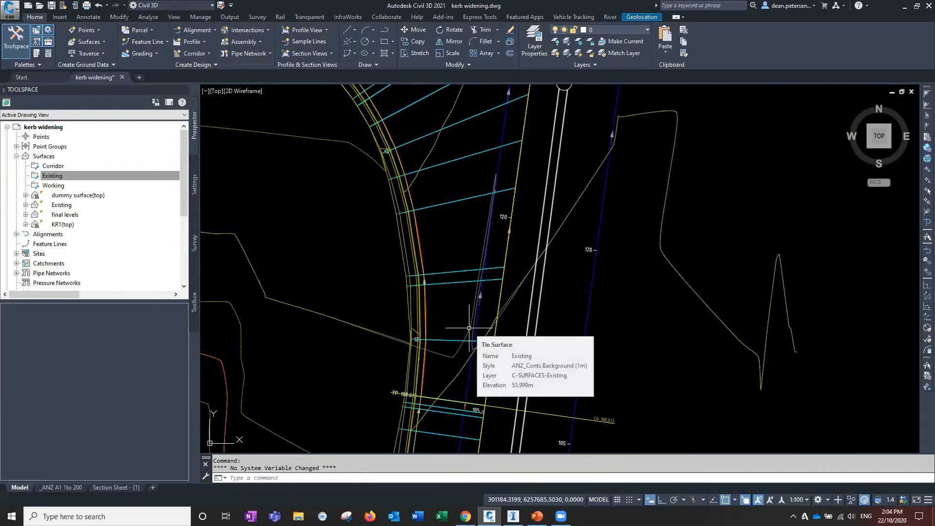
Select the Existing TIN surface and inspect it in 3D in the Object Viewer, then close the viewer
{"action": "left_click", "coordinate": [469, 328]}
{"action": "right_click", "coordinate": [455, 314]}
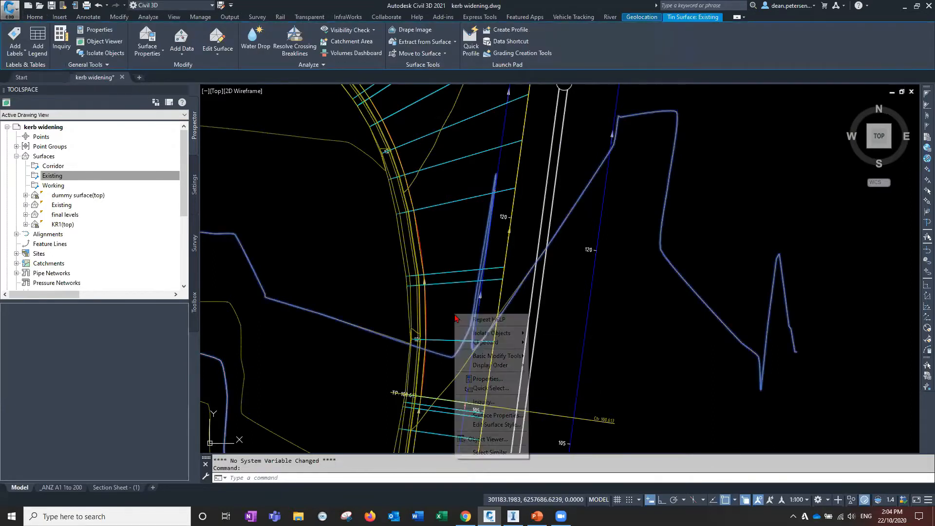
{"action": "left_click", "coordinate": [487, 439]}
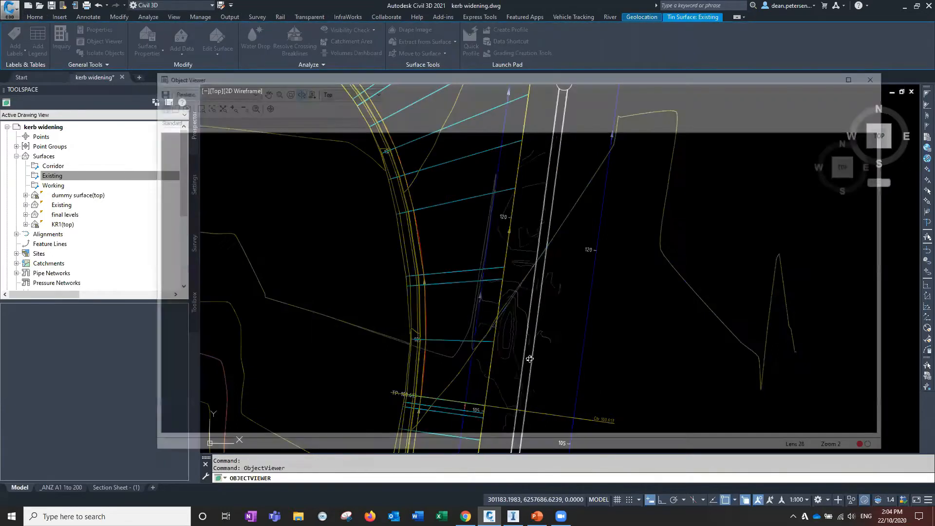
{"action": "scroll", "coordinate": [512, 317], "scroll_direction": "up", "scroll_amount": 5}
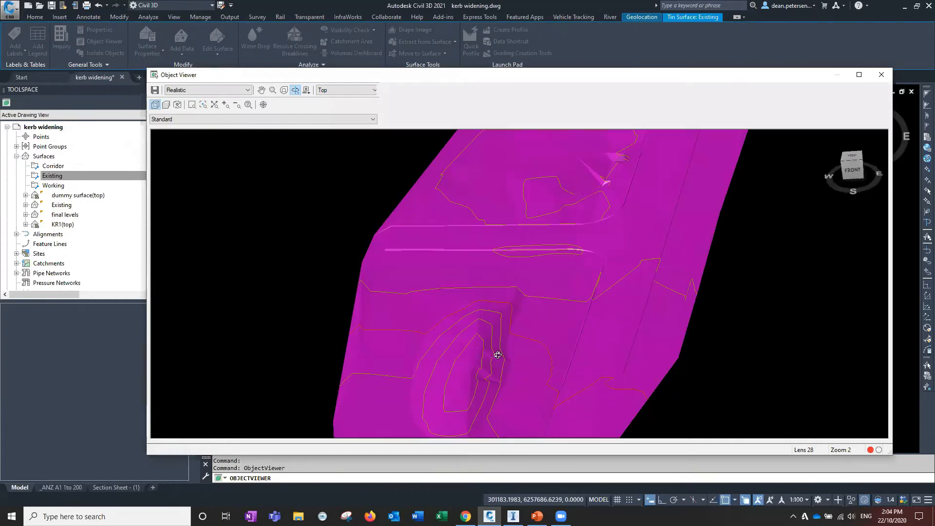
{"action": "left_click_drag", "start_coordinate": [604, 333], "coordinate": [539, 232]}
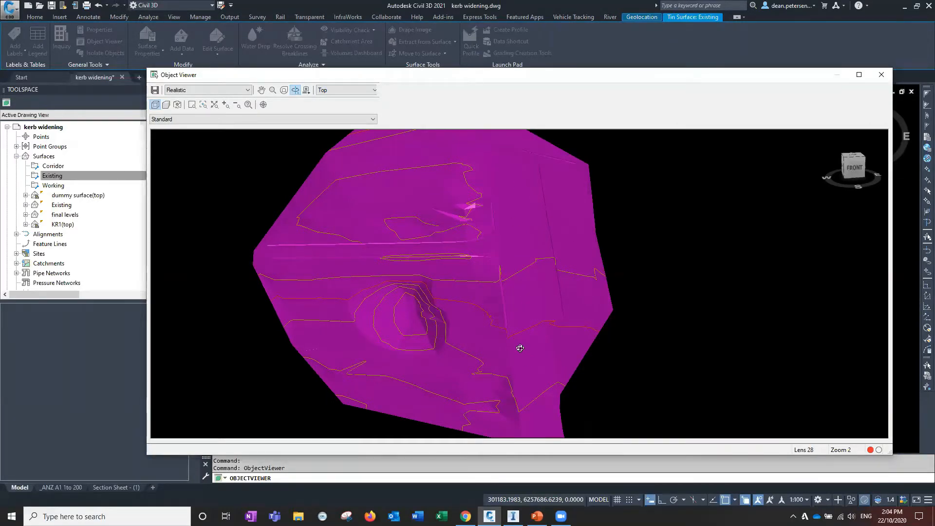
{"action": "scroll", "coordinate": [505, 351], "scroll_direction": "up", "scroll_amount": 3}
{"action": "left_click_drag", "start_coordinate": [506, 352], "coordinate": [414, 436]}
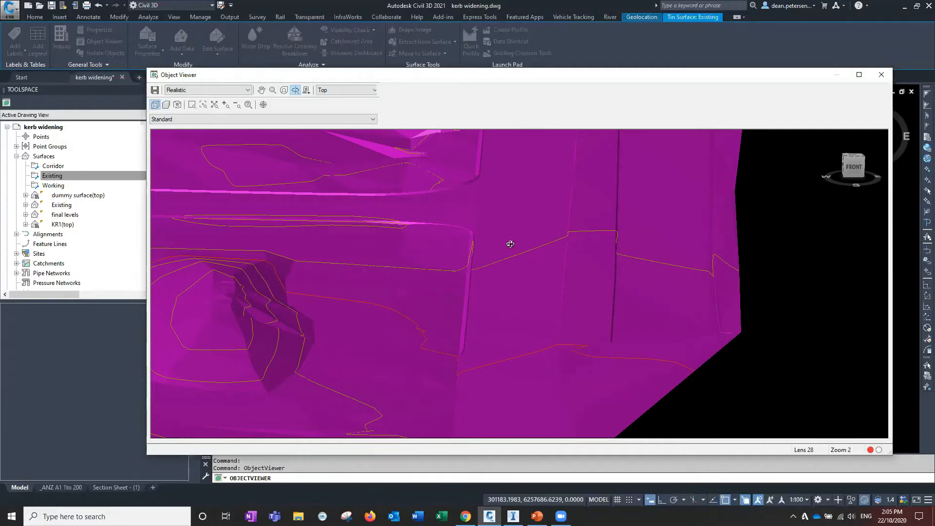
{"action": "left_click", "coordinate": [880, 75]}
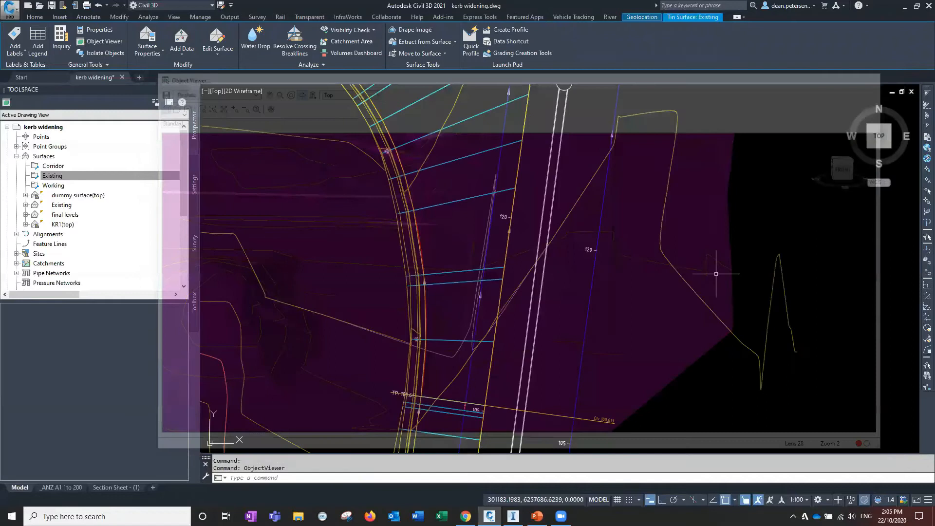
Pan along the corridor to examine the existing surface near the road edge and select the Existing surface
{"action": "scroll", "coordinate": [349, 287], "scroll_direction": "down", "scroll_amount": 2}
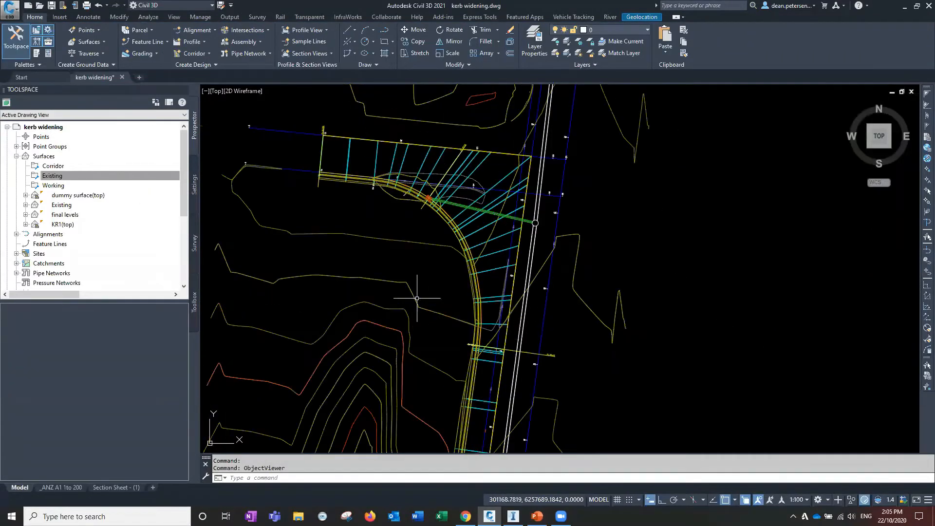
{"action": "middle_click_drag", "start_coordinate": [416, 298], "coordinate": [424, 47]}
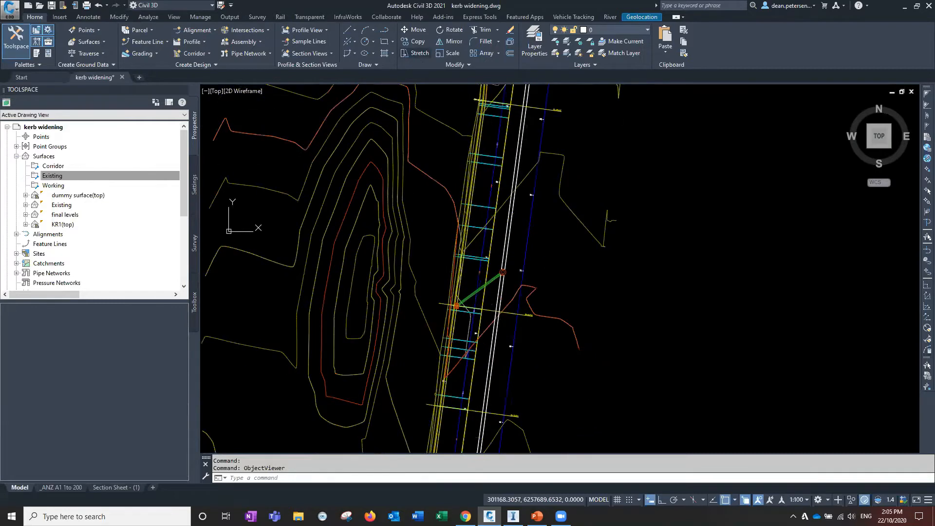
{"action": "middle_click_drag", "start_coordinate": [369, 309], "coordinate": [373, 297]}
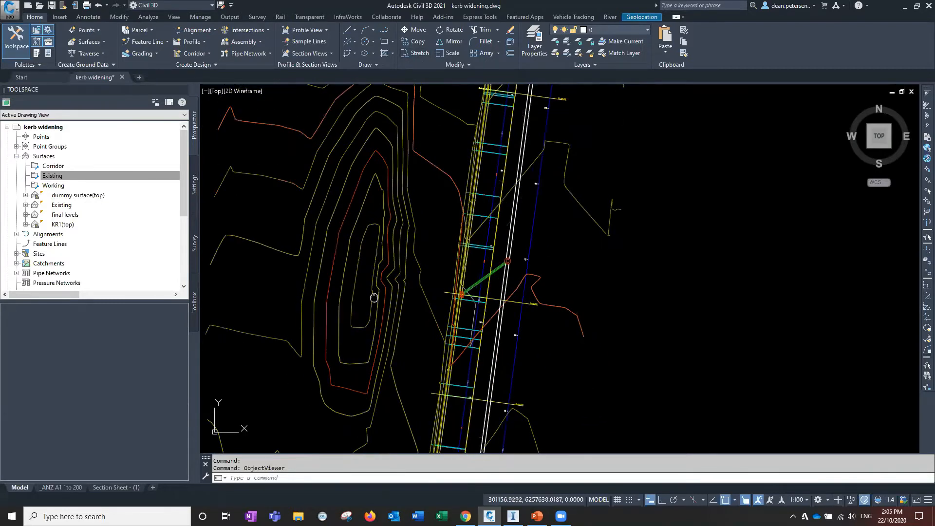
{"action": "middle_click_drag", "start_coordinate": [374, 298], "coordinate": [404, 162]}
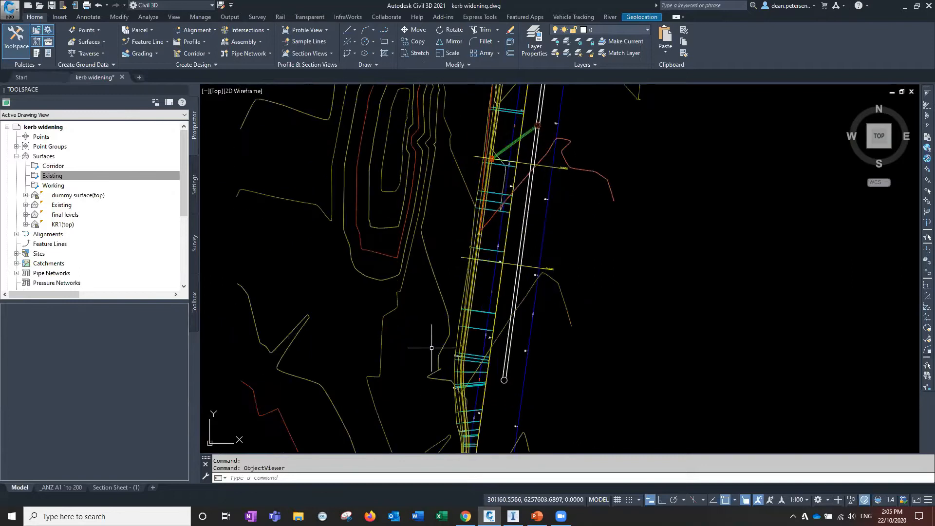
{"action": "left_click", "coordinate": [562, 296]}
{"action": "key", "text": "Escape"}
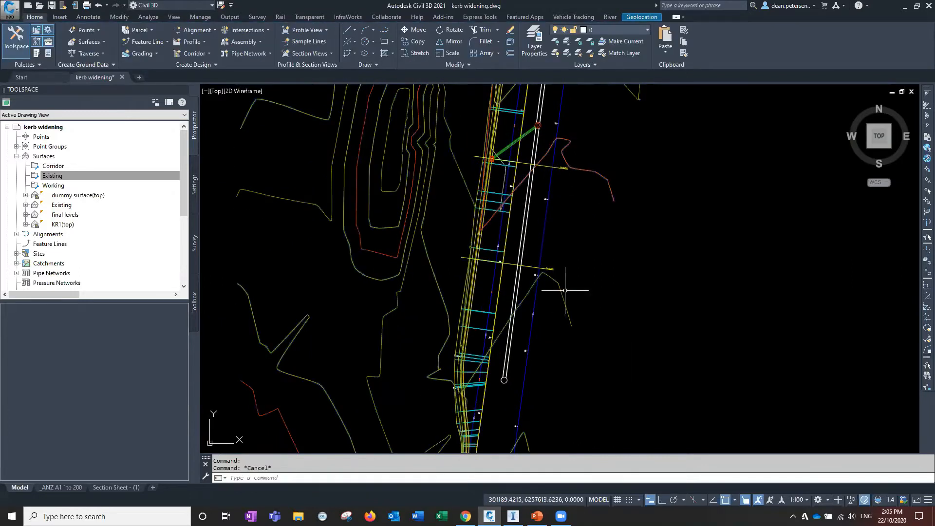
{"action": "middle_click_drag", "start_coordinate": [493, 152], "coordinate": [501, 213]}
{"action": "scroll", "coordinate": [500, 213], "scroll_direction": "up", "scroll_amount": 6}
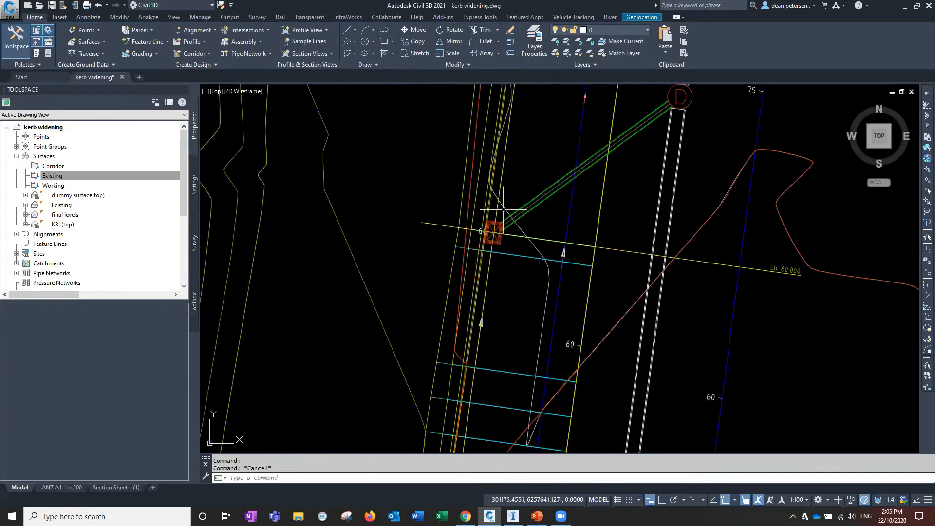
{"action": "left_click", "coordinate": [530, 230]}
{"action": "scroll", "coordinate": [530, 230], "scroll_direction": "down", "scroll_amount": 8}
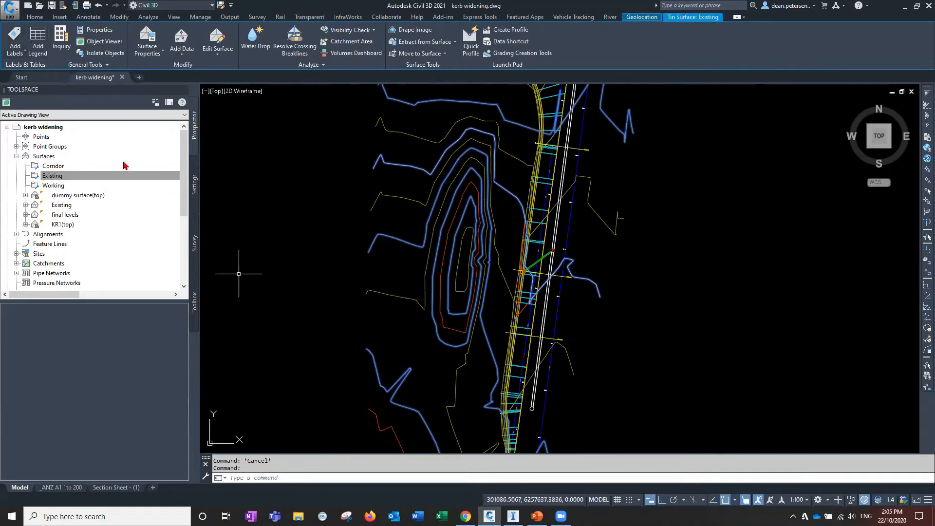
Add a two-point slope label to the Existing surface across the verge beside the road
{"action": "left_click", "coordinate": [21, 47]}
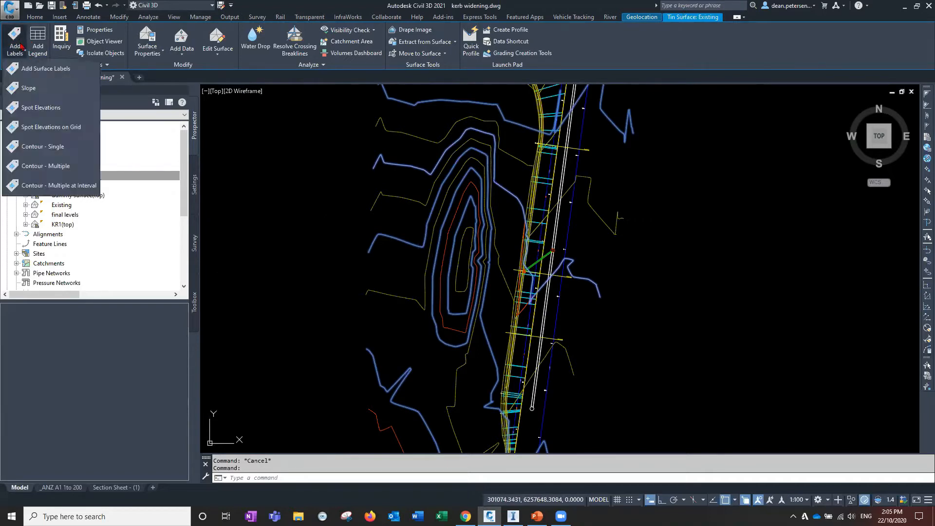
{"action": "left_click", "coordinate": [42, 70]}
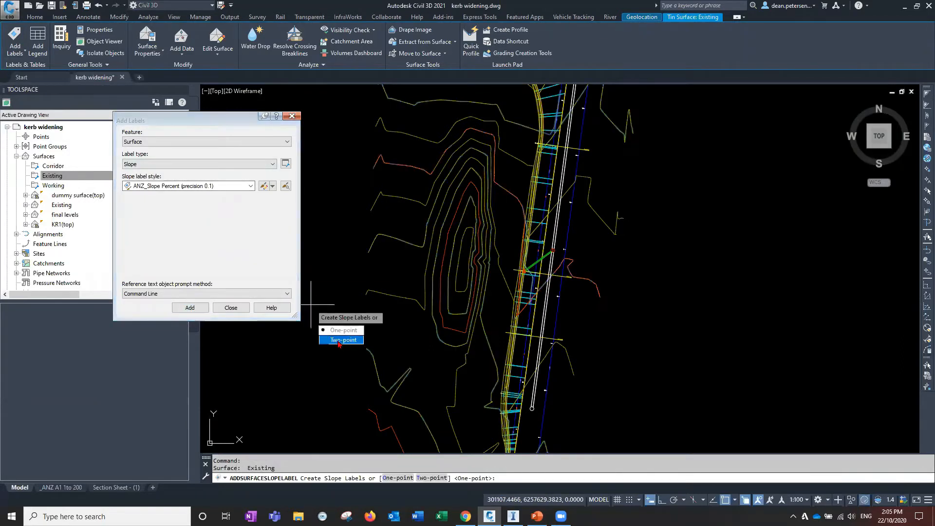
{"action": "left_click", "coordinate": [341, 340]}
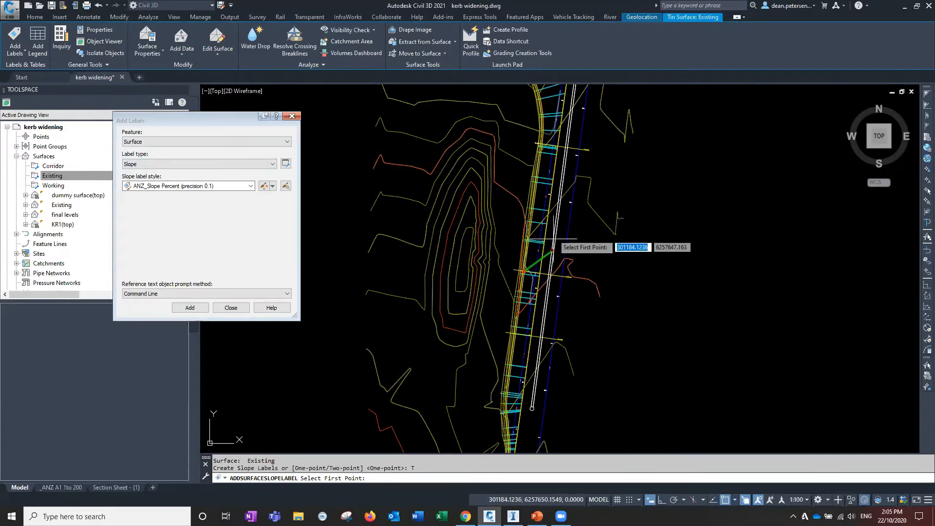
{"action": "scroll", "coordinate": [549, 196], "scroll_direction": "up", "scroll_amount": 2}
{"action": "scroll", "coordinate": [549, 197], "scroll_direction": "up", "scroll_amount": 4}
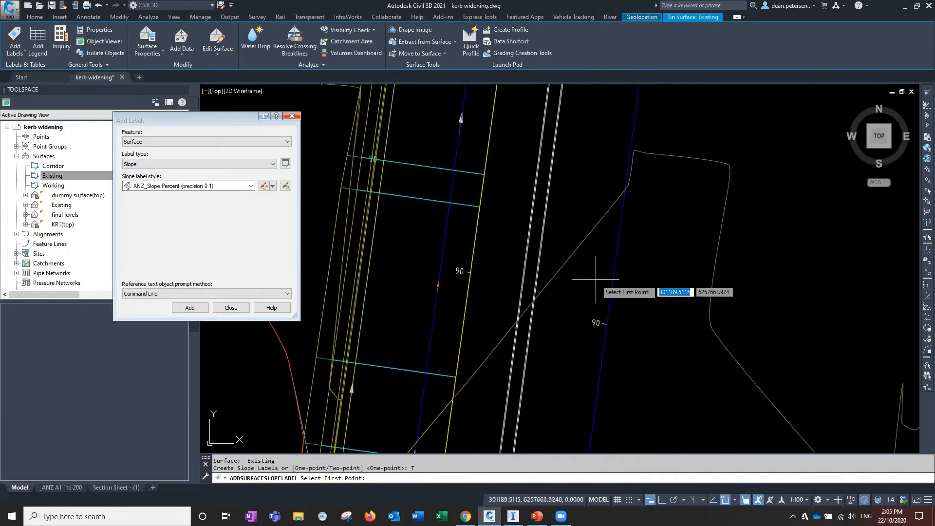
{"action": "left_click", "coordinate": [588, 303]}
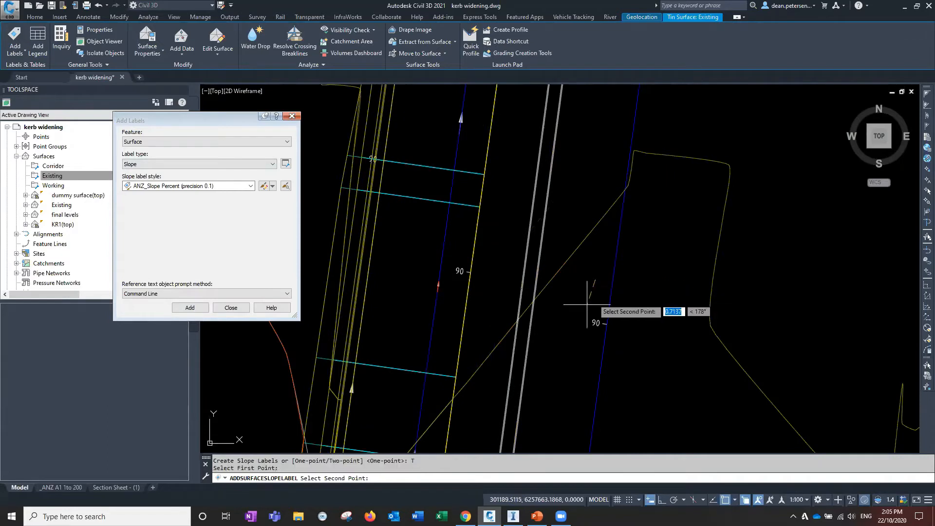
{"action": "left_click", "coordinate": [478, 266]}
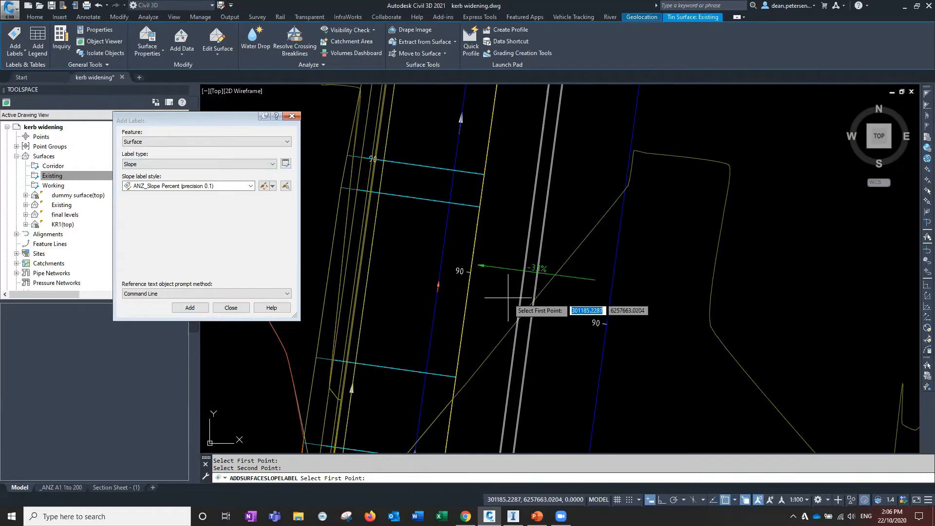
Turn object snap off and place a second two-point slope label just west of the first one
{"action": "scroll", "coordinate": [511, 276], "scroll_direction": "up", "scroll_amount": 4}
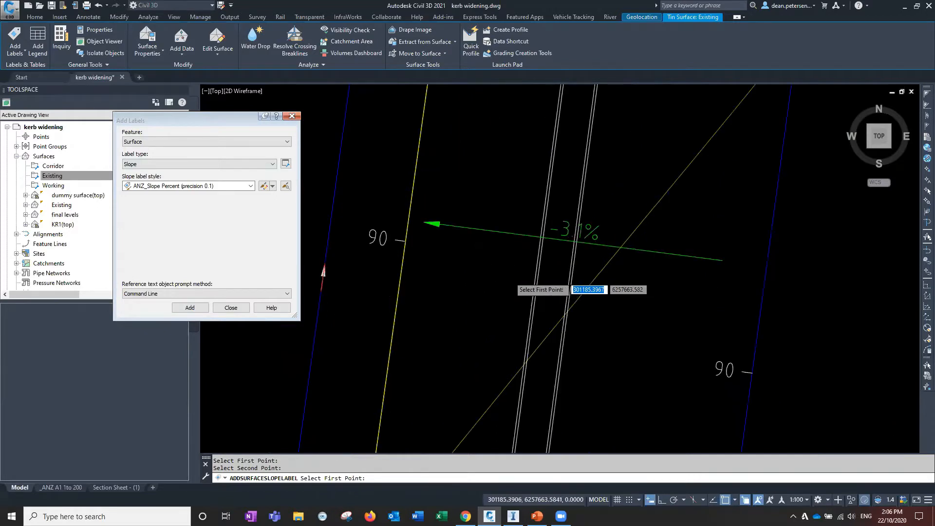
{"action": "scroll", "coordinate": [511, 278], "scroll_direction": "down", "scroll_amount": 4}
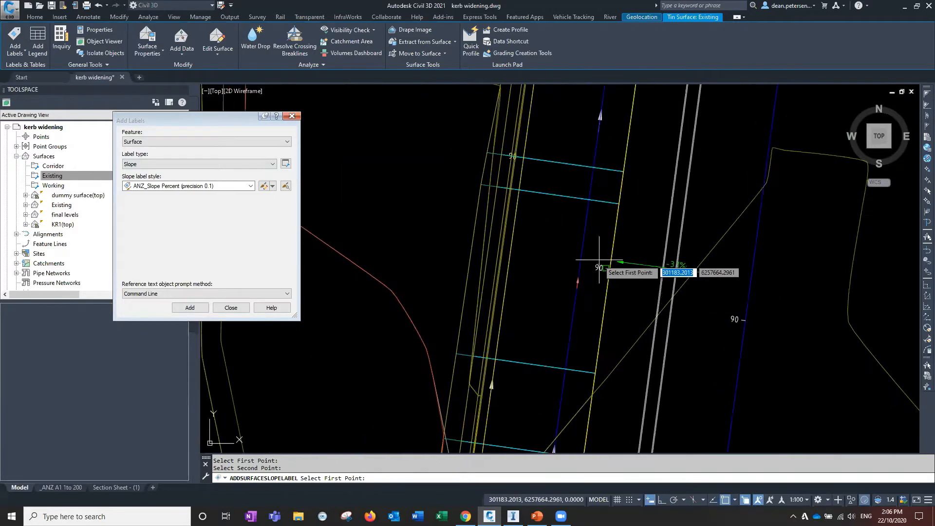
{"action": "left_click", "coordinate": [608, 260]}
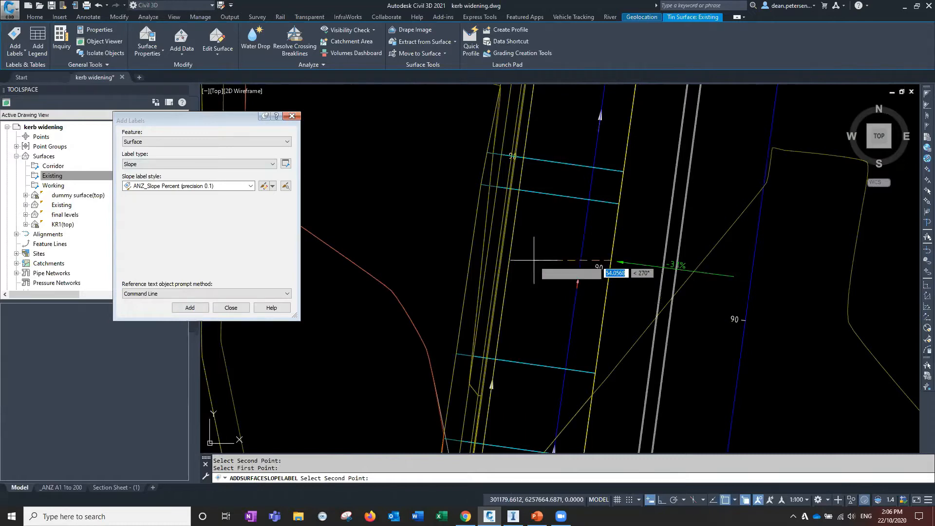
{"action": "left_click", "coordinate": [725, 499]}
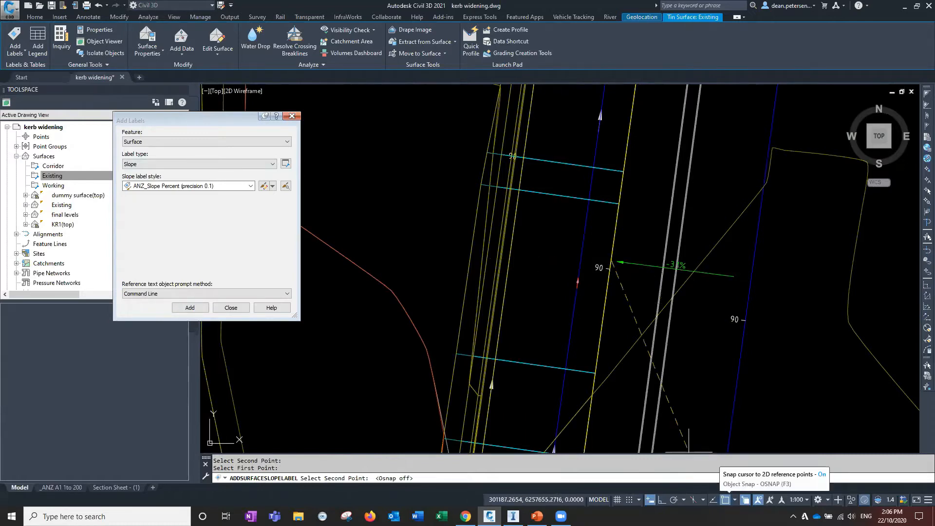
{"action": "left_click", "coordinate": [515, 249]}
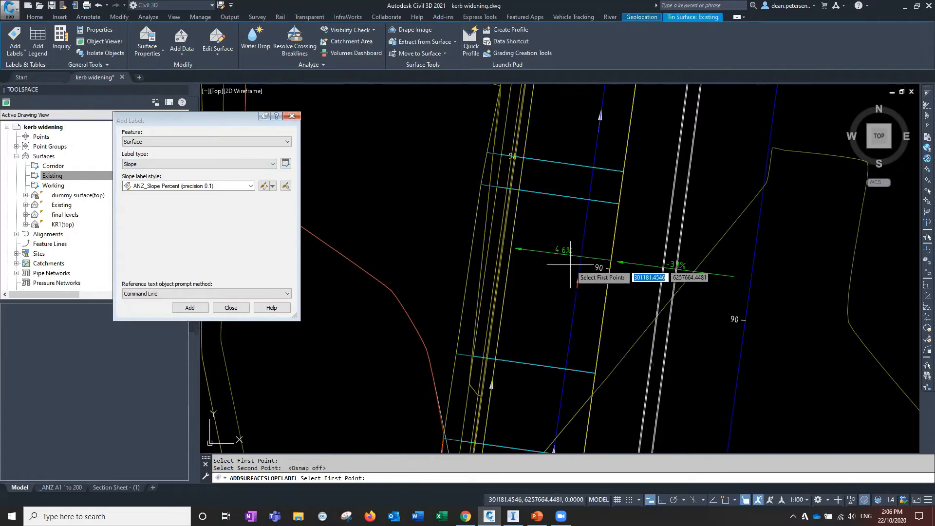
Cancel labeling and stretch the western slope label's eastern endpoint onto the road edge line
{"action": "scroll", "coordinate": [571, 265], "scroll_direction": "up", "scroll_amount": 2}
{"action": "key", "text": "Escape"}
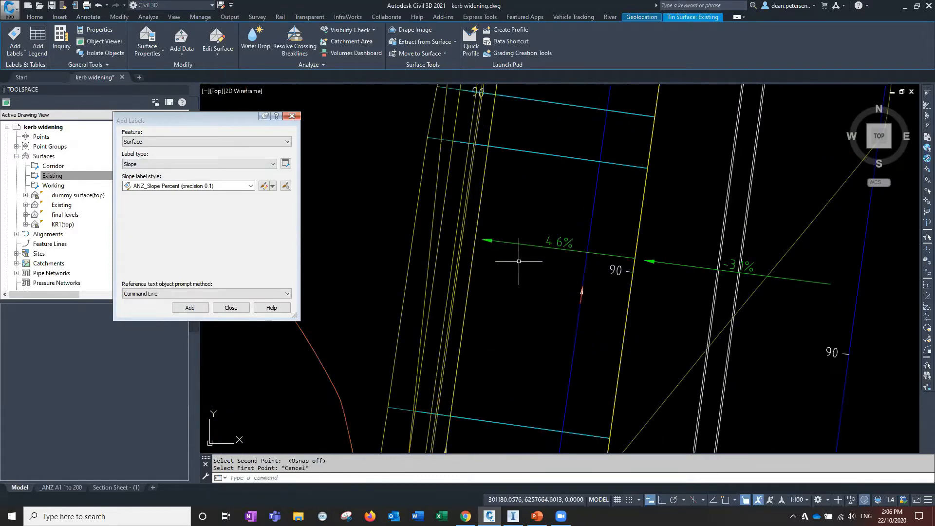
{"action": "left_click", "coordinate": [518, 245]}
{"action": "left_click", "coordinate": [632, 258]}
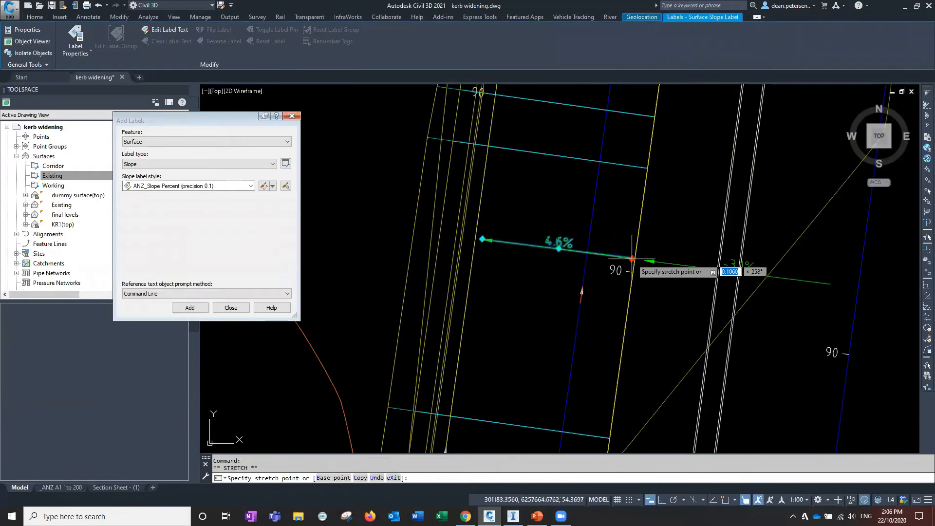
{"action": "left_click", "coordinate": [630, 258]}
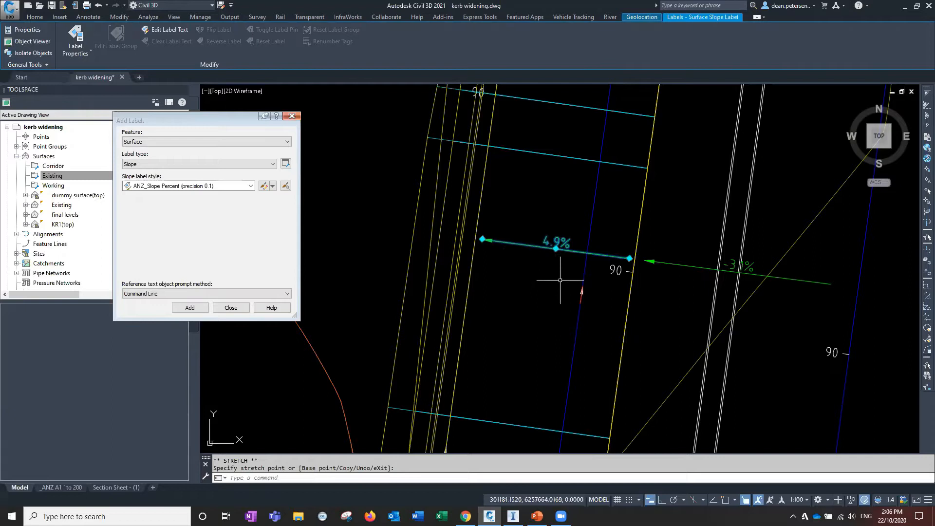
Change the western slope label's surface to final levels in its properties
{"action": "right_click", "coordinate": [528, 290]}
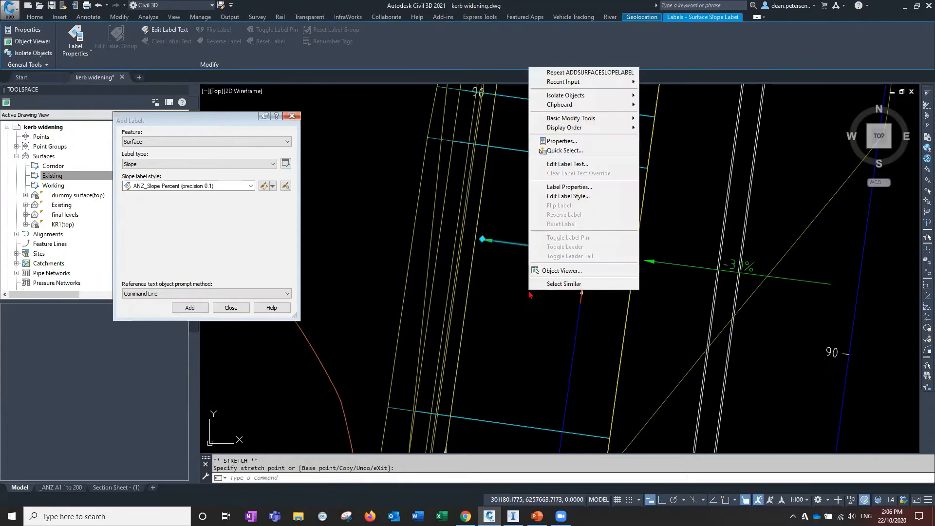
{"action": "left_click", "coordinate": [573, 190]}
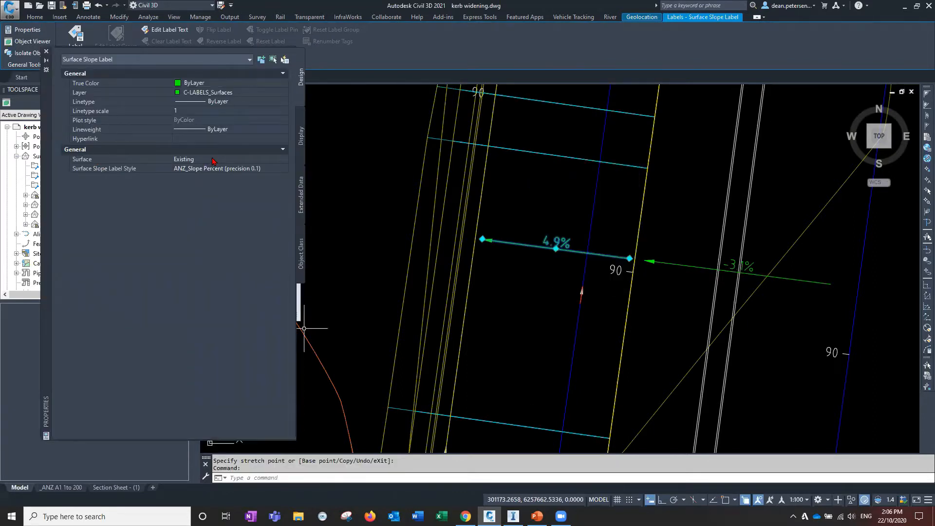
{"action": "left_click", "coordinate": [212, 160]}
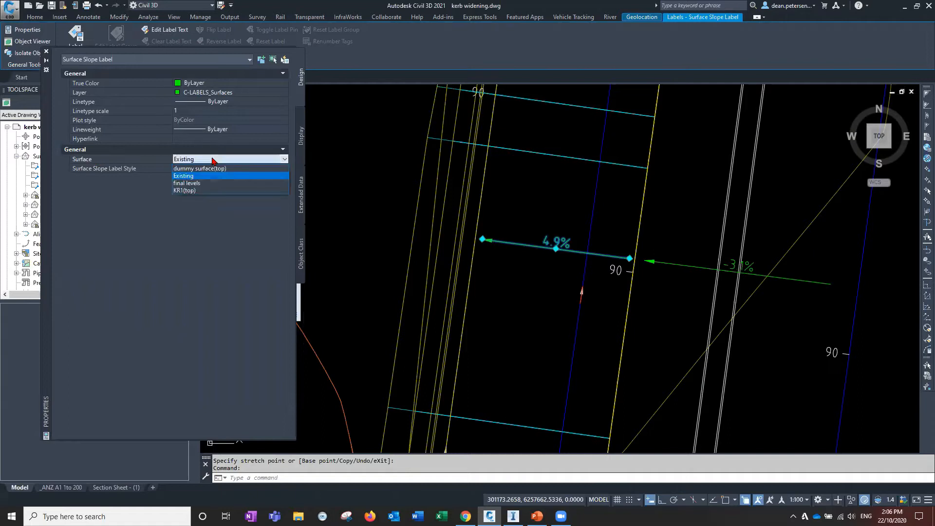
{"action": "left_click", "coordinate": [194, 183]}
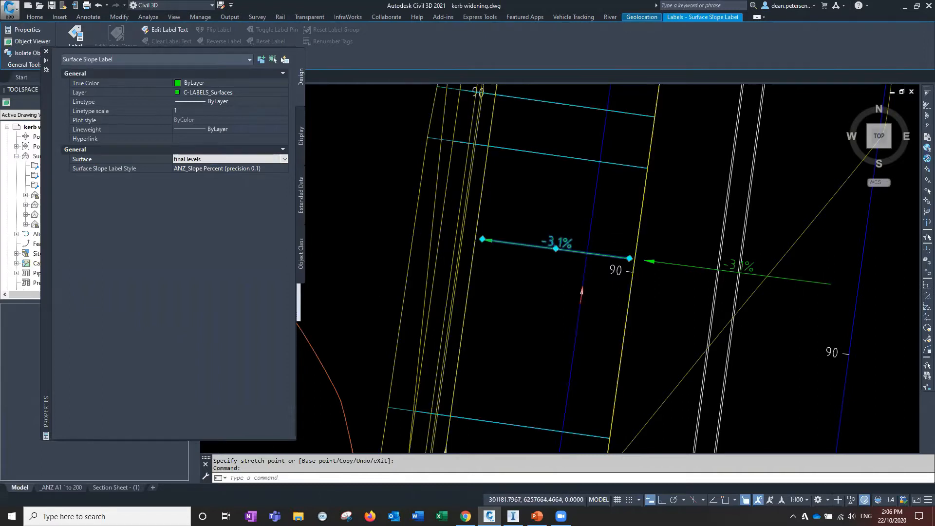
{"action": "scroll", "coordinate": [579, 266], "scroll_direction": "down", "scroll_amount": 5}
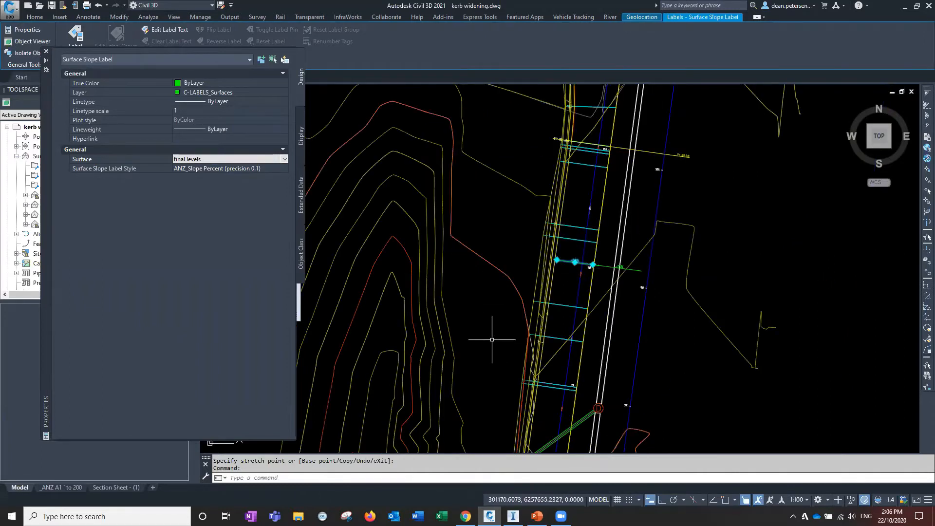
{"action": "scroll", "coordinate": [579, 263], "scroll_direction": "up", "scroll_amount": 6}
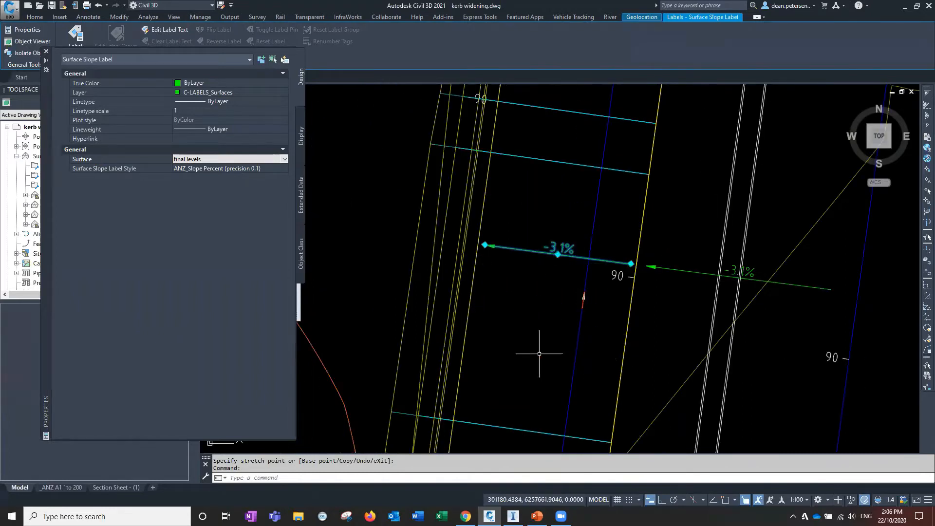
{"action": "key", "text": "Escape"}
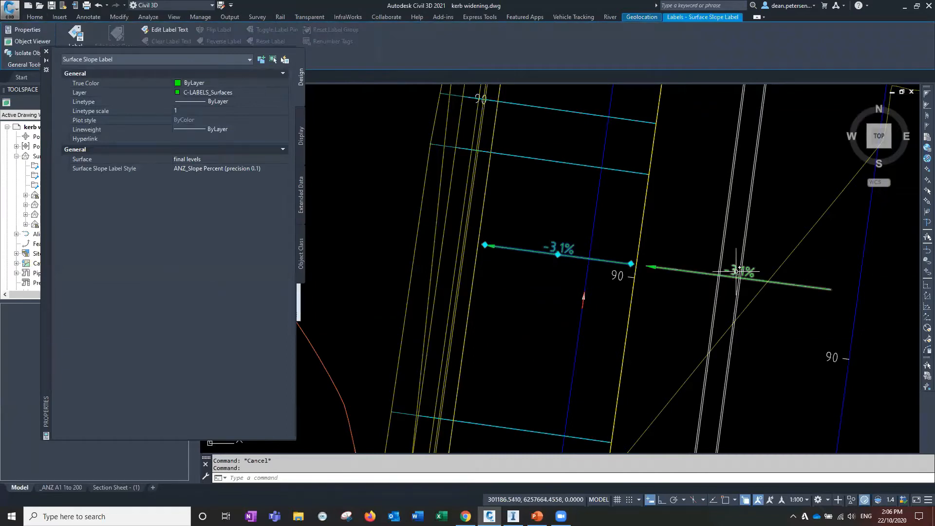
Select both slope labels and copy them to the cross-section near chainage 60
{"action": "left_click", "coordinate": [738, 271]}
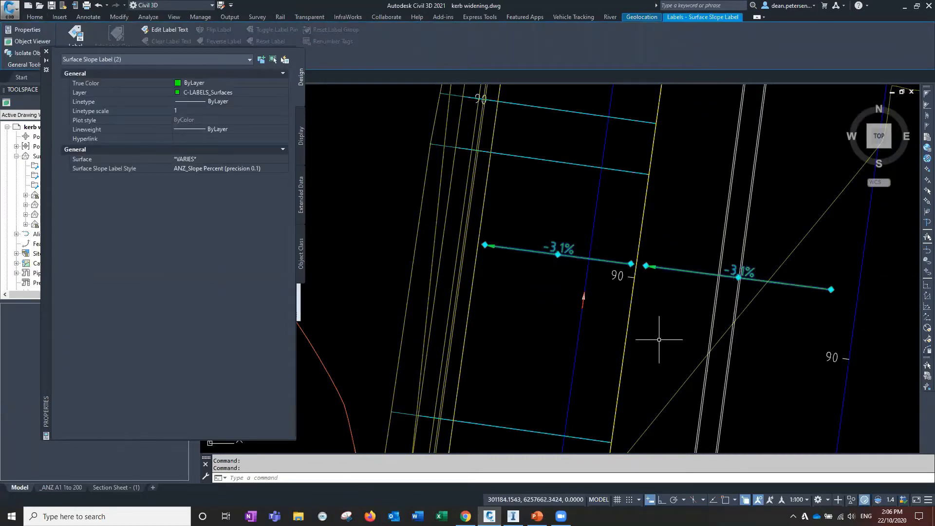
{"action": "mouse_move", "coordinate": [659, 339]}
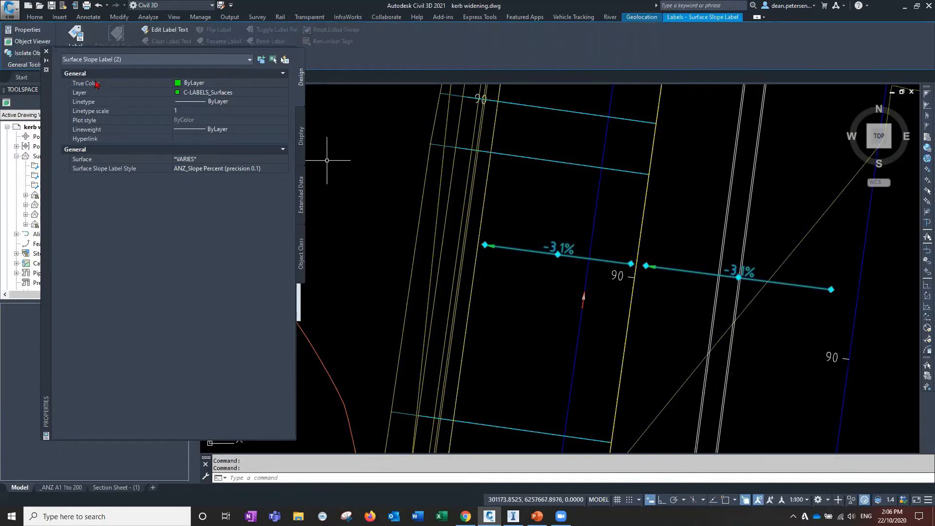
{"action": "left_click", "coordinate": [47, 51]}
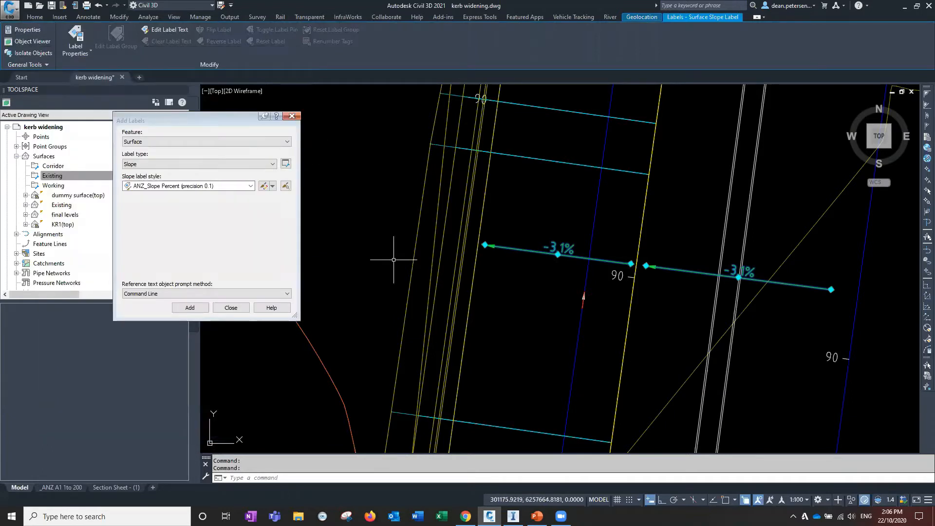
{"action": "type", "text": "co"}
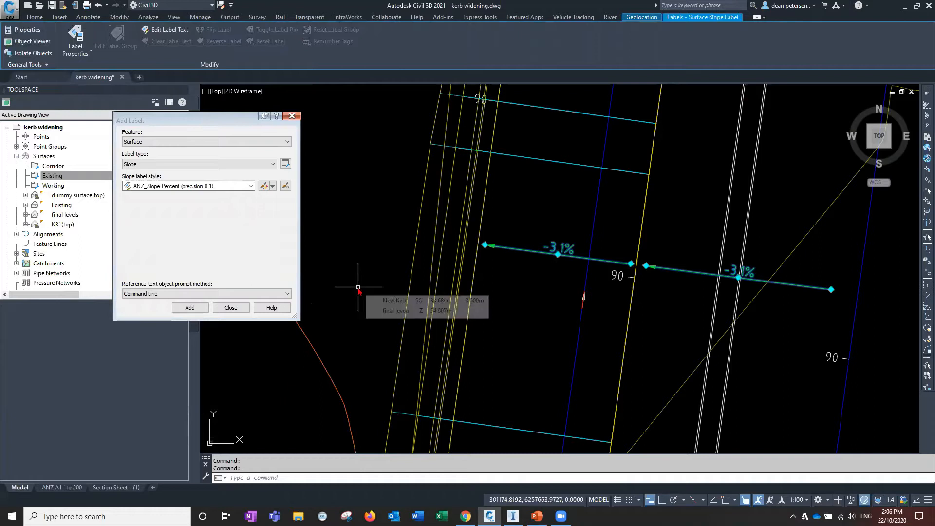
{"action": "key", "text": "Return"}
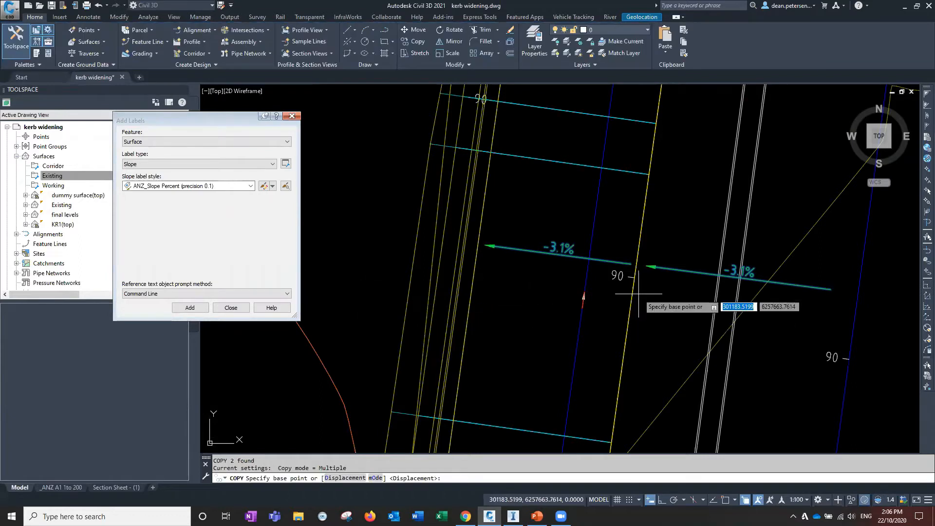
{"action": "left_click", "coordinate": [637, 288]}
{"action": "scroll", "coordinate": [640, 408], "scroll_direction": "down", "scroll_amount": 5}
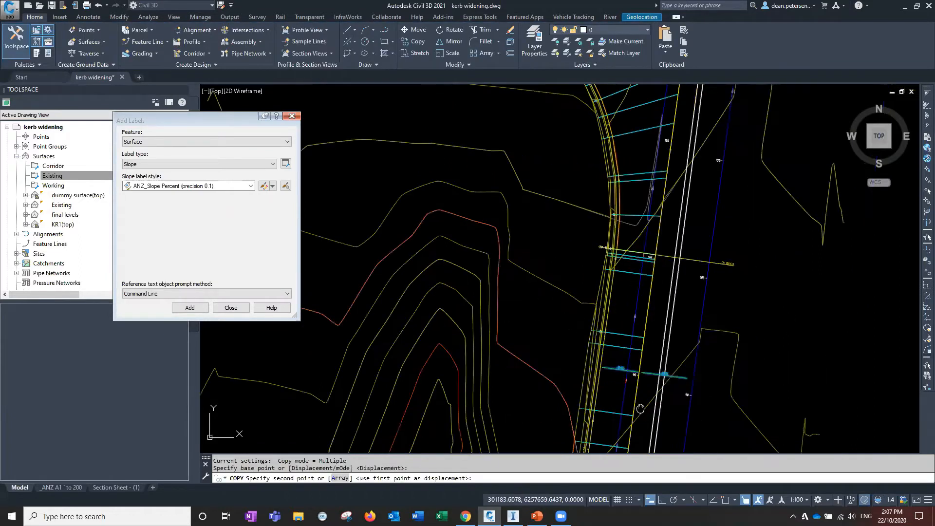
{"action": "middle_click_drag", "start_coordinate": [640, 408], "coordinate": [608, 252]}
{"action": "scroll", "coordinate": [609, 252], "scroll_direction": "up", "scroll_amount": 4}
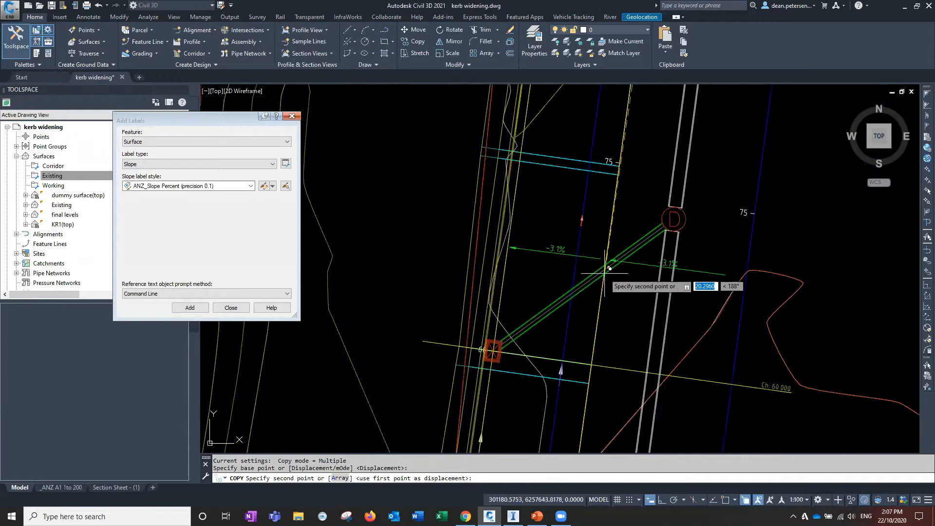
{"action": "left_click", "coordinate": [612, 250]}
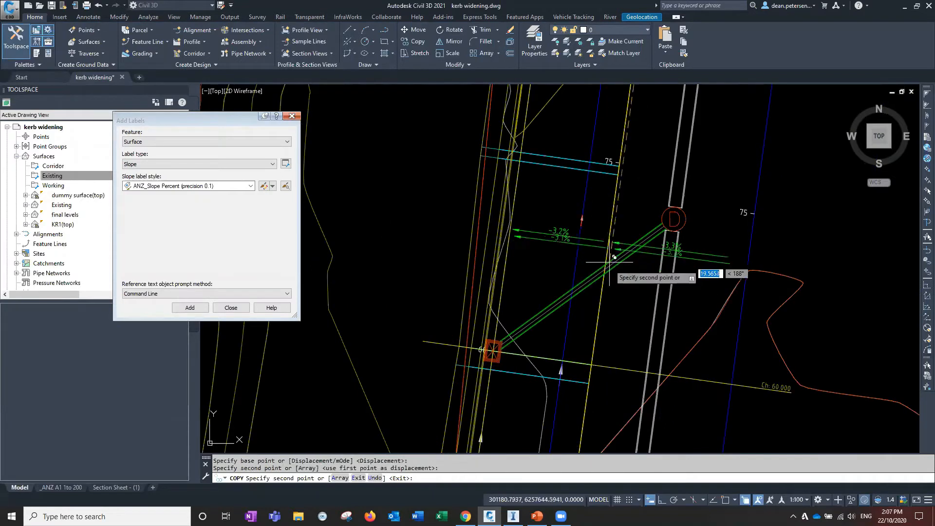
Place further copies of both slope labels at the sections near chainages 45 and 30, then end copying
{"action": "scroll", "coordinate": [522, 267], "scroll_direction": "up", "scroll_amount": 3}
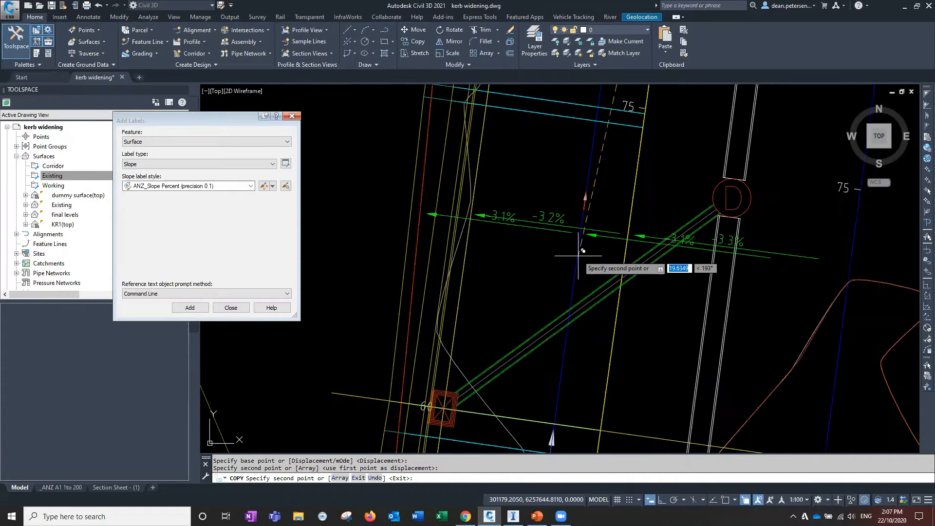
{"action": "scroll", "coordinate": [685, 334], "scroll_direction": "down", "scroll_amount": 6}
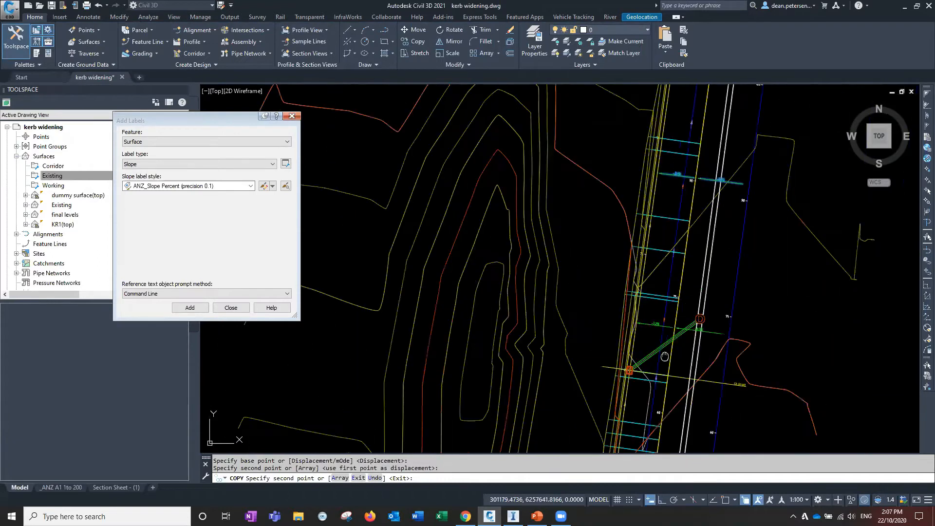
{"action": "scroll", "coordinate": [643, 290], "scroll_direction": "up", "scroll_amount": 2}
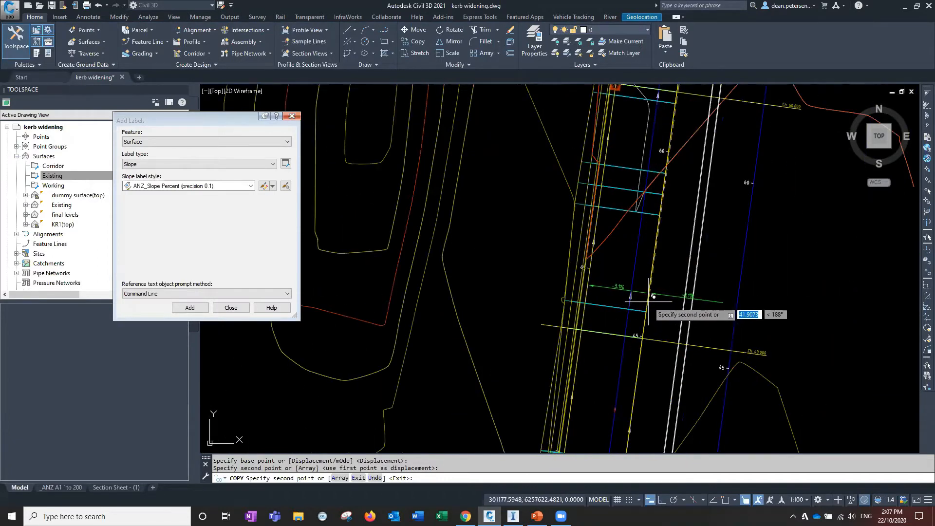
{"action": "left_click", "coordinate": [650, 302]}
{"action": "scroll", "coordinate": [638, 327], "scroll_direction": "up", "scroll_amount": 3}
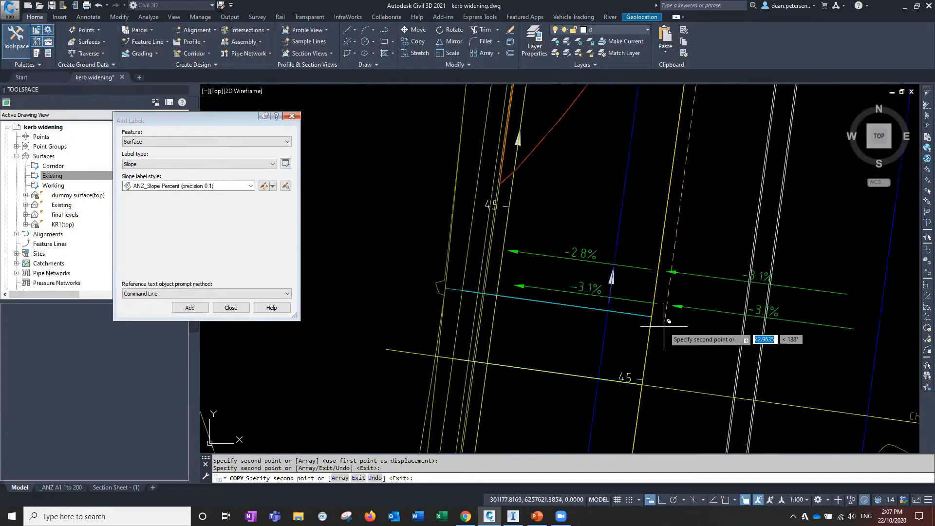
{"action": "scroll", "coordinate": [687, 348], "scroll_direction": "down", "scroll_amount": 6}
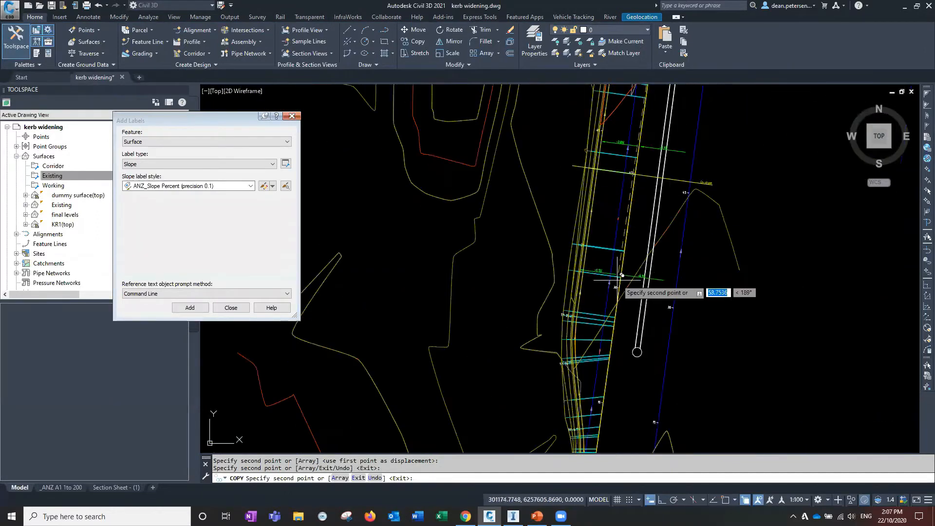
{"action": "middle_click_drag", "start_coordinate": [662, 158], "coordinate": [641, 216]}
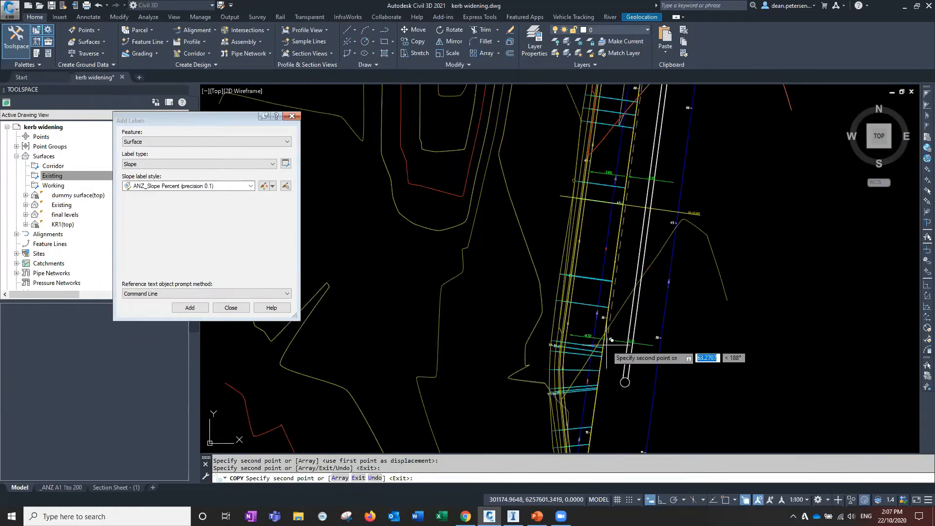
{"action": "scroll", "coordinate": [604, 340], "scroll_direction": "up", "scroll_amount": 6}
{"action": "left_click", "coordinate": [594, 309]}
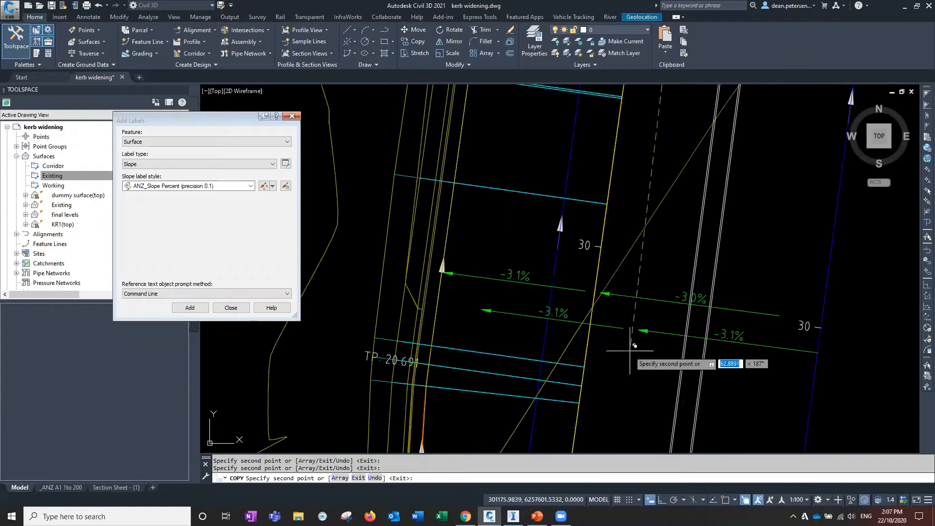
{"action": "key", "text": "Escape"}
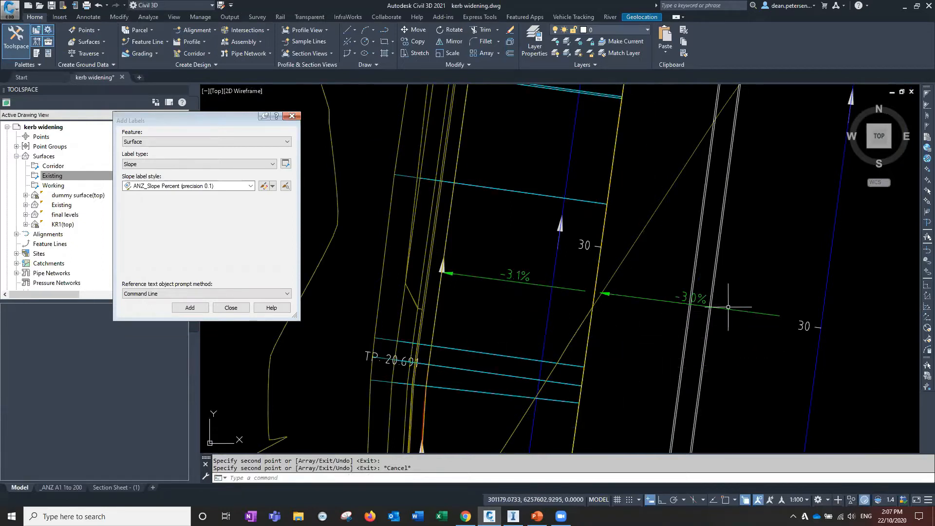
Stretch the outer end of the eastern copied slope label near chainage 45 to shorten it
{"action": "scroll", "coordinate": [699, 334], "scroll_direction": "down", "scroll_amount": 3}
{"action": "scroll", "coordinate": [699, 334], "scroll_direction": "up", "scroll_amount": 5}
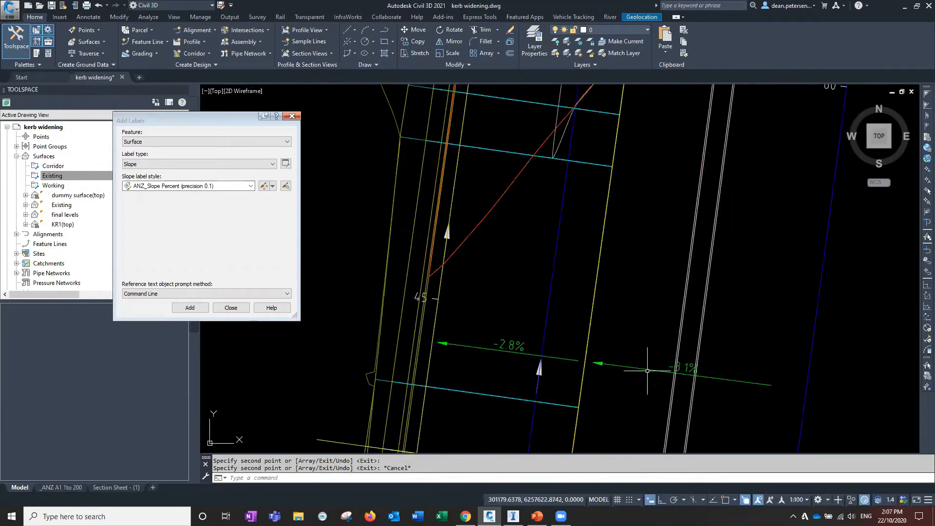
{"action": "left_click", "coordinate": [703, 381]}
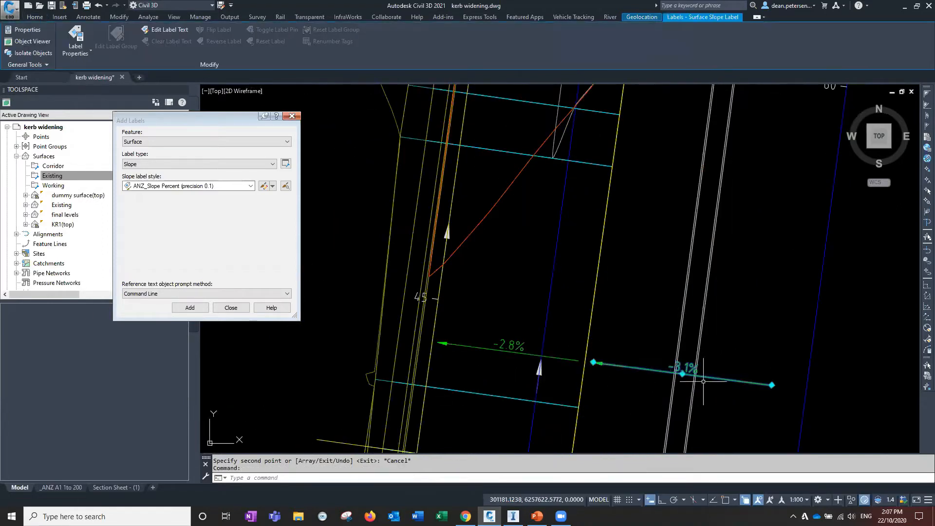
{"action": "left_click", "coordinate": [771, 385]}
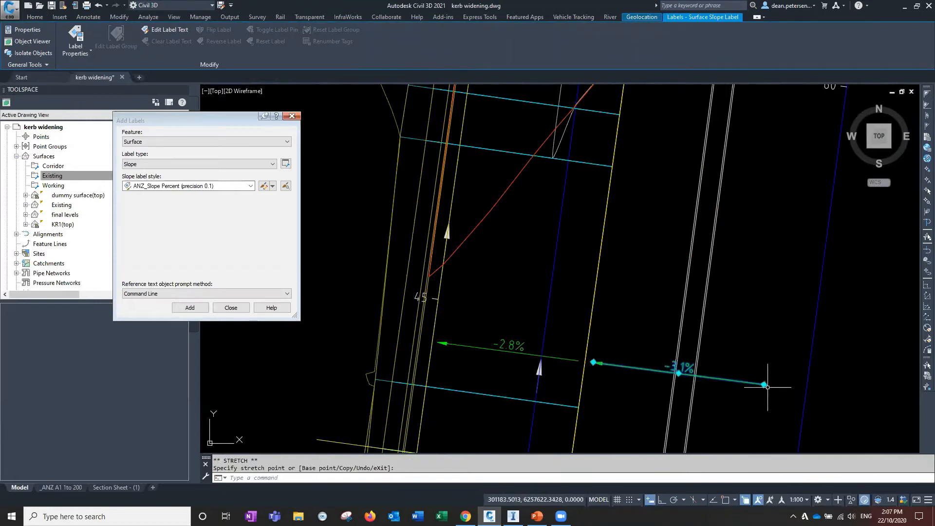
{"action": "left_click", "coordinate": [753, 384]}
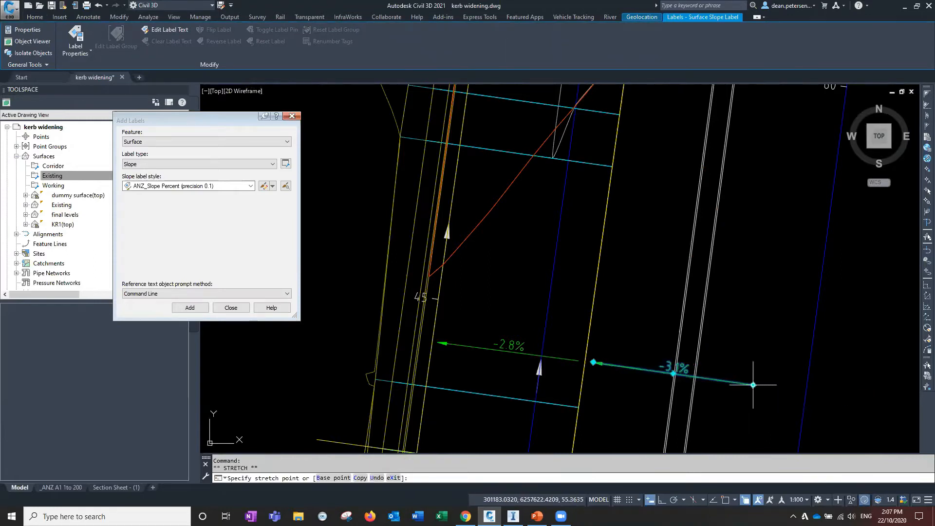
Stretch the endpoint of the western copied slope label near chainage 45 to meet the road edge
{"action": "left_click", "coordinate": [525, 354]}
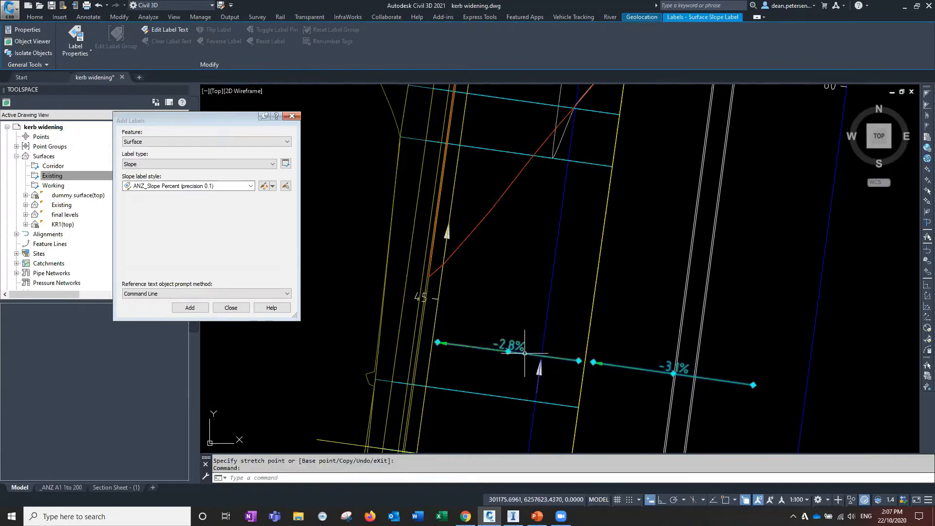
{"action": "left_click", "coordinate": [579, 361]}
{"action": "scroll", "coordinate": [579, 361], "scroll_direction": "up", "scroll_amount": 6}
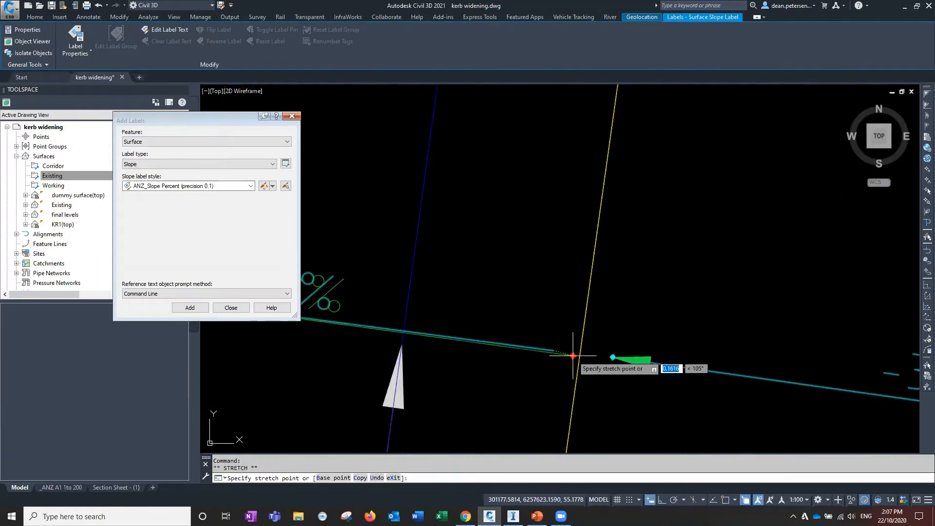
{"action": "scroll", "coordinate": [534, 361], "scroll_direction": "down", "scroll_amount": 4}
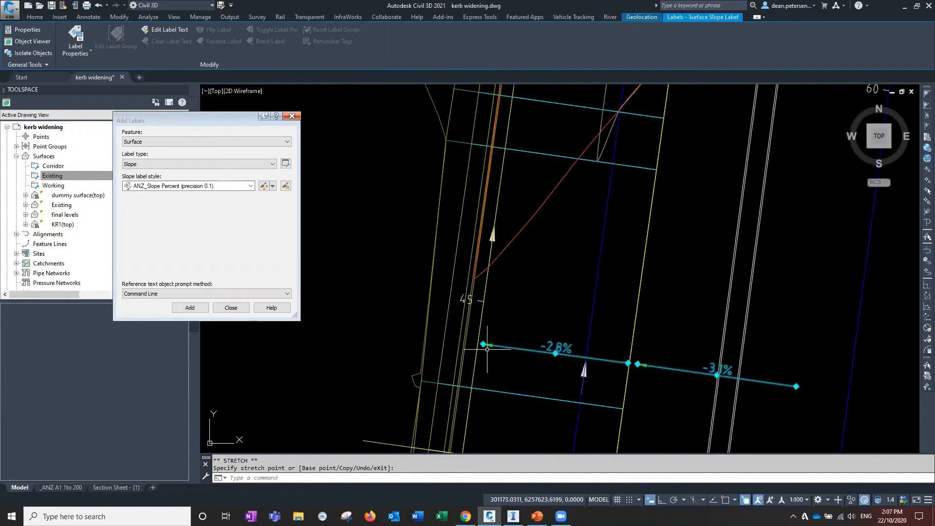
{"action": "scroll", "coordinate": [480, 341], "scroll_direction": "up", "scroll_amount": 3}
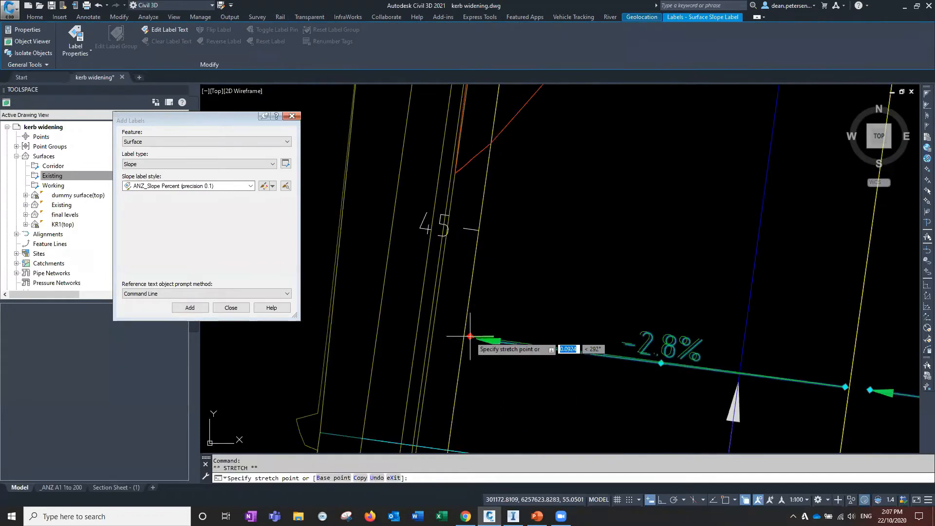
{"action": "scroll", "coordinate": [568, 371], "scroll_direction": "down", "scroll_amount": 4}
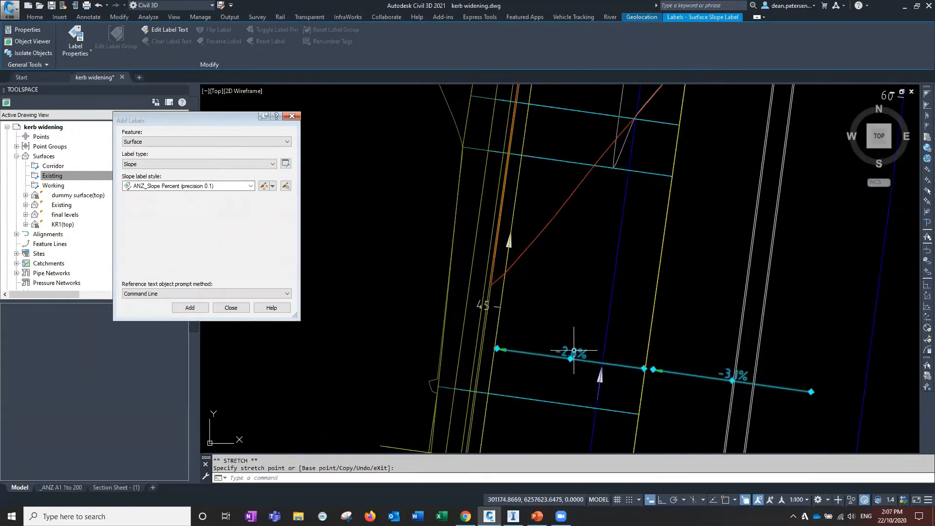
Move both copied slope labels near chainage 45 by their midpoint grips onto the cross-section line
{"action": "left_click", "coordinate": [570, 358]}
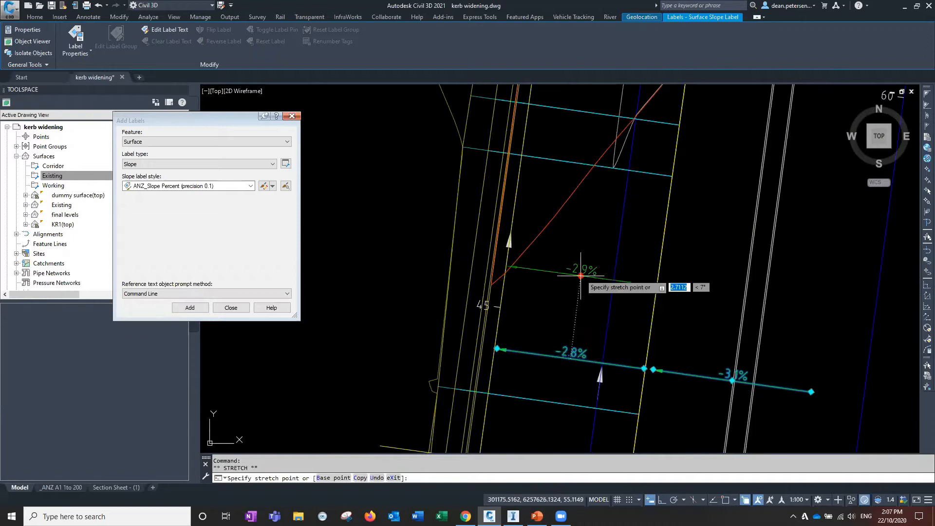
{"action": "left_click", "coordinate": [583, 268]}
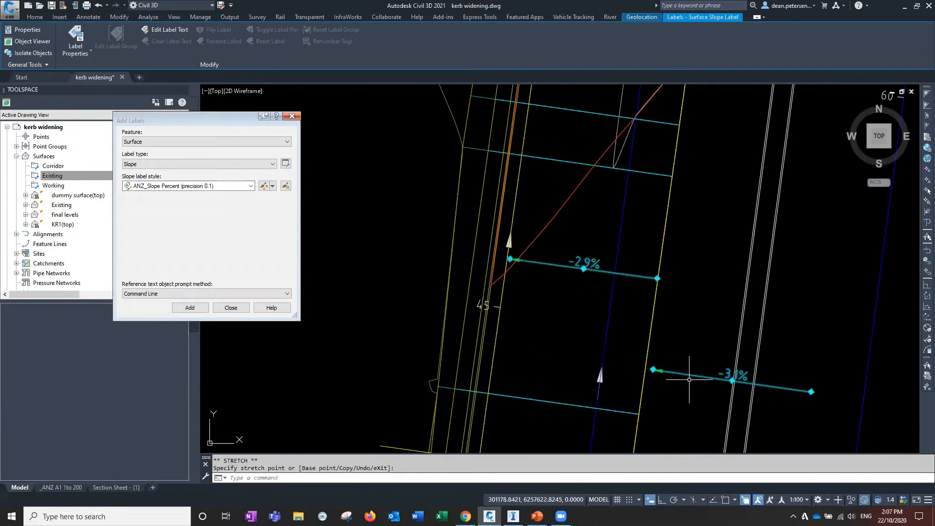
{"action": "left_click", "coordinate": [732, 380]}
{"action": "left_click", "coordinate": [742, 291]}
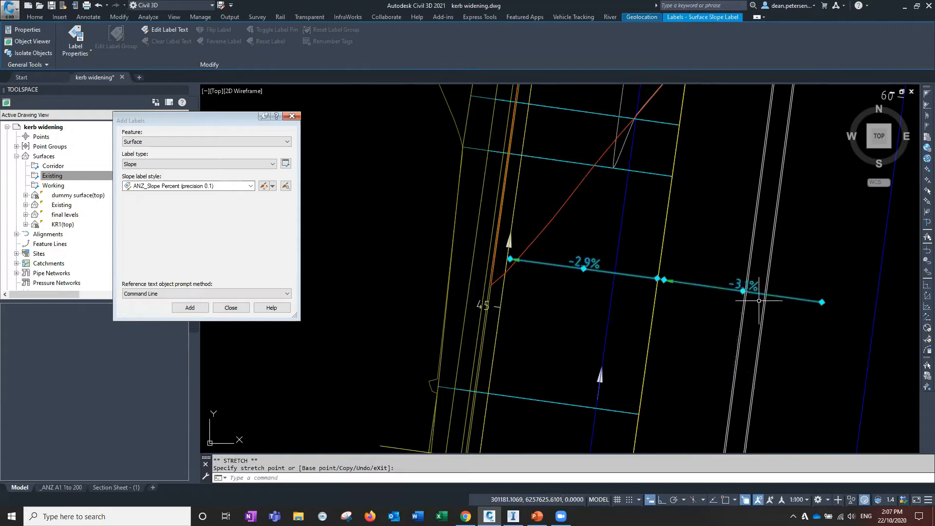
Stretch the outer end of the eastern slope label near chainage 45 to the road edge
{"action": "scroll", "coordinate": [633, 297], "scroll_direction": "down", "scroll_amount": 3}
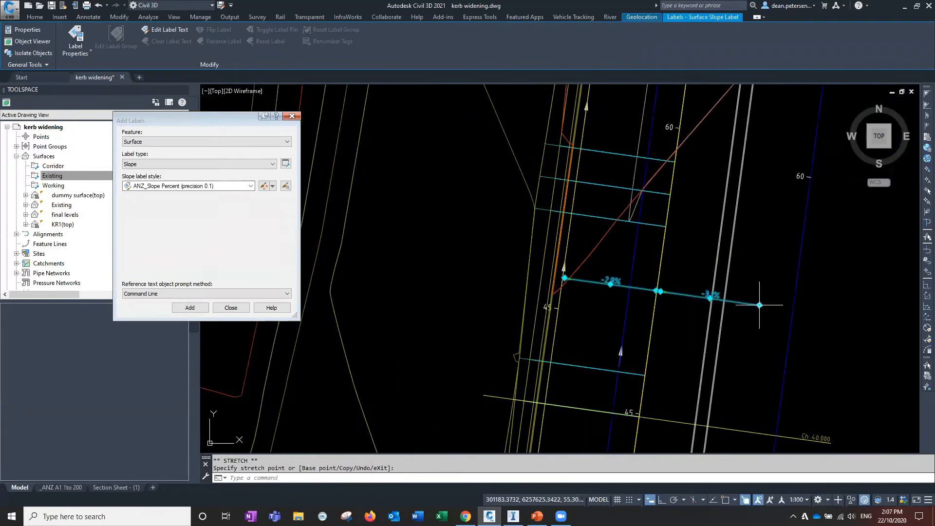
{"action": "left_click", "coordinate": [739, 299]}
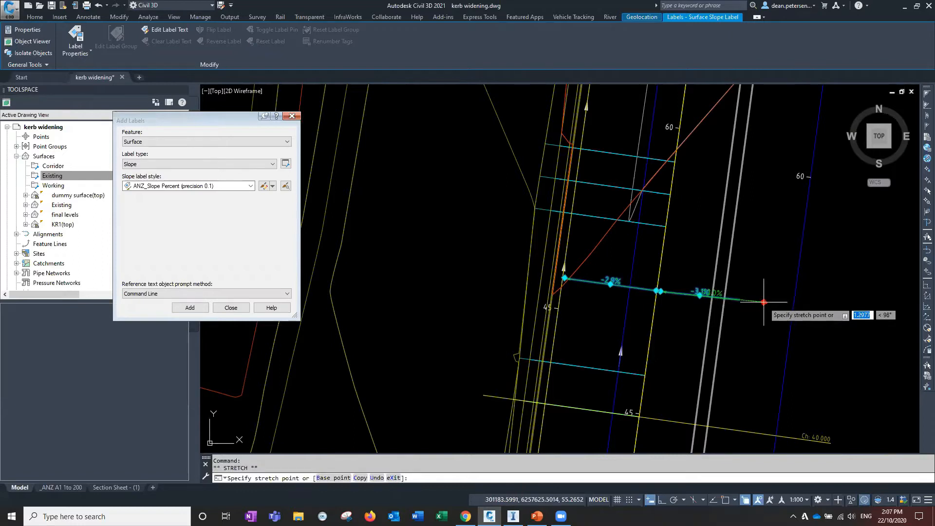
{"action": "left_click", "coordinate": [763, 303]}
Clear the label selection and close the Add Labels dialog
{"action": "scroll", "coordinate": [657, 362], "scroll_direction": "down", "scroll_amount": 8}
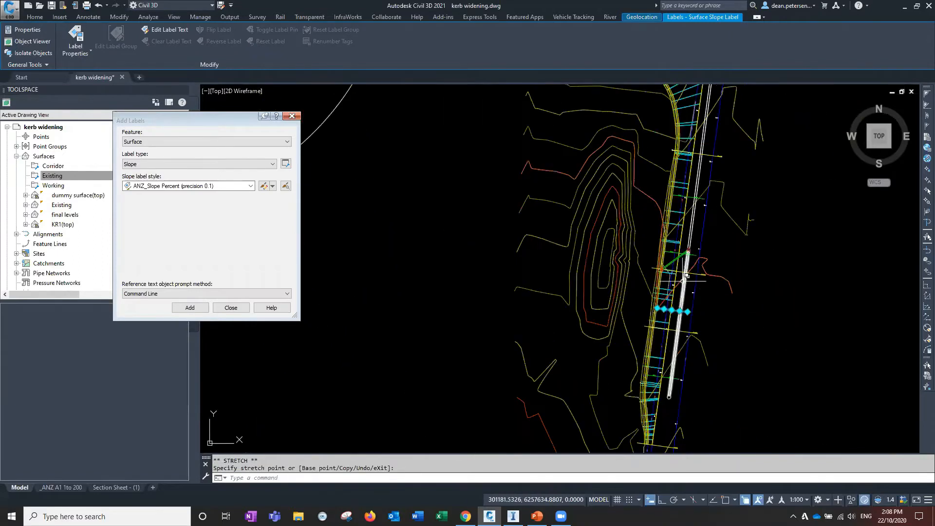
{"action": "middle_click_drag", "start_coordinate": [697, 194], "coordinate": [674, 249]}
{"action": "scroll", "coordinate": [625, 323], "scroll_direction": "up", "scroll_amount": 6}
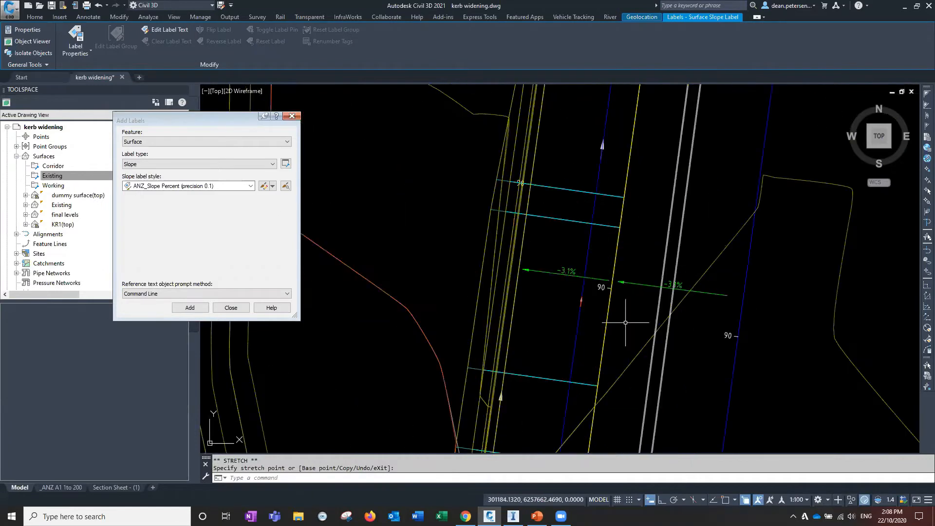
{"action": "key", "text": "Escape"}
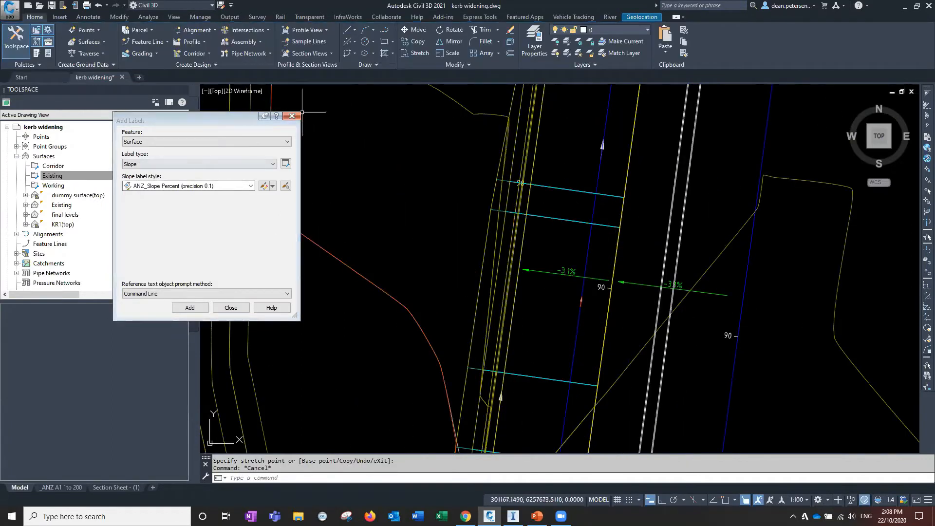
{"action": "left_click", "coordinate": [292, 116]}
Select the existing ground surface and open it in the Object Viewer
{"action": "scroll", "coordinate": [420, 281], "scroll_direction": "down", "scroll_amount": 3}
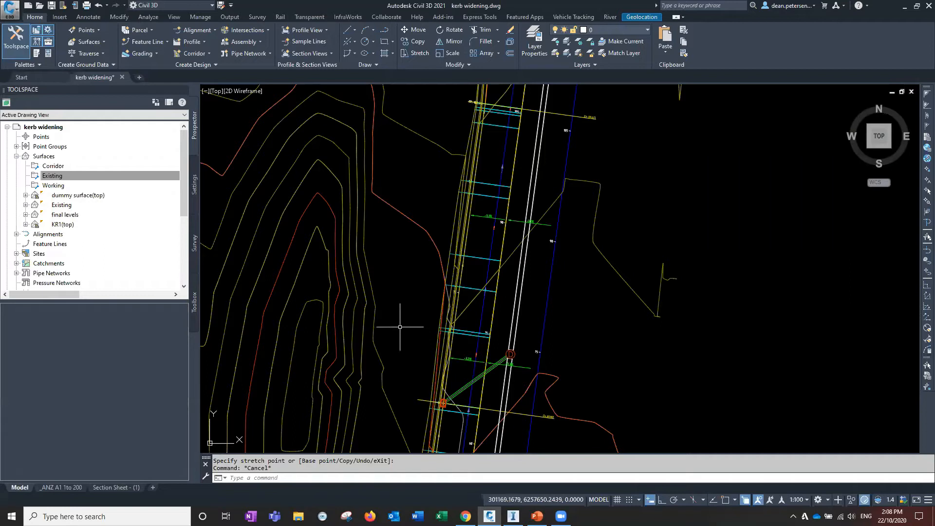
{"action": "middle_click_drag", "start_coordinate": [390, 292], "coordinate": [379, 380]}
{"action": "middle_click_drag", "start_coordinate": [500, 174], "coordinate": [496, 295]}
{"action": "scroll", "coordinate": [495, 269], "scroll_direction": "up", "scroll_amount": 3}
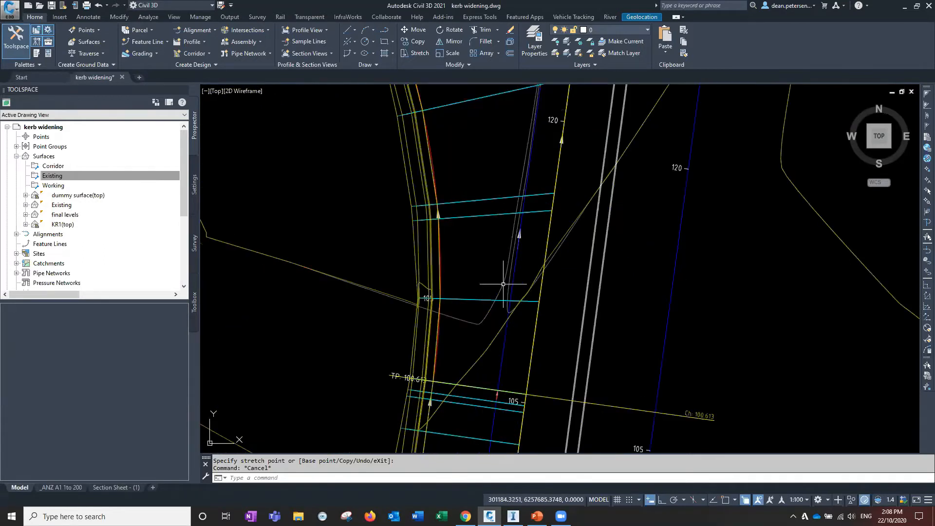
{"action": "left_click", "coordinate": [513, 282]}
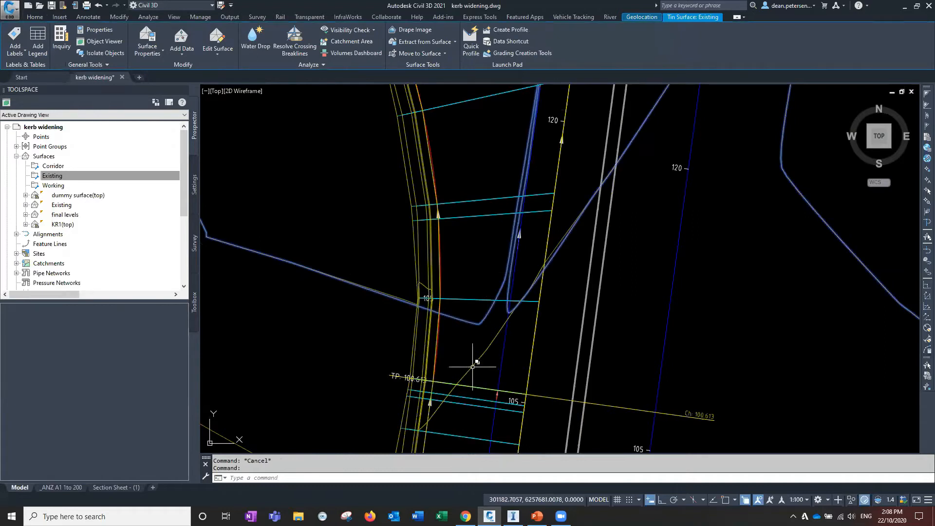
{"action": "left_click", "coordinate": [486, 358]}
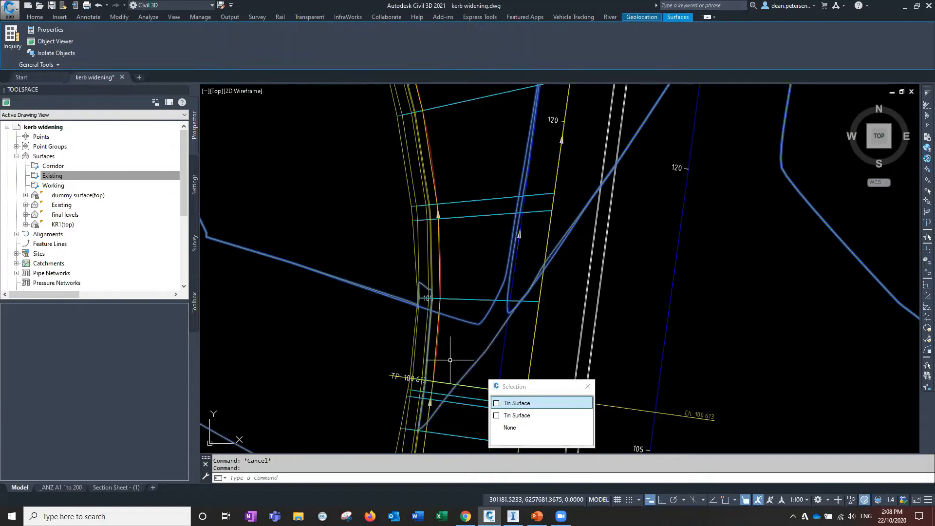
{"action": "scroll", "coordinate": [449, 360], "scroll_direction": "down", "scroll_amount": 5}
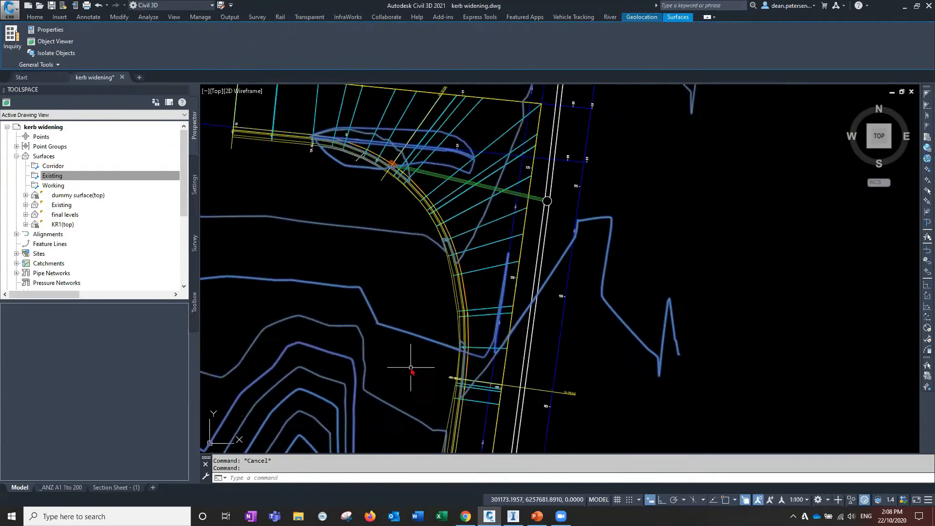
{"action": "right_click", "coordinate": [412, 369]}
{"action": "left_click", "coordinate": [429, 466]}
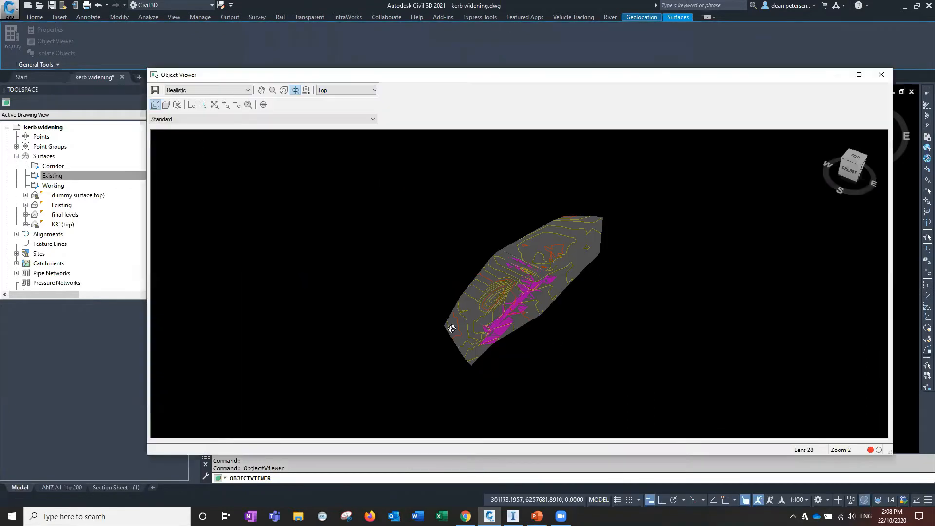
Orbit and zoom around the existing surface in 3D to inspect it, then close the viewer
{"action": "scroll", "coordinate": [452, 329], "scroll_direction": "up", "scroll_amount": 5}
{"action": "left_click_drag", "start_coordinate": [455, 302], "coordinate": [419, 246]}
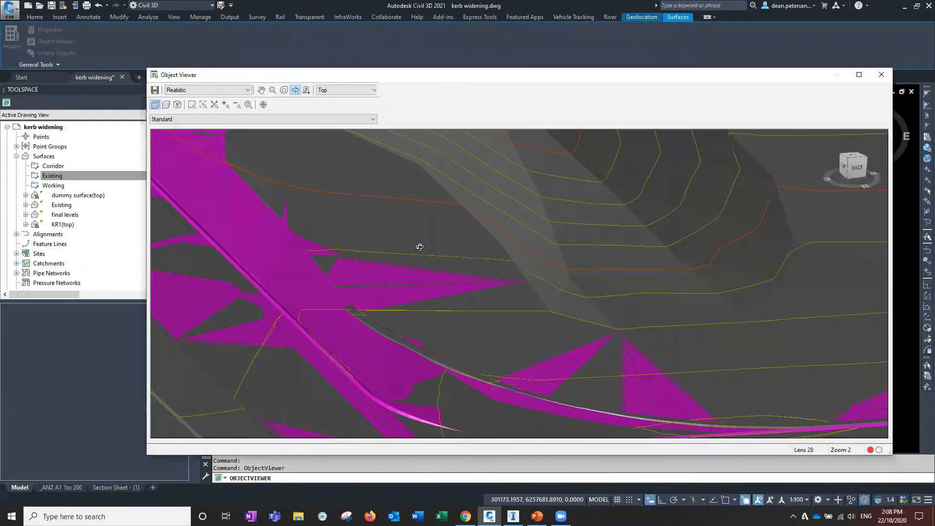
{"action": "left_click_drag", "start_coordinate": [446, 319], "coordinate": [454, 342]}
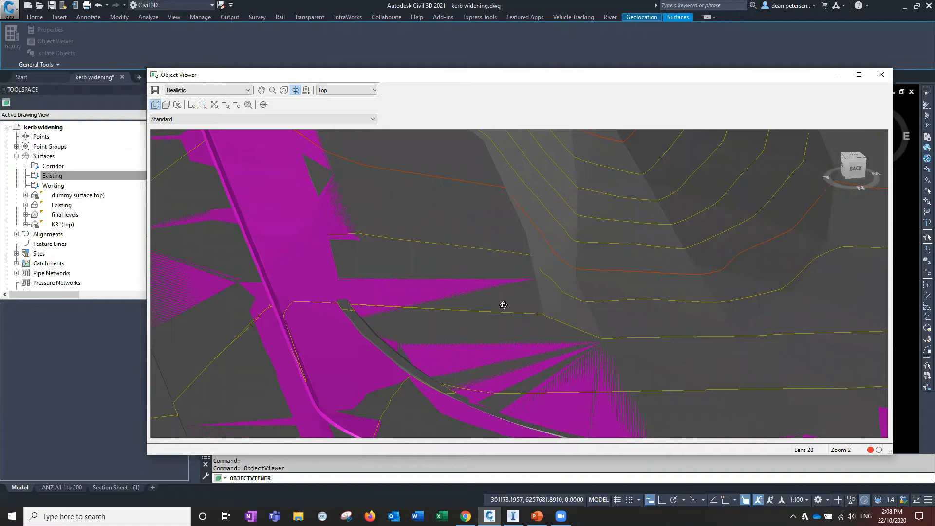
{"action": "scroll", "coordinate": [500, 327], "scroll_direction": "down", "scroll_amount": 5}
{"action": "left_click_drag", "start_coordinate": [463, 346], "coordinate": [445, 360]}
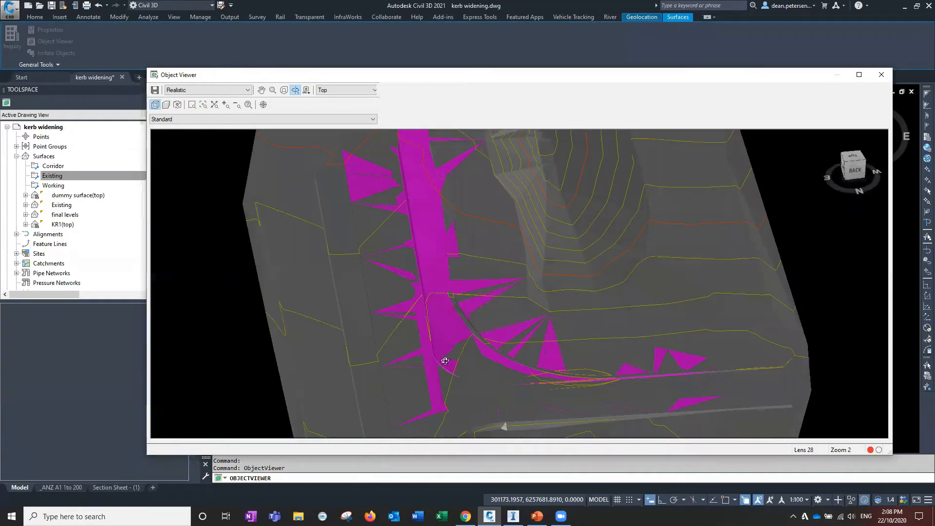
{"action": "middle_click_drag", "start_coordinate": [416, 301], "coordinate": [481, 340]}
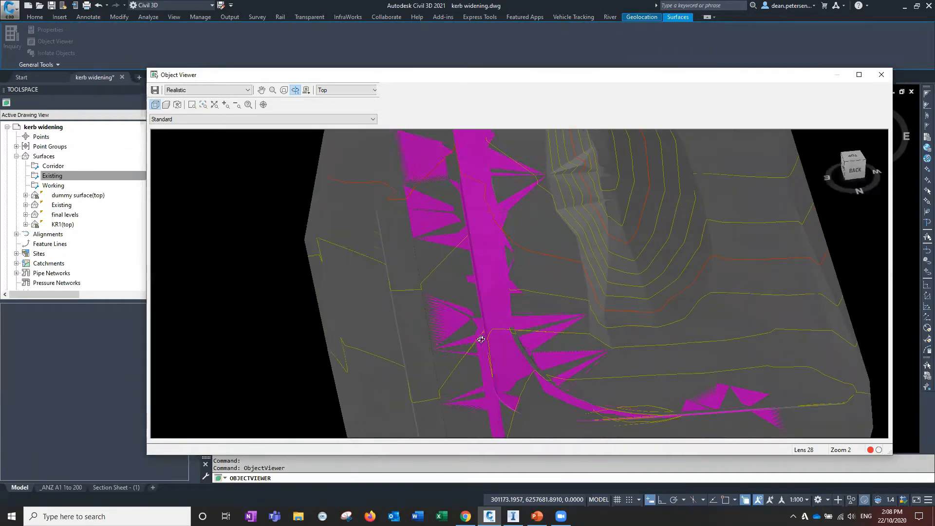
{"action": "scroll", "coordinate": [418, 380], "scroll_direction": "up", "scroll_amount": 4}
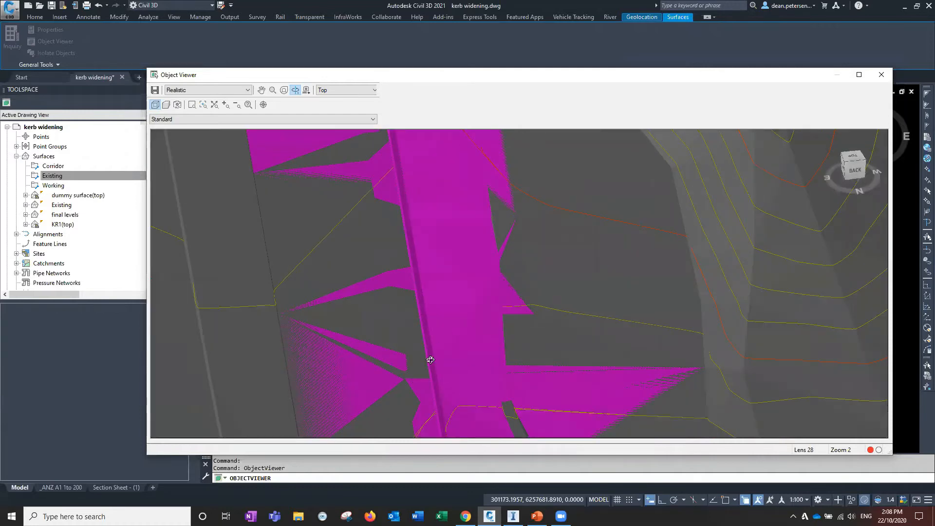
{"action": "left_click_drag", "start_coordinate": [479, 366], "coordinate": [418, 330]}
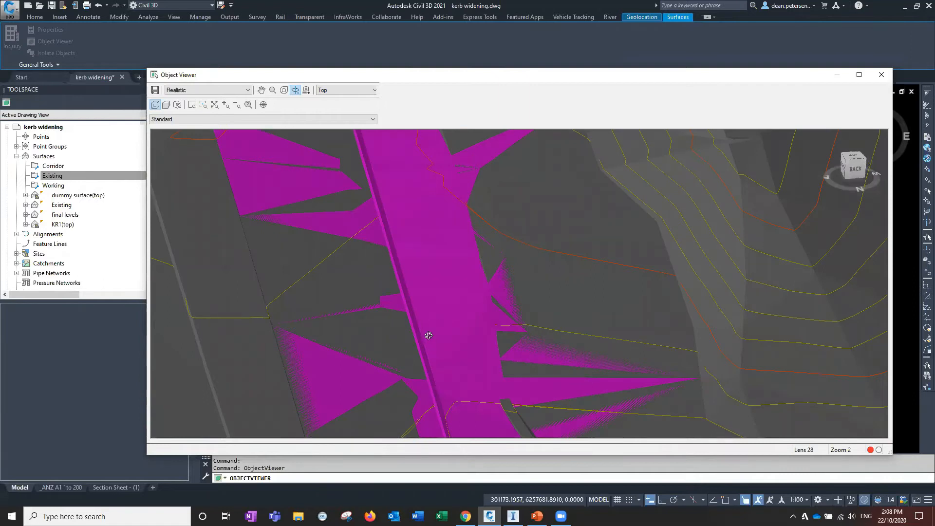
{"action": "left_click_drag", "start_coordinate": [490, 400], "coordinate": [436, 381]}
{"action": "left_click_drag", "start_coordinate": [465, 316], "coordinate": [507, 248]}
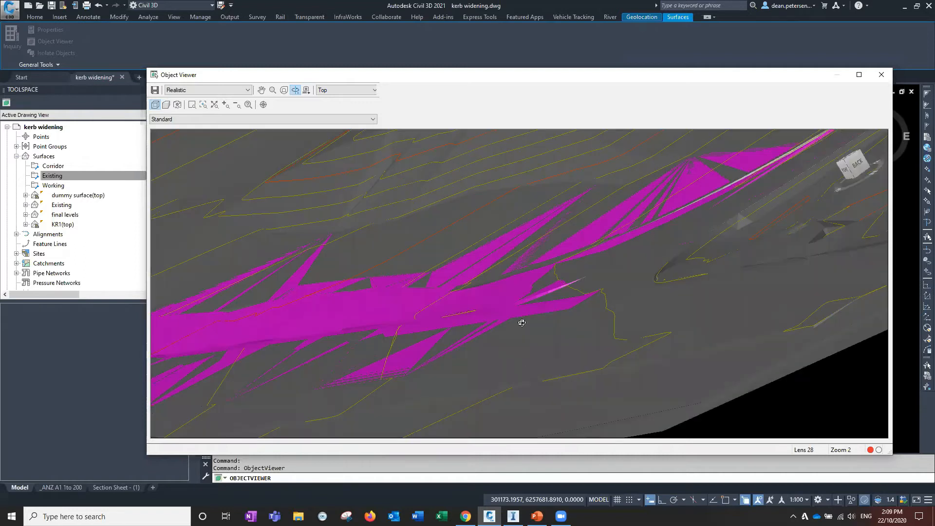
{"action": "left_click_drag", "start_coordinate": [521, 323], "coordinate": [526, 360]}
{"action": "left_click", "coordinate": [882, 77]}
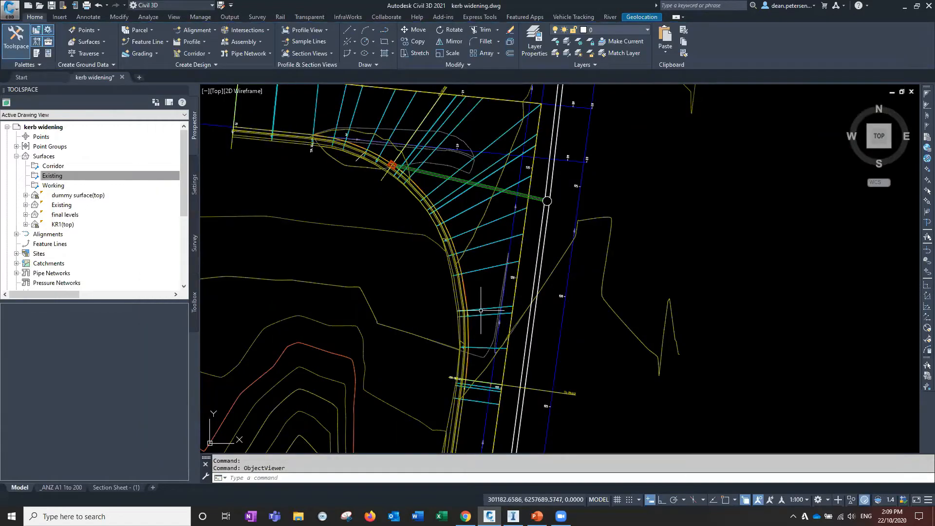
Add the corridor to the selection and open the selected objects in the Object Viewer
{"action": "left_click", "coordinate": [481, 309]}
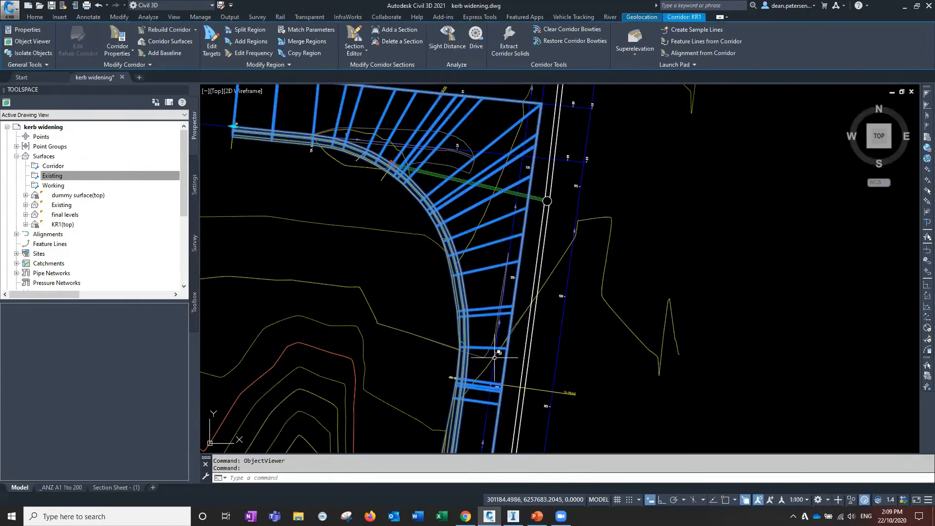
{"action": "scroll", "coordinate": [498, 292], "scroll_direction": "up", "scroll_amount": 5}
{"action": "right_click", "coordinate": [490, 296]}
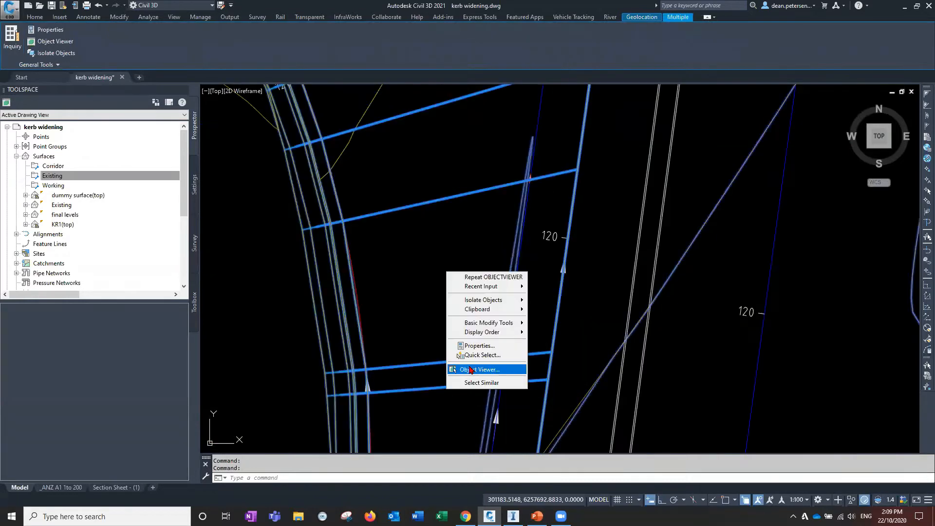
{"action": "left_click", "coordinate": [480, 368]}
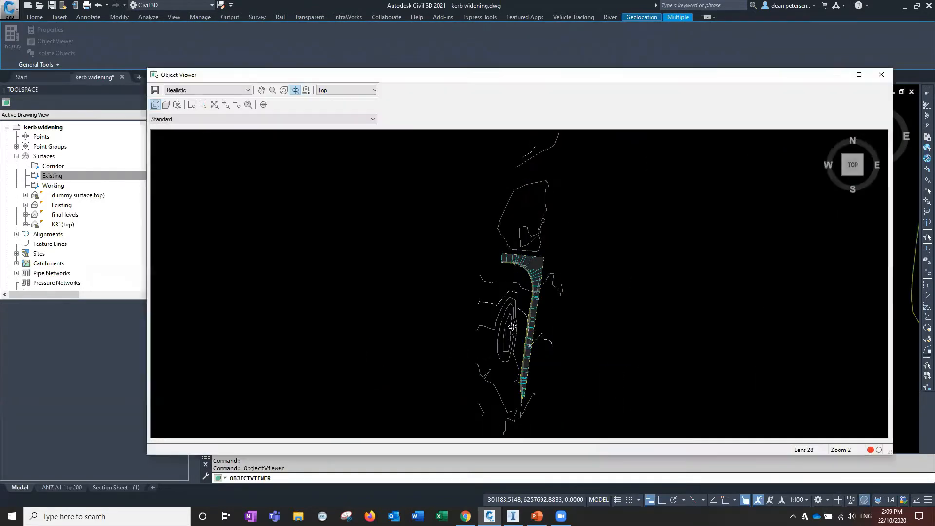
Orbit and zoom around the corridor against the surface in 3D to inspect it, then close the viewer
{"action": "scroll", "coordinate": [511, 310], "scroll_direction": "up", "scroll_amount": 5}
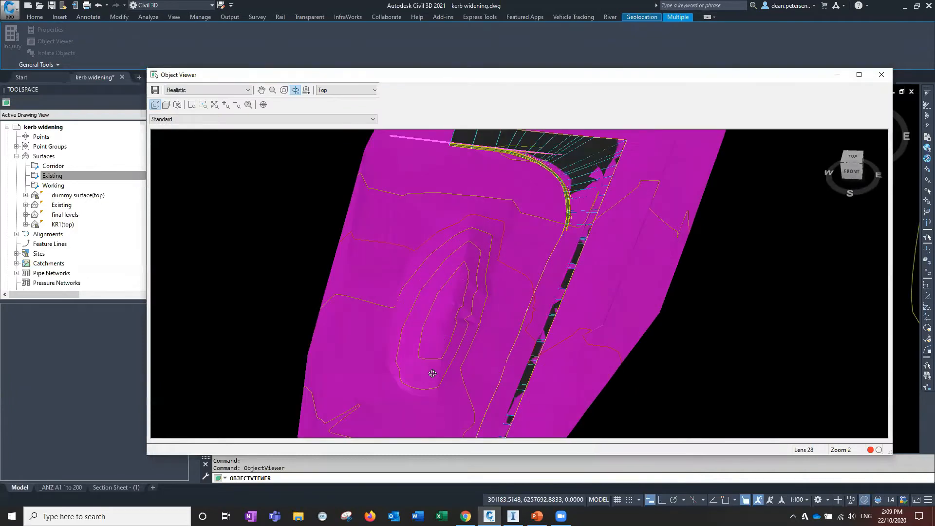
{"action": "left_click_drag", "start_coordinate": [626, 262], "coordinate": [675, 337]}
{"action": "left_click_drag", "start_coordinate": [622, 386], "coordinate": [500, 385]}
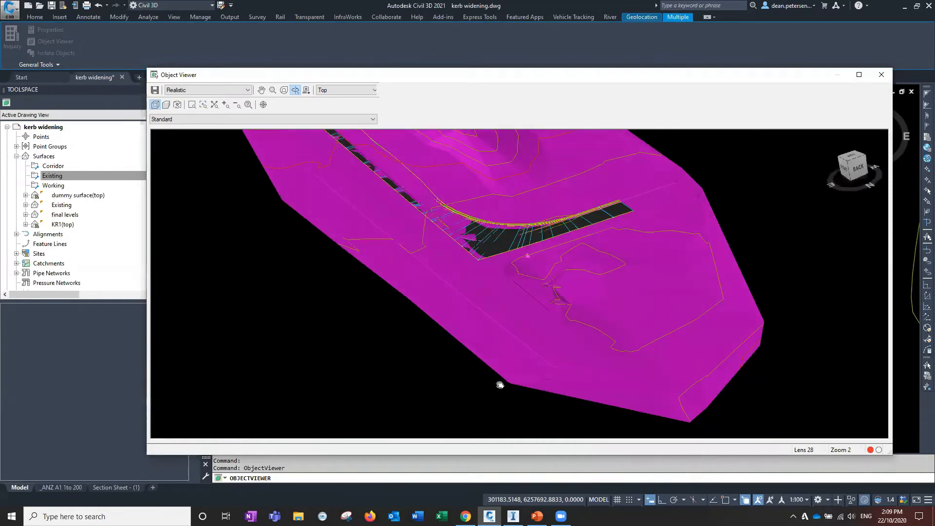
{"action": "middle_click_drag", "start_coordinate": [613, 247], "coordinate": [638, 263]}
{"action": "scroll", "coordinate": [674, 321], "scroll_direction": "up", "scroll_amount": 5}
{"action": "scroll", "coordinate": [683, 346], "scroll_direction": "down", "scroll_amount": 4}
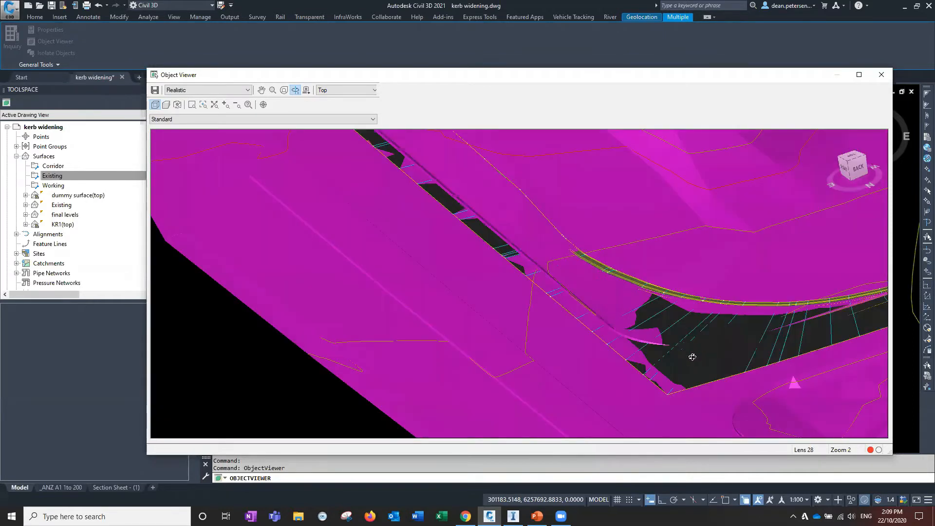
{"action": "left_click_drag", "start_coordinate": [660, 350], "coordinate": [470, 205]}
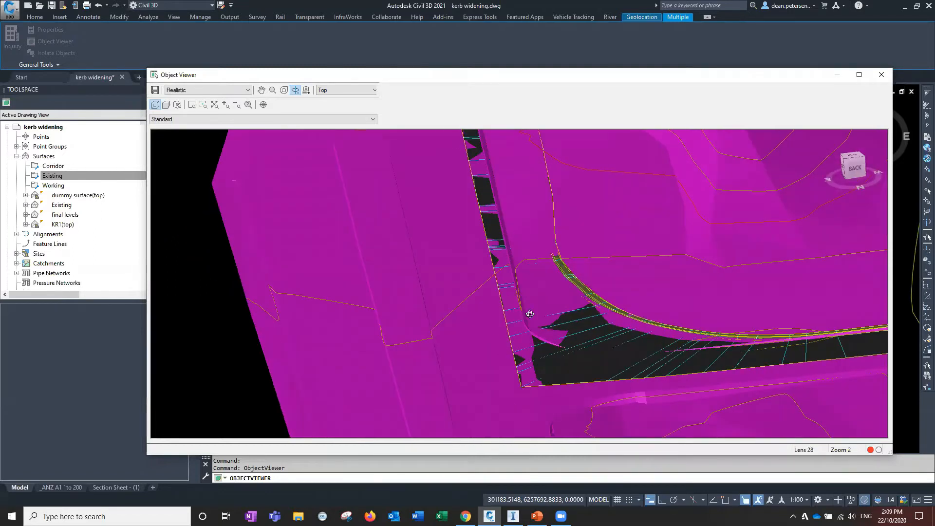
{"action": "left_click_drag", "start_coordinate": [601, 327], "coordinate": [558, 325]}
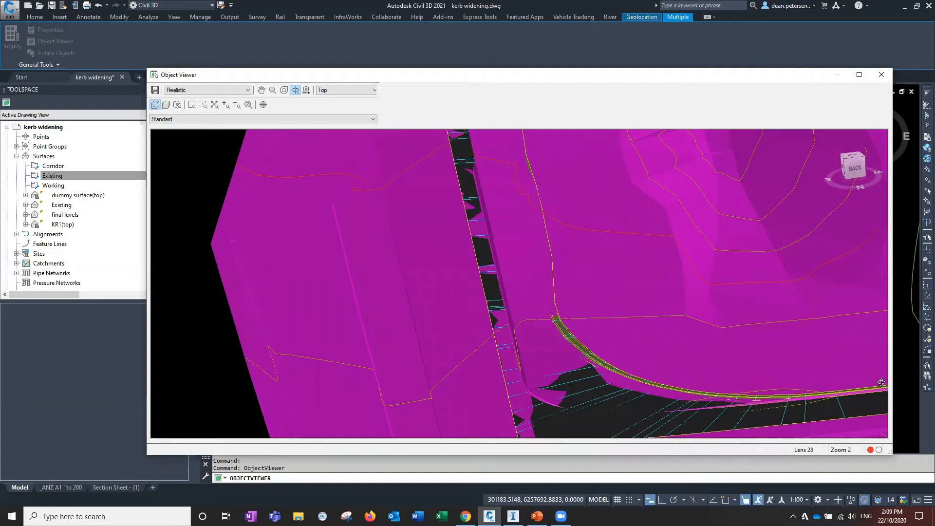
{"action": "left_click_drag", "start_coordinate": [575, 388], "coordinate": [531, 270]}
{"action": "left_click_drag", "start_coordinate": [578, 321], "coordinate": [571, 287]}
{"action": "mouse_move", "coordinate": [522, 203]}
{"action": "left_mouse_down"}
{"action": "mouse_move", "coordinate": [579, 288]}
{"action": "mouse_move", "coordinate": [551, 253]}
{"action": "mouse_move", "coordinate": [479, 206]}
{"action": "mouse_move", "coordinate": [574, 331]}
{"action": "left_mouse_up"}
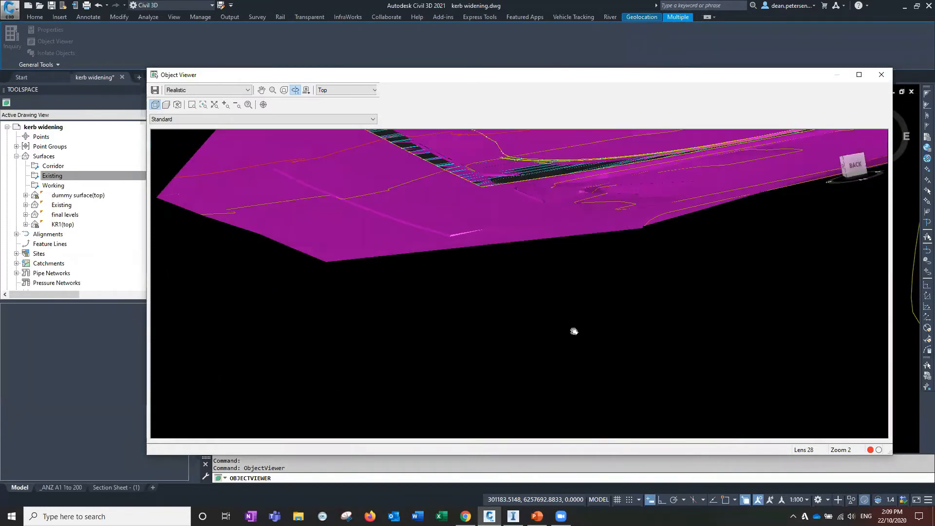
{"action": "middle_click_drag", "start_coordinate": [574, 331], "coordinate": [557, 336]}
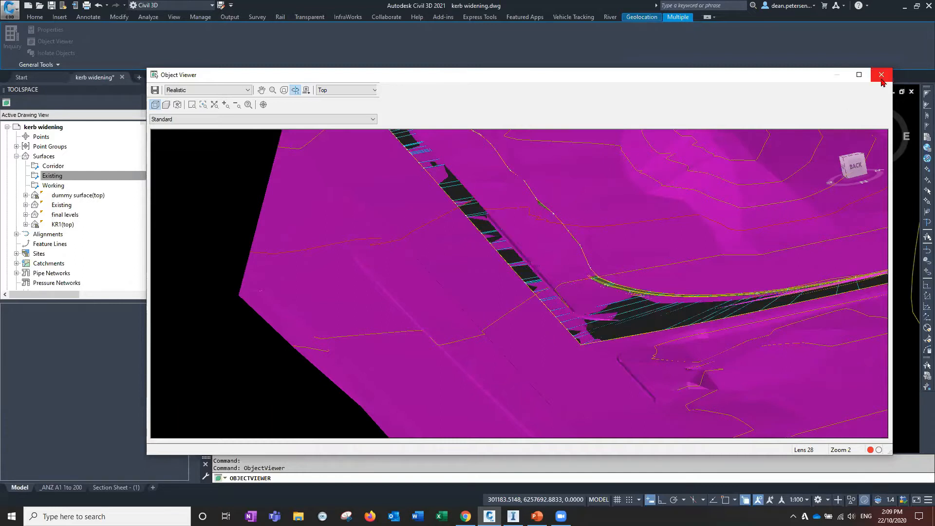
{"action": "left_click", "coordinate": [881, 75]}
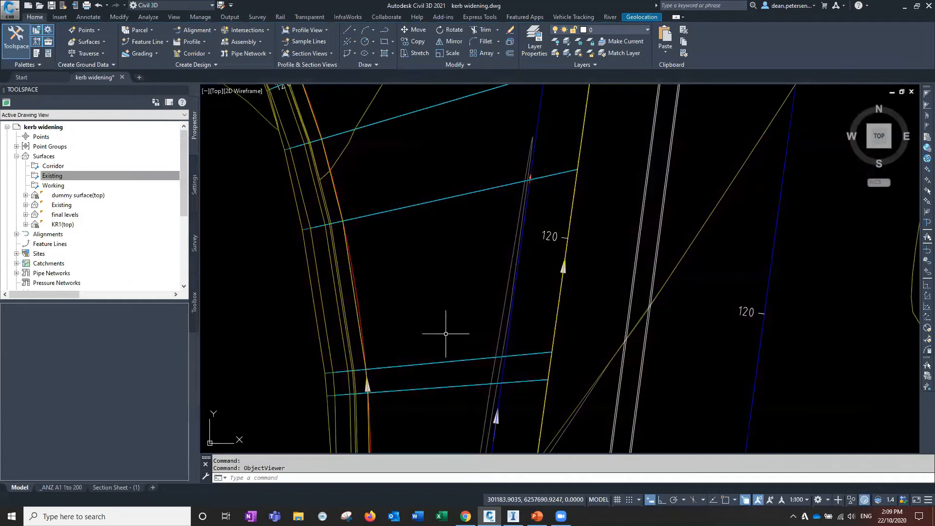
{"action": "scroll", "coordinate": [445, 334], "scroll_direction": "down", "scroll_amount": 6}
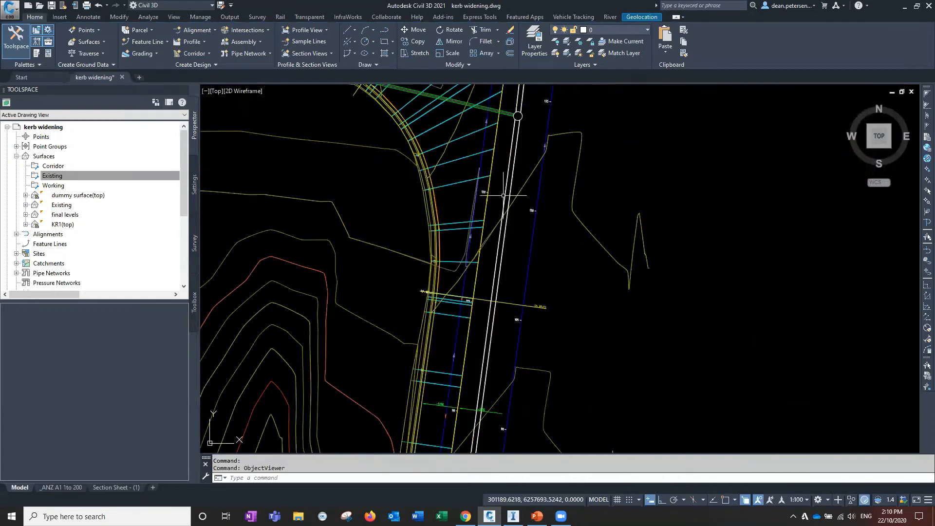
{"action": "scroll", "coordinate": [503, 195], "scroll_direction": "down", "scroll_amount": 4}
{"action": "middle_click_drag", "start_coordinate": [503, 195], "coordinate": [515, 281]}
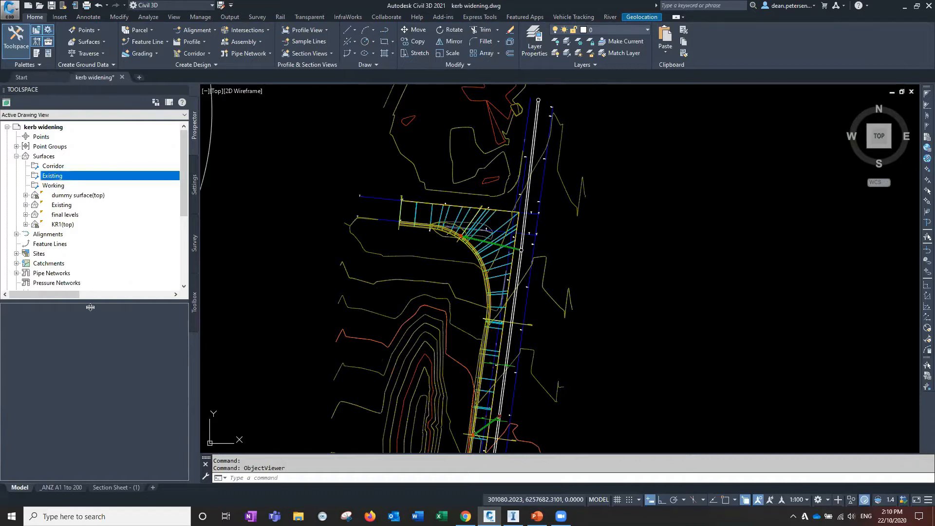
Expand the pipe networks in the Prospector tree and select both the Existing Stormwater and Proposed Stormwater networks
{"action": "left_click_drag", "start_coordinate": [90, 302], "coordinate": [90, 386]}
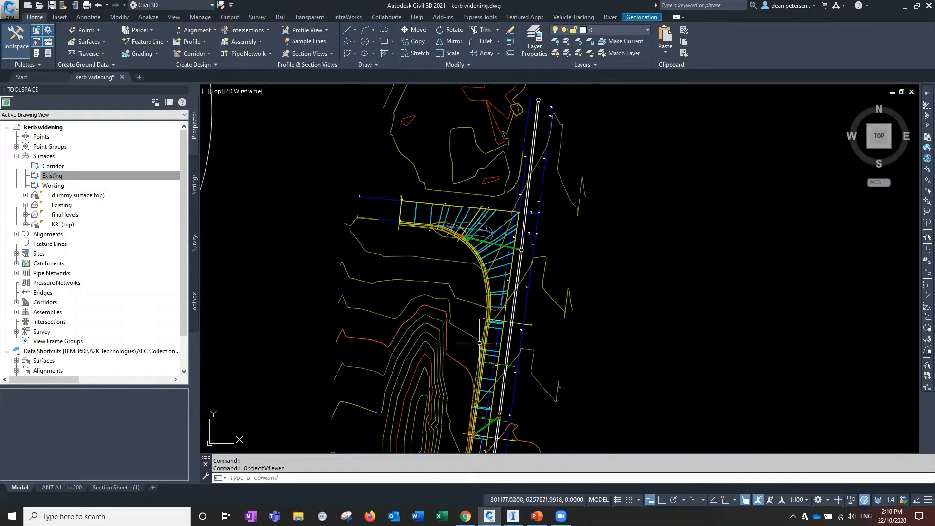
{"action": "left_click", "coordinate": [17, 273]}
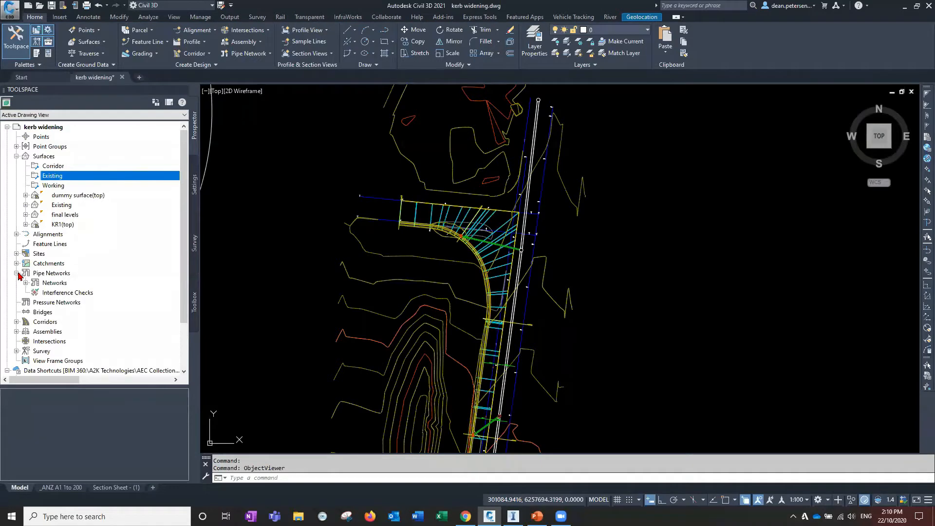
{"action": "left_click", "coordinate": [26, 283]}
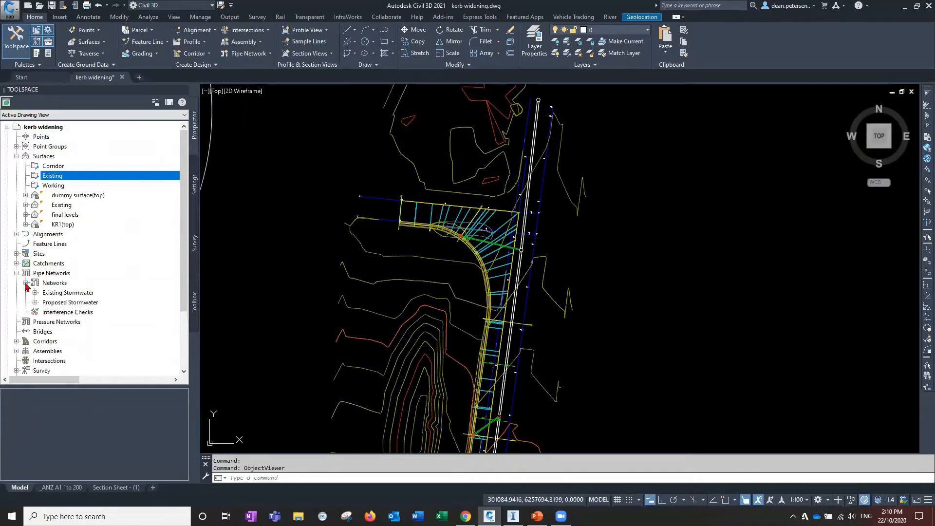
{"action": "right_click", "coordinate": [55, 293]}
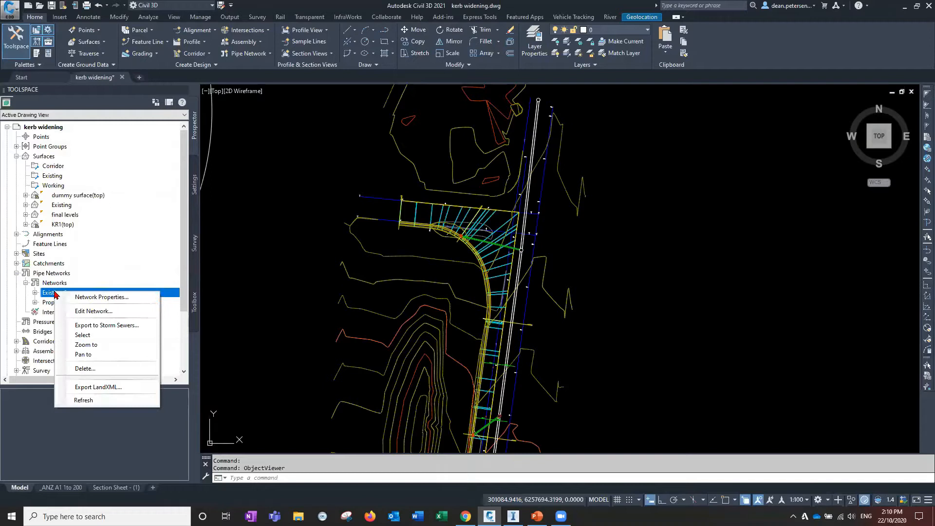
{"action": "left_click", "coordinate": [87, 335]}
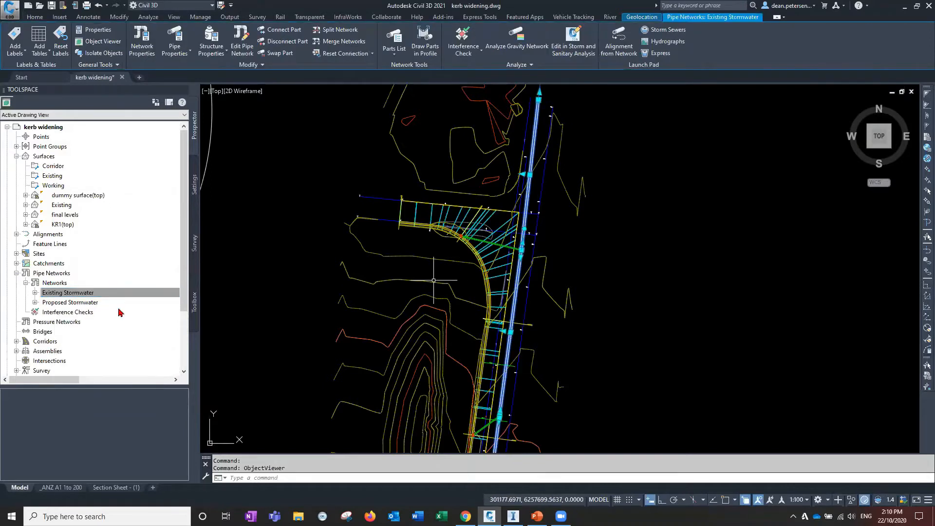
{"action": "right_click", "coordinate": [75, 306]}
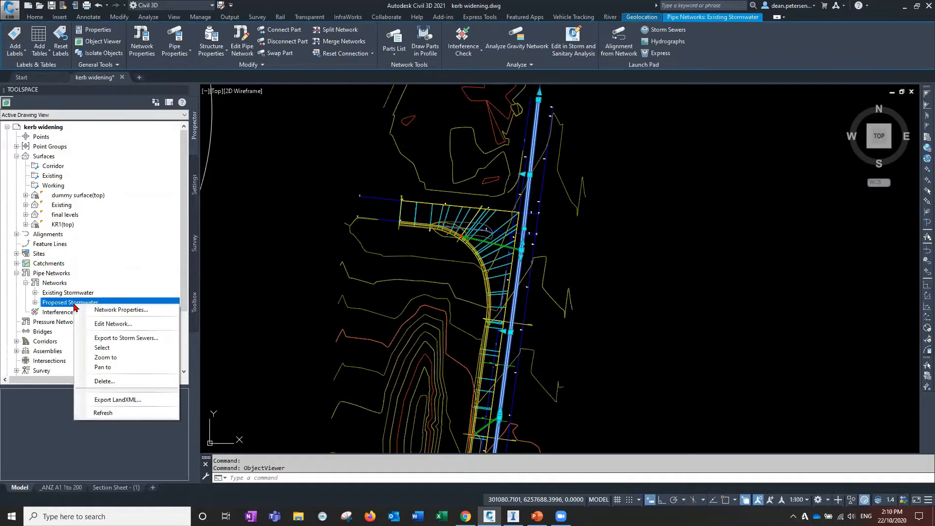
{"action": "left_click", "coordinate": [152, 344]}
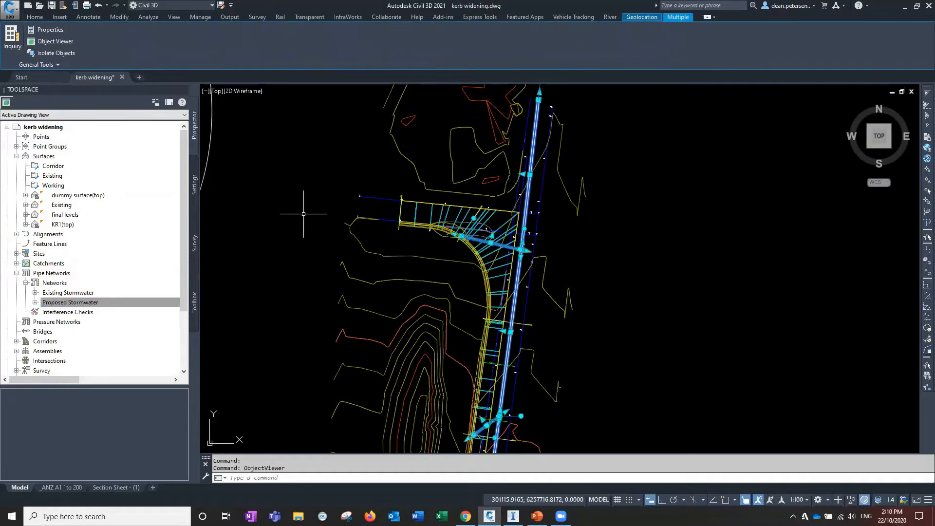
Add the TIN surface to the selection through selection cycling and open the selected objects in the Object Viewer
{"action": "left_click", "coordinate": [542, 281]}
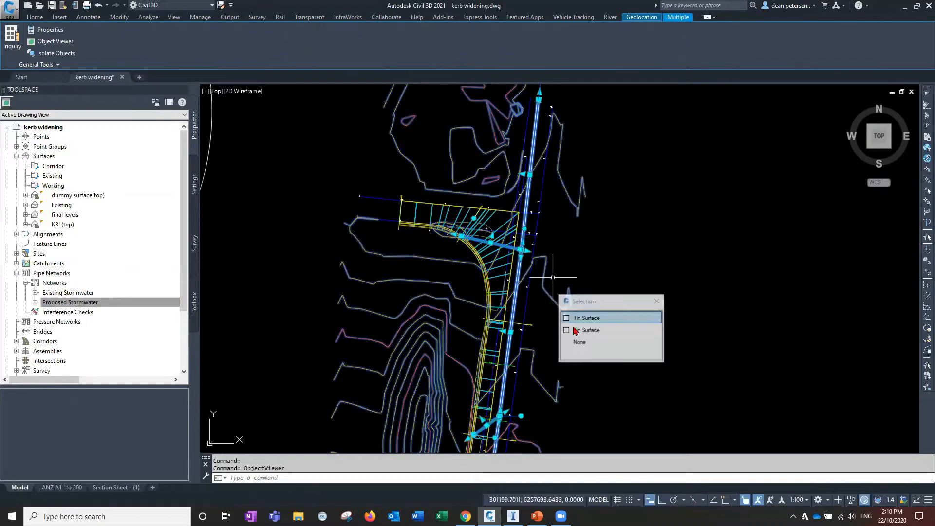
{"action": "left_click", "coordinate": [591, 315]}
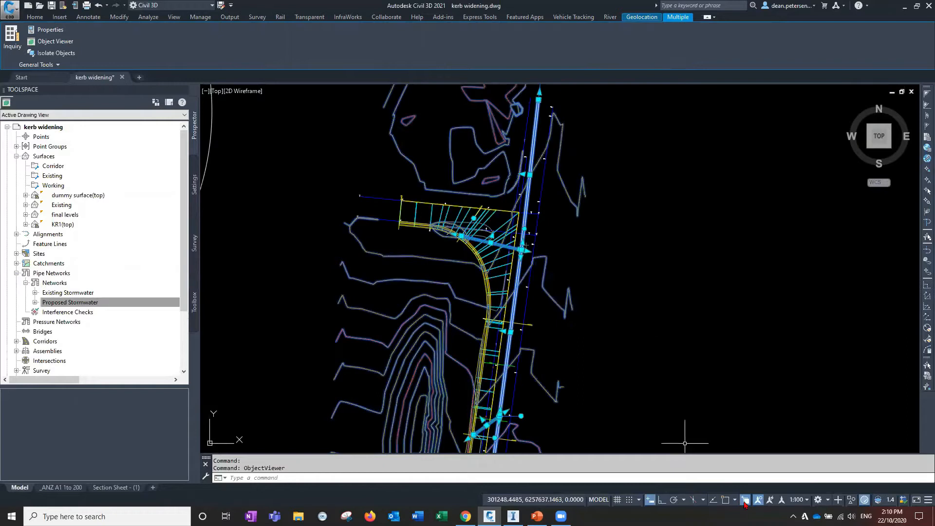
{"action": "key", "text": "ctrl+w"}
{"action": "right_click", "coordinate": [596, 257]}
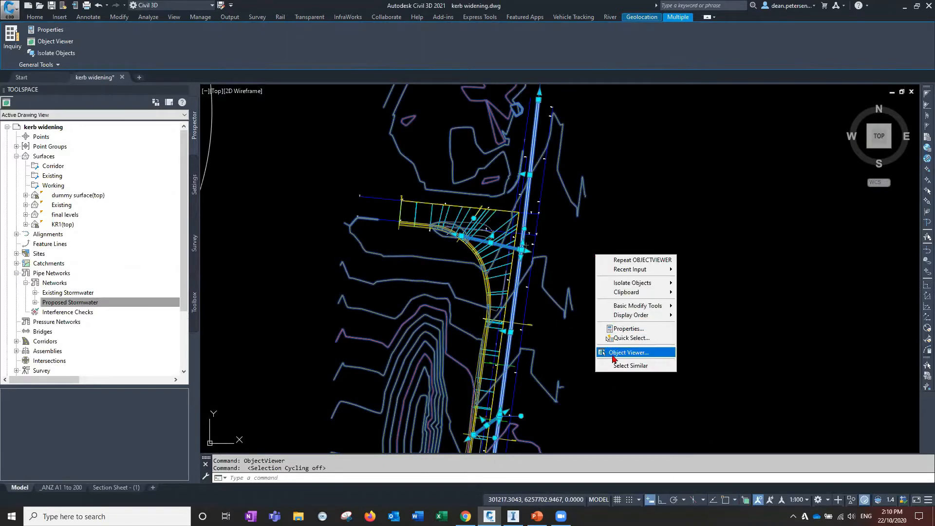
{"action": "left_click", "coordinate": [629, 352]}
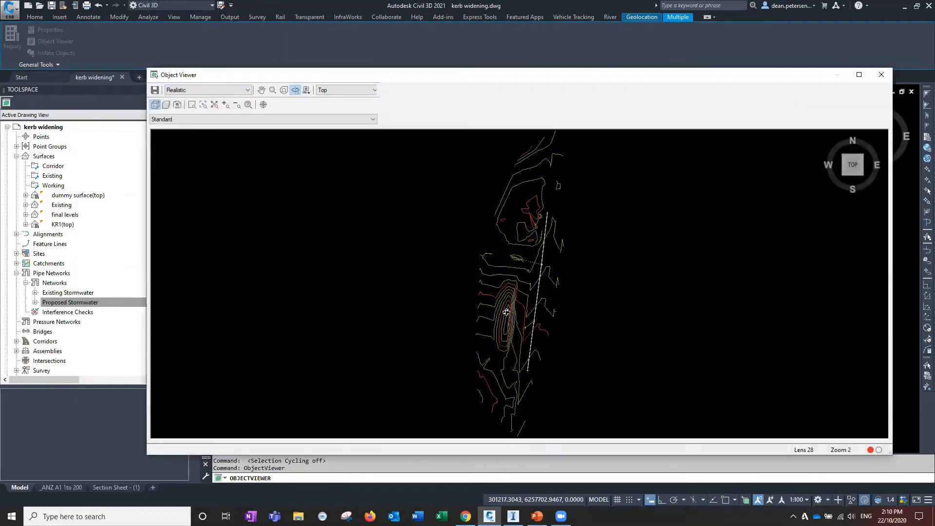
Orbit and zoom around the stormwater pipes and structures against the surface in 3D, then close the viewer
{"action": "left_click_drag", "start_coordinate": [500, 243], "coordinate": [523, 307]}
{"action": "scroll", "coordinate": [529, 359], "scroll_direction": "up", "scroll_amount": 5}
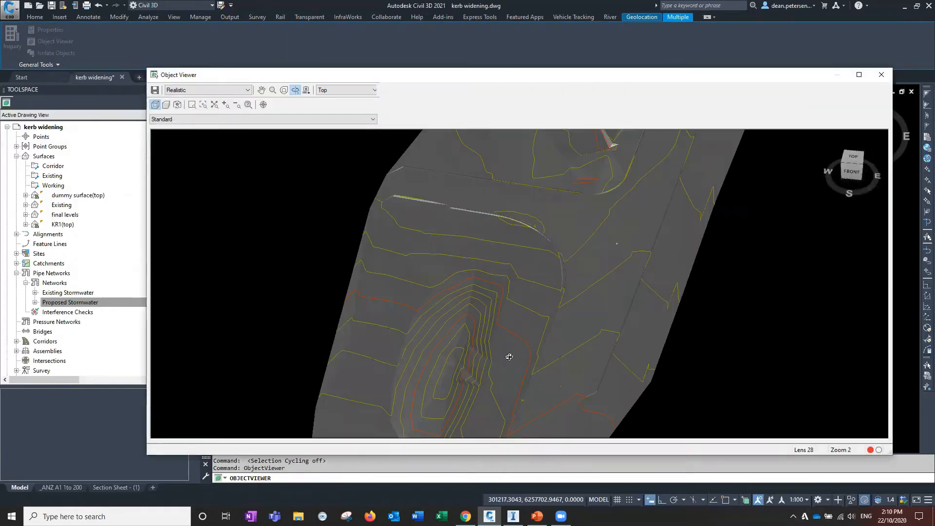
{"action": "left_click_drag", "start_coordinate": [460, 345], "coordinate": [467, 259]}
{"action": "scroll", "coordinate": [514, 326], "scroll_direction": "up", "scroll_amount": 5}
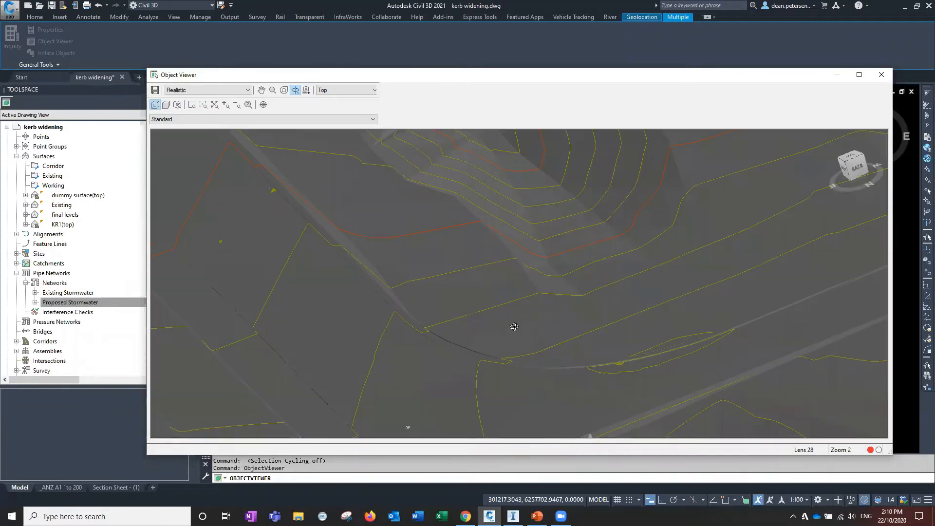
{"action": "mouse_move", "coordinate": [486, 315]}
{"action": "left_mouse_down"}
{"action": "mouse_move", "coordinate": [486, 296]}
{"action": "mouse_move", "coordinate": [480, 307]}
{"action": "left_mouse_up"}
{"action": "left_click_drag", "start_coordinate": [447, 354], "coordinate": [369, 314]}
{"action": "scroll", "coordinate": [364, 317], "scroll_direction": "up", "scroll_amount": 4}
{"action": "middle_click_drag", "start_coordinate": [365, 317], "coordinate": [624, 215]}
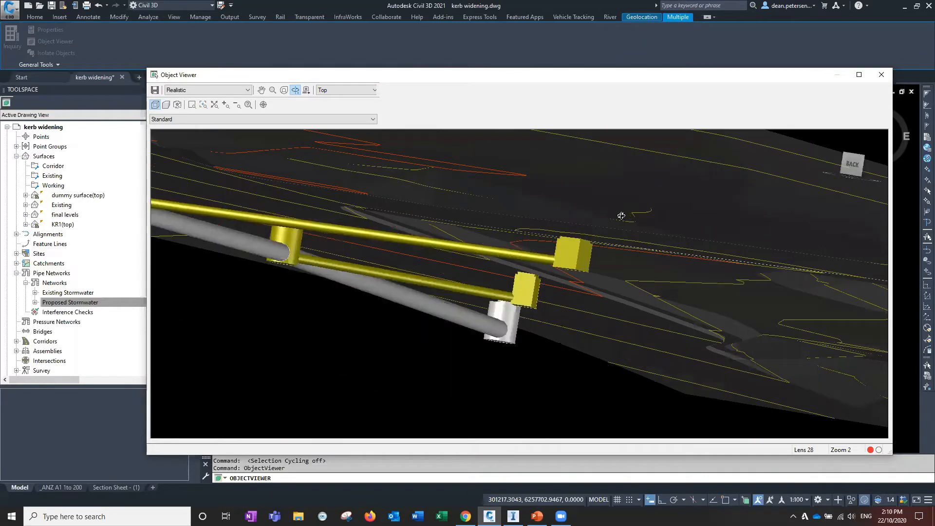
{"action": "middle_click_drag", "start_coordinate": [336, 293], "coordinate": [477, 233]}
{"action": "scroll", "coordinate": [471, 238], "scroll_direction": "down", "scroll_amount": 2}
{"action": "left_click_drag", "start_coordinate": [293, 225], "coordinate": [358, 248]}
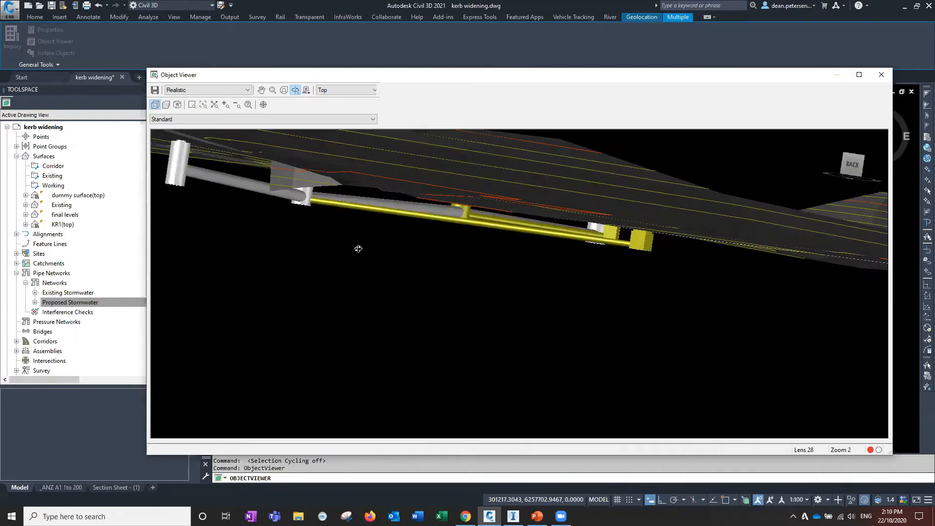
{"action": "left_click_drag", "start_coordinate": [595, 221], "coordinate": [417, 269]}
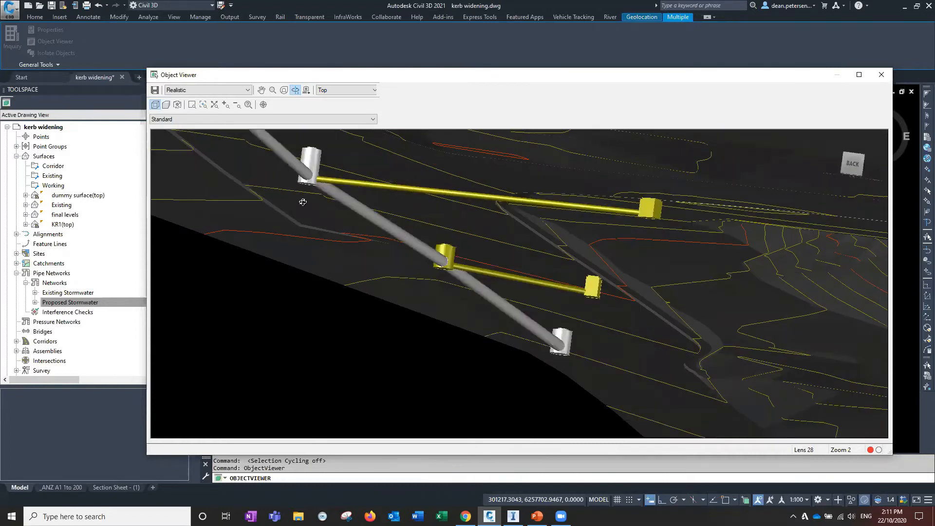
{"action": "left_click_drag", "start_coordinate": [349, 247], "coordinate": [359, 211]}
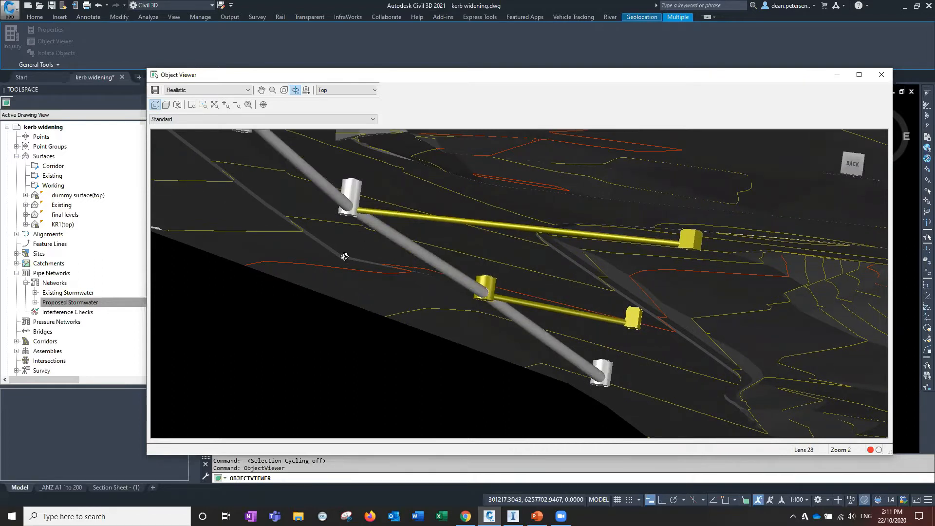
{"action": "left_click_drag", "start_coordinate": [581, 243], "coordinate": [490, 318]}
{"action": "left_click_drag", "start_coordinate": [624, 346], "coordinate": [595, 335]}
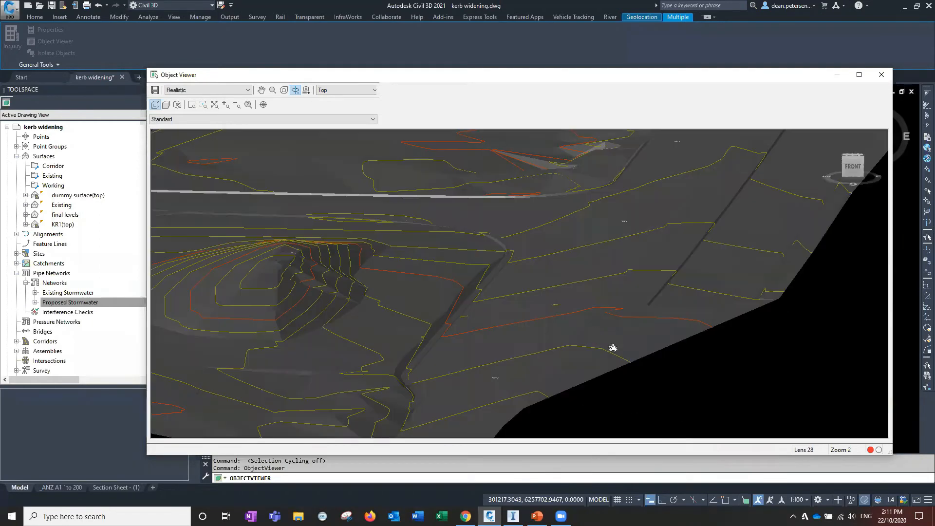
{"action": "scroll", "coordinate": [613, 347], "scroll_direction": "up", "scroll_amount": 5}
{"action": "middle_click_drag", "start_coordinate": [622, 313], "coordinate": [611, 305]}
{"action": "left_click_drag", "start_coordinate": [542, 323], "coordinate": [511, 343]}
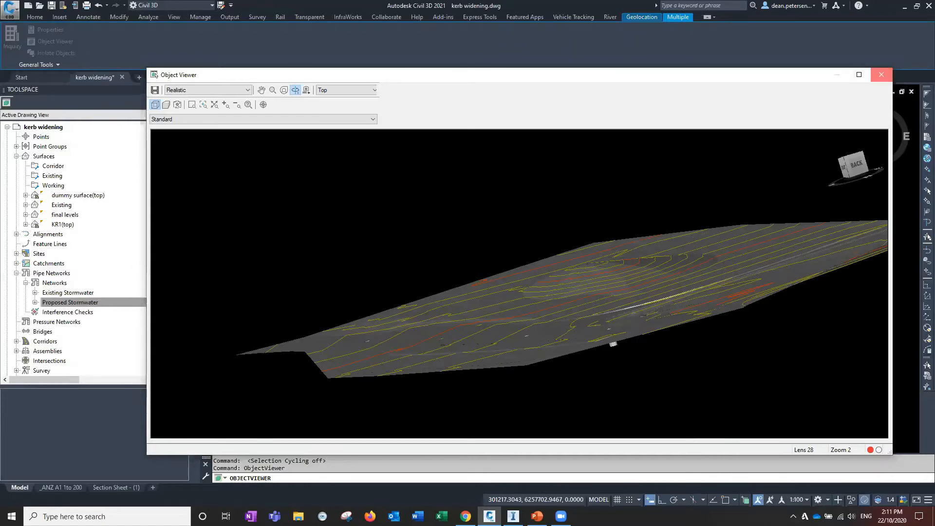
{"action": "left_click", "coordinate": [881, 75]}
Pan and zoom across model space to examine the new kerb long section and its profile
{"action": "scroll", "coordinate": [375, 321], "scroll_direction": "down", "scroll_amount": 5}
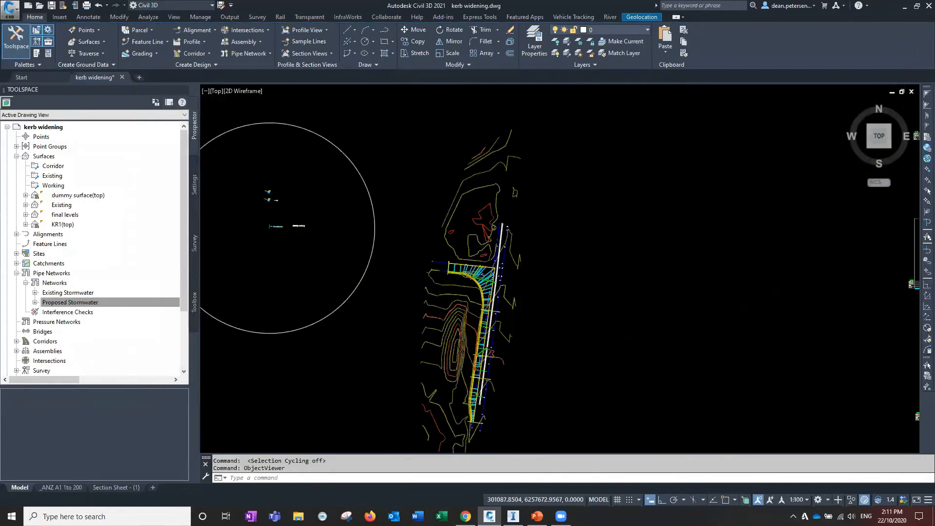
{"action": "middle_click_drag", "start_coordinate": [325, 372], "coordinate": [482, 319]}
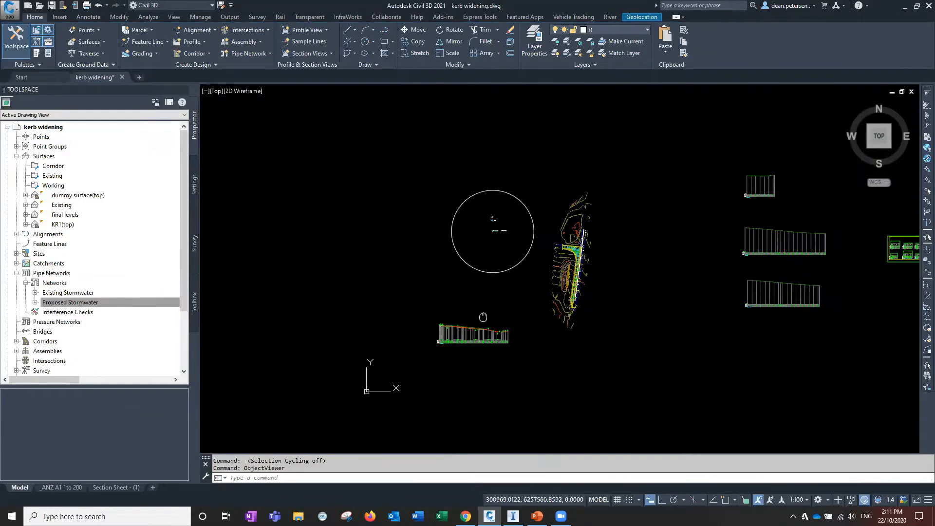
{"action": "scroll", "coordinate": [448, 329], "scroll_direction": "up", "scroll_amount": 10}
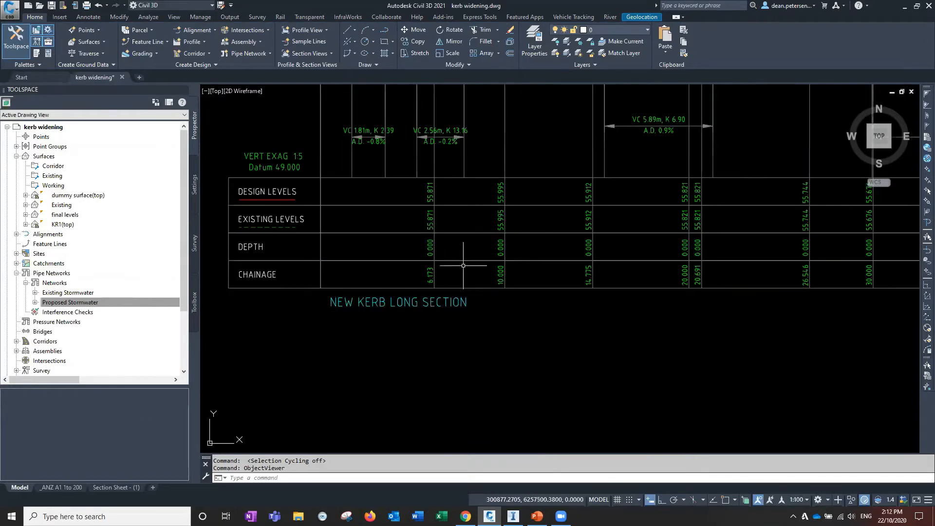
{"action": "scroll", "coordinate": [476, 265], "scroll_direction": "down", "scroll_amount": 5}
{"action": "mouse_move", "coordinate": [531, 242]}
{"action": "middle_mouse_down"}
{"action": "mouse_move", "coordinate": [423, 355]}
{"action": "mouse_move", "coordinate": [384, 427]}
{"action": "middle_mouse_up"}
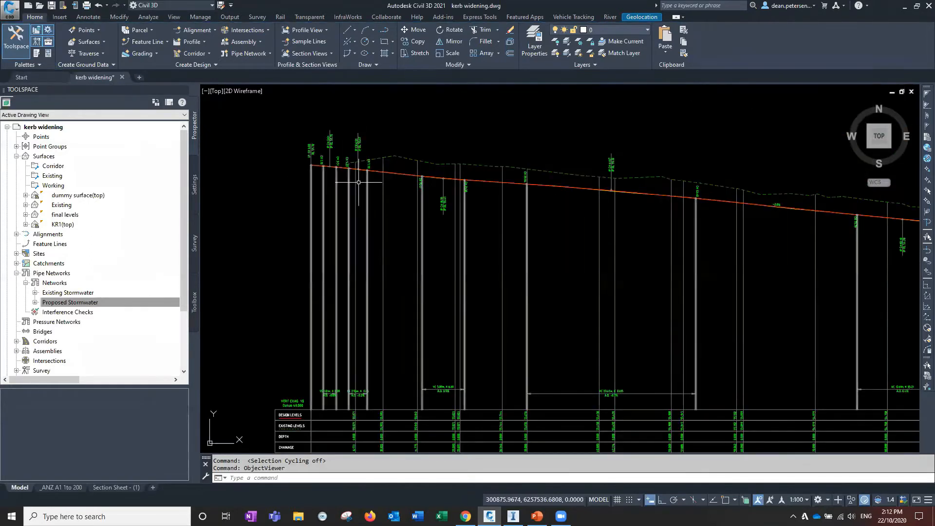
{"action": "scroll", "coordinate": [562, 223], "scroll_direction": "down", "scroll_amount": 2}
{"action": "middle_click_drag", "start_coordinate": [561, 223], "coordinate": [365, 246]}
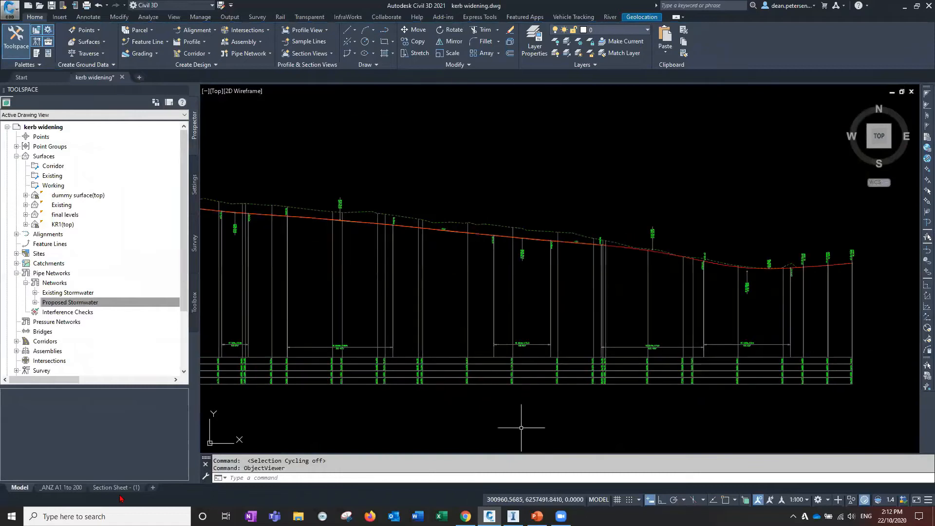
Switch to the ANZ A1 1to 200 layout, activate the long-section viewport and select its profile view
{"action": "left_click", "coordinate": [62, 488]}
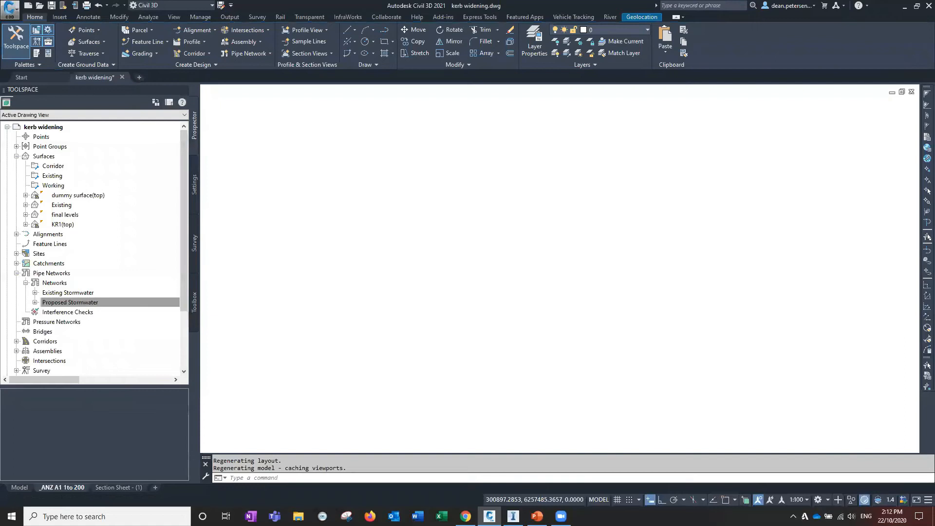
{"action": "middle_click_drag", "start_coordinate": [540, 278], "coordinate": [452, 258]}
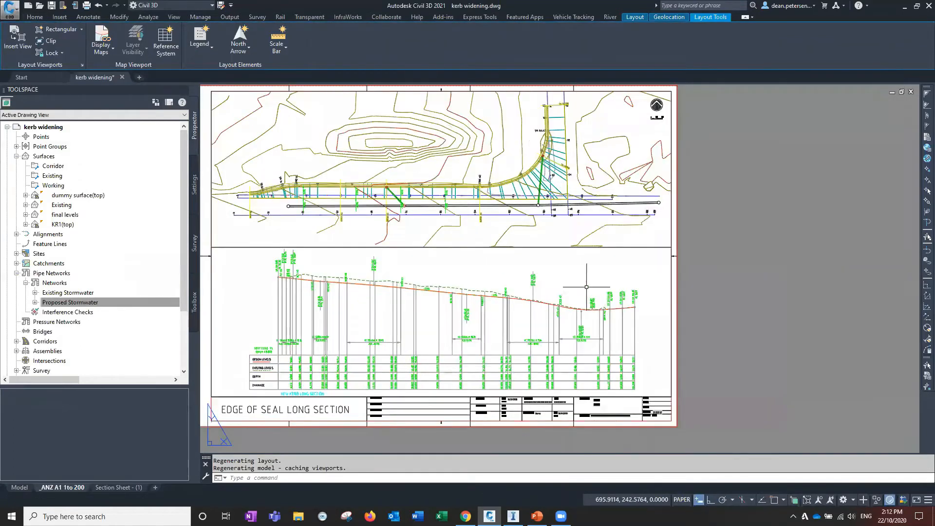
{"action": "middle_click_drag", "start_coordinate": [584, 286], "coordinate": [669, 312]}
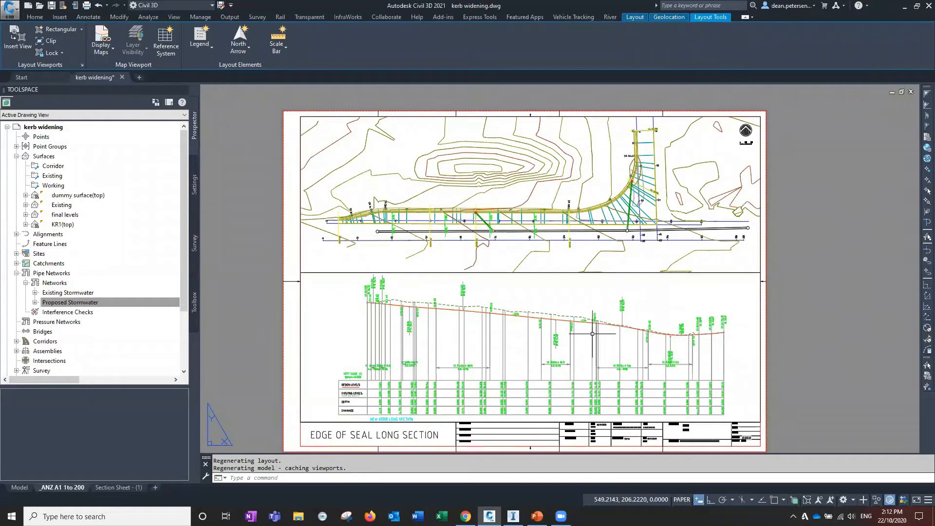
{"action": "left_click", "coordinate": [335, 353]}
{"action": "double_click", "coordinate": [335, 355]}
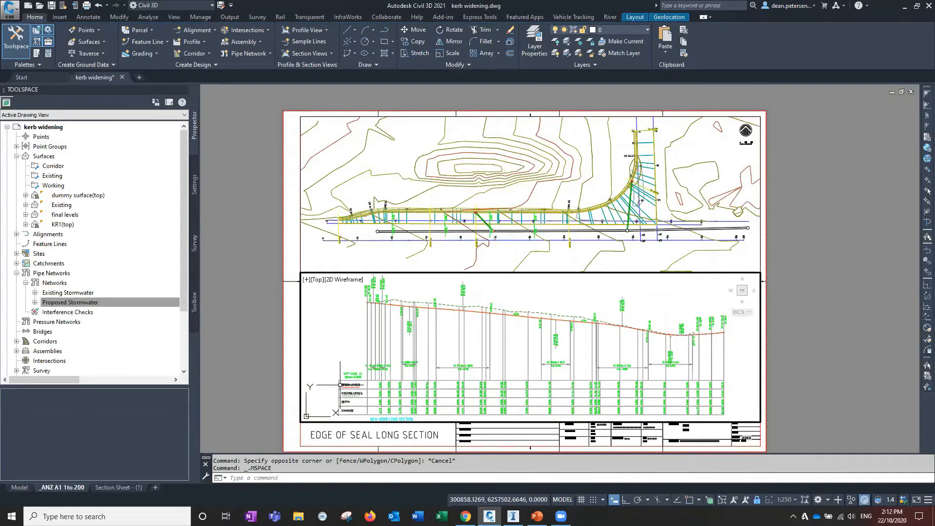
{"action": "left_click", "coordinate": [321, 360]}
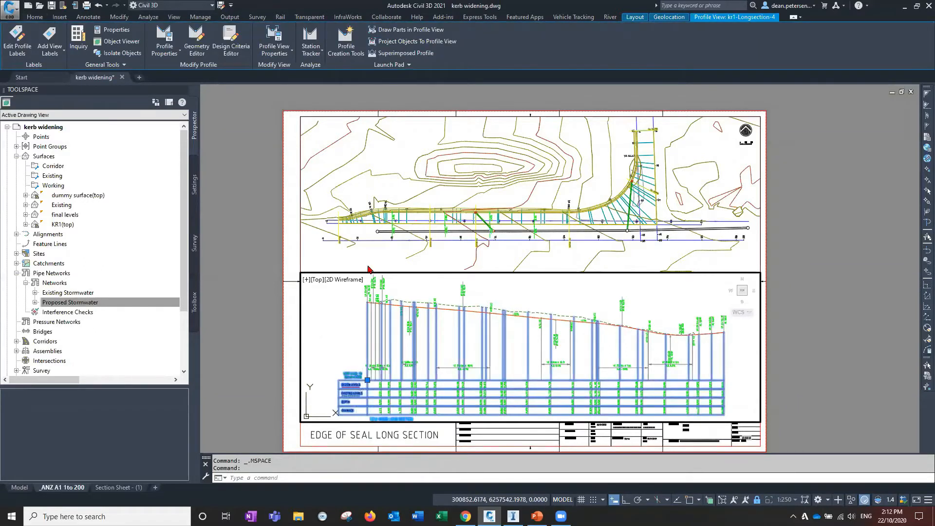
Turn on the Station Tracker for all viewports and activate the plan and profile viewports in turn
{"action": "left_click", "coordinate": [313, 36]}
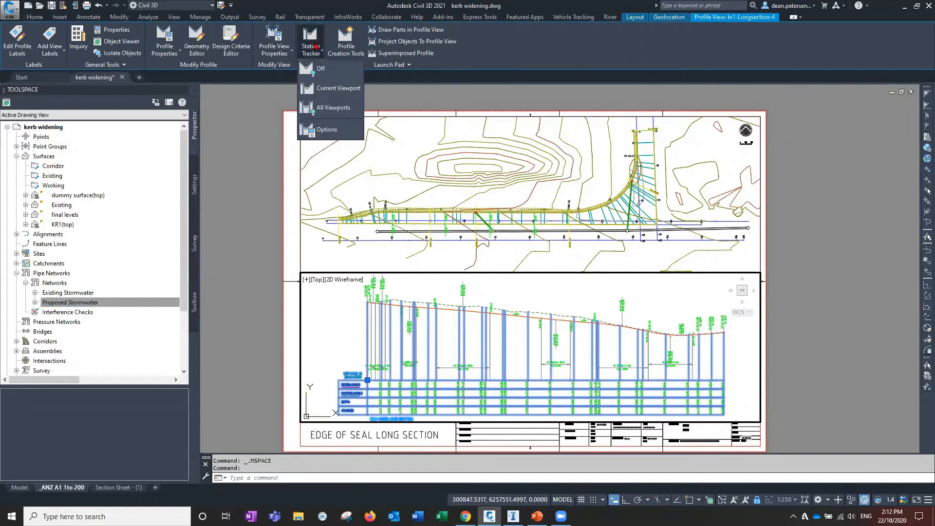
{"action": "left_click", "coordinate": [325, 109]}
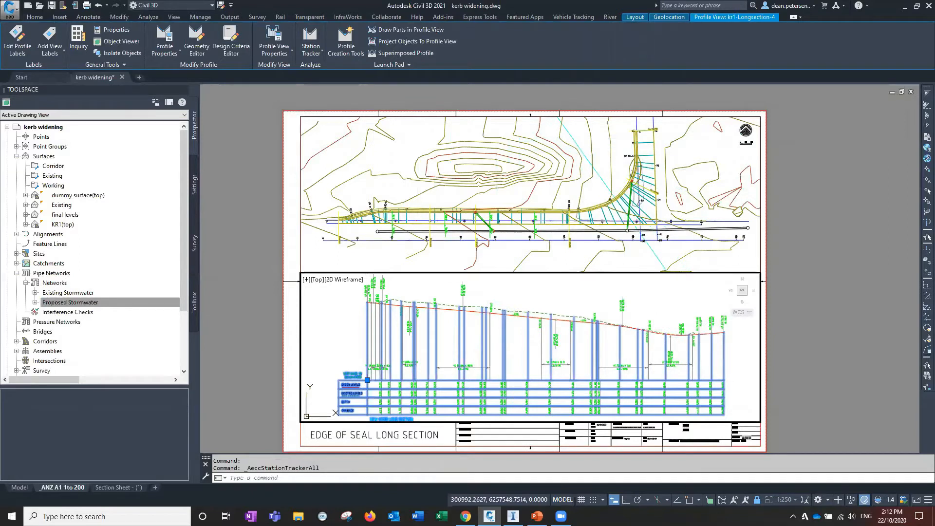
{"action": "left_click", "coordinate": [625, 146]}
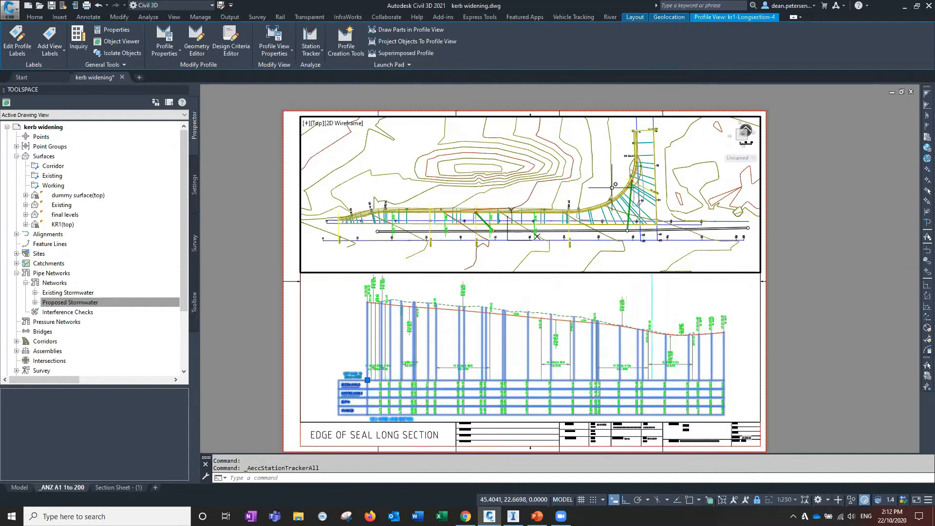
{"action": "left_click", "coordinate": [655, 292]}
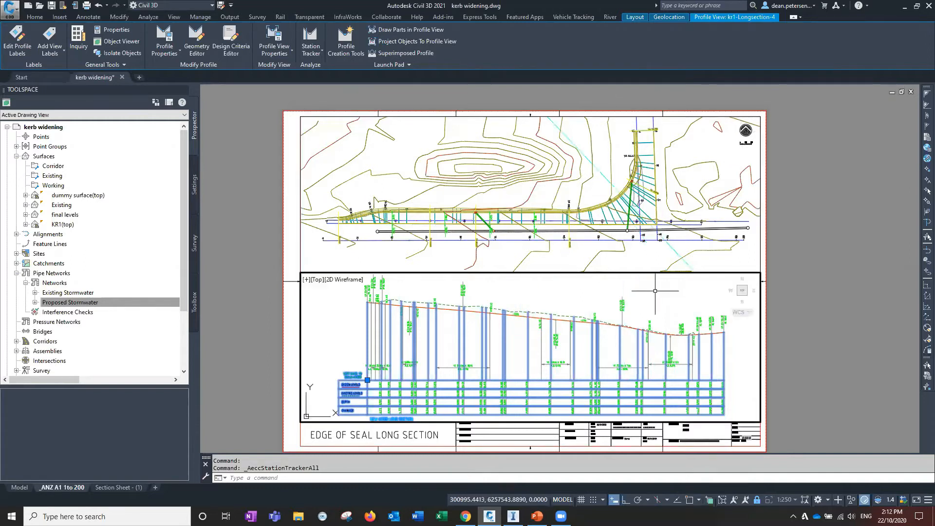
Pan and zoom inside the profile viewport to examine the low point of the edge-of-seal profile
{"action": "middle_click", "coordinate": [650, 300]}
{"action": "middle_click_drag", "start_coordinate": [650, 300], "coordinate": [529, 349]}
{"action": "scroll", "coordinate": [523, 324], "scroll_direction": "up", "scroll_amount": 4}
{"action": "scroll", "coordinate": [523, 324], "scroll_direction": "down", "scroll_amount": 2}
{"action": "scroll", "coordinate": [529, 349], "scroll_direction": "up", "scroll_amount": 6}
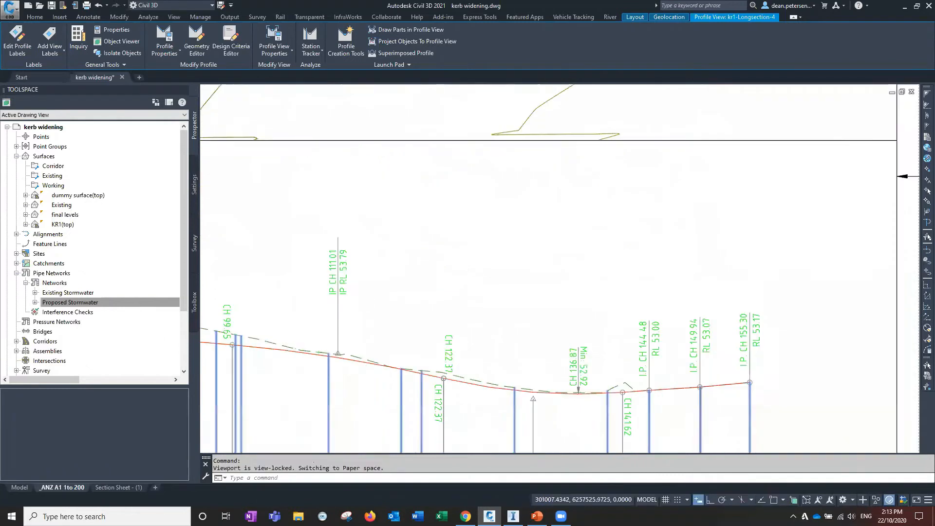
{"action": "scroll", "coordinate": [587, 372], "scroll_direction": "down", "scroll_amount": 2}
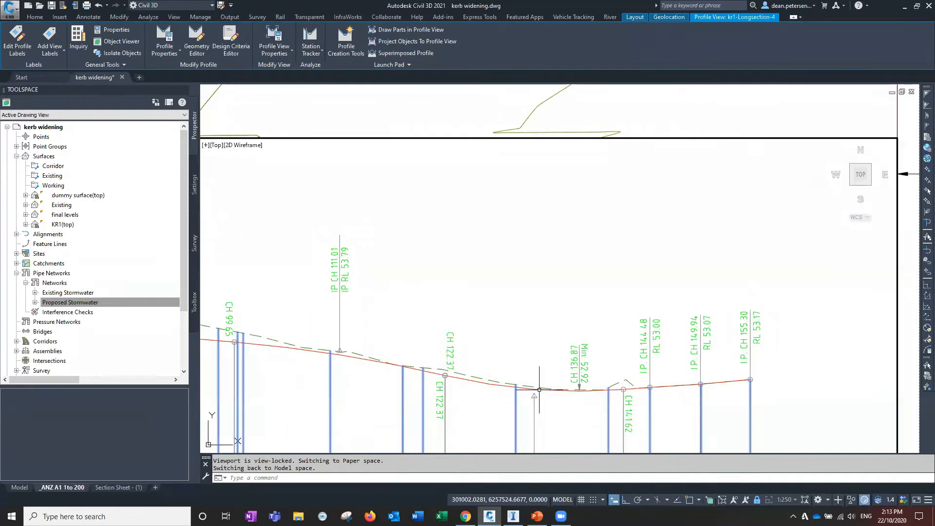
Zoom and pan through the profile and plan viewports to examine the station tracker position near the kerb return
{"action": "scroll", "coordinate": [539, 390], "scroll_direction": "down", "scroll_amount": 6}
{"action": "scroll", "coordinate": [588, 367], "scroll_direction": "up", "scroll_amount": 5}
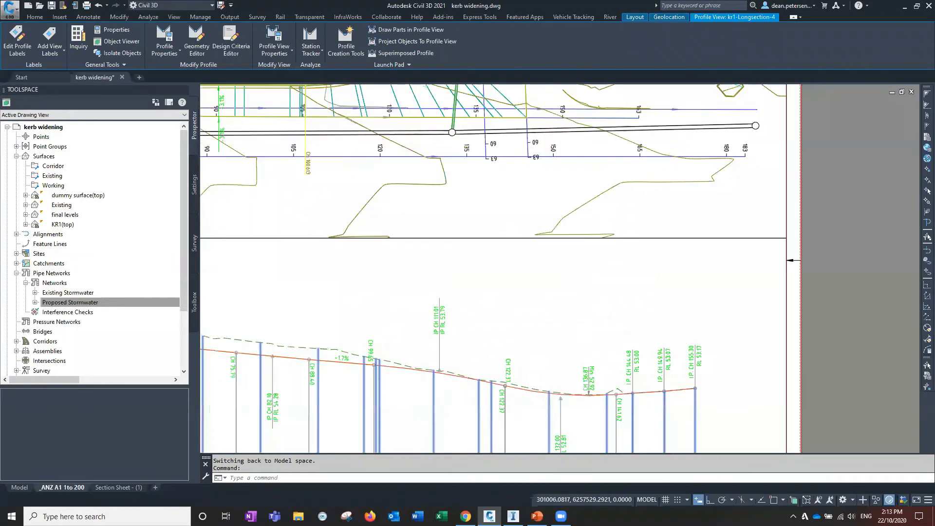
{"action": "middle_click_drag", "start_coordinate": [588, 368], "coordinate": [588, 393]}
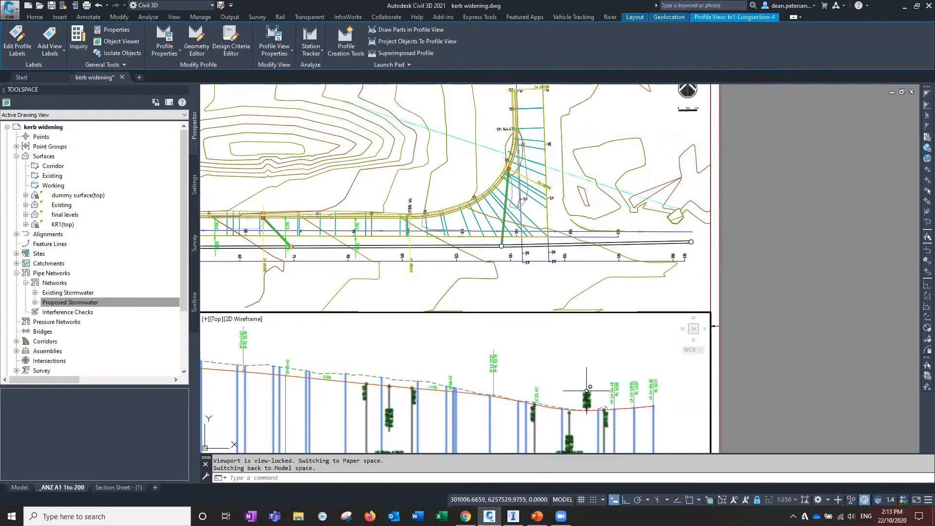
{"action": "mouse_move", "coordinate": [591, 393]}
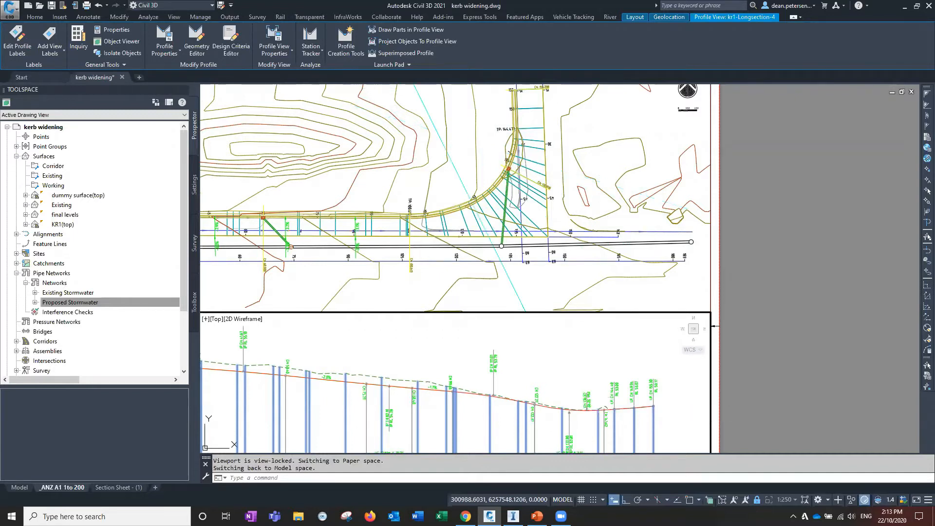
{"action": "left_click", "coordinate": [516, 158]}
{"action": "scroll", "coordinate": [515, 157], "scroll_direction": "up", "scroll_amount": 6}
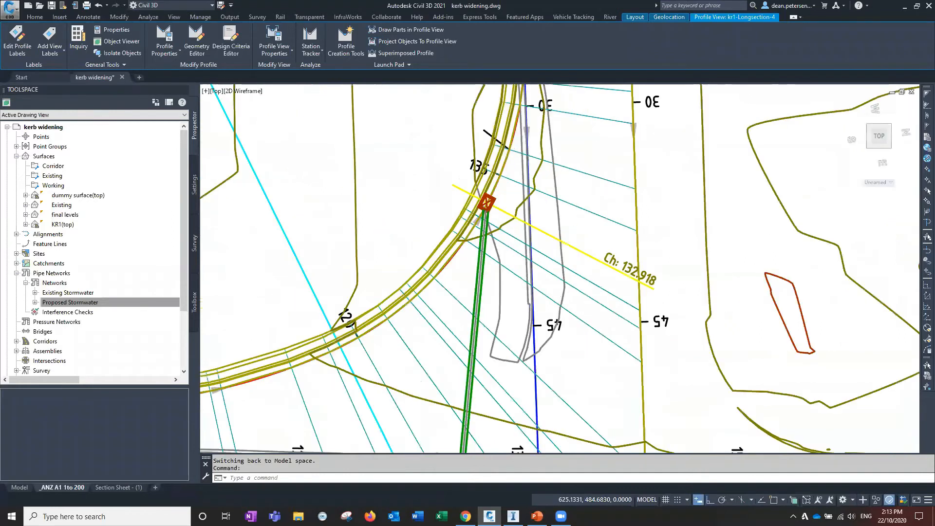
{"action": "scroll", "coordinate": [487, 205], "scroll_direction": "up", "scroll_amount": 2}
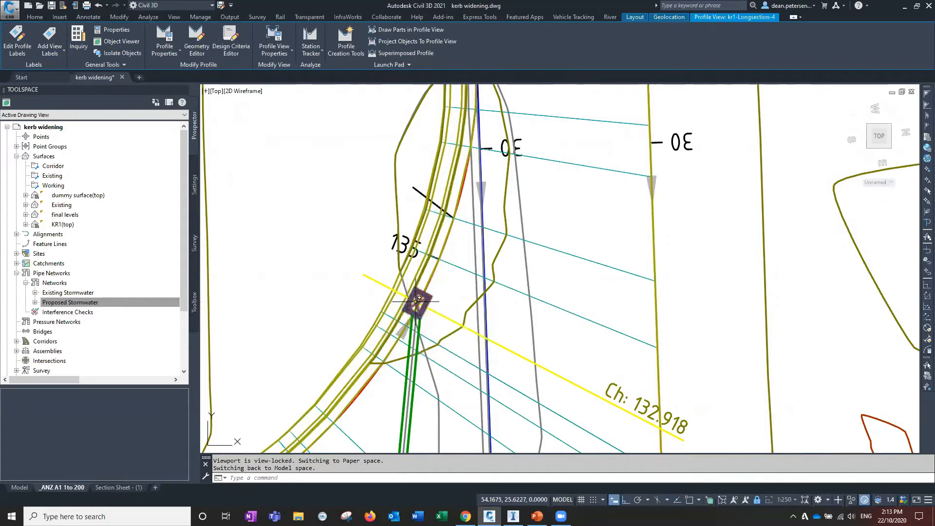
{"action": "scroll", "coordinate": [422, 300], "scroll_direction": "down", "scroll_amount": 2}
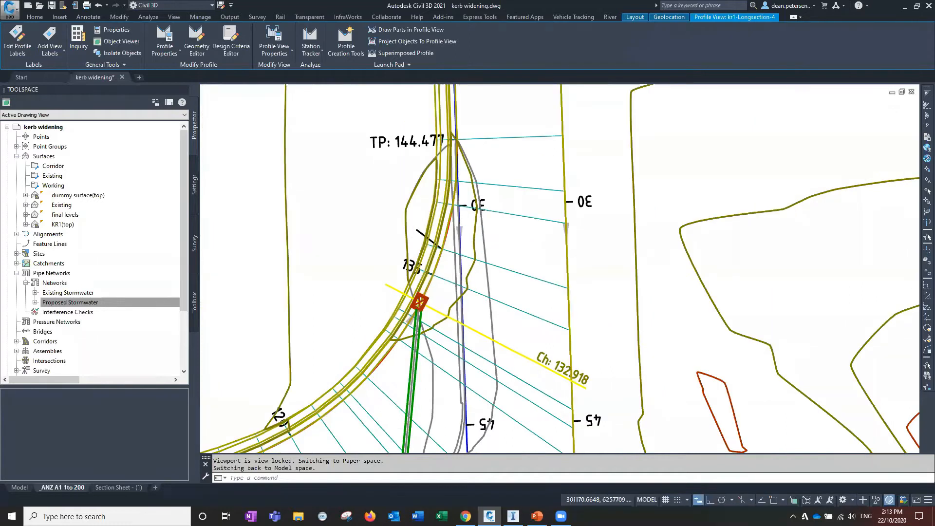
{"action": "scroll", "coordinate": [462, 189], "scroll_direction": "down", "scroll_amount": 4}
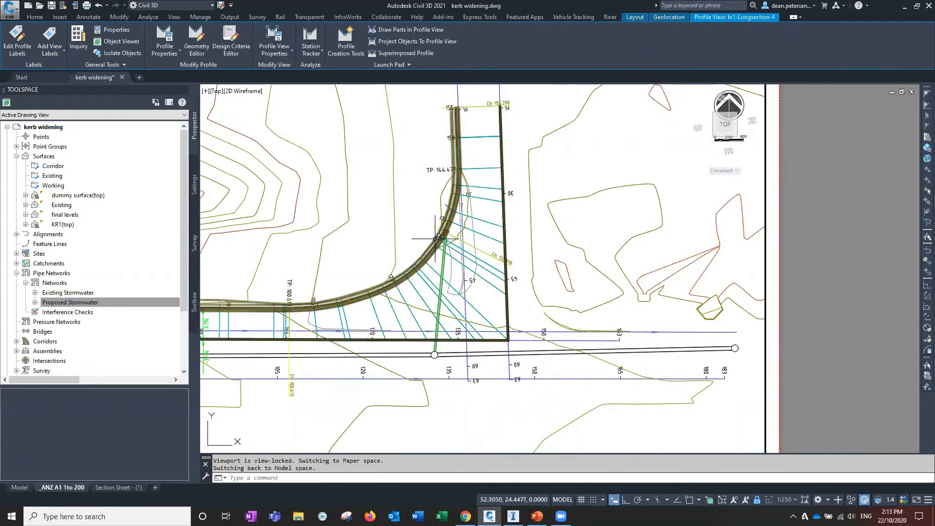
{"action": "scroll", "coordinate": [438, 237], "scroll_direction": "down", "scroll_amount": 4}
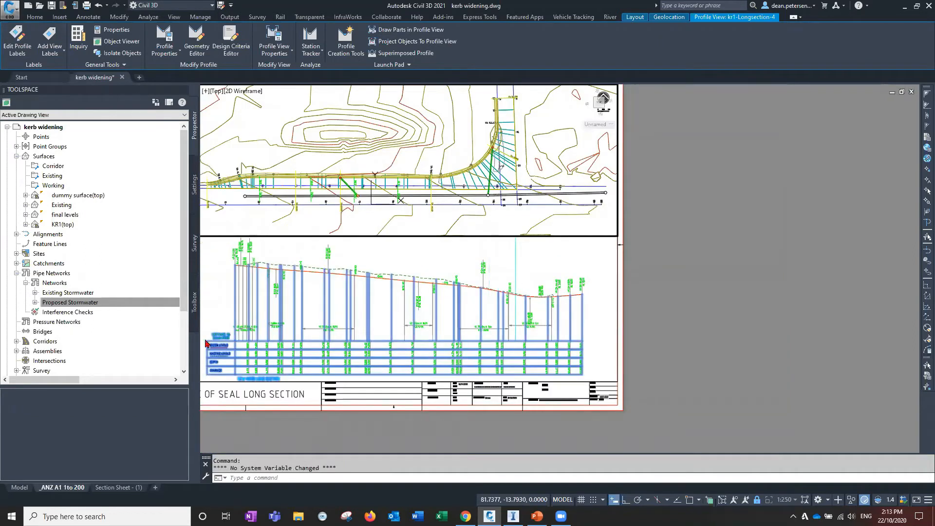
Turn off the Station Tracker and switch from the ANZ A1 1to 200 layout back to model space
{"action": "left_click", "coordinate": [311, 50]}
{"action": "left_click", "coordinate": [317, 69]}
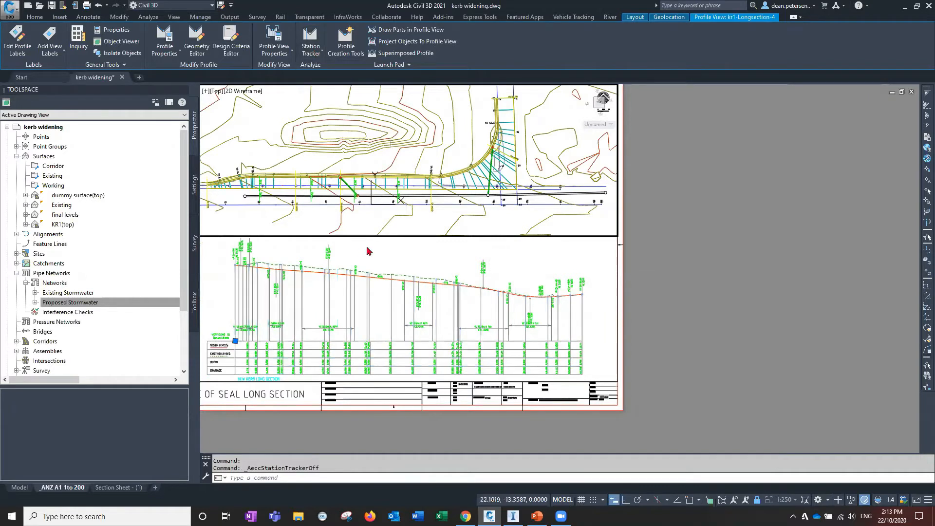
{"action": "middle_click_drag", "start_coordinate": [362, 248], "coordinate": [574, 272]}
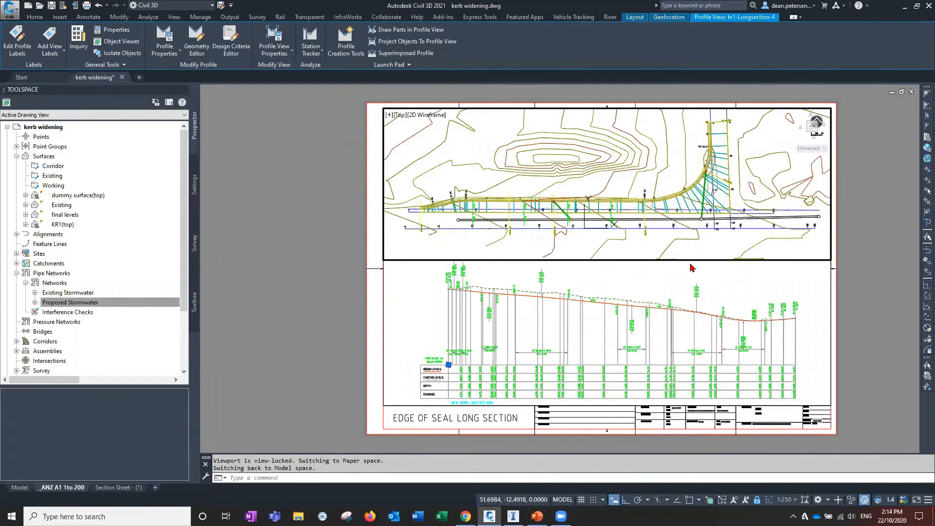
{"action": "double_click", "coordinate": [302, 277]}
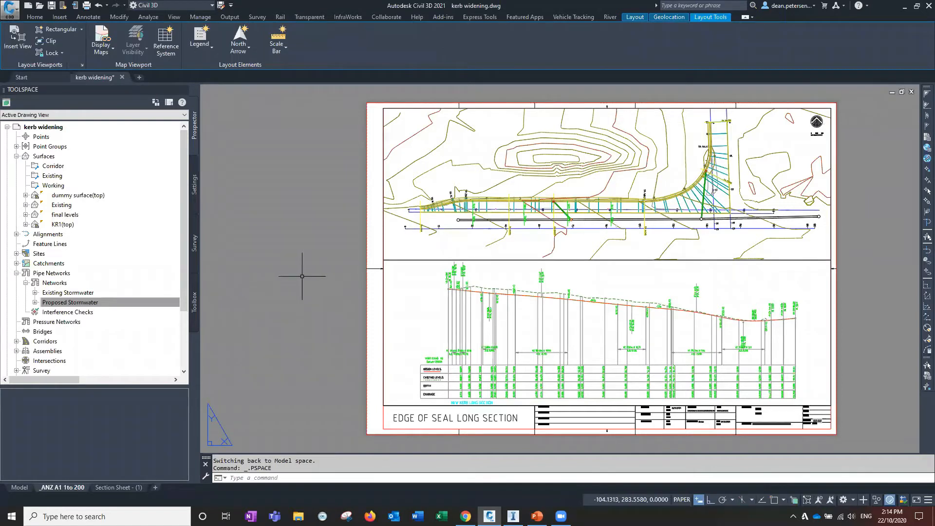
{"action": "left_click", "coordinate": [20, 487]}
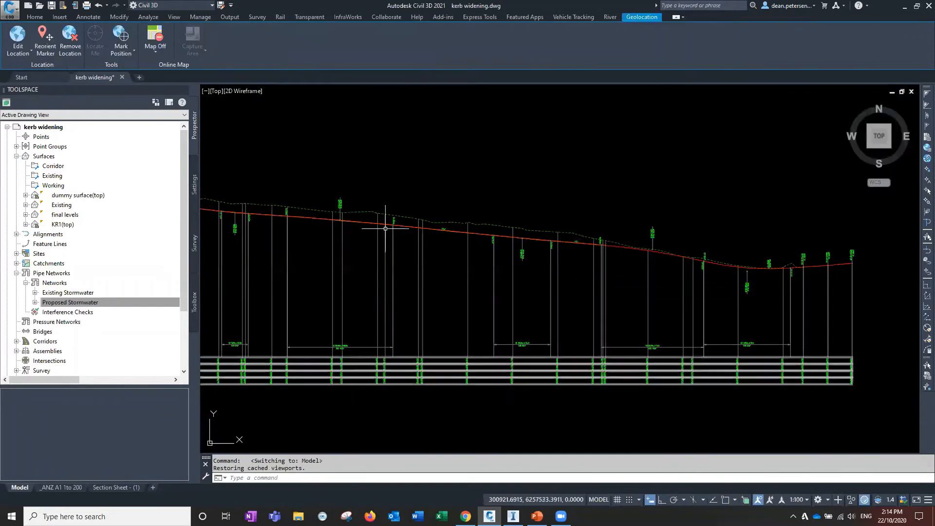
Launch Project Explorer from model space and reposition its window over the drawing
{"action": "scroll", "coordinate": [445, 246], "scroll_direction": "down", "scroll_amount": 8}
{"action": "middle_click_drag", "start_coordinate": [455, 265], "coordinate": [440, 293]}
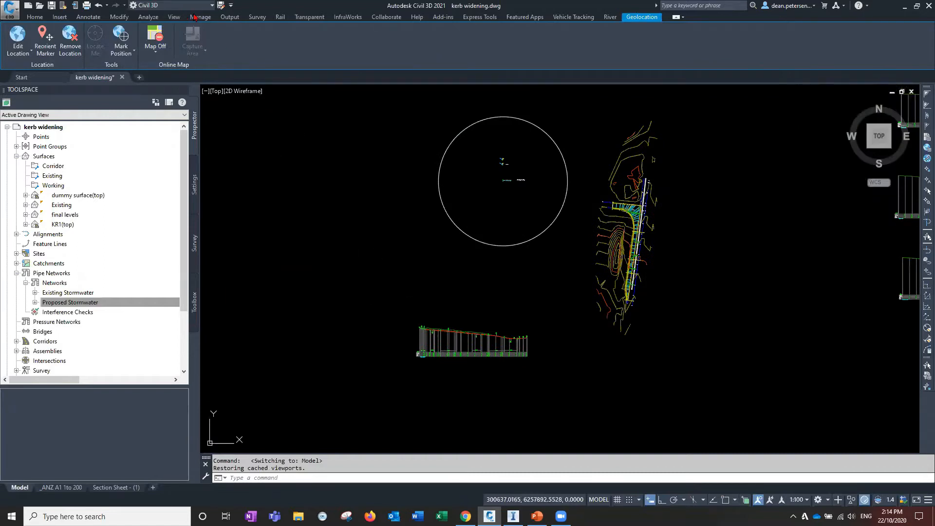
{"action": "left_click", "coordinate": [443, 17]}
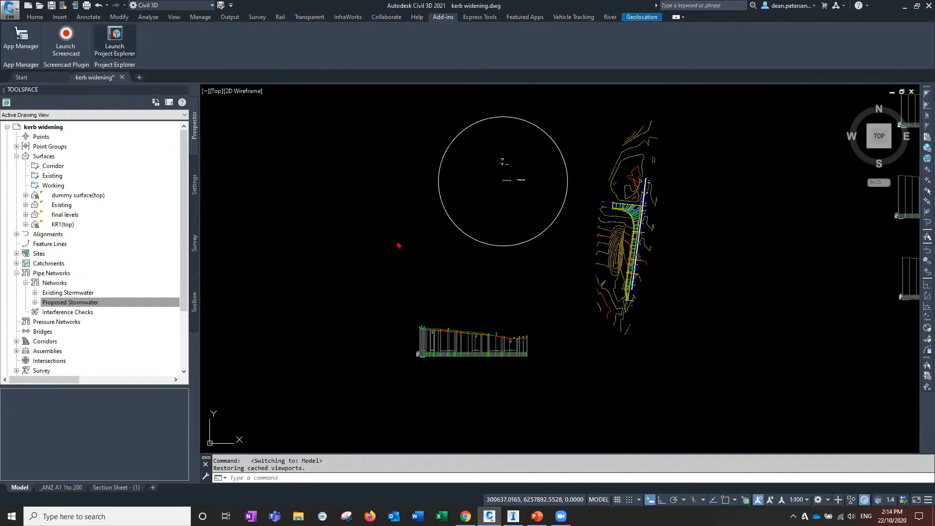
{"action": "left_click", "coordinate": [116, 35]}
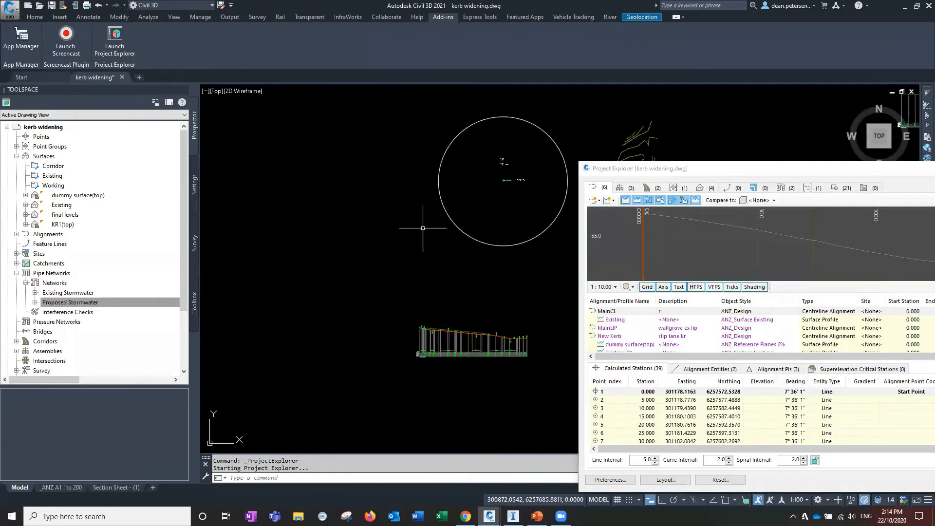
{"action": "scroll", "coordinate": [422, 228], "scroll_direction": "down", "scroll_amount": 2}
{"action": "middle_click_drag", "start_coordinate": [422, 229], "coordinate": [264, 234]}
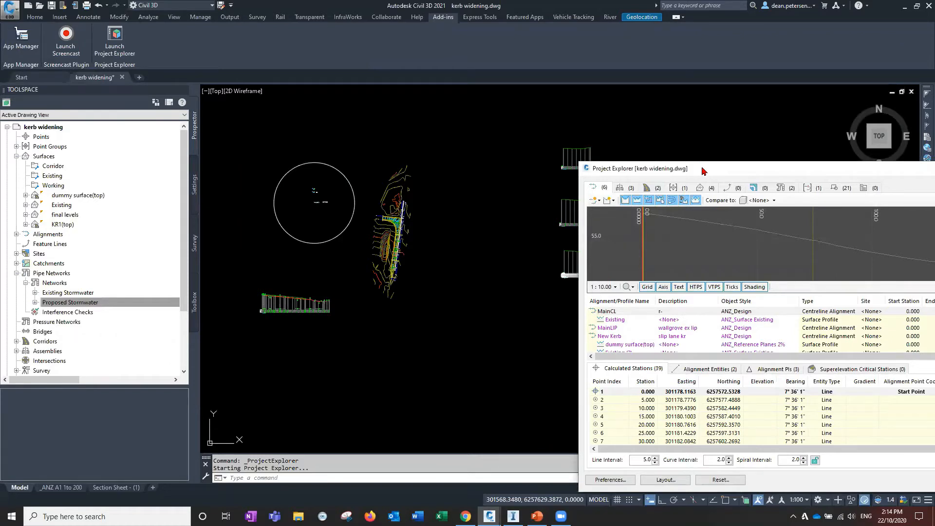
{"action": "left_click_drag", "start_coordinate": [703, 170], "coordinate": [444, 182]}
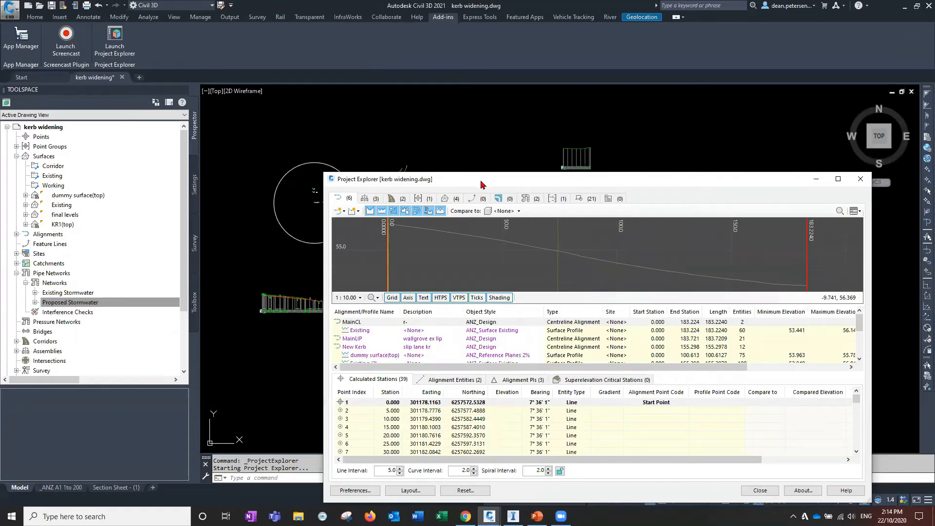
{"action": "left_click_drag", "start_coordinate": [482, 184], "coordinate": [503, 176]}
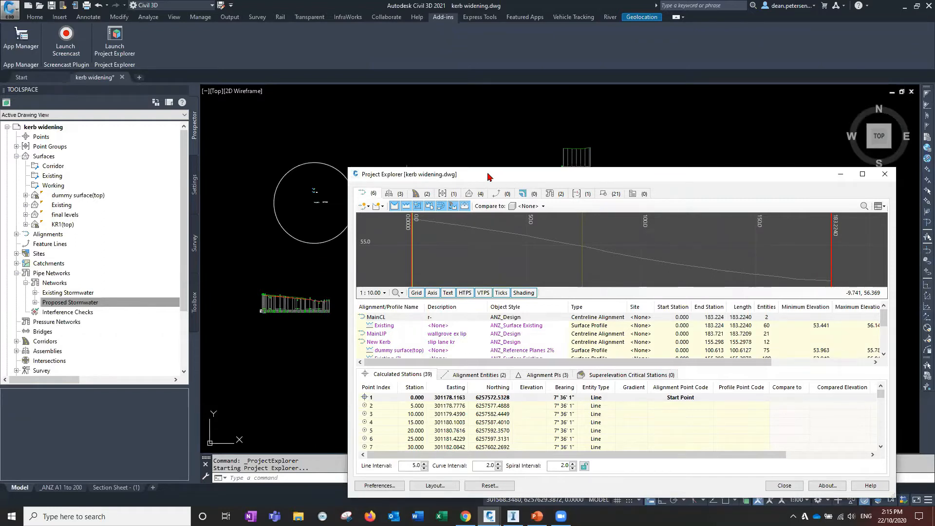
{"action": "left_click_drag", "start_coordinate": [488, 174], "coordinate": [503, 165]}
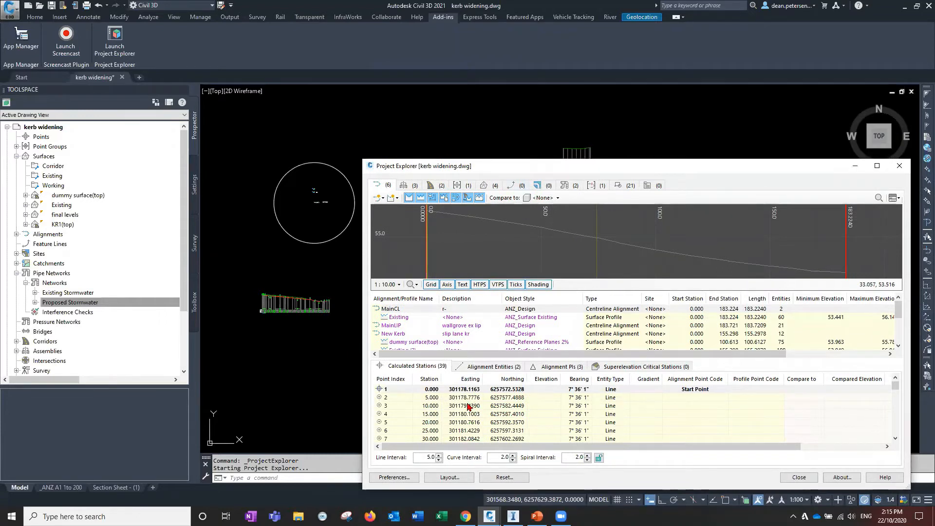
Browse the drawing's assemblies in Project Explorer, previewing KR design and KR design (2)
{"action": "left_click", "coordinate": [404, 186]}
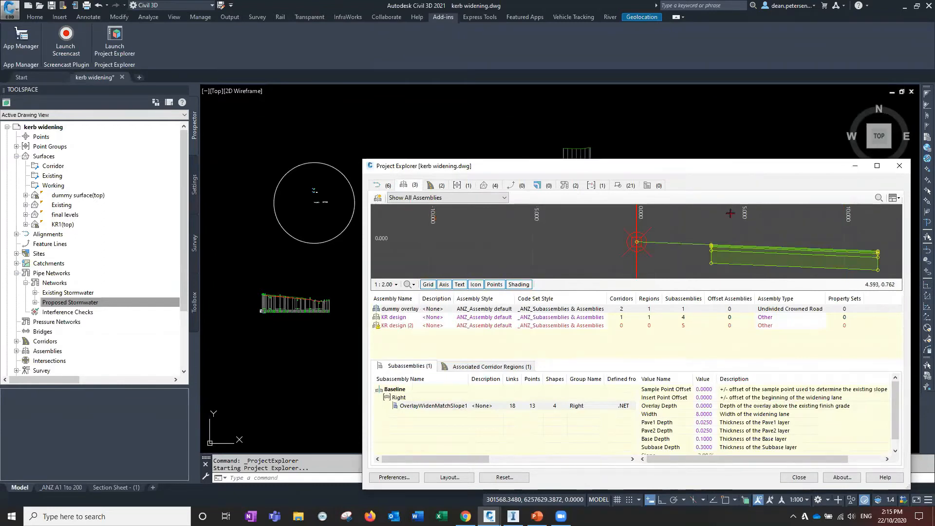
{"action": "left_click", "coordinate": [394, 318]}
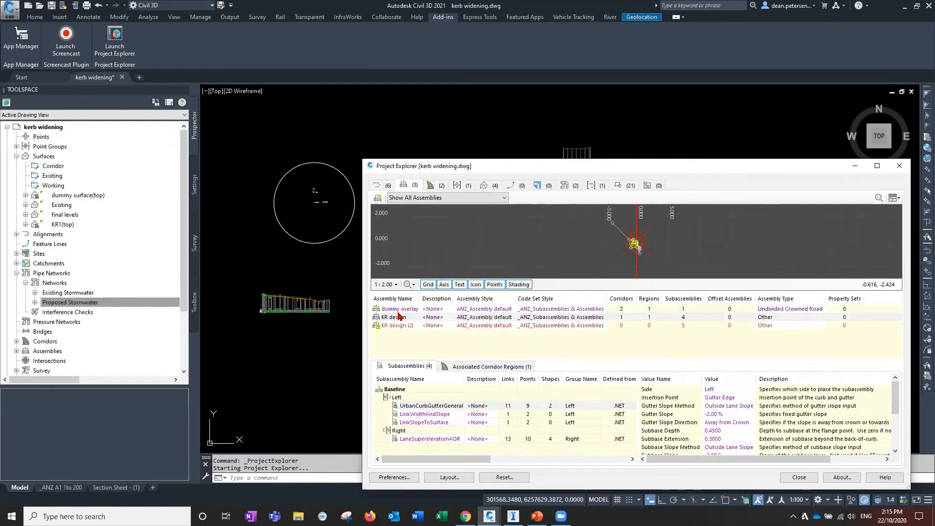
{"action": "left_click", "coordinate": [399, 327]}
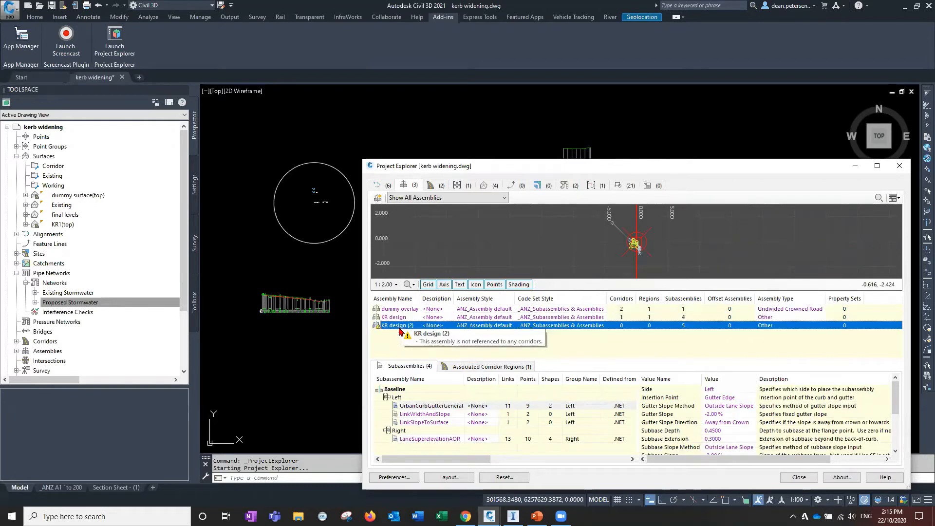
{"action": "scroll", "coordinate": [591, 251], "scroll_direction": "up", "scroll_amount": 6}
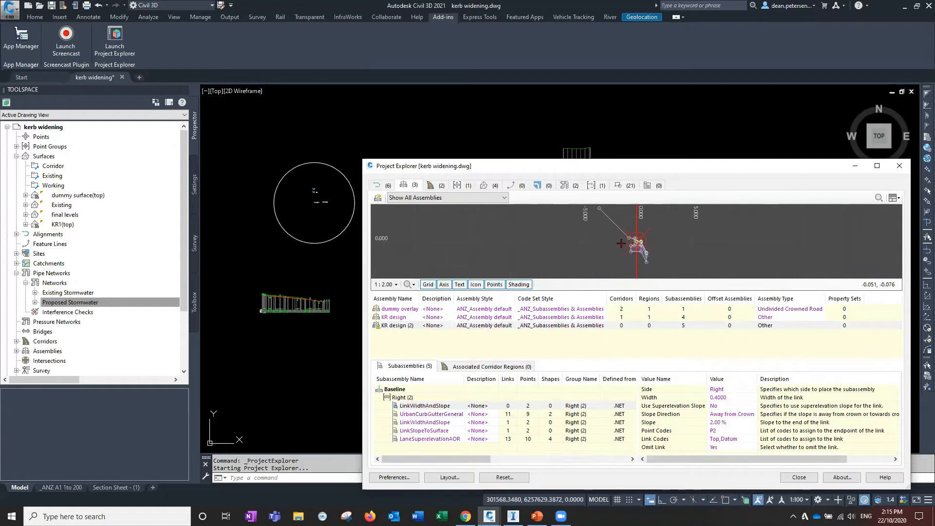
{"action": "scroll", "coordinate": [585, 254], "scroll_direction": "down", "scroll_amount": 3}
{"action": "scroll", "coordinate": [576, 249], "scroll_direction": "down", "scroll_amount": 2}
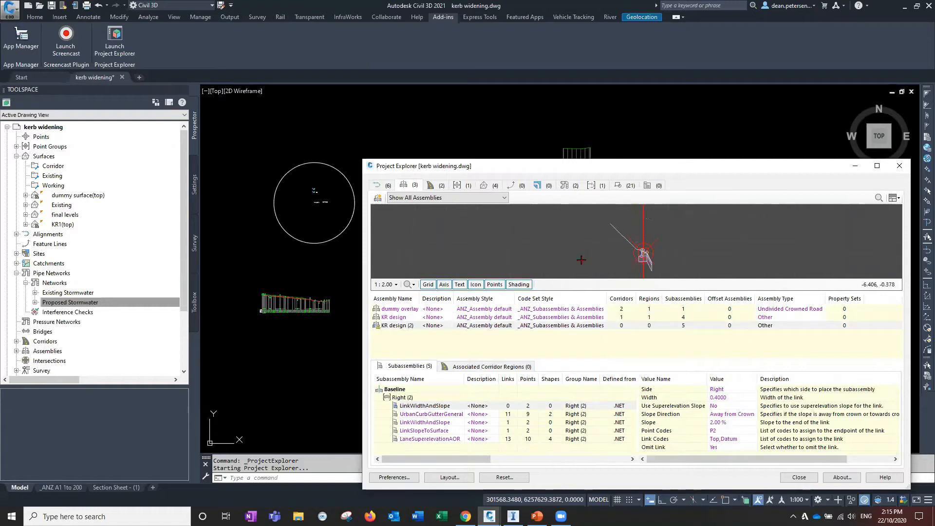
Browse the corridors and step through the KR1 corridor cross-sections station by station
{"action": "left_click", "coordinate": [430, 185]}
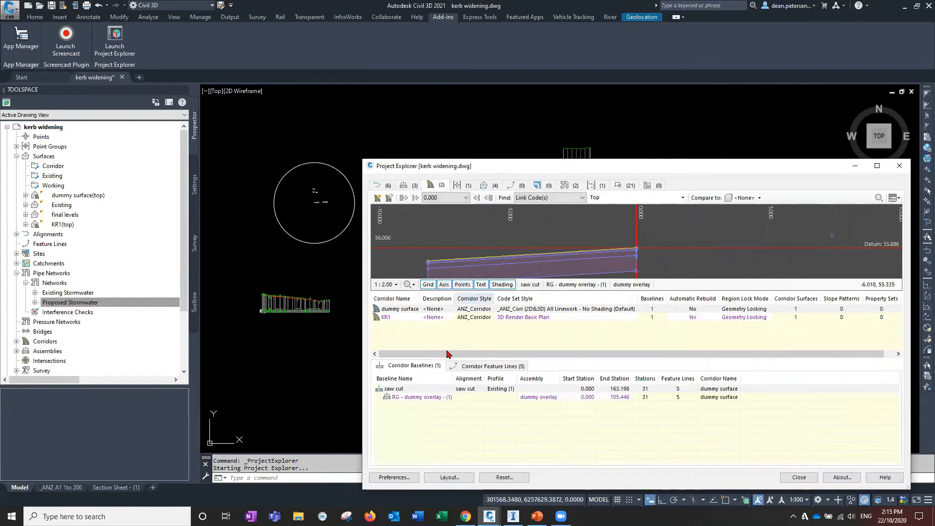
{"action": "left_click", "coordinate": [478, 197]}
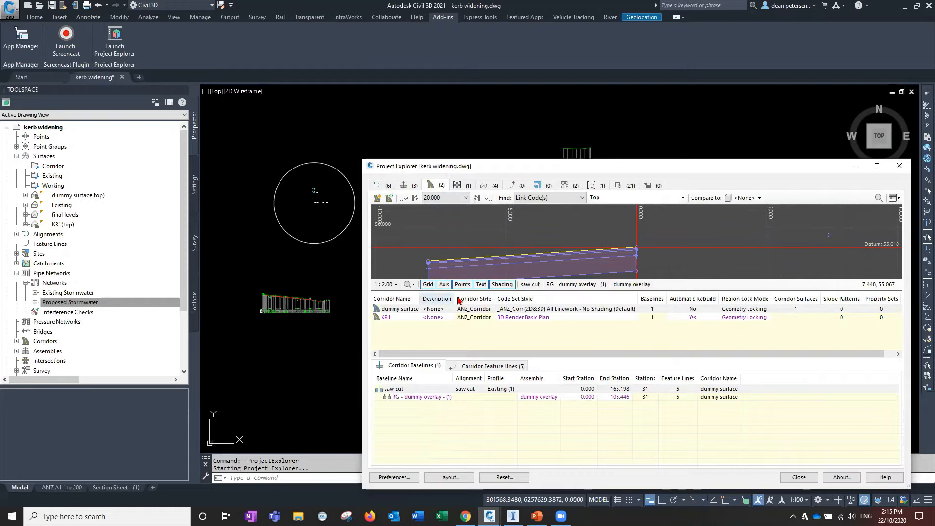
{"action": "left_click", "coordinate": [416, 318]}
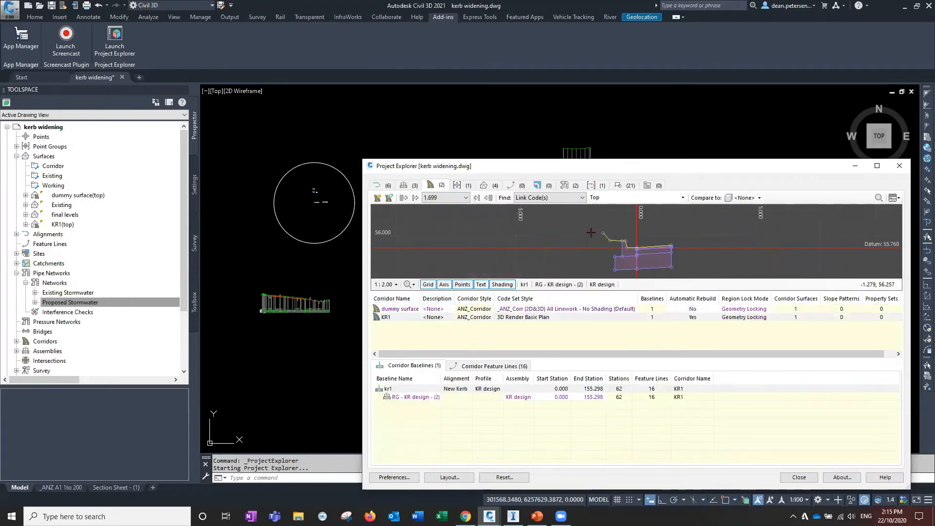
{"action": "left_click", "coordinate": [476, 198]}
{"action": "left_click", "coordinate": [477, 197]}
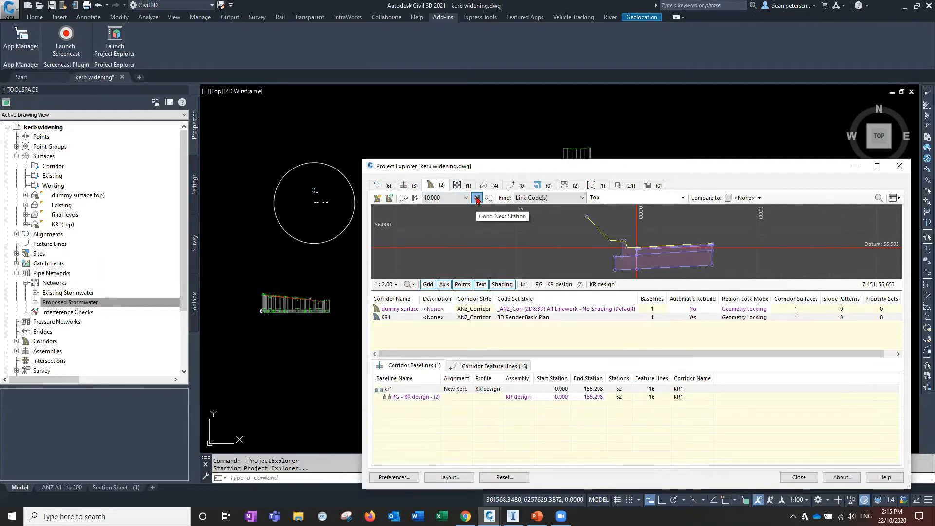
{"action": "left_click", "coordinate": [476, 197]}
{"action": "left_click", "coordinate": [477, 198]}
{"action": "left_click", "coordinate": [476, 198]}
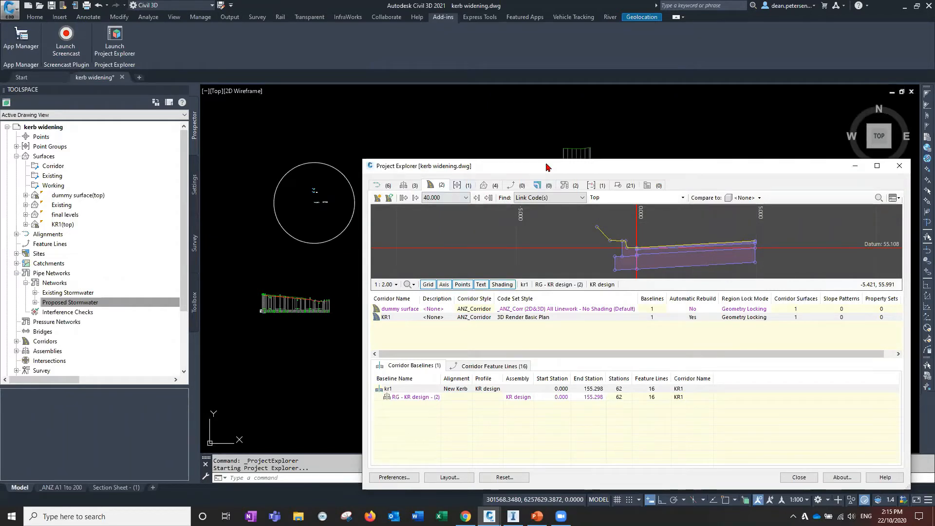
Return to the alignments list and select the New Kerb alignment to review its calculated stations
{"action": "left_click_drag", "start_coordinate": [544, 167], "coordinate": [493, 162]}
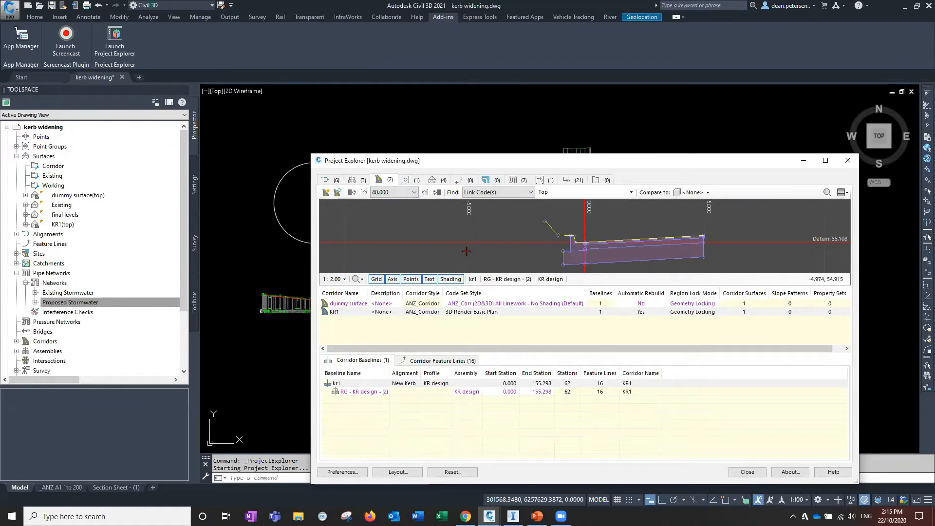
{"action": "left_click", "coordinate": [326, 183]}
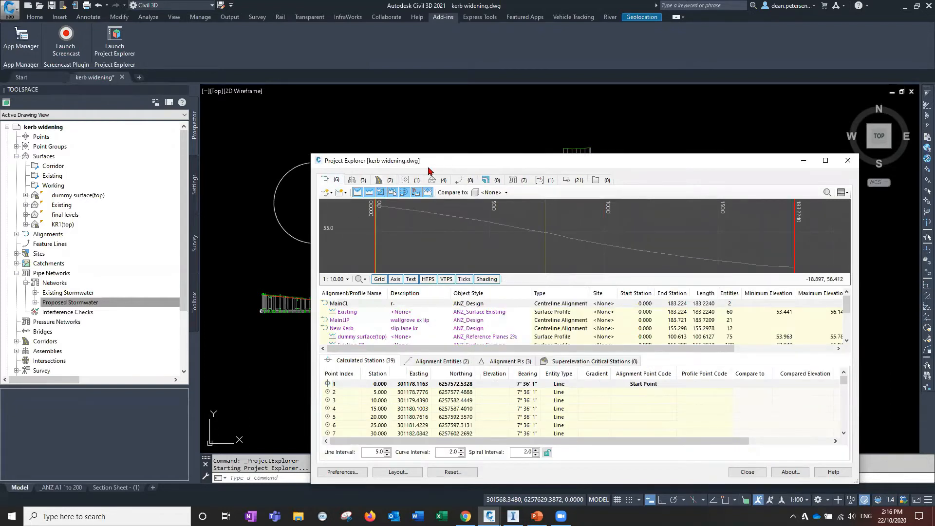
{"action": "left_click_drag", "start_coordinate": [432, 163], "coordinate": [429, 168]}
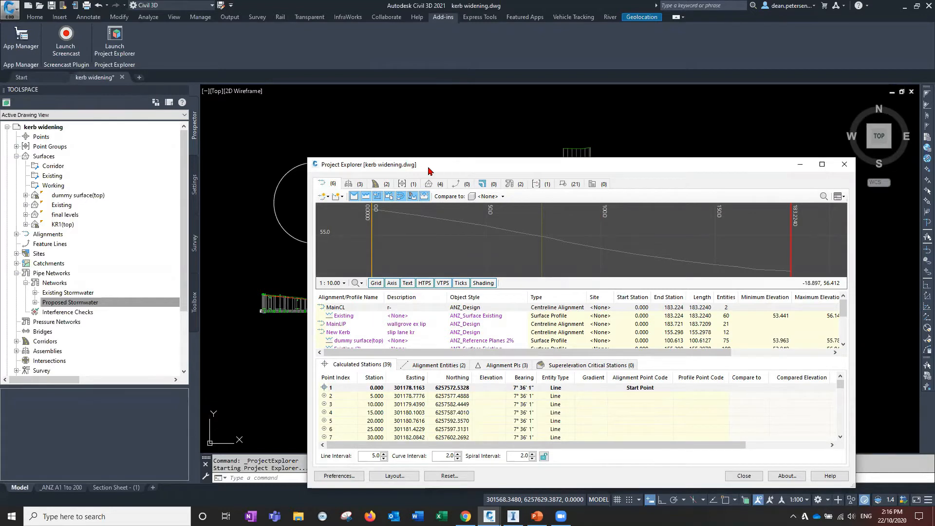
{"action": "left_click_drag", "start_coordinate": [367, 168], "coordinate": [346, 154]}
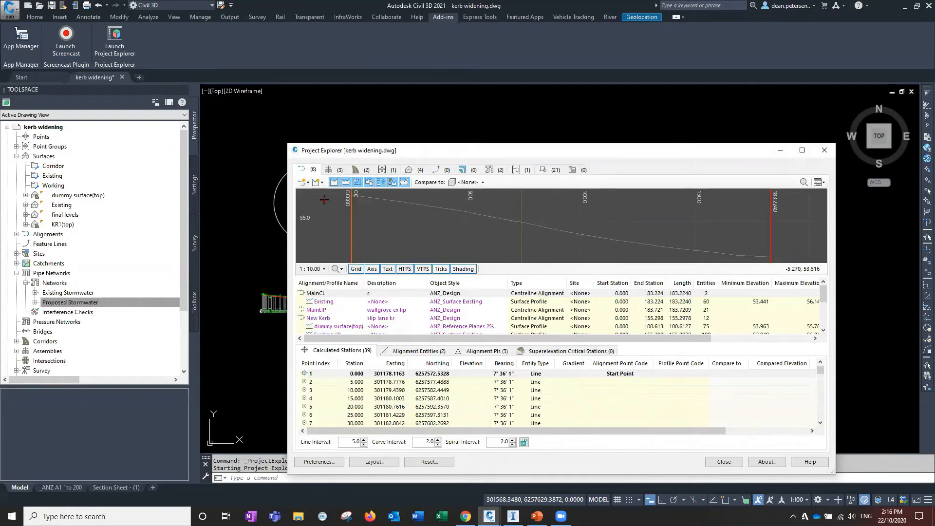
{"action": "left_click", "coordinate": [317, 320]}
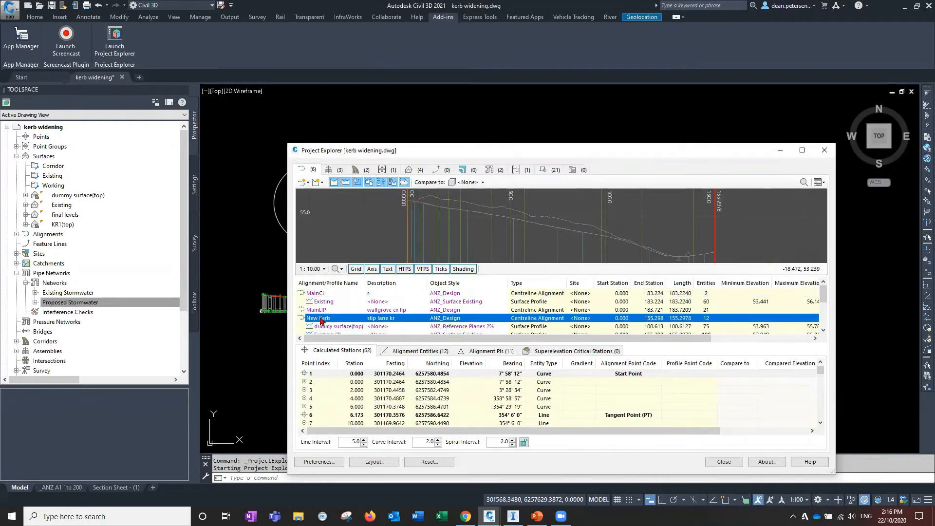
{"action": "left_click_drag", "start_coordinate": [825, 295], "coordinate": [825, 300]}
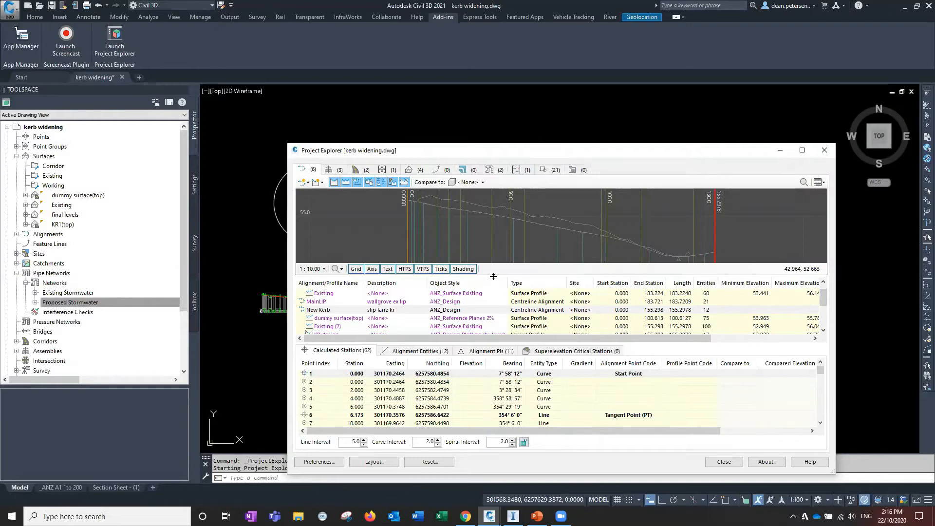
Enlarge the profile preview and preview the New Kerb profiles dummy surface(top), Existing (2) and KR design
{"action": "left_click_drag", "start_coordinate": [493, 276], "coordinate": [494, 312]}
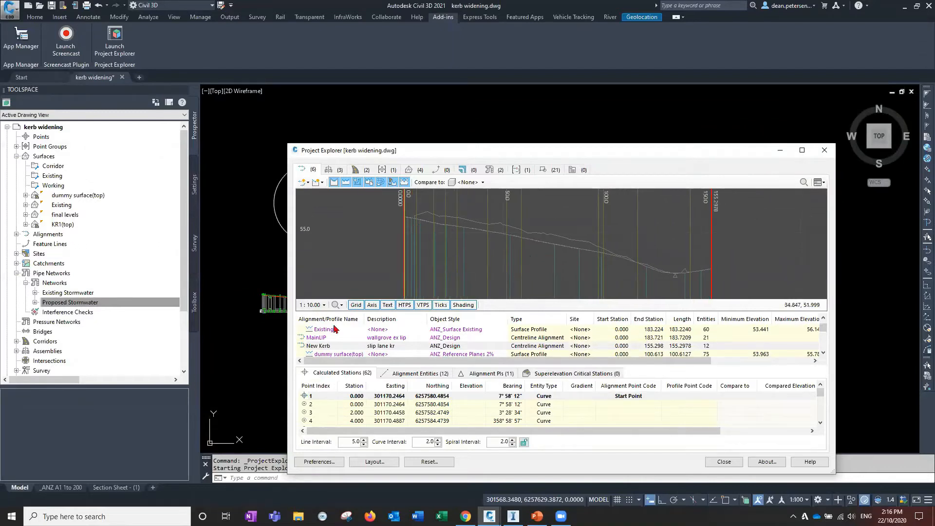
{"action": "left_click", "coordinate": [824, 353]}
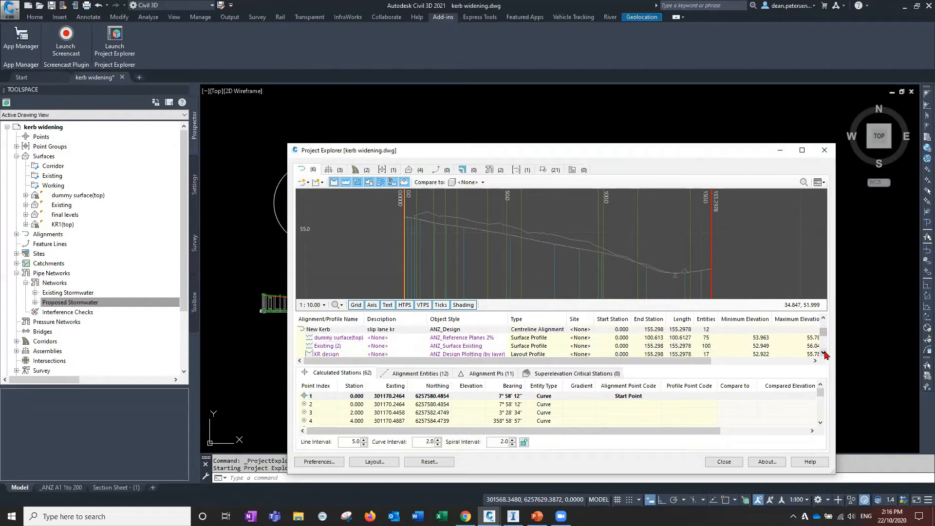
{"action": "left_click", "coordinate": [319, 339]}
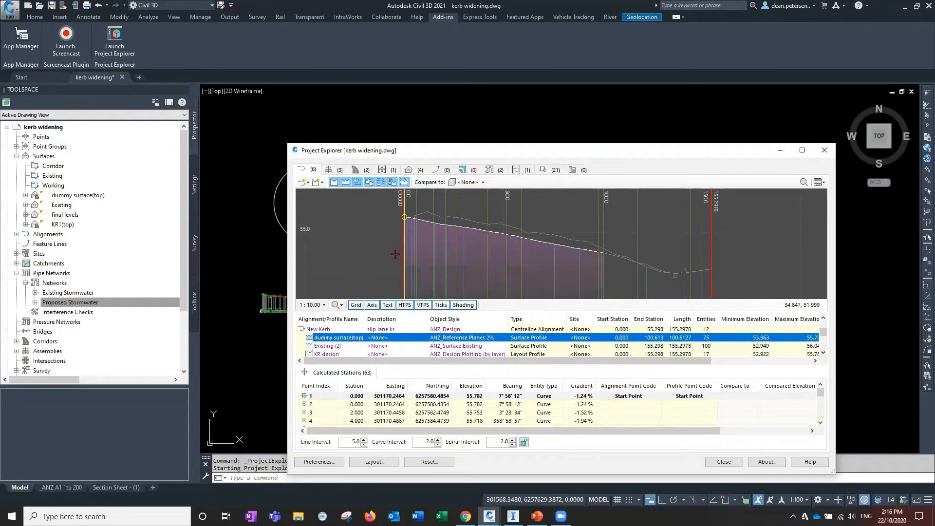
{"action": "left_click", "coordinate": [329, 347]}
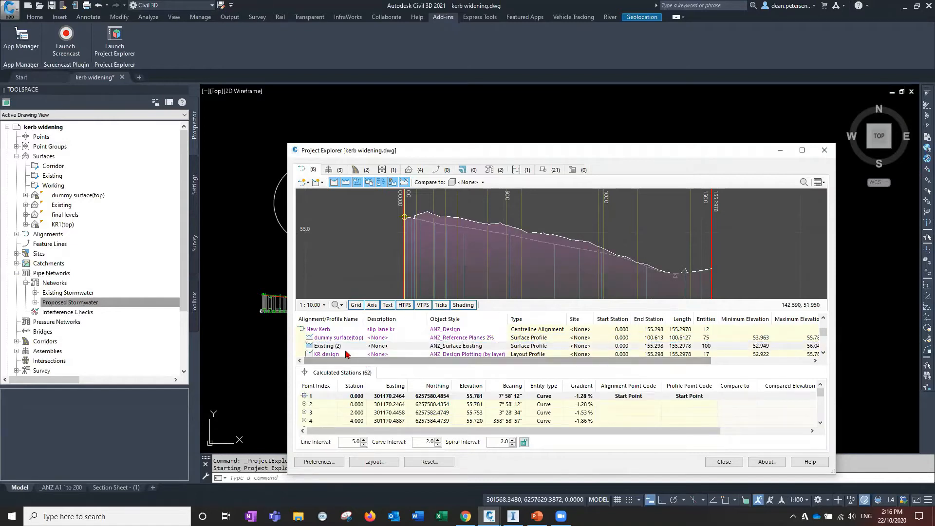
{"action": "left_click", "coordinate": [324, 356]}
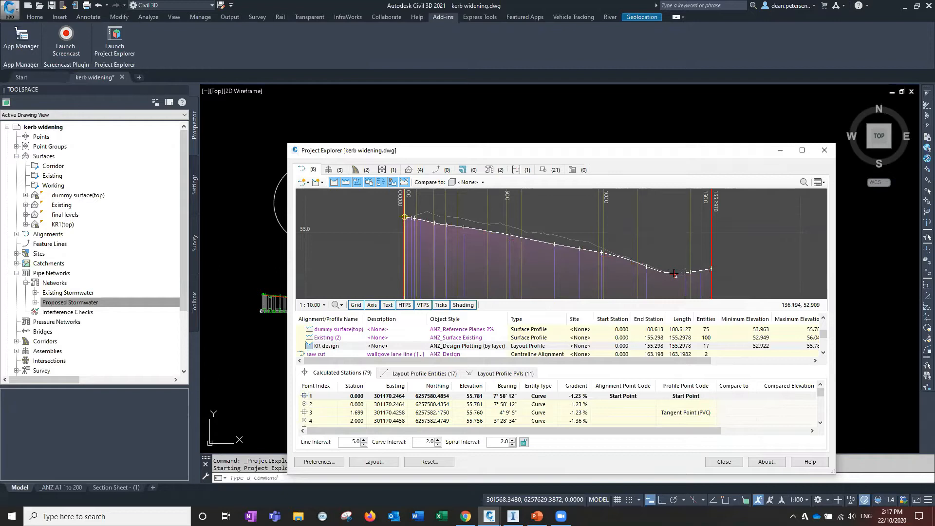
Browse the Toolbox's Australia and New Zealand Reports Manager alignment reports, then return to Prospector
{"action": "left_click", "coordinate": [195, 303]}
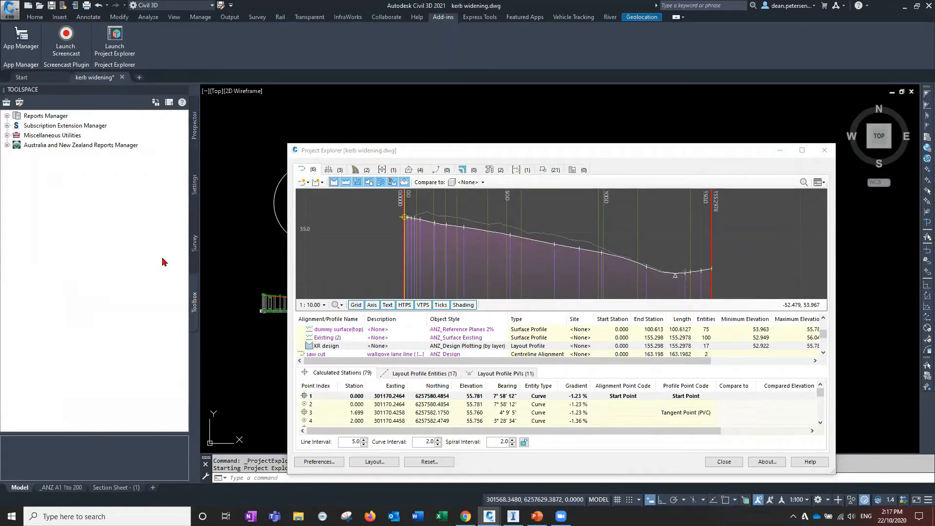
{"action": "left_click", "coordinate": [7, 145]}
{"action": "left_click", "coordinate": [16, 155]}
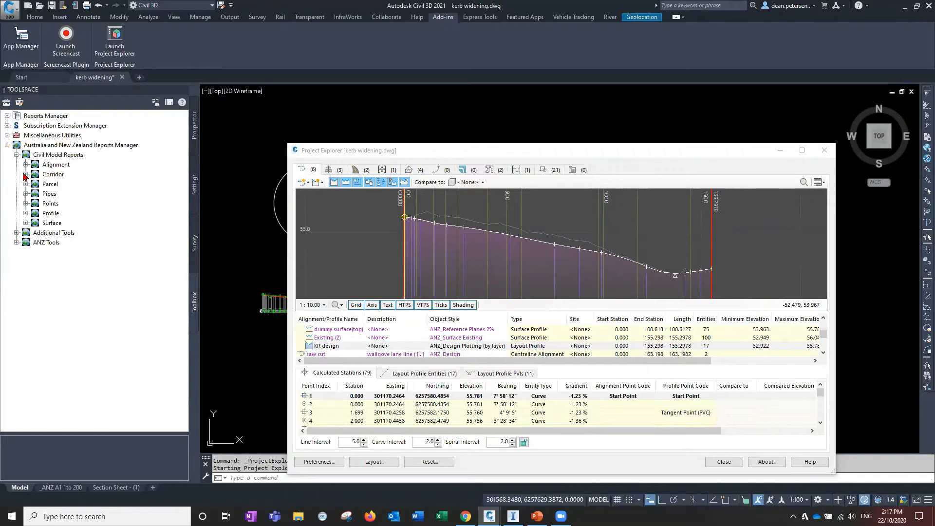
{"action": "left_click", "coordinate": [25, 165]}
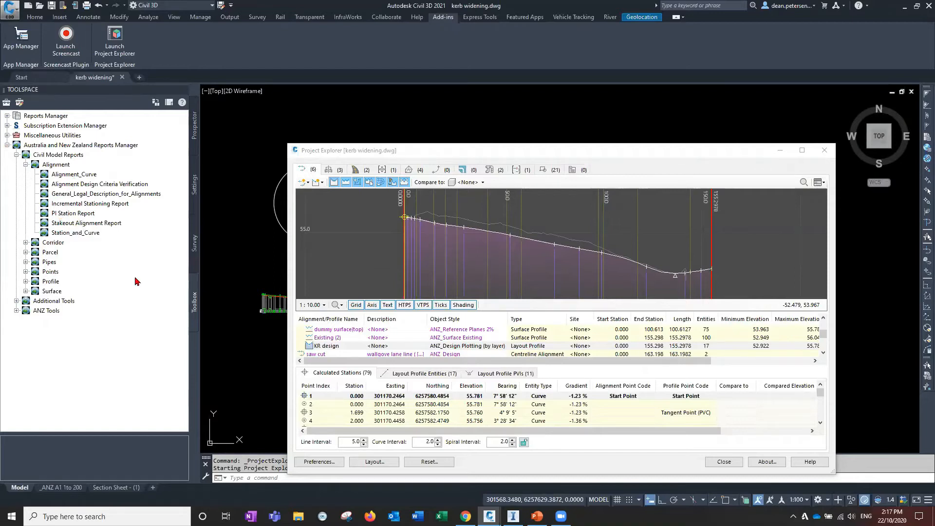
{"action": "left_click", "coordinate": [195, 132]}
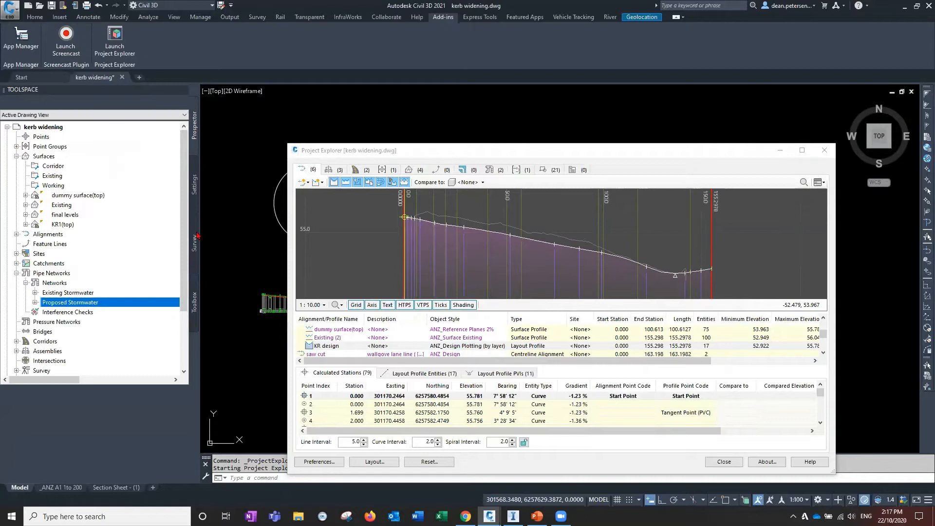
Move the Project Explorer window higher and reset its user interface layout
{"action": "left_click", "coordinate": [415, 154]}
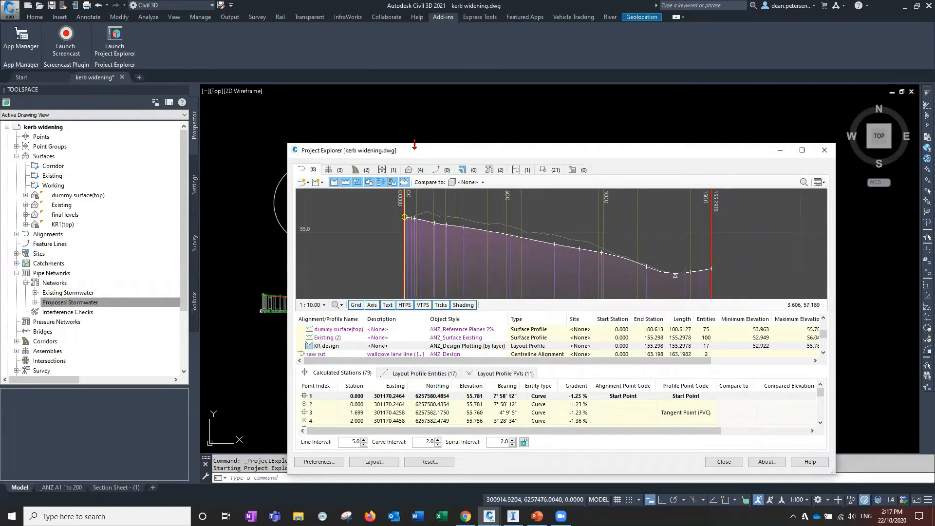
{"action": "left_click_drag", "start_coordinate": [414, 145], "coordinate": [415, 69]}
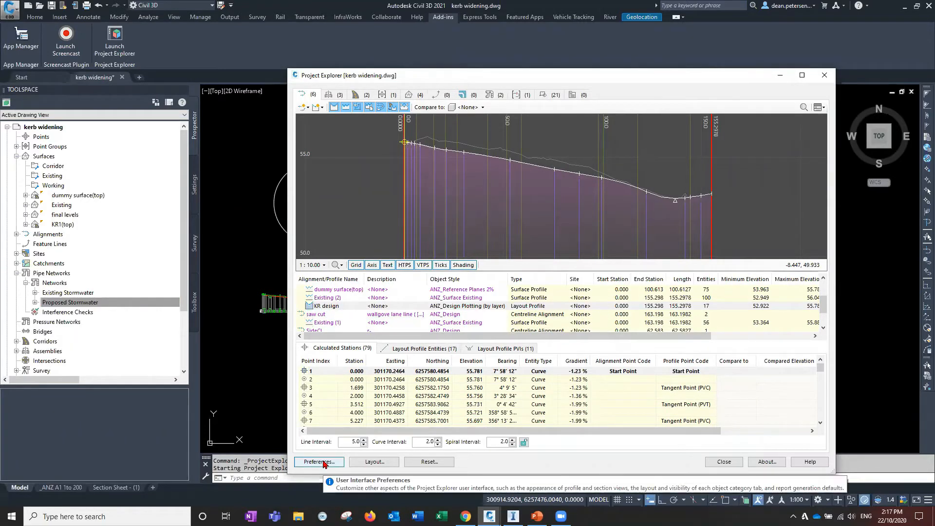
{"action": "left_click", "coordinate": [418, 464]}
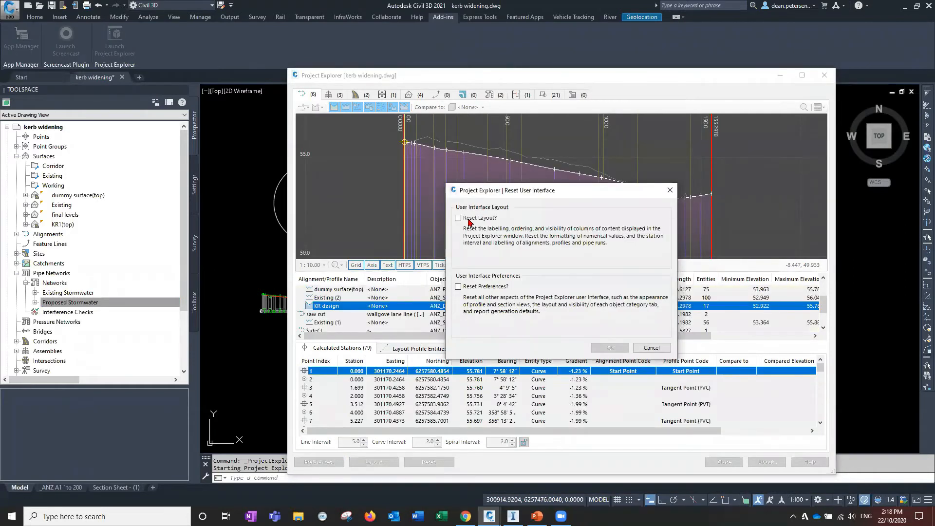
{"action": "left_click", "coordinate": [458, 219]}
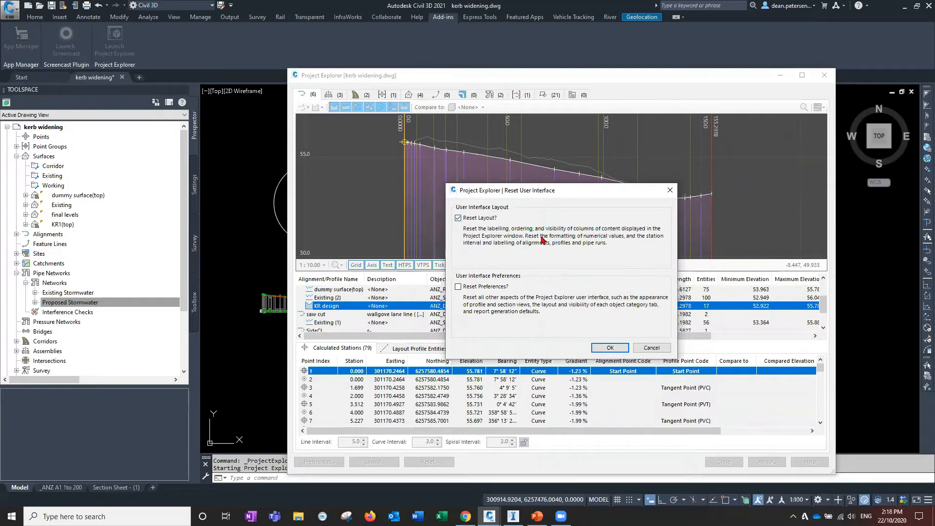
{"action": "left_click", "coordinate": [609, 347]}
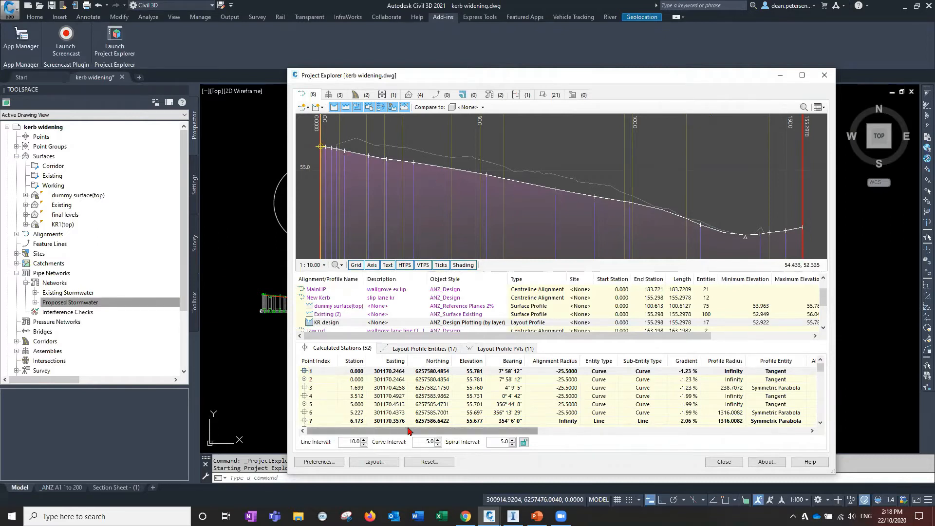
Open the calculated stations layout options and turn off the Northing and Entity Type columns
{"action": "left_click_drag", "start_coordinate": [470, 434], "coordinate": [374, 434]}
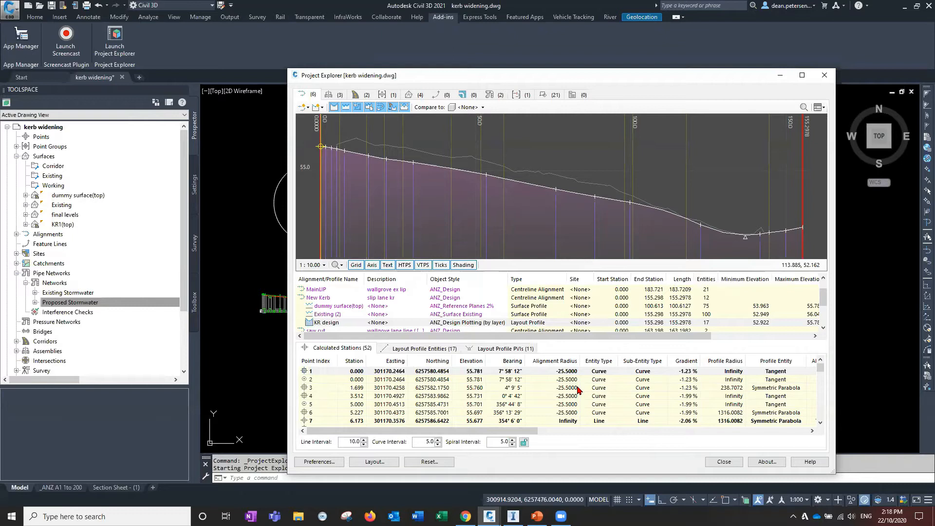
{"action": "left_click", "coordinate": [325, 372]}
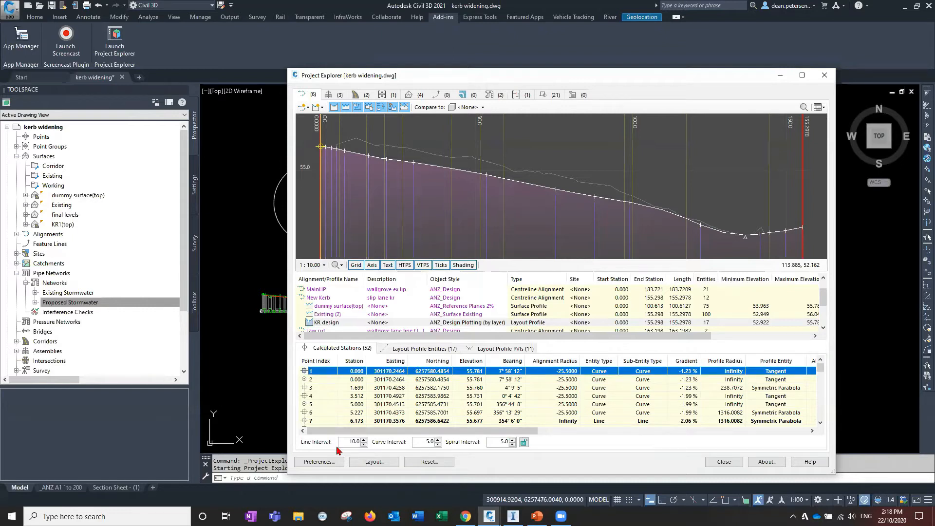
{"action": "left_click", "coordinate": [368, 463]}
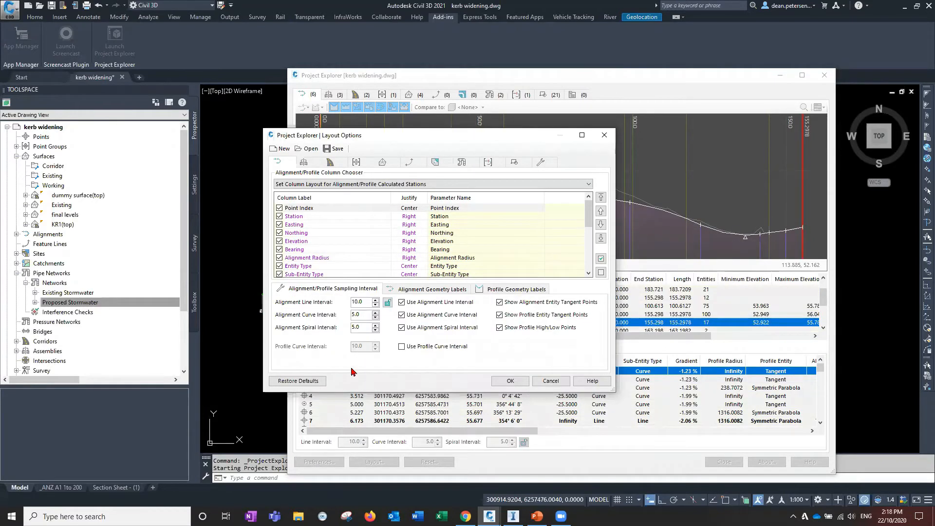
{"action": "left_click", "coordinate": [279, 224]}
{"action": "left_click", "coordinate": [279, 233]}
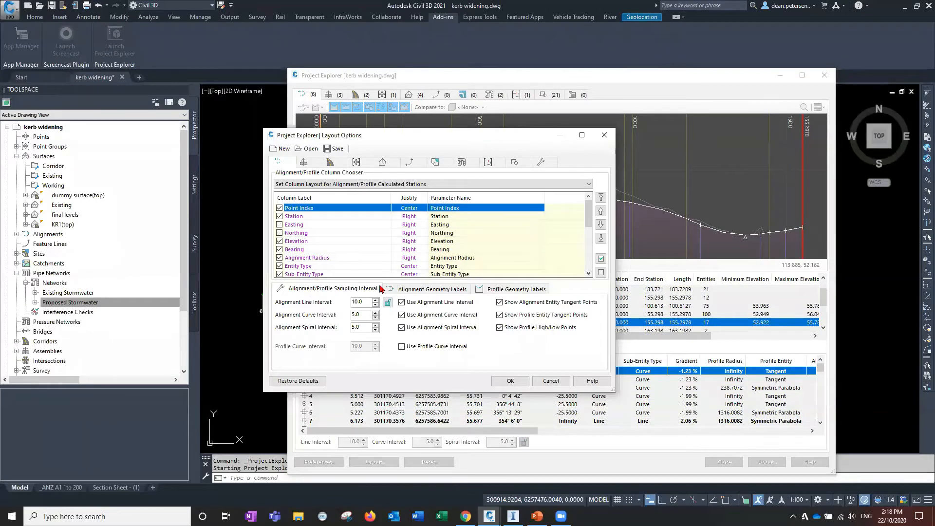
{"action": "left_click_drag", "start_coordinate": [587, 215], "coordinate": [586, 214]}
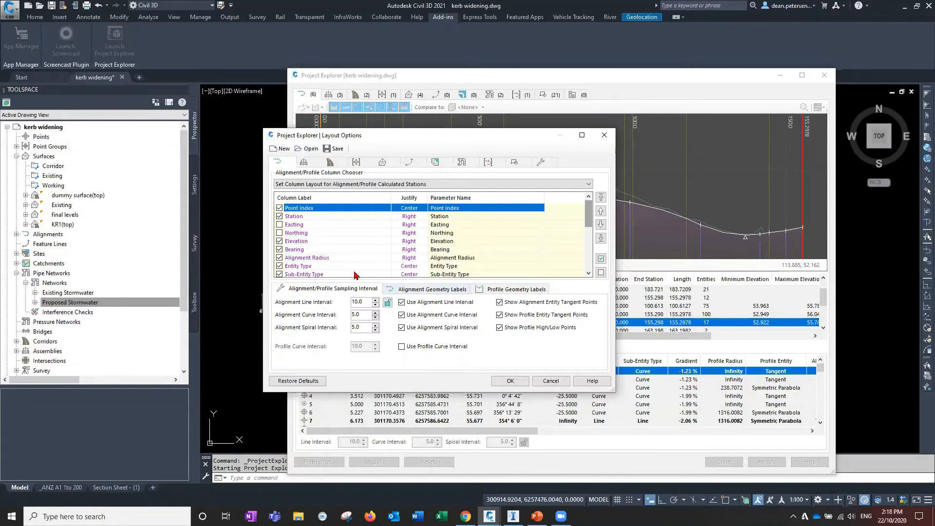
{"action": "scroll", "coordinate": [356, 272], "scroll_direction": "down", "scroll_amount": 1}
{"action": "left_click", "coordinate": [280, 241]}
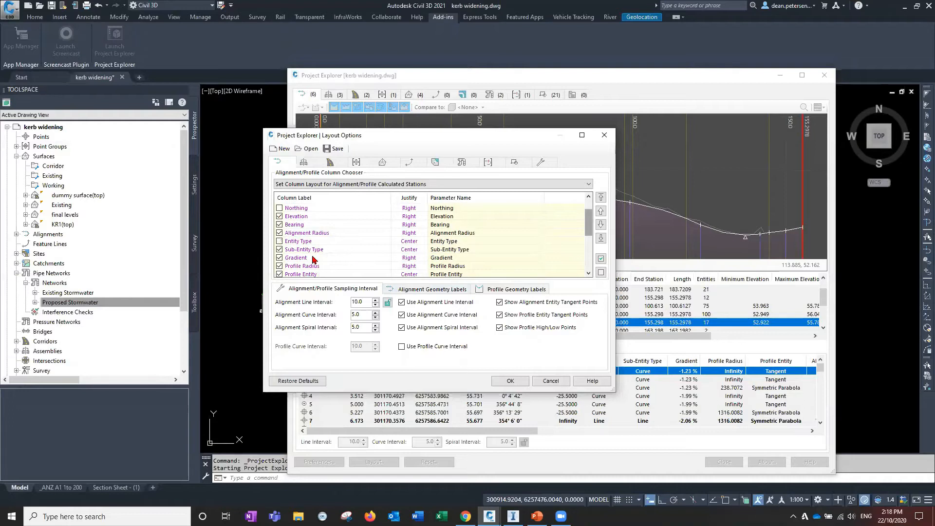
{"action": "left_click", "coordinate": [418, 225]}
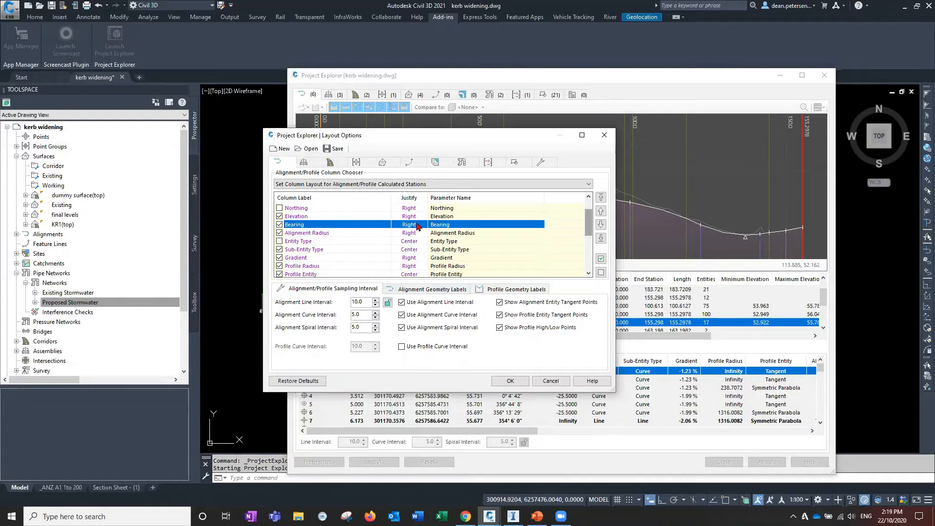
{"action": "double_click", "coordinate": [417, 225]}
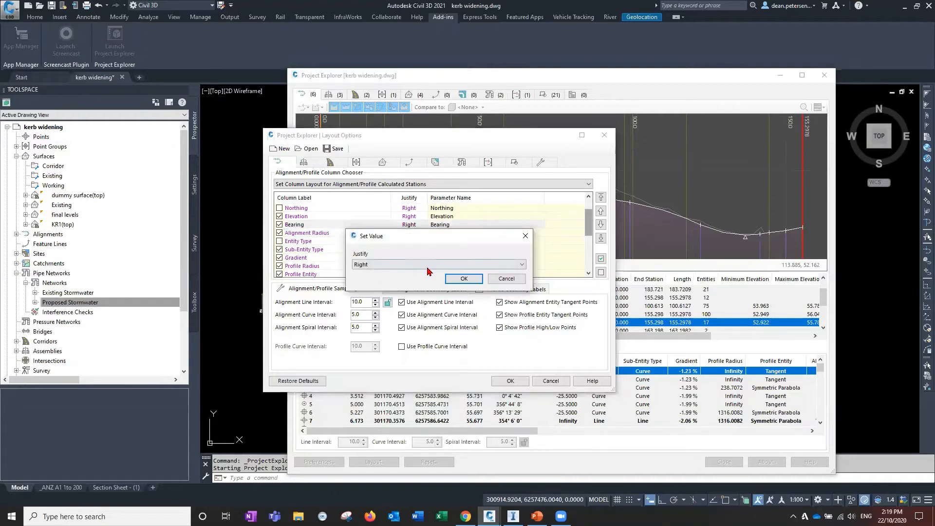
{"action": "left_click", "coordinate": [497, 280]}
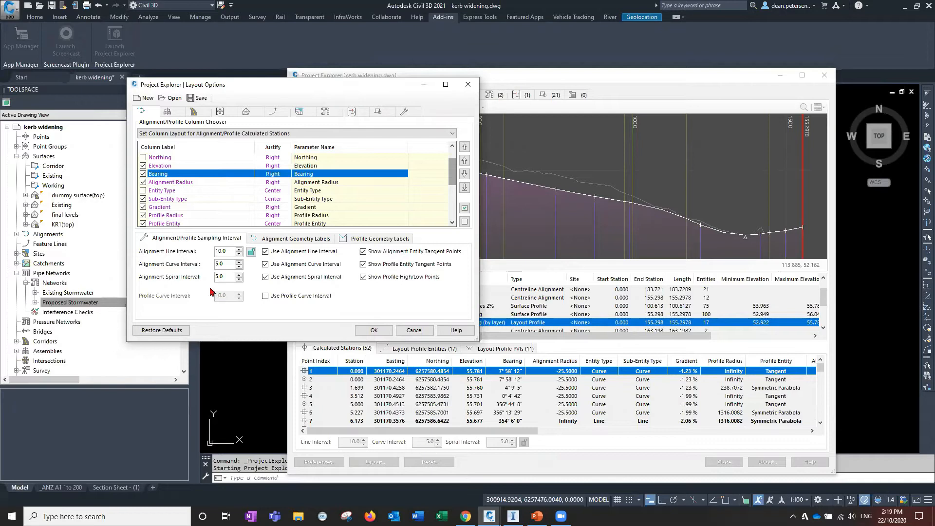
Set the alignment line interval to 5 and the curve and spiral intervals to 2
{"action": "double_click", "coordinate": [229, 251]}
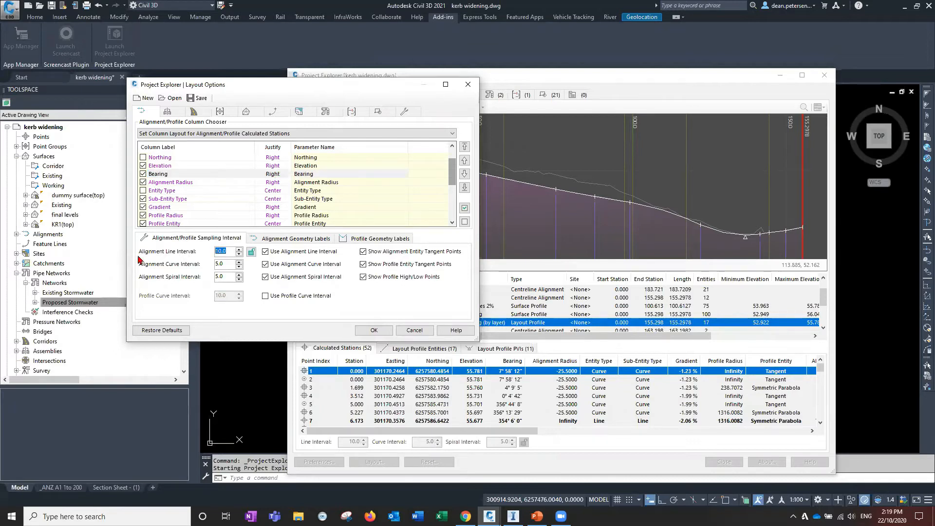
{"action": "left_click", "coordinate": [226, 263]}
{"action": "double_click", "coordinate": [216, 251]}
{"action": "type", "text": "5"}
{"action": "double_click", "coordinate": [218, 264]}
{"action": "type", "text": "2"}
{"action": "key", "text": "Tab"}
{"action": "type", "text": "2"}
{"action": "double_click", "coordinate": [227, 277]}
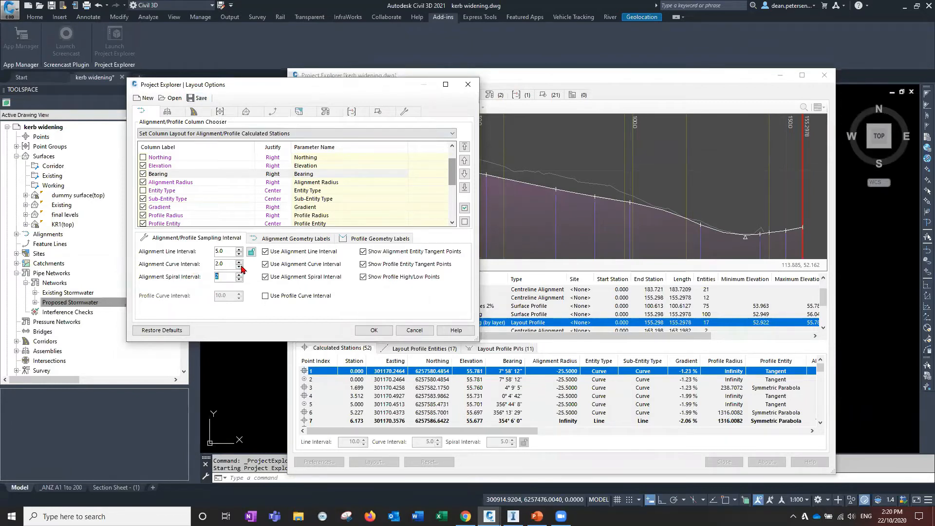
Load the PROFILE REPORT.xmpt layout style and apply it to the Project Explorer layout
{"action": "left_click", "coordinate": [174, 99]}
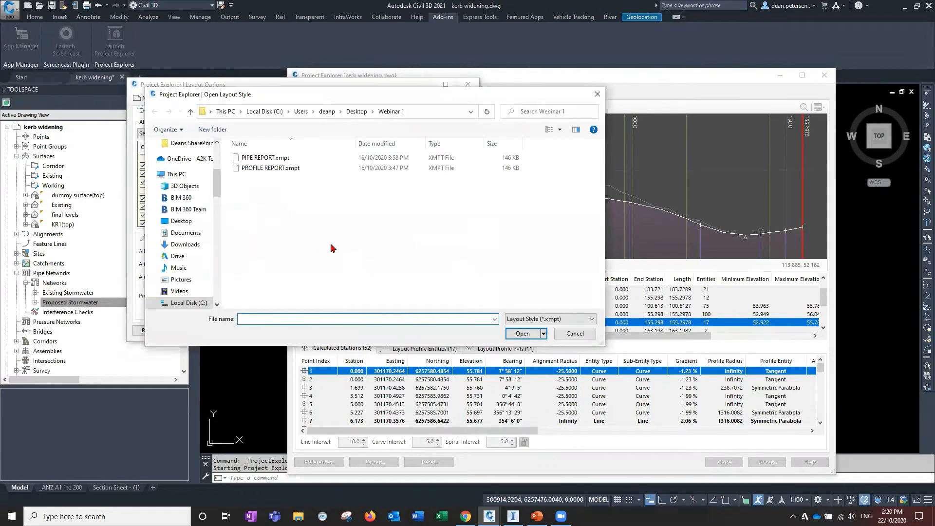
{"action": "left_click", "coordinate": [260, 169]}
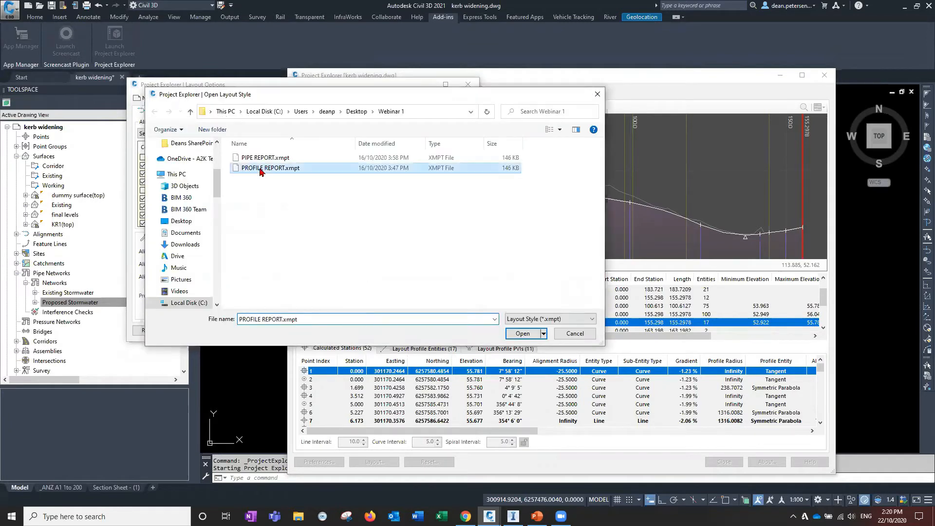
{"action": "left_click", "coordinate": [523, 334]}
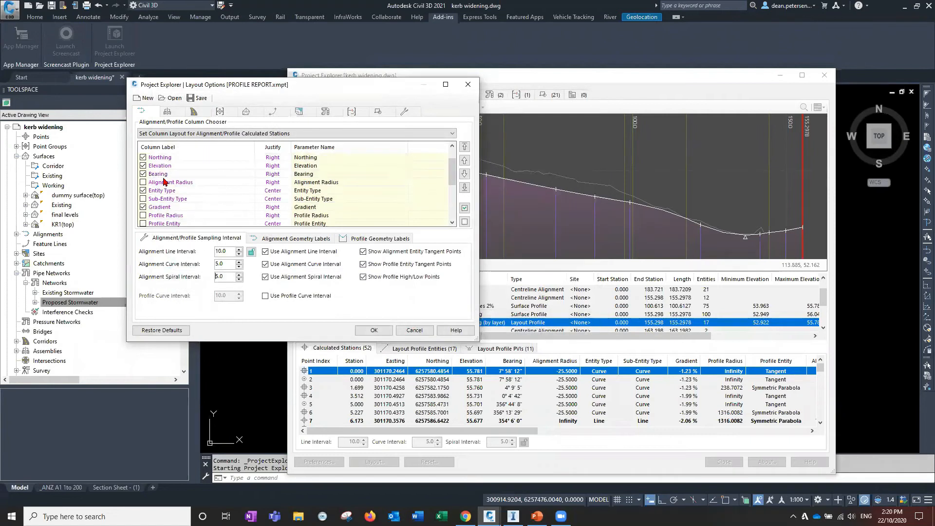
{"action": "scroll", "coordinate": [164, 182], "scroll_direction": "down", "scroll_amount": 5}
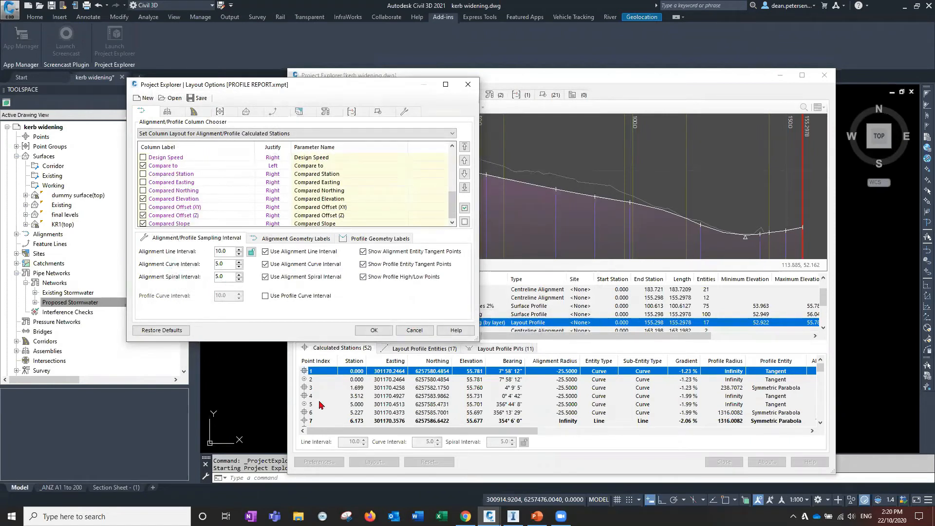
{"action": "left_click", "coordinate": [375, 331]}
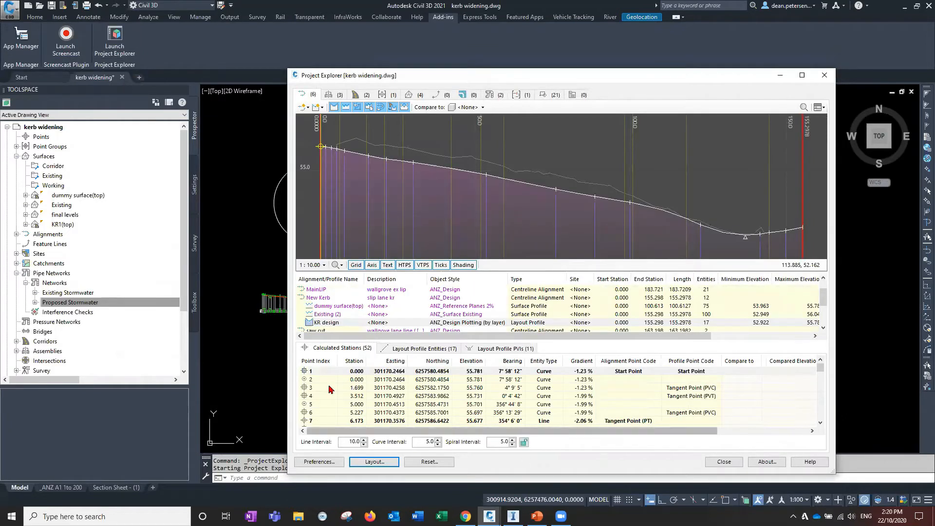
Start a quick report to file for the KR design layout profile's calculated stations, keeping the XLSX file type
{"action": "mouse_move", "coordinate": [819, 369]}
{"action": "left_mouse_down"}
{"action": "mouse_move", "coordinate": [822, 428]}
{"action": "mouse_move", "coordinate": [828, 365]}
{"action": "left_mouse_up"}
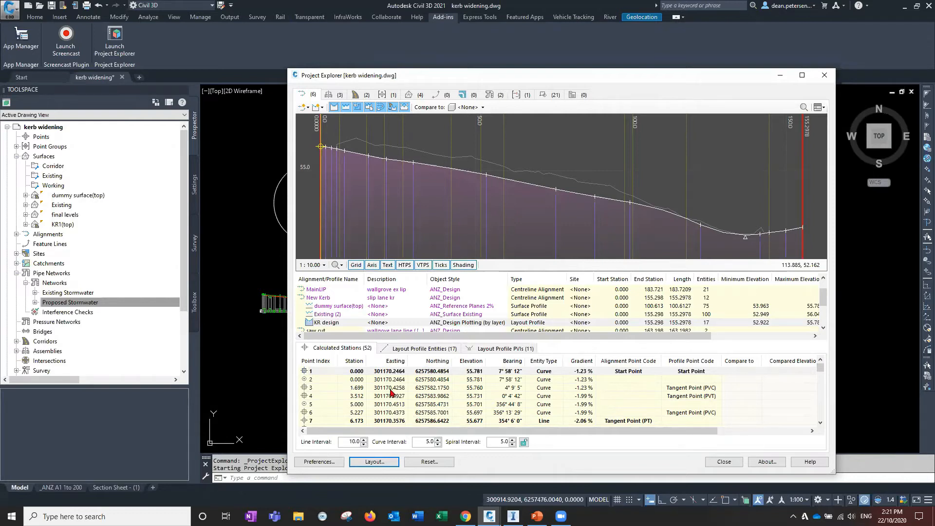
{"action": "left_click", "coordinate": [332, 323]}
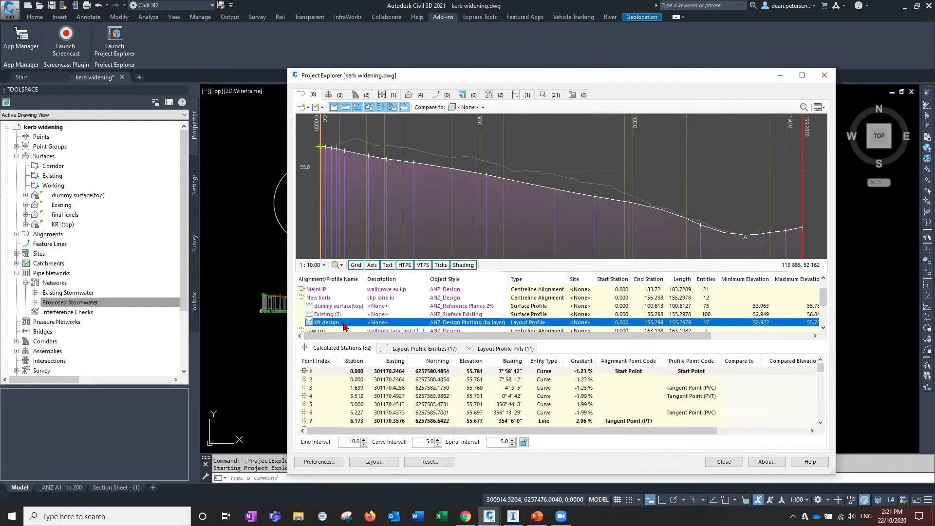
{"action": "right_click", "coordinate": [346, 323]}
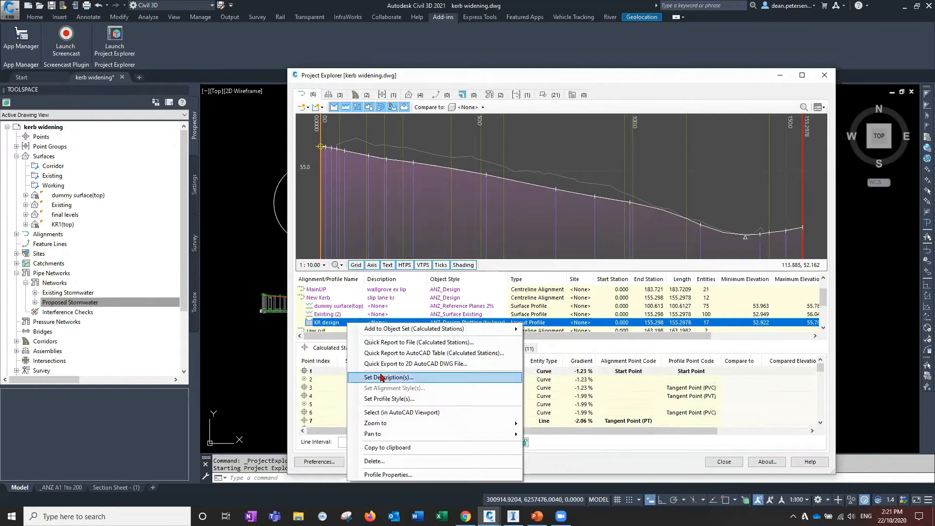
{"action": "left_click", "coordinate": [420, 343]}
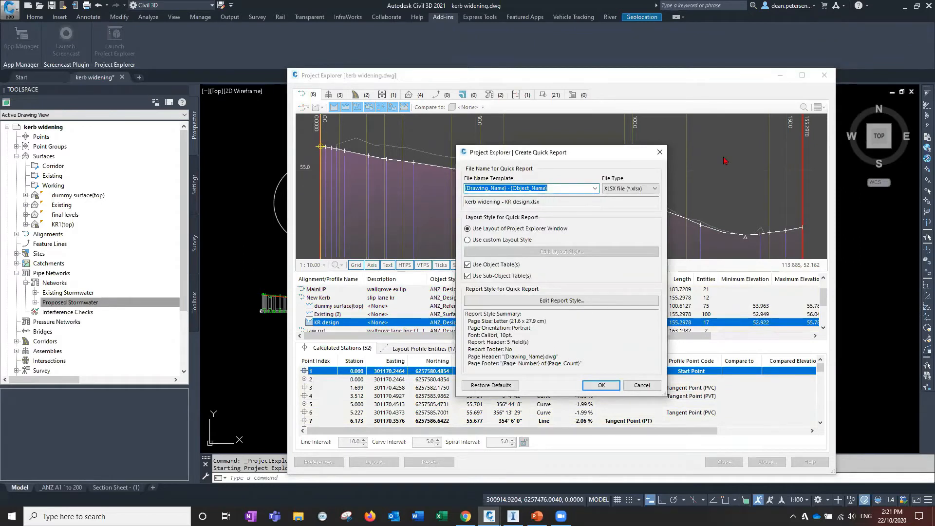
{"action": "left_click", "coordinate": [655, 189]}
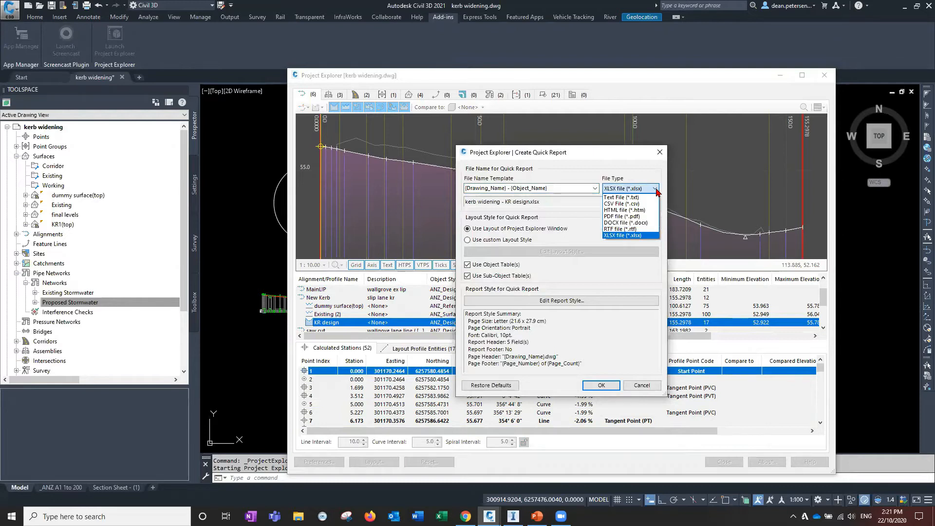
{"action": "left_click", "coordinate": [655, 190]}
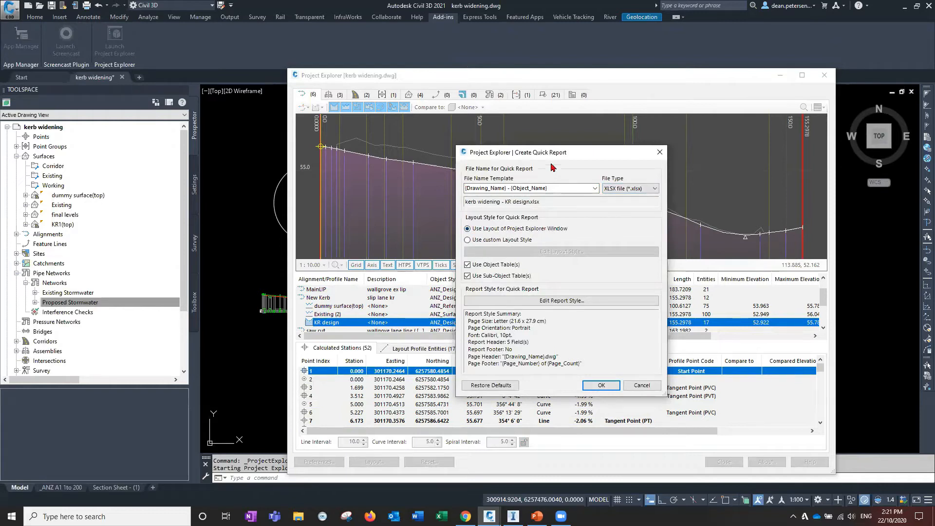
{"action": "left_click_drag", "start_coordinate": [559, 153], "coordinate": [681, 83]}
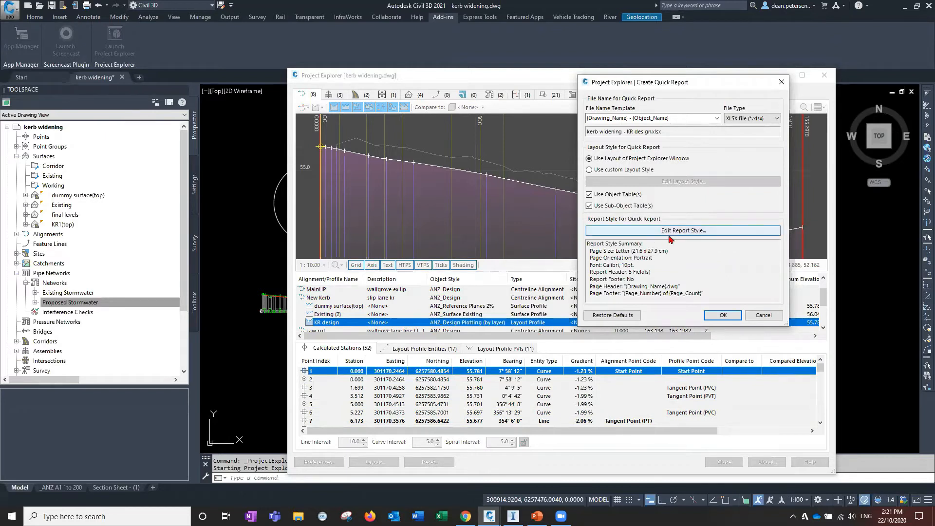
{"action": "left_click", "coordinate": [723, 315]}
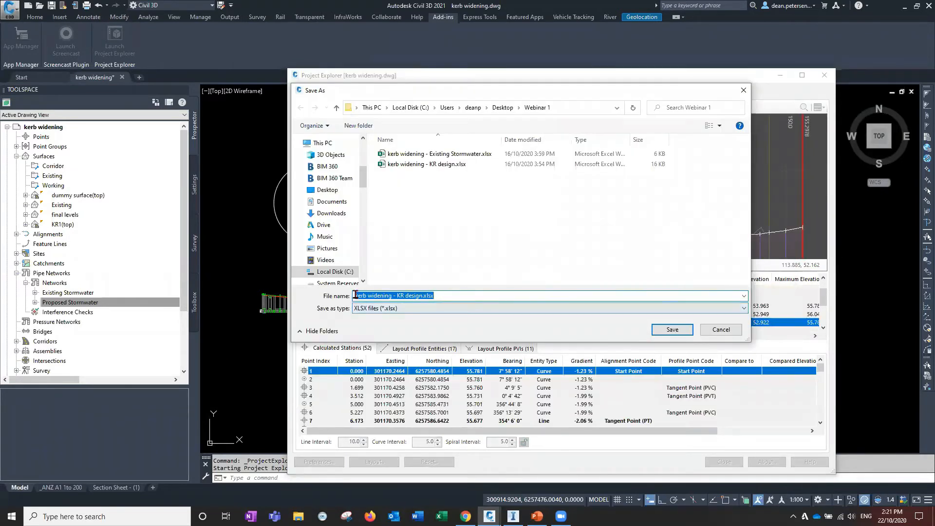
Save the report as demo- KR design.xlsx and choose to review the exported report
{"action": "left_click_drag", "start_coordinate": [392, 296], "coordinate": [331, 296]}
{"action": "type", "text": "demo"}
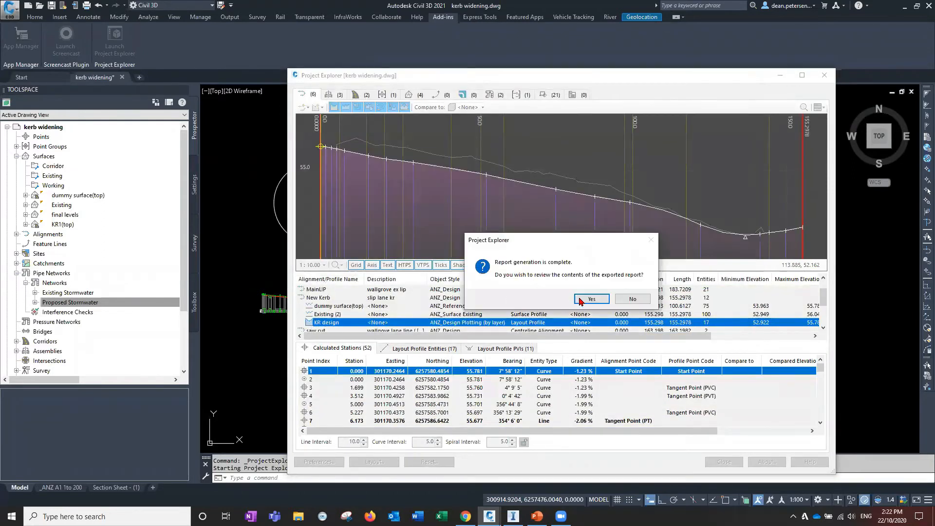
{"action": "left_click", "coordinate": [582, 299]}
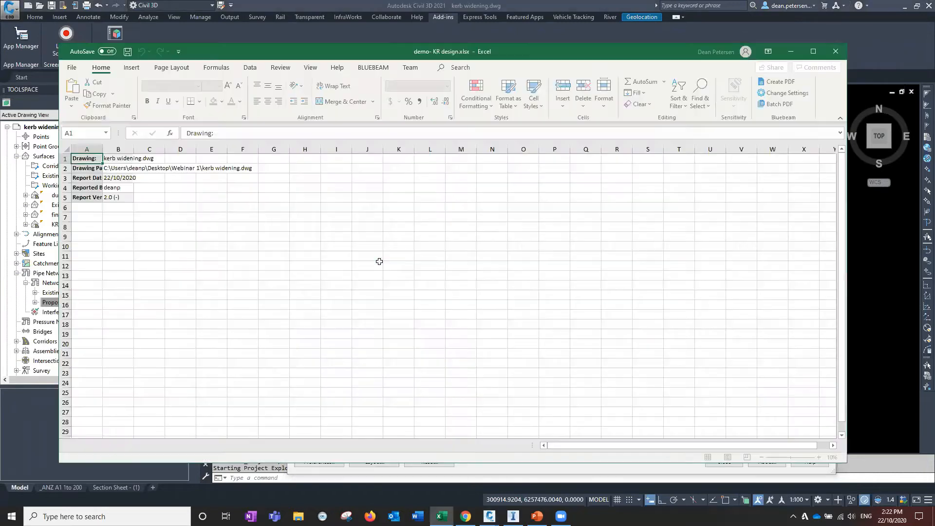
In the Excel workbook, autofit all column widths on the Report Header and KR design sheets
{"action": "left_click", "coordinate": [67, 150]}
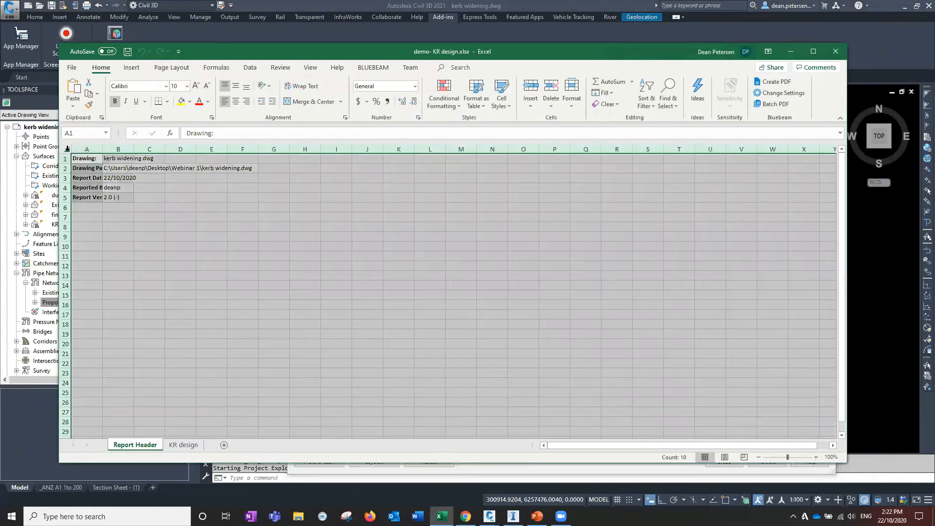
{"action": "double_click", "coordinate": [102, 149]}
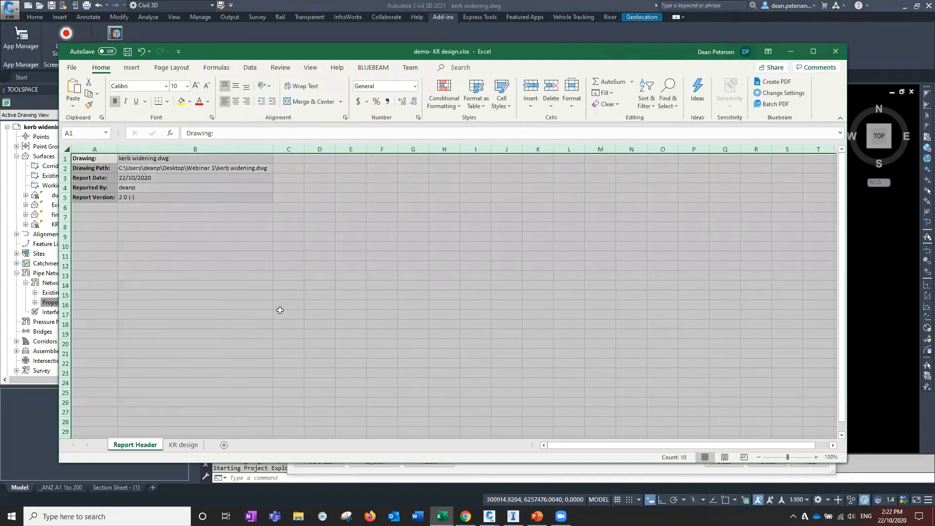
{"action": "left_click", "coordinate": [183, 445]}
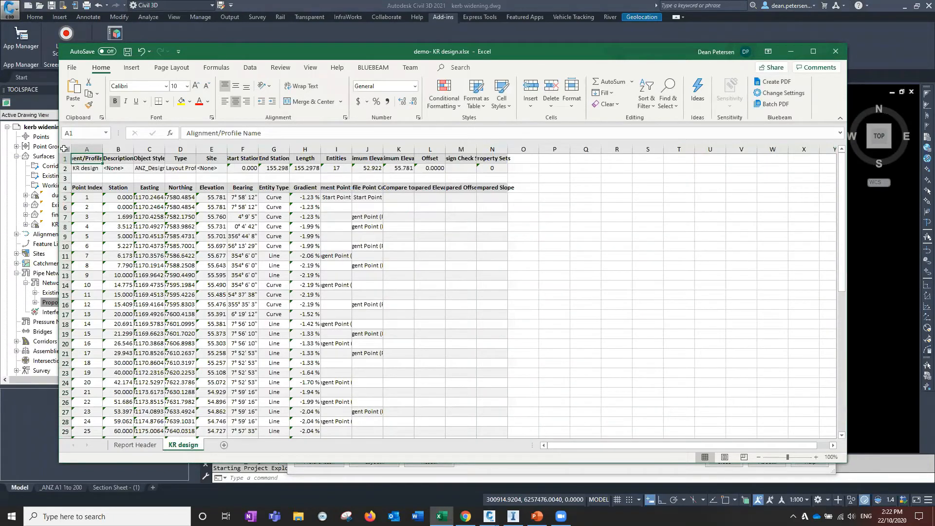
{"action": "key", "text": "ctrl+a"}
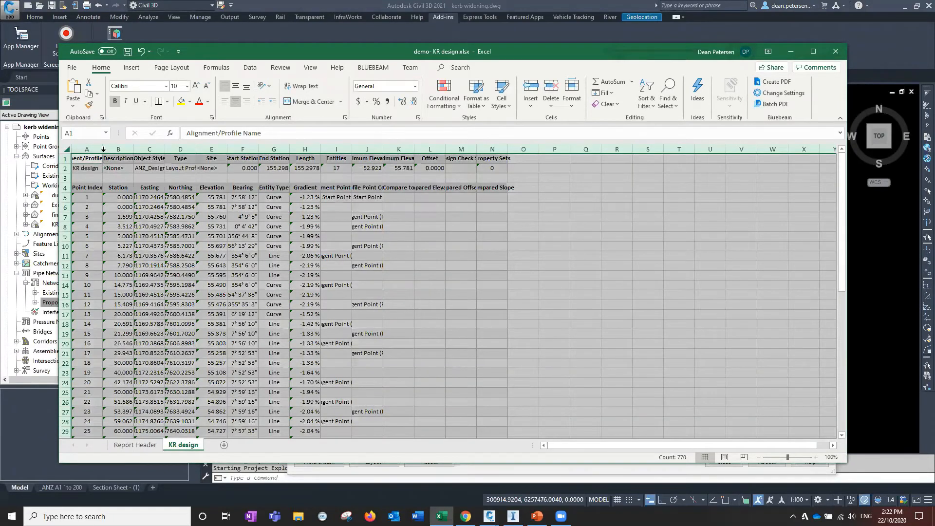
{"action": "double_click", "coordinate": [103, 149]}
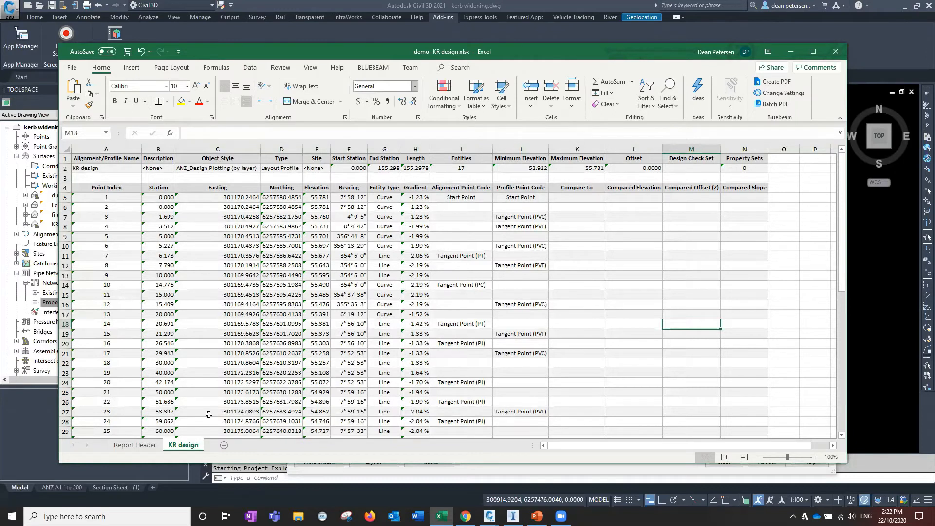
Scroll through the exported station rows, then close the workbook
{"action": "left_click_drag", "start_coordinate": [838, 244], "coordinate": [848, 388]}
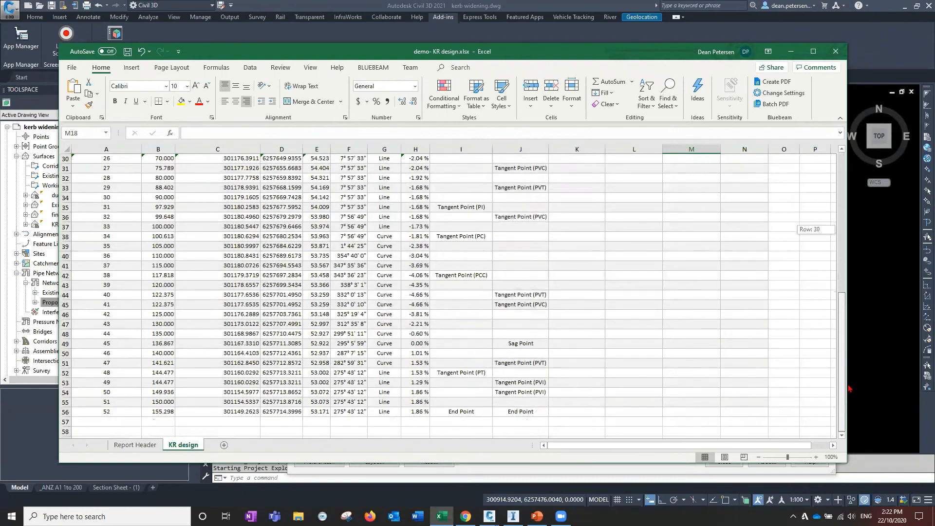
{"action": "left_click_drag", "start_coordinate": [845, 298], "coordinate": [841, 161]}
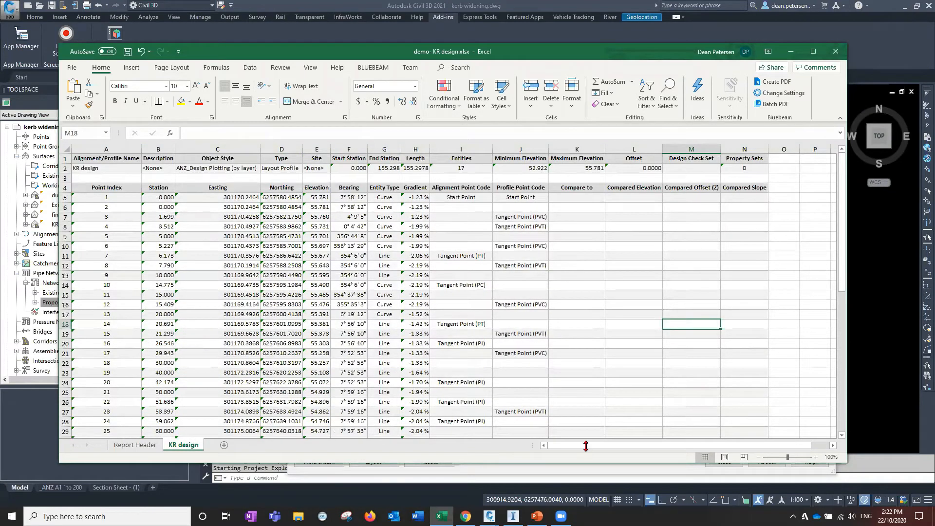
{"action": "left_click_drag", "start_coordinate": [843, 226], "coordinate": [863, 402]}
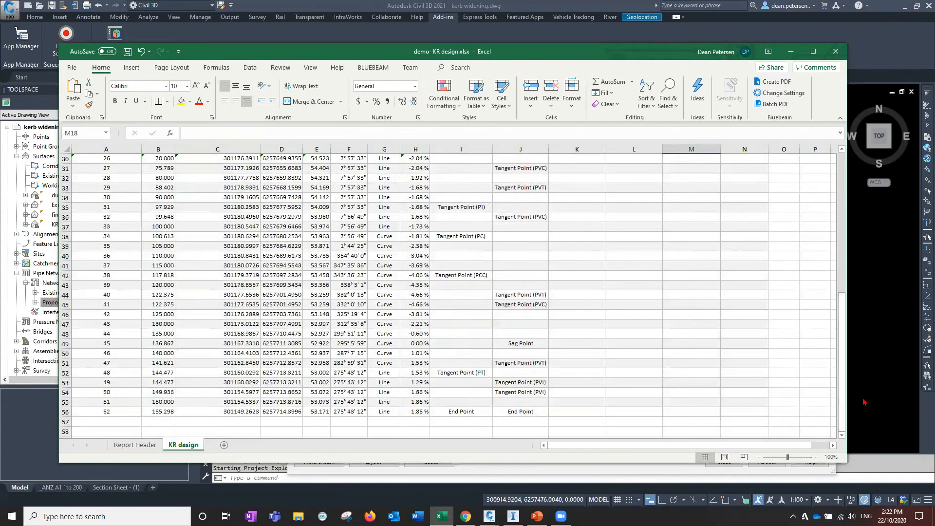
{"action": "scroll", "coordinate": [834, 228], "scroll_direction": "up", "scroll_amount": 10}
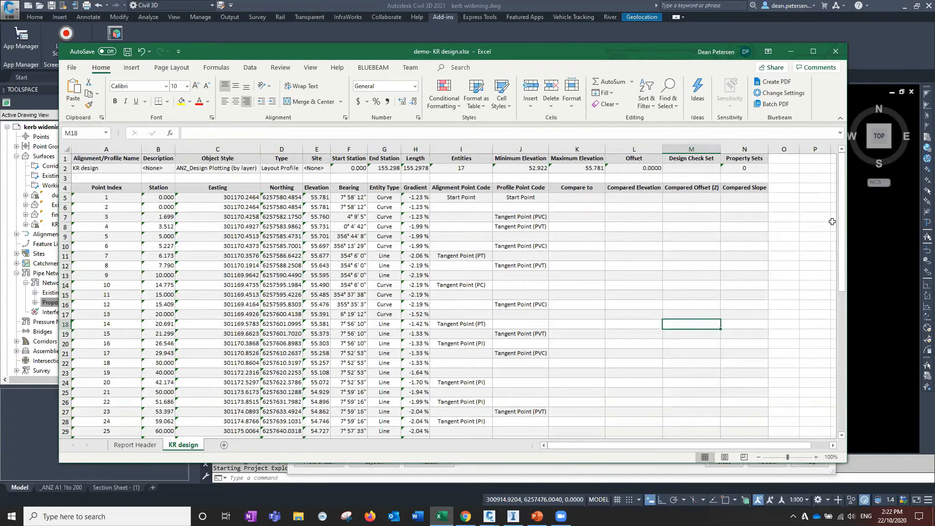
{"action": "left_click", "coordinate": [835, 51]}
{"action": "left_click", "coordinate": [463, 270]}
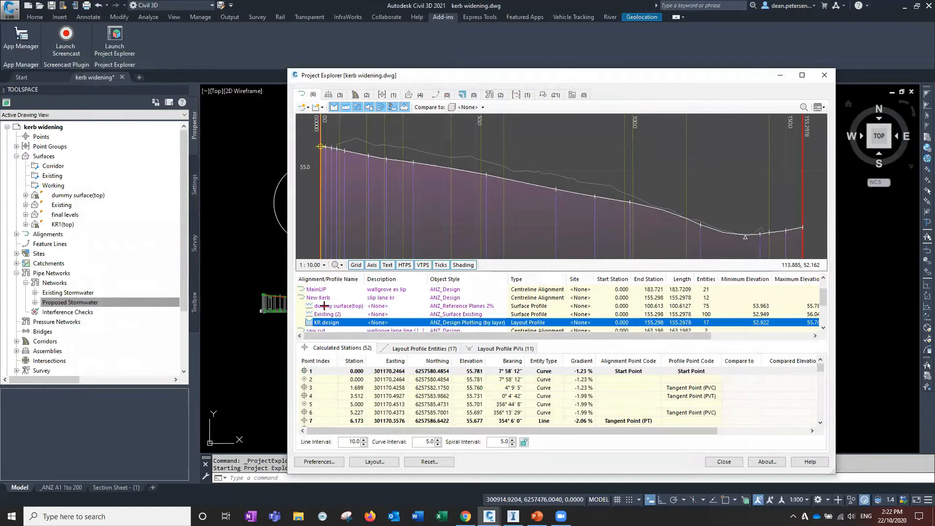
Switch Project Explorer to pipe networks and load the PIPE REPORT.xmpt layout style
{"action": "left_click", "coordinate": [490, 95]}
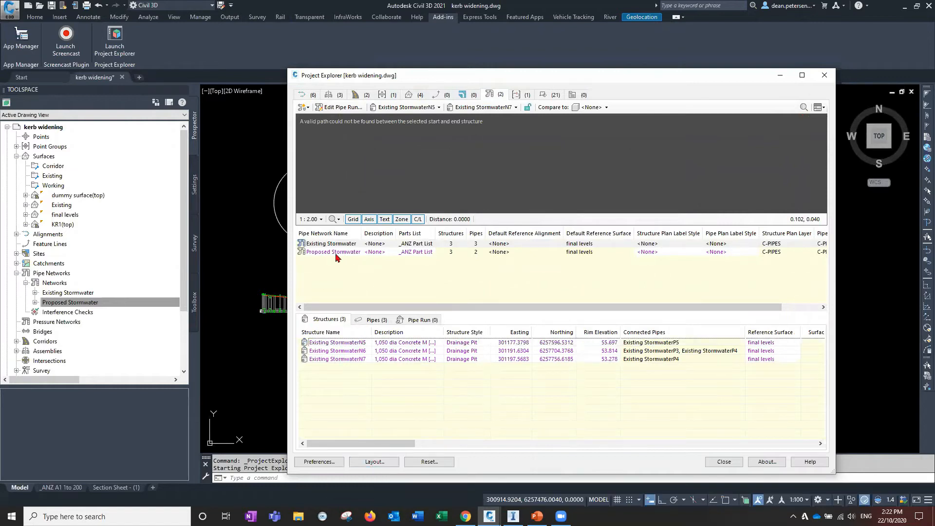
{"action": "left_click", "coordinate": [352, 361]}
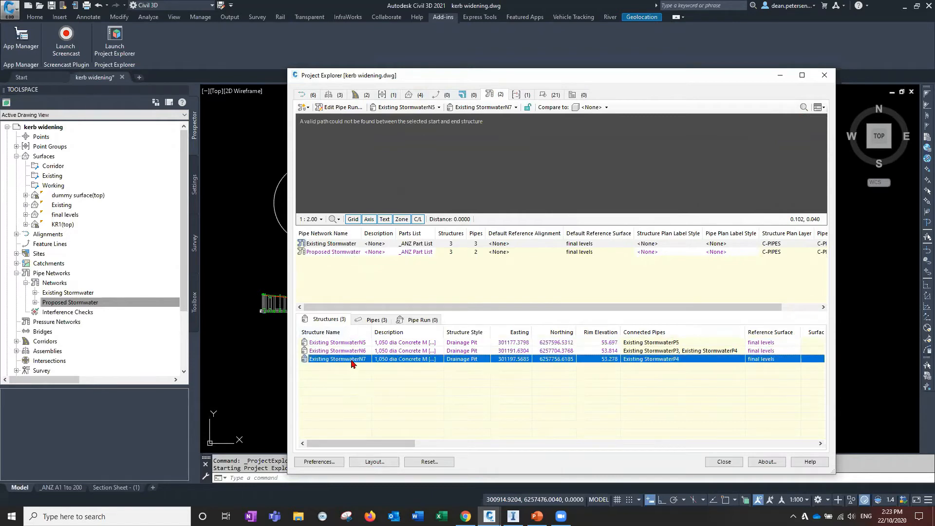
{"action": "left_click", "coordinate": [373, 462]}
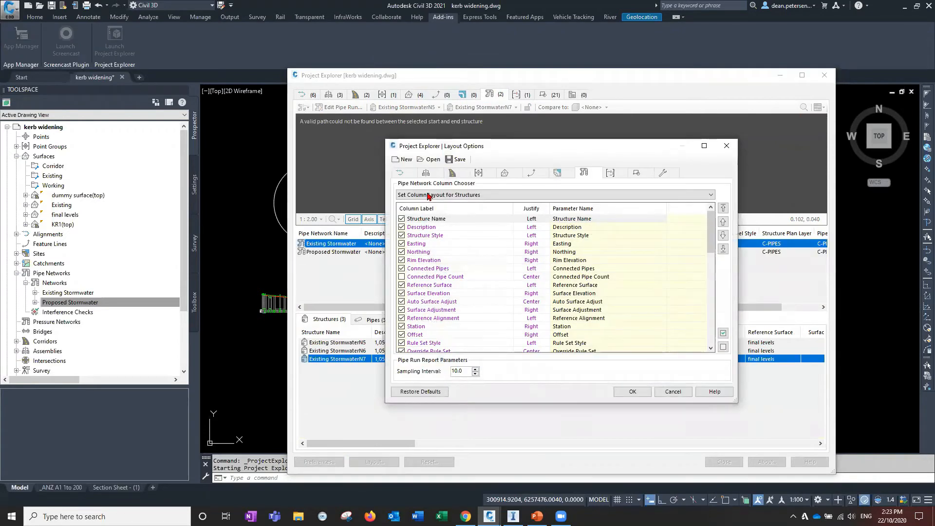
{"action": "left_click", "coordinate": [428, 159]}
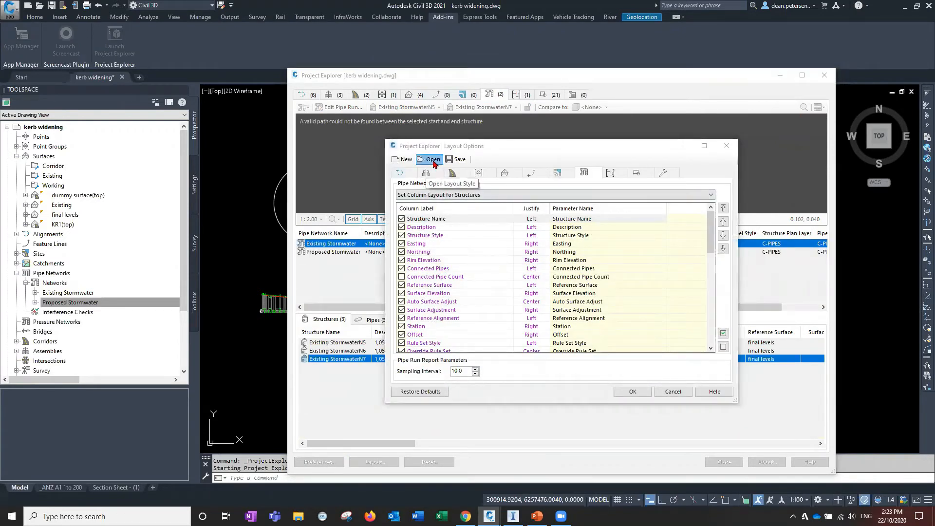
{"action": "left_click", "coordinate": [502, 226]}
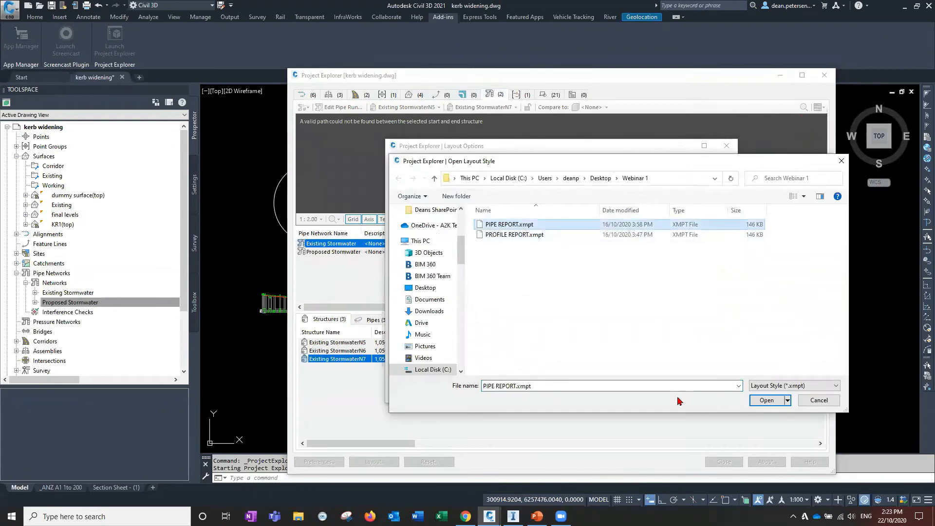
{"action": "left_click", "coordinate": [763, 400]}
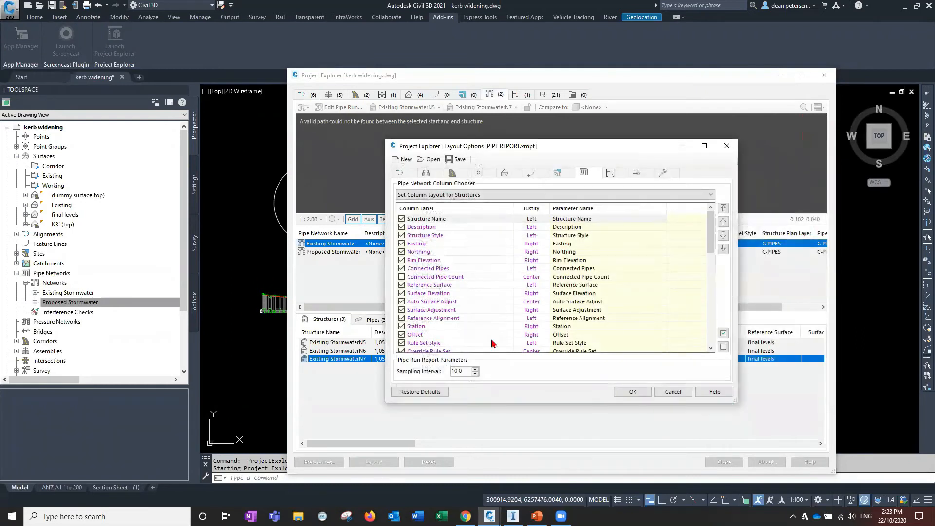
{"action": "left_click", "coordinate": [647, 397]}
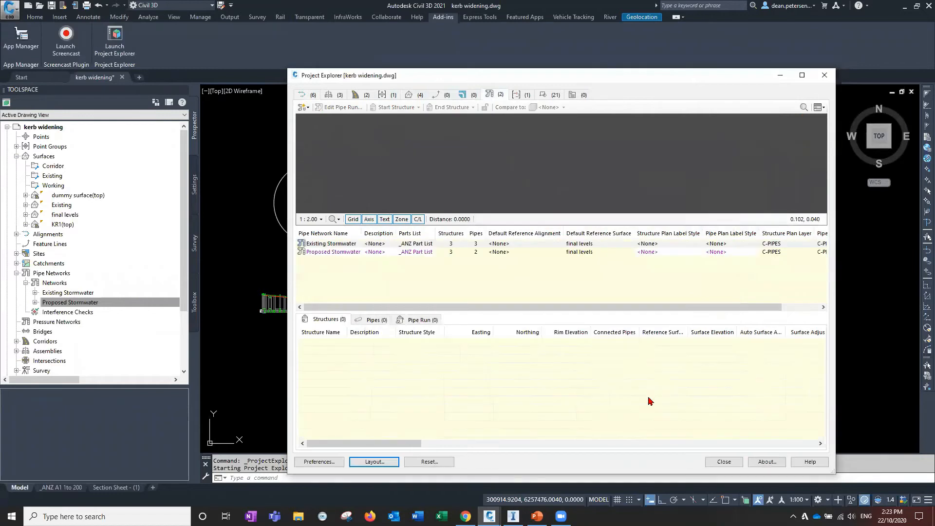
Examine the structure and pipe tables of the Existing and Proposed Stormwater networks, including pipe rule violations
{"action": "left_click_drag", "start_coordinate": [403, 444], "coordinate": [565, 448]}
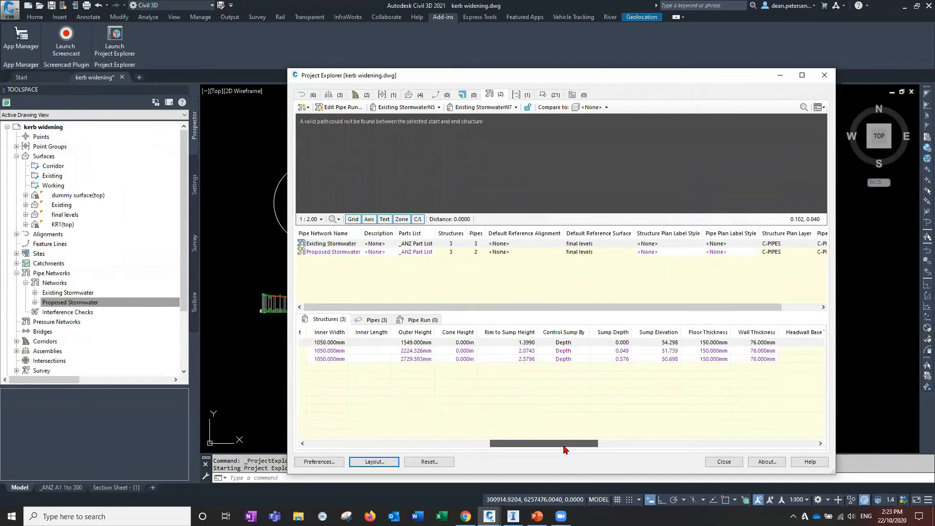
{"action": "left_click_drag", "start_coordinate": [565, 448], "coordinate": [591, 447]}
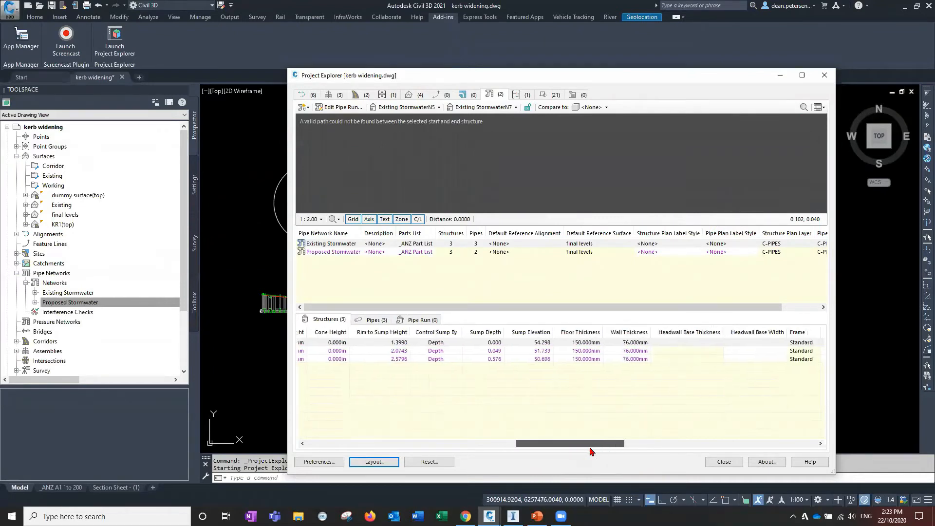
{"action": "left_click_drag", "start_coordinate": [531, 452], "coordinate": [322, 451]}
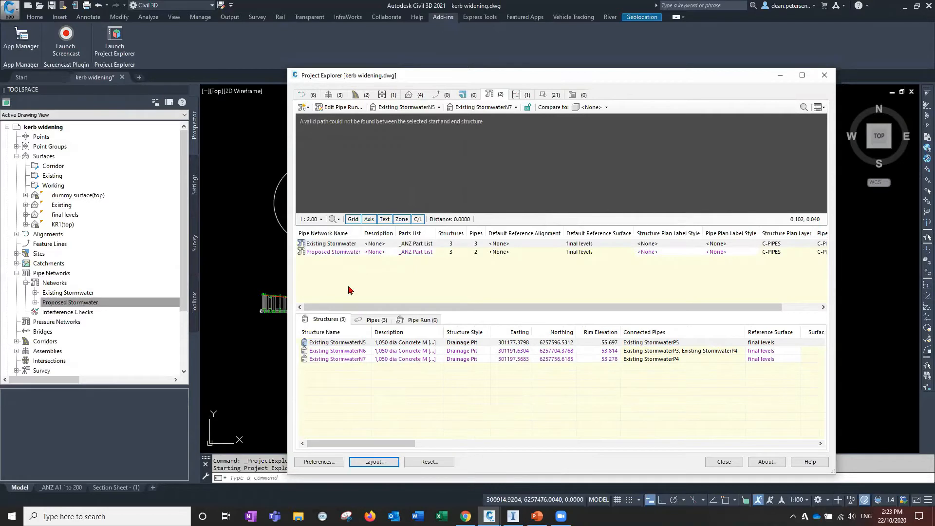
{"action": "left_click", "coordinate": [339, 252]}
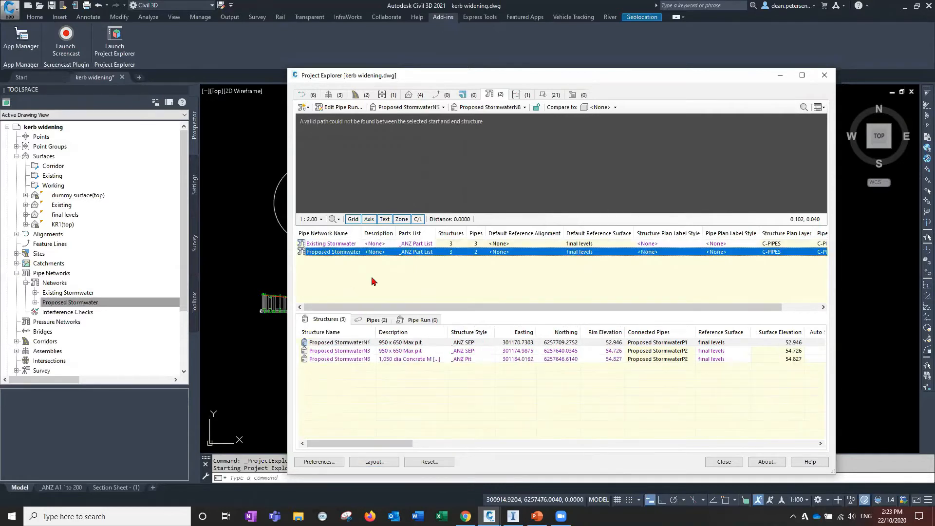
{"action": "left_click_drag", "start_coordinate": [374, 444], "coordinate": [516, 443]}
{"action": "left_click", "coordinate": [361, 445]}
{"action": "left_click", "coordinate": [375, 320]}
{"action": "left_click_drag", "start_coordinate": [408, 445], "coordinate": [573, 445]}
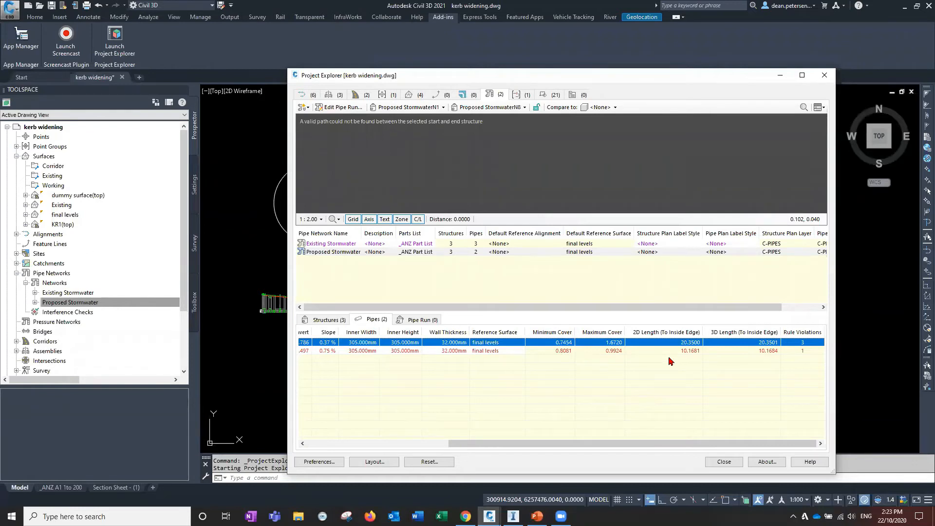
{"action": "left_click_drag", "start_coordinate": [665, 447], "coordinate": [555, 452]}
{"action": "mouse_move", "coordinate": [527, 351]}
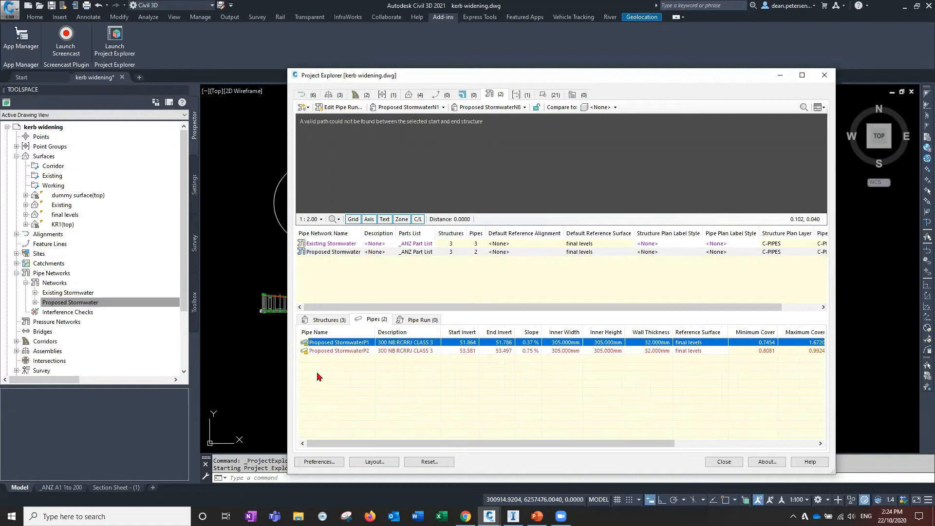
{"action": "mouse_move", "coordinate": [306, 354]}
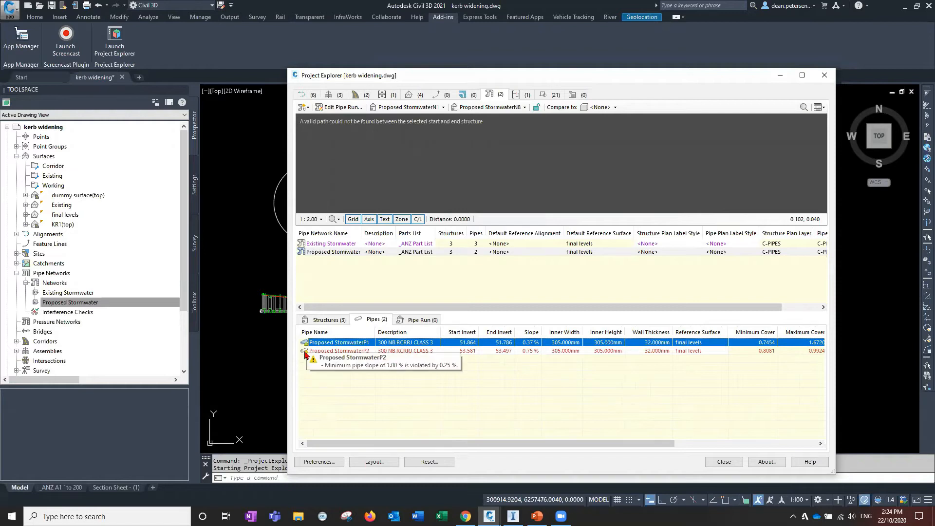
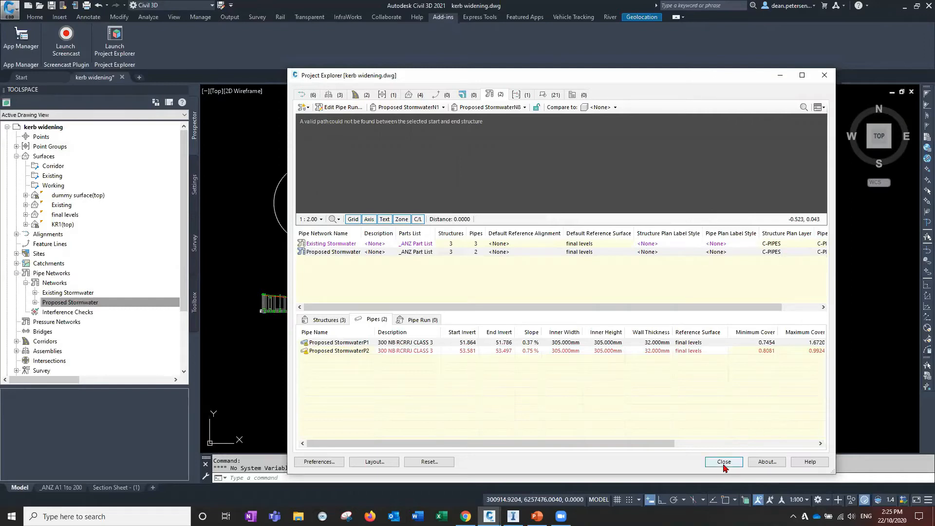
Close Project Explorer and return to the kerb widening drawing
{"action": "left_click", "coordinate": [723, 461]}
{"action": "mouse_move", "coordinate": [389, 324]}
{"action": "middle_mouse_down"}
{"action": "mouse_move", "coordinate": [473, 353]}
{"action": "mouse_move", "coordinate": [546, 398]}
{"action": "middle_mouse_up"}
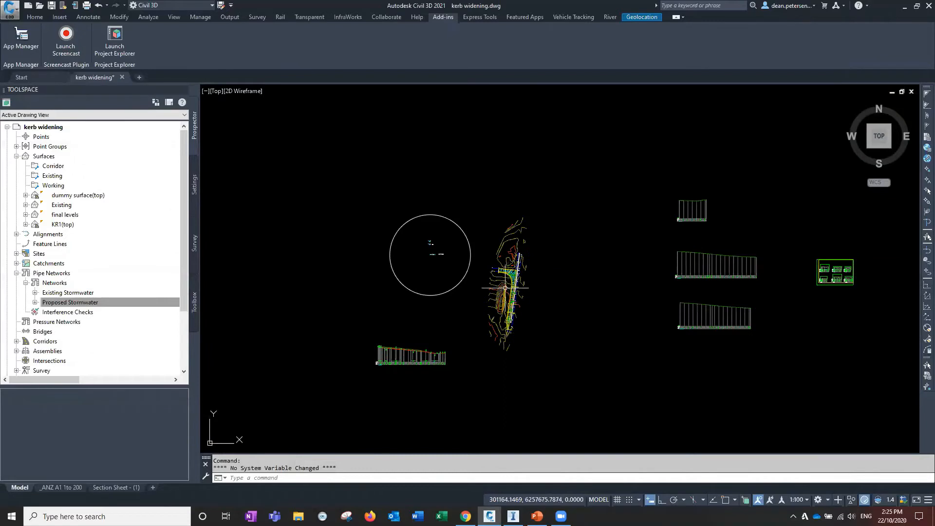
{"action": "scroll", "coordinate": [457, 302], "scroll_direction": "up", "scroll_amount": 6}
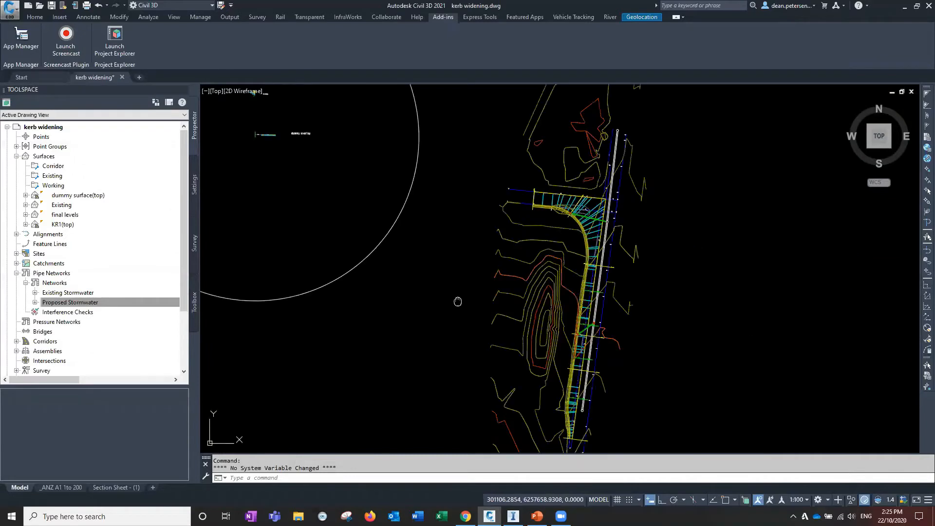
{"action": "scroll", "coordinate": [424, 307], "scroll_direction": "down", "scroll_amount": 6}
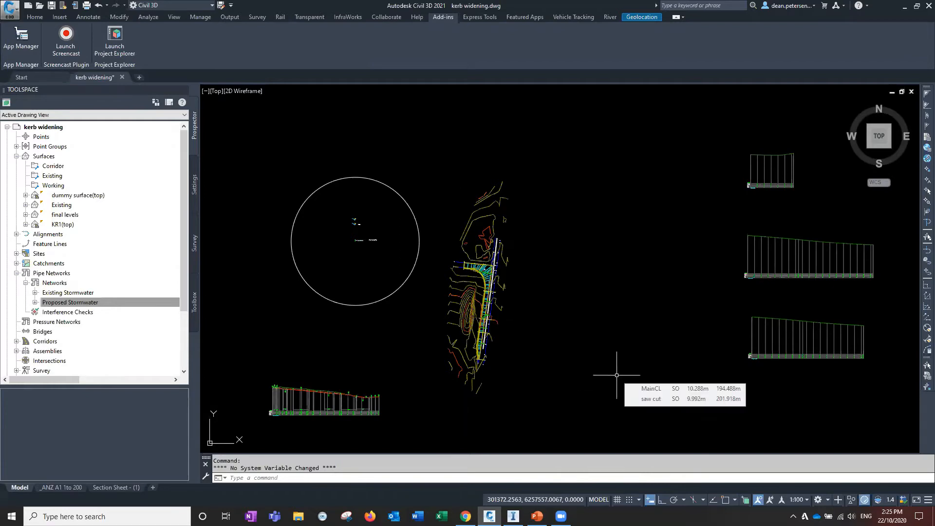
{"action": "mouse_move", "coordinate": [288, 169]}
{"action": "middle_mouse_down"}
{"action": "mouse_move", "coordinate": [355, 191]}
{"action": "mouse_move", "coordinate": [327, 185]}
{"action": "middle_mouse_up"}
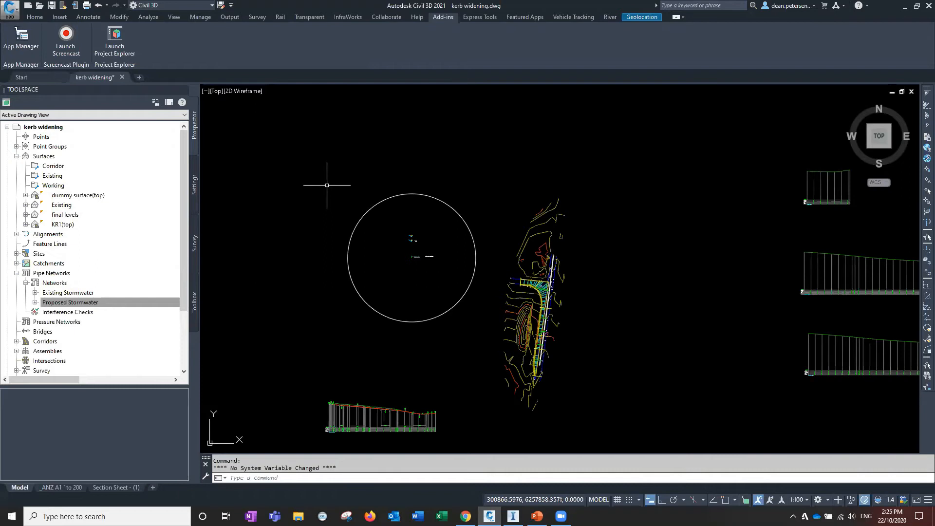
Open the Insert Blocks palette, clear the Insertion Point prompt and enable Explode
{"action": "left_click", "coordinate": [34, 17]}
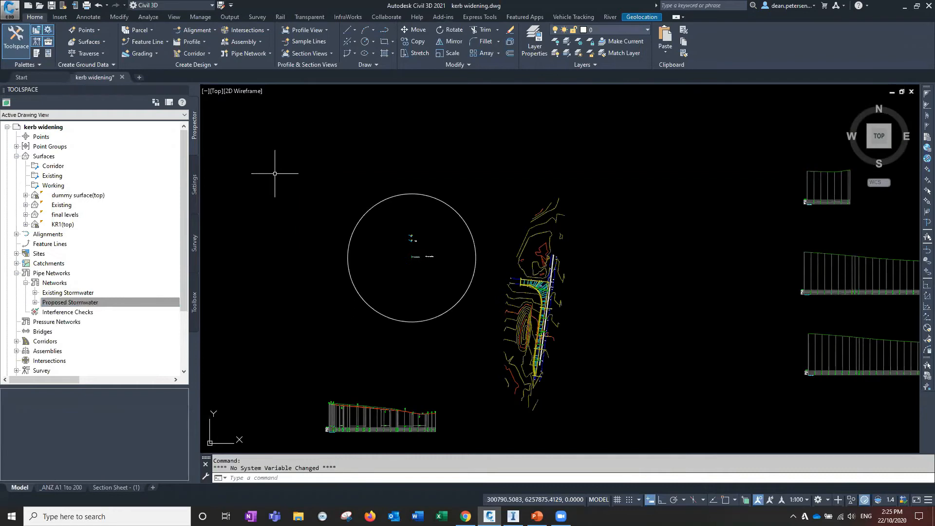
{"action": "type", "text": "i"}
{"action": "key", "text": "Return"}
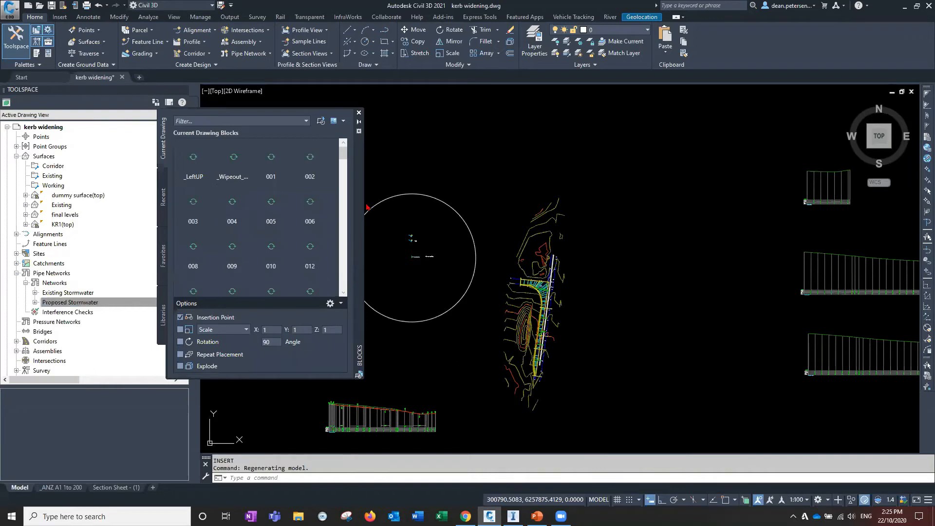
{"action": "left_click_drag", "start_coordinate": [362, 198], "coordinate": [418, 226]}
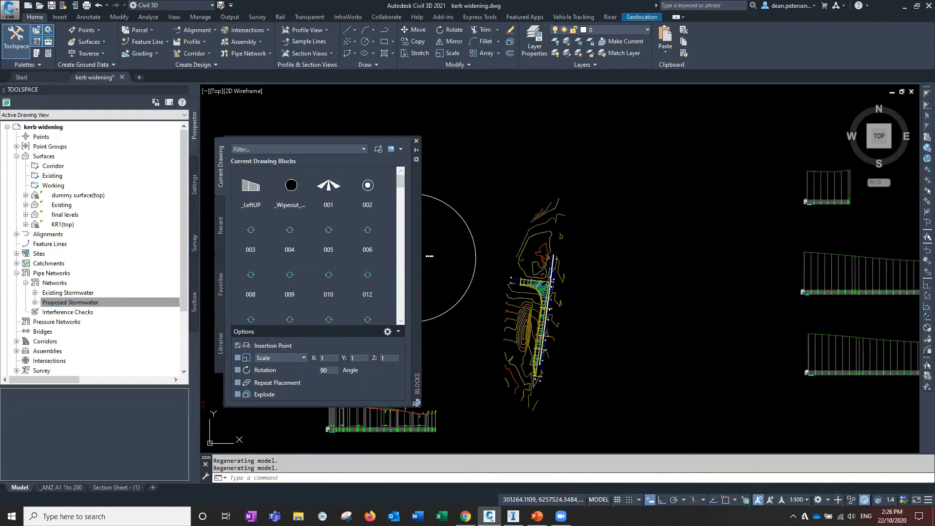
{"action": "left_click", "coordinate": [238, 346]}
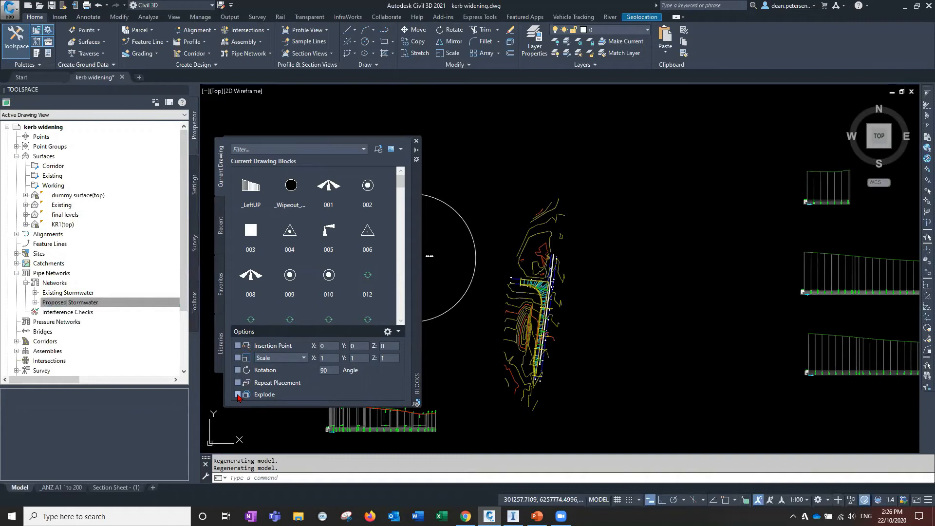
{"action": "left_click", "coordinate": [238, 395]}
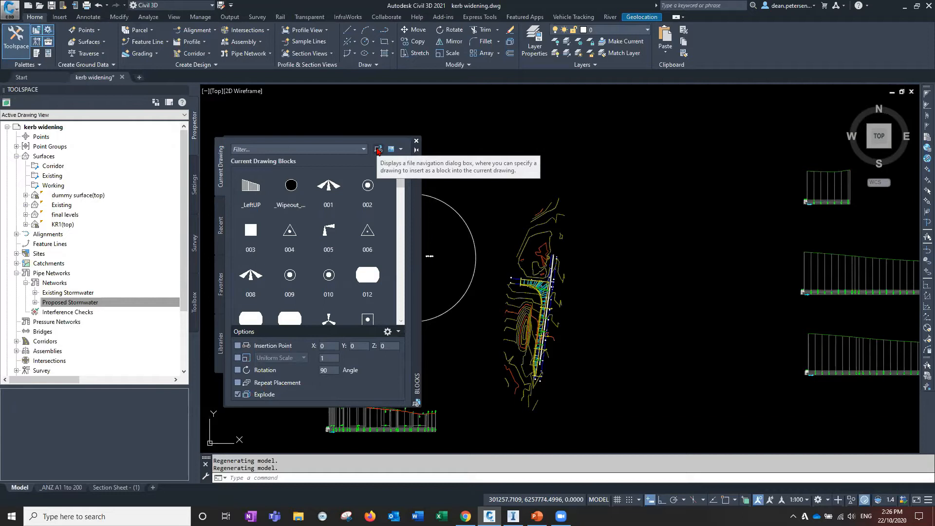
Insert 12D drawing Export.dwg from the Start folder at the origin
{"action": "left_click", "coordinate": [379, 150]}
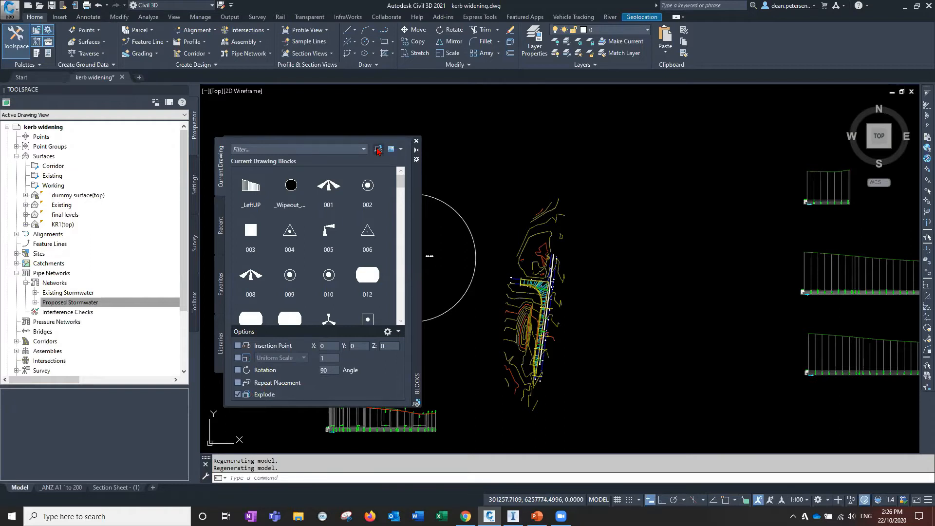
{"action": "left_click", "coordinate": [378, 150]}
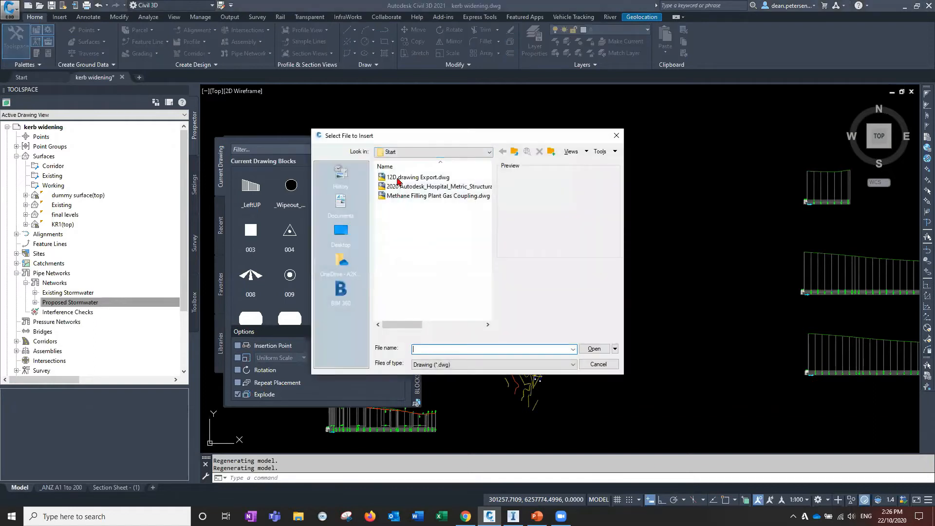
{"action": "left_click", "coordinate": [417, 178]}
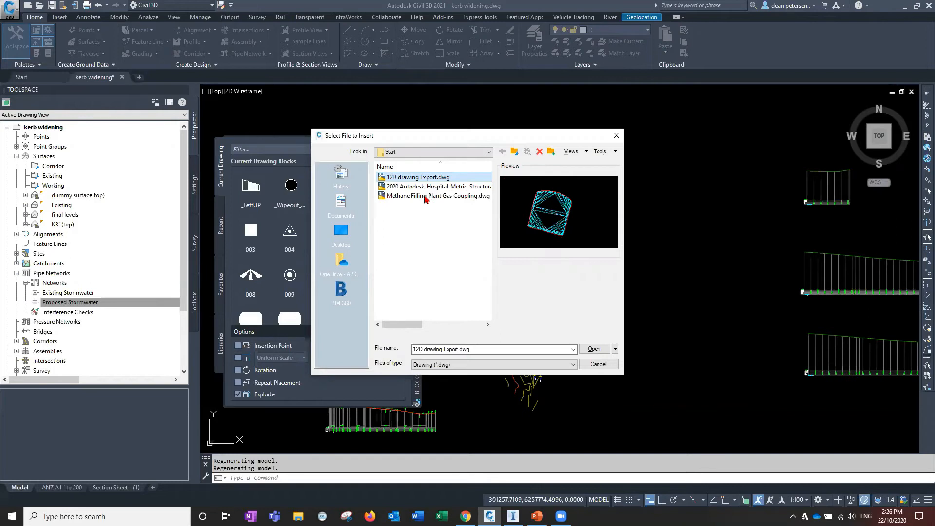
{"action": "left_click", "coordinate": [594, 349]}
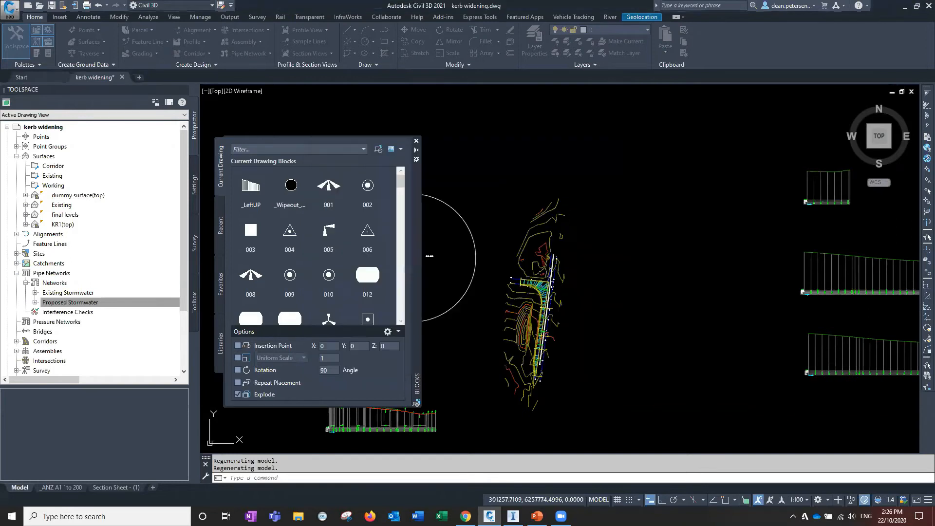
{"action": "left_click", "coordinate": [429, 256]}
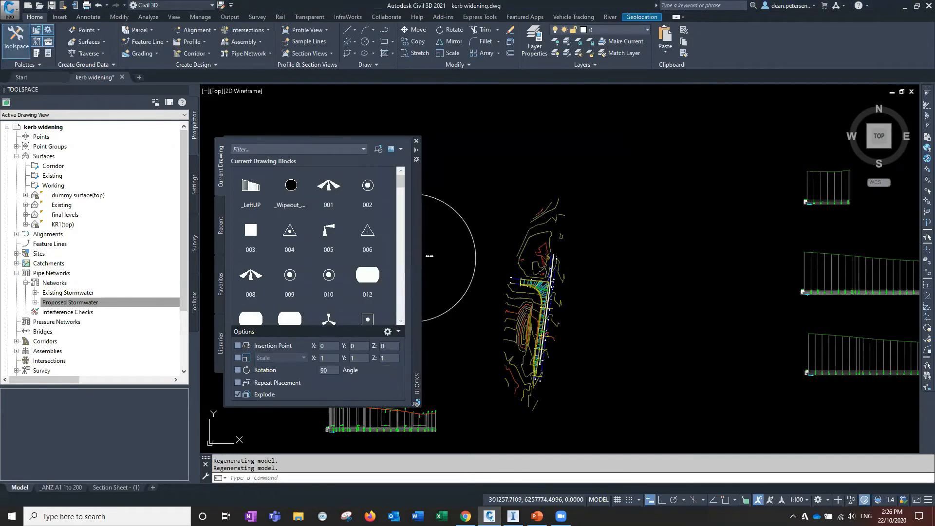
Locate the inserted 12D drawing geometry far from the site and delete it
{"action": "mouse_move", "coordinate": [465, 294]}
{"action": "middle_mouse_down"}
{"action": "mouse_move", "coordinate": [526, 283]}
{"action": "mouse_move", "coordinate": [531, 263]}
{"action": "middle_mouse_up"}
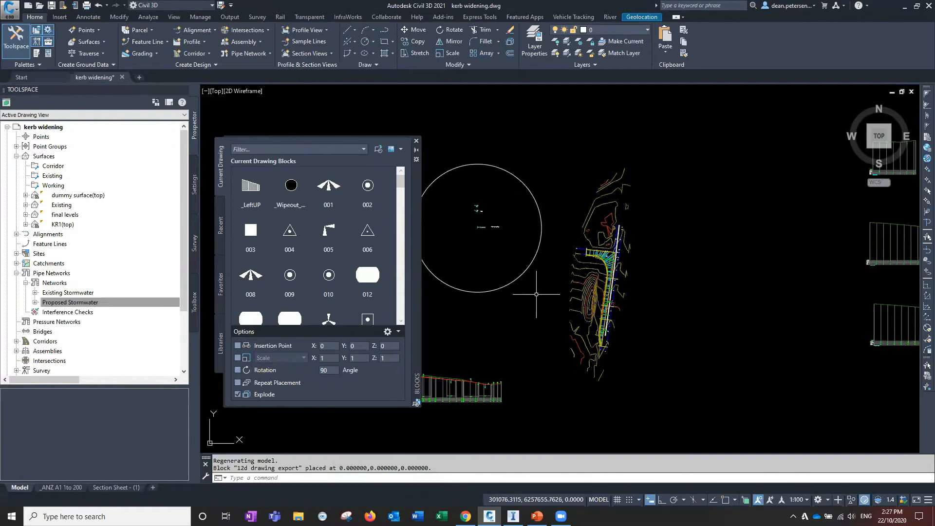
{"action": "middle_click_drag", "start_coordinate": [487, 307], "coordinate": [556, 263]}
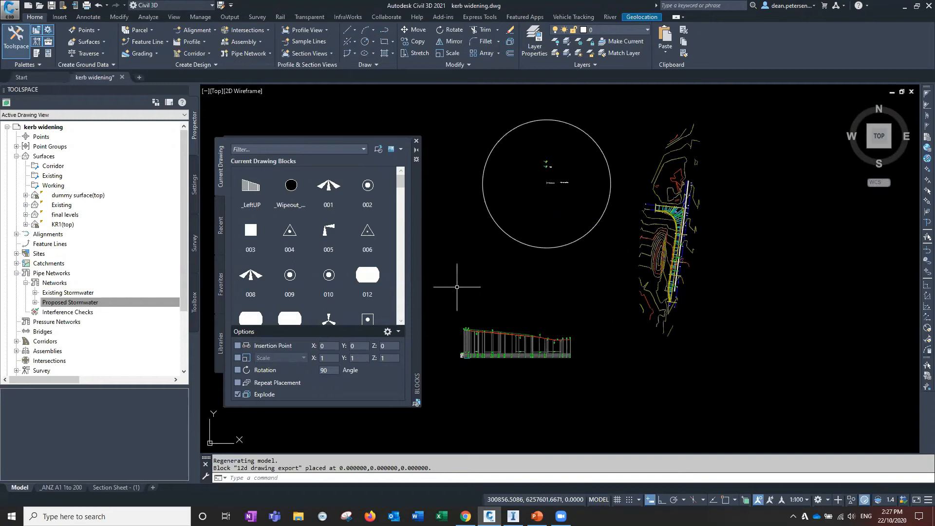
{"action": "scroll", "coordinate": [507, 286], "scroll_direction": "down", "scroll_amount": 4}
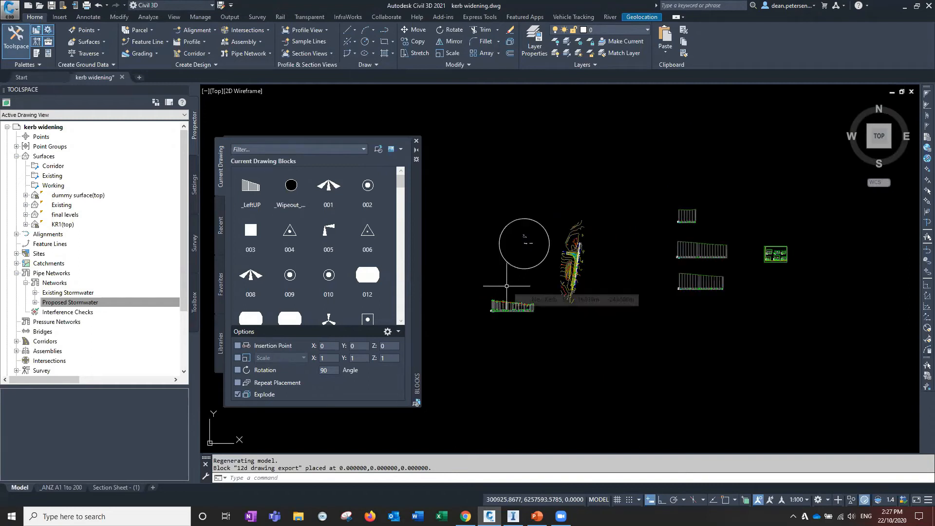
{"action": "middle_click", "coordinate": [506, 285]}
{"action": "middle_click", "coordinate": [506, 286]}
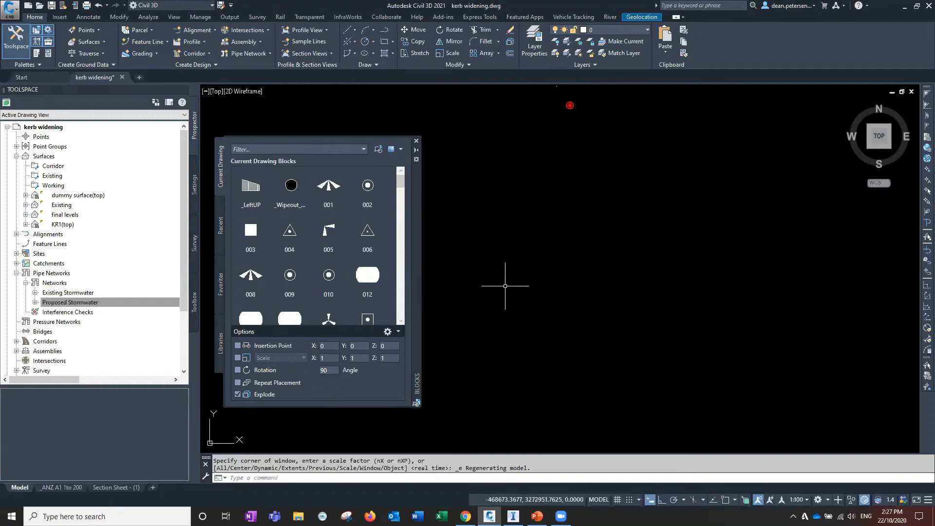
{"action": "scroll", "coordinate": [514, 290], "scroll_direction": "down", "scroll_amount": 4}
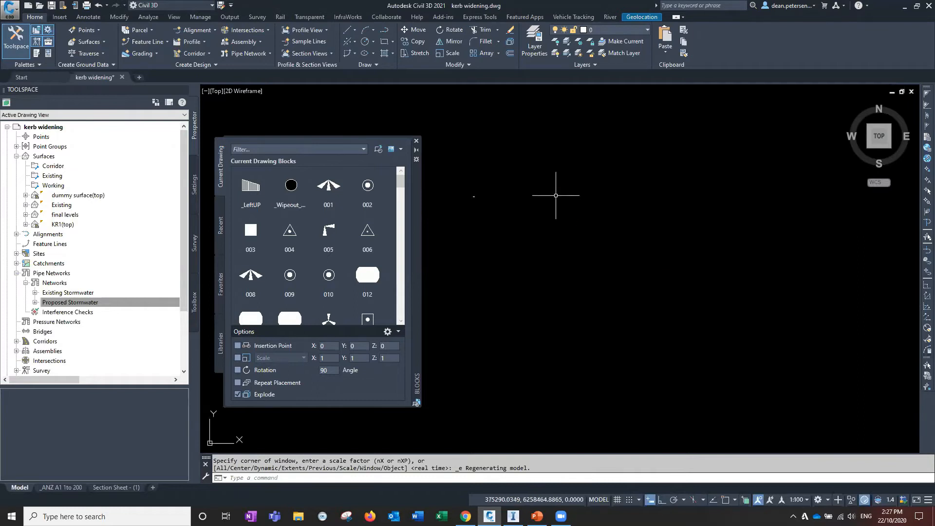
{"action": "scroll", "coordinate": [528, 212], "scroll_direction": "up", "scroll_amount": 3}
{"action": "scroll", "coordinate": [527, 218], "scroll_direction": "down", "scroll_amount": 4}
{"action": "scroll", "coordinate": [548, 239], "scroll_direction": "down", "scroll_amount": 5}
{"action": "scroll", "coordinate": [536, 258], "scroll_direction": "up", "scroll_amount": 3}
{"action": "scroll", "coordinate": [529, 263], "scroll_direction": "up", "scroll_amount": 5}
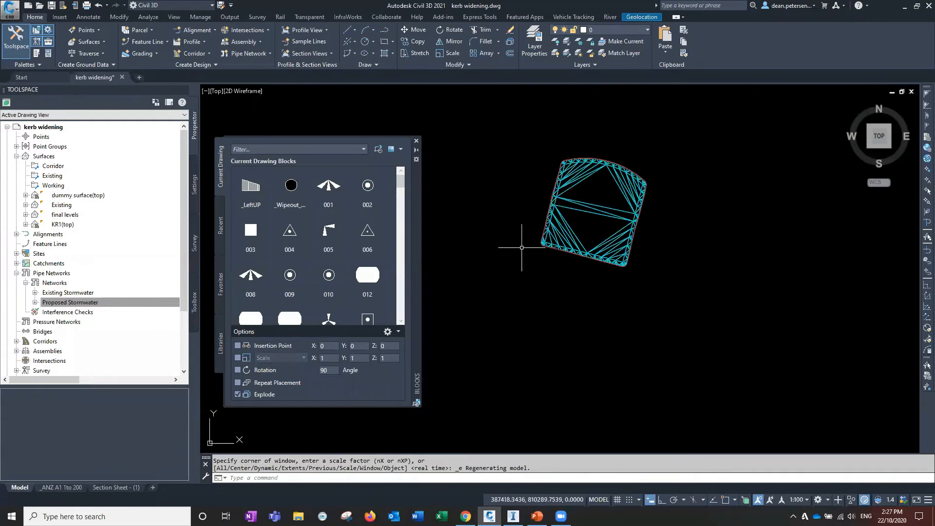
{"action": "scroll", "coordinate": [518, 247], "scroll_direction": "down", "scroll_amount": 6}
{"action": "middle_click_drag", "start_coordinate": [501, 248], "coordinate": [563, 268]}
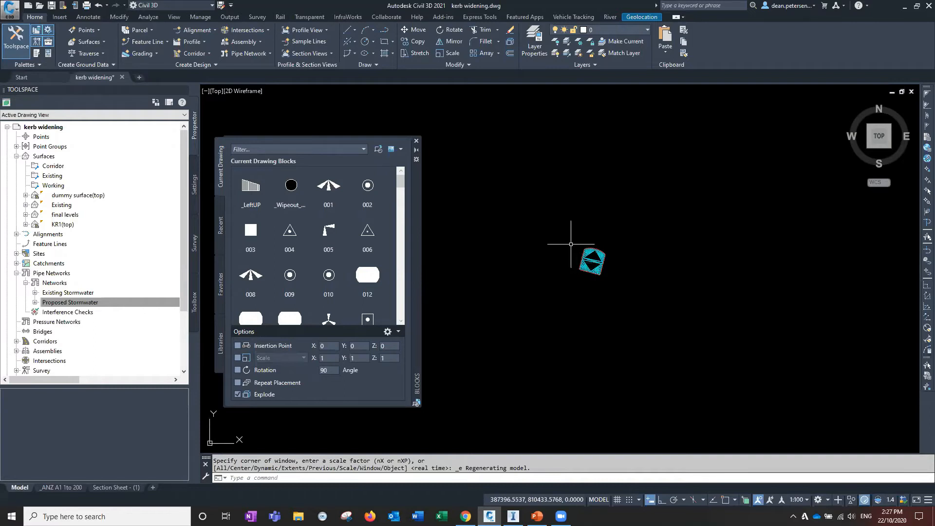
{"action": "left_click", "coordinate": [542, 225]}
{"action": "left_click", "coordinate": [681, 316]}
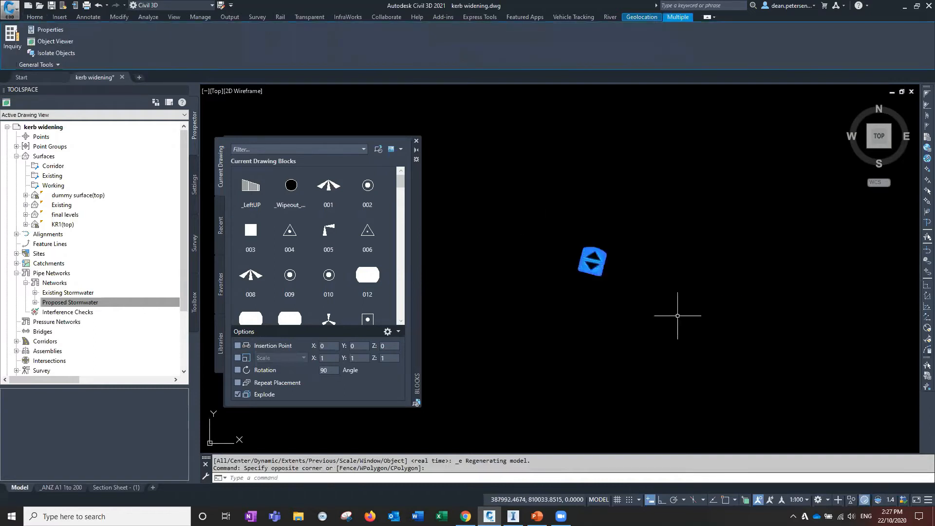
{"action": "key", "text": "Delete"}
{"action": "middle_click", "coordinate": [585, 276]}
{"action": "middle_click", "coordinate": [585, 275]}
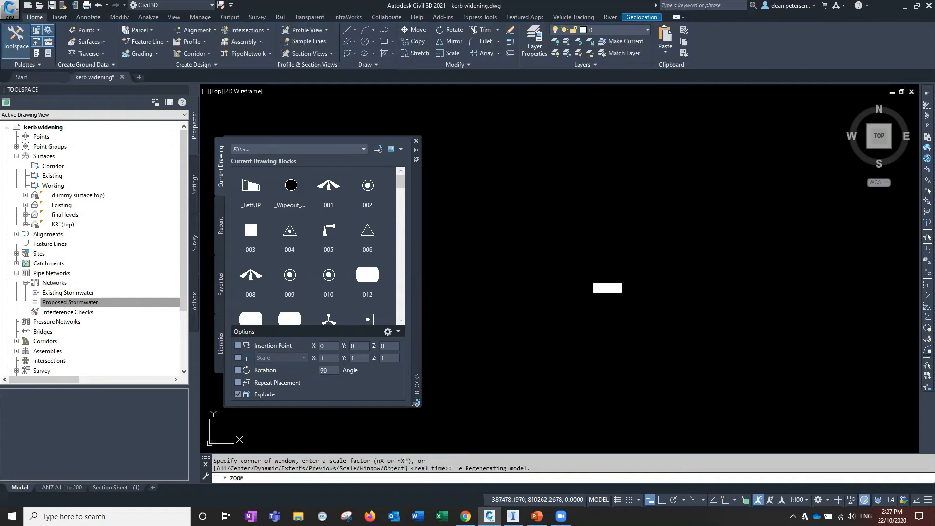
Insert boxing.dwg from the Webinar 1 folder at the origin
{"action": "middle_click_drag", "start_coordinate": [561, 236], "coordinate": [710, 244]}
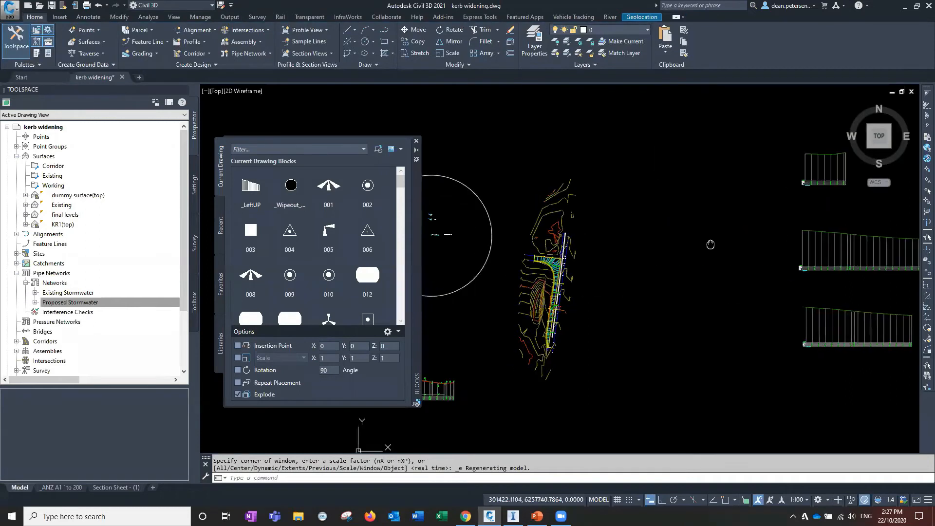
{"action": "scroll", "coordinate": [633, 274], "scroll_direction": "down", "scroll_amount": 4}
{"action": "middle_click_drag", "start_coordinate": [625, 284], "coordinate": [637, 248]}
{"action": "left_click", "coordinate": [378, 148]}
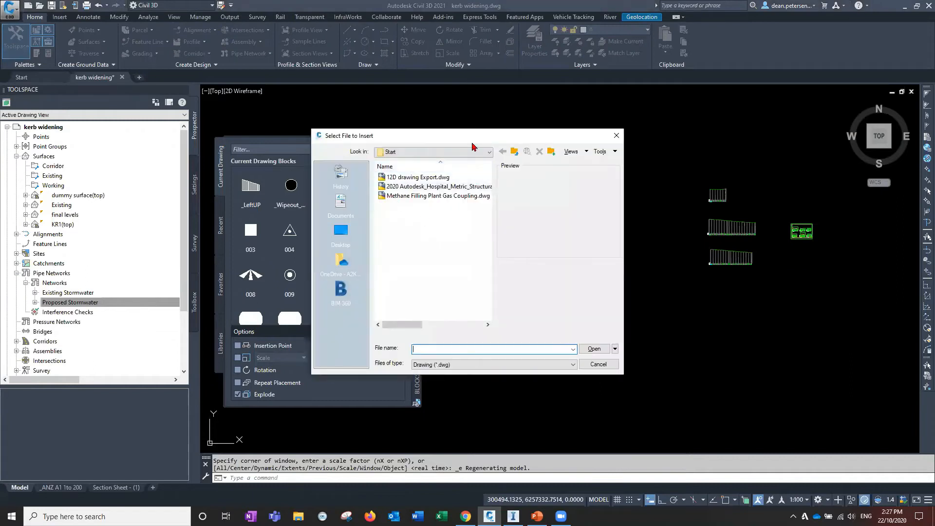
{"action": "left_click", "coordinate": [514, 153]}
{"action": "left_click", "coordinate": [514, 153]}
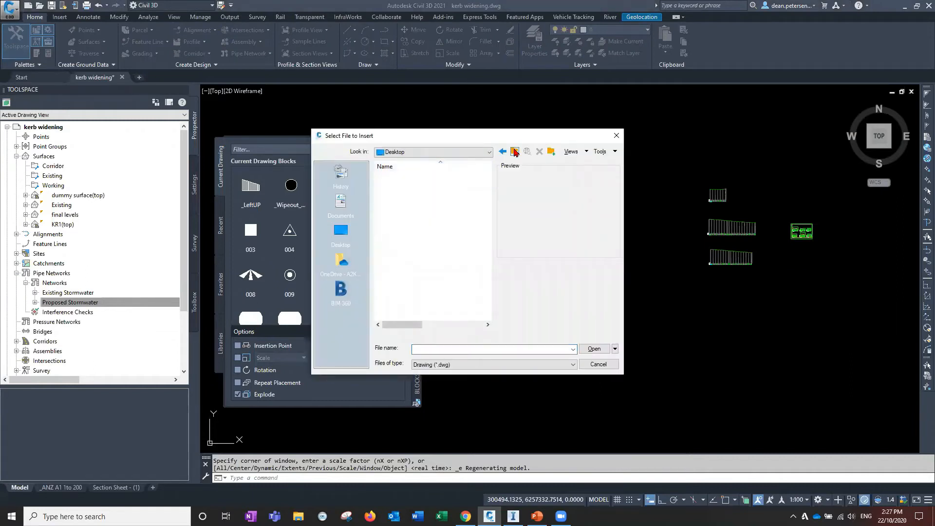
{"action": "scroll", "coordinate": [461, 260], "scroll_direction": "down", "scroll_amount": 15}
{"action": "left_click", "coordinate": [402, 254]}
{"action": "double_click", "coordinate": [402, 254]}
{"action": "left_click", "coordinate": [398, 177]}
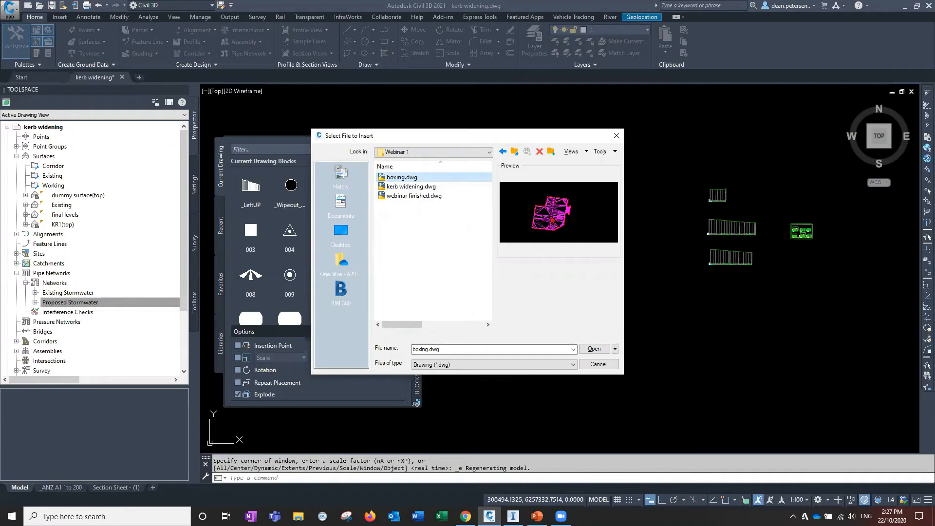
{"action": "left_click", "coordinate": [594, 349]}
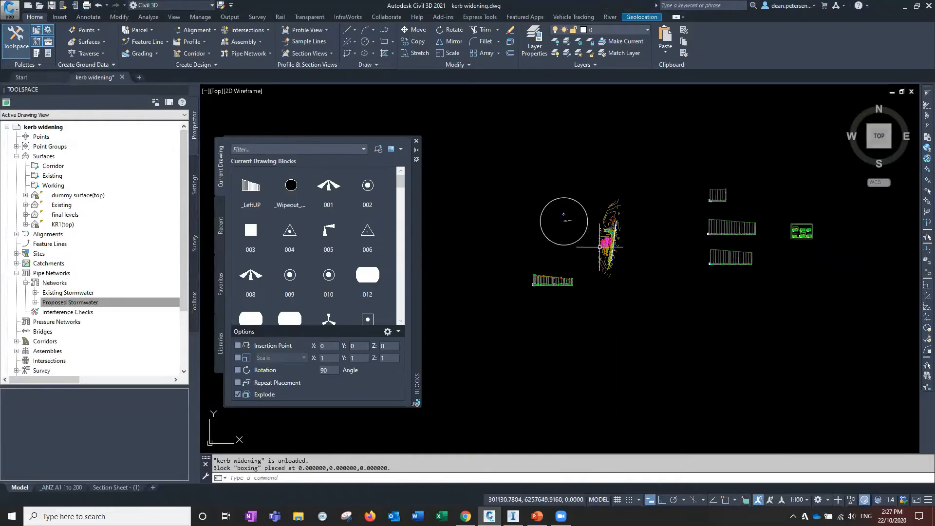
Close the Blocks palette
{"action": "scroll", "coordinate": [600, 247], "scroll_direction": "up", "scroll_amount": 5}
{"action": "middle_click_drag", "start_coordinate": [609, 243], "coordinate": [582, 290]}
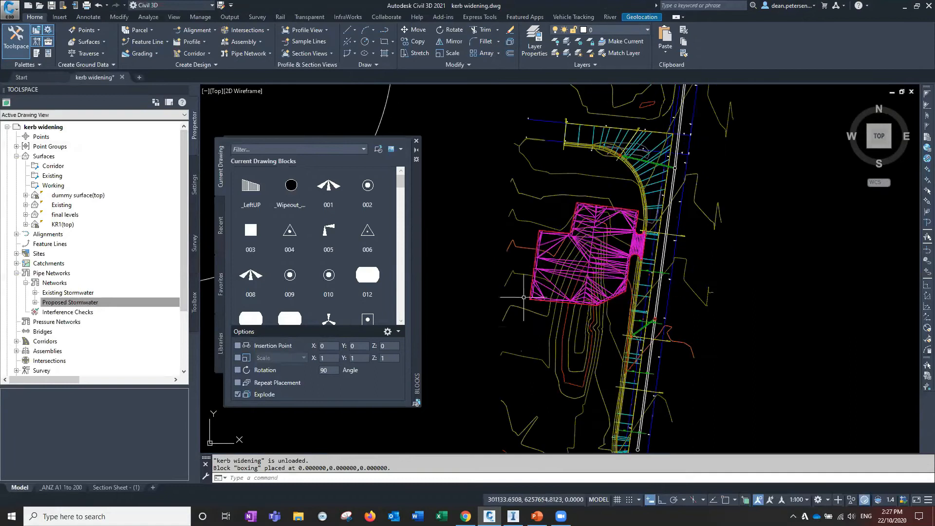
{"action": "left_click", "coordinate": [417, 142]}
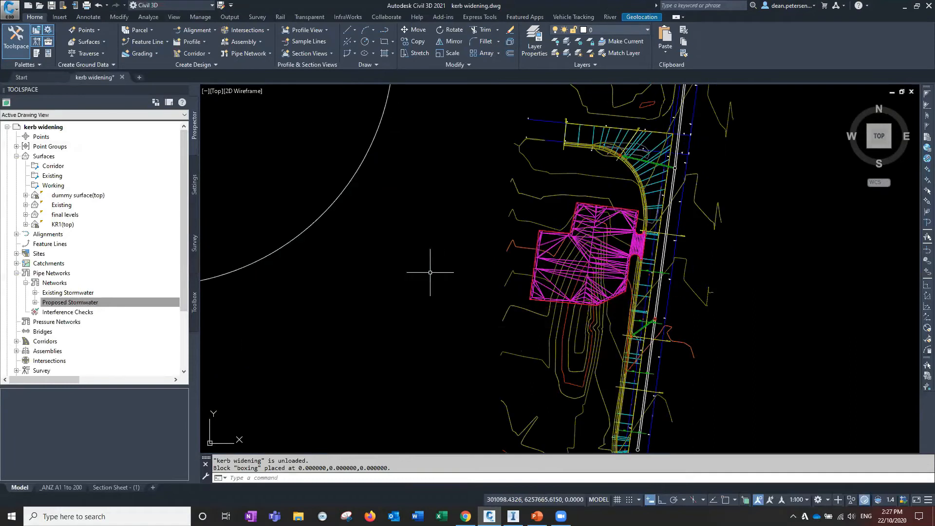
Inspect the inserted boxing triangulation beside the kerb return
{"action": "middle_click_drag", "start_coordinate": [531, 279], "coordinate": [438, 257]}
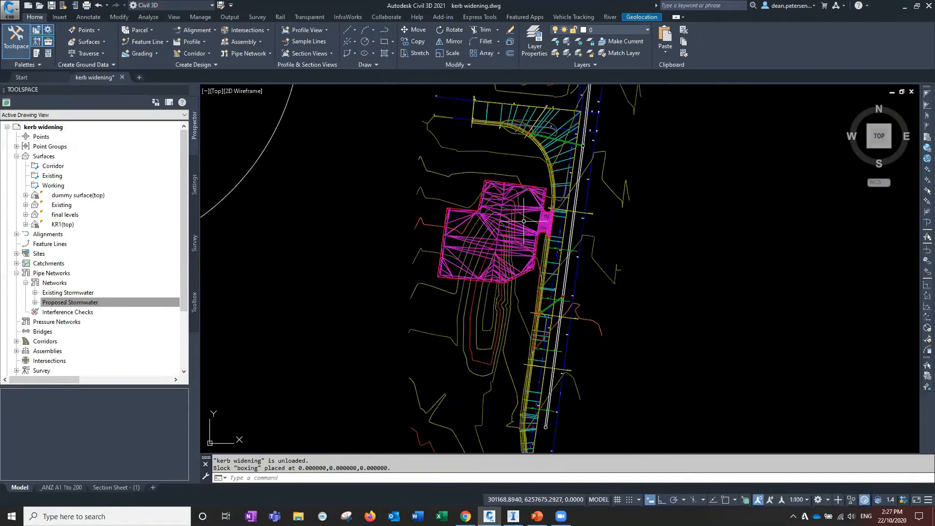
{"action": "scroll", "coordinate": [524, 222], "scroll_direction": "up", "scroll_amount": 8}
{"action": "left_click", "coordinate": [508, 232]}
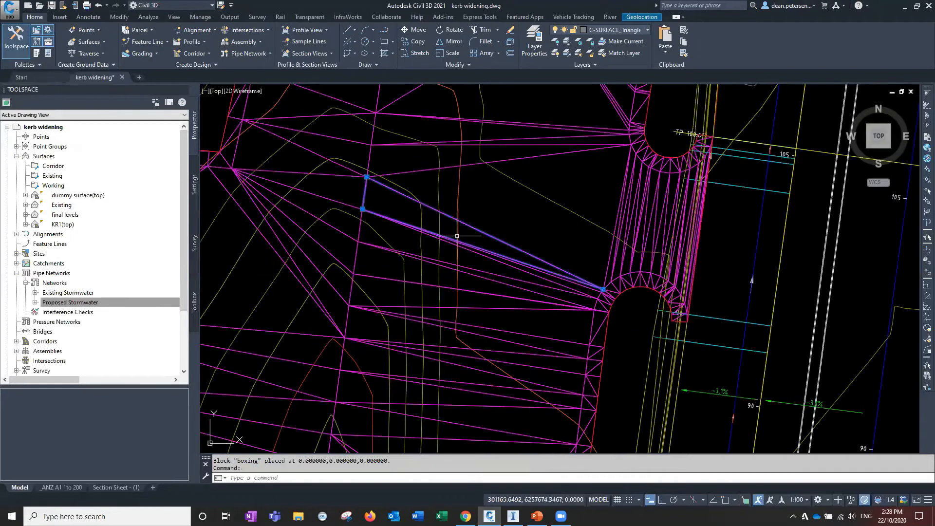
{"action": "scroll", "coordinate": [457, 236], "scroll_direction": "down", "scroll_amount": 4}
{"action": "middle_click_drag", "start_coordinate": [463, 228], "coordinate": [556, 224]}
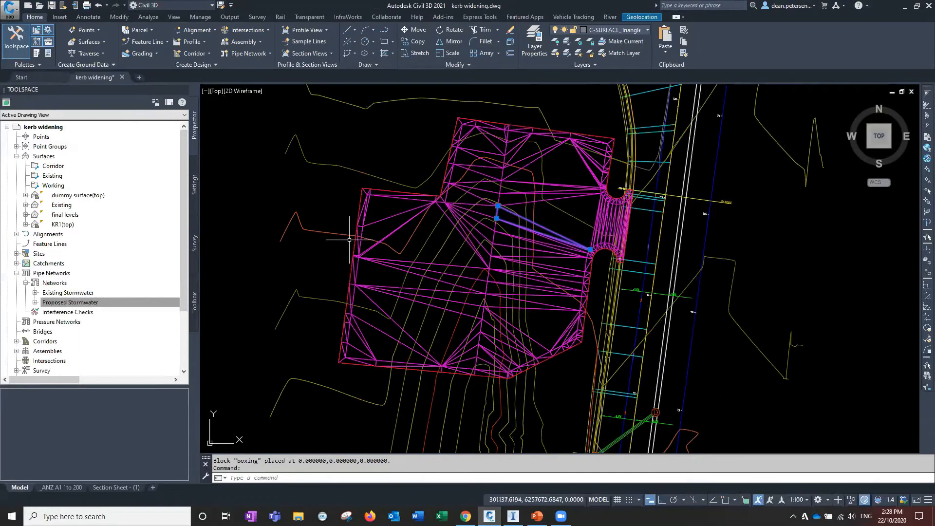
{"action": "left_click", "coordinate": [359, 210]}
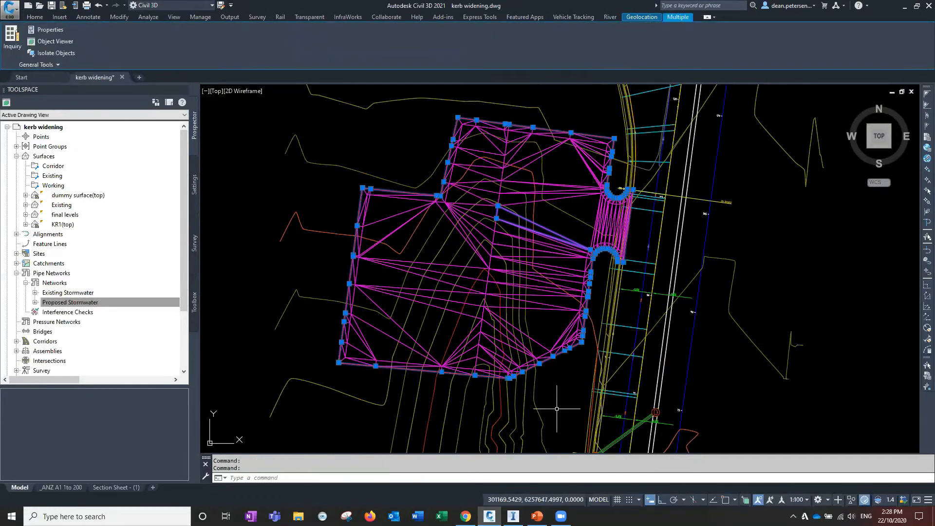
{"action": "mouse_move", "coordinate": [413, 254]}
{"action": "key", "text": "Escape"}
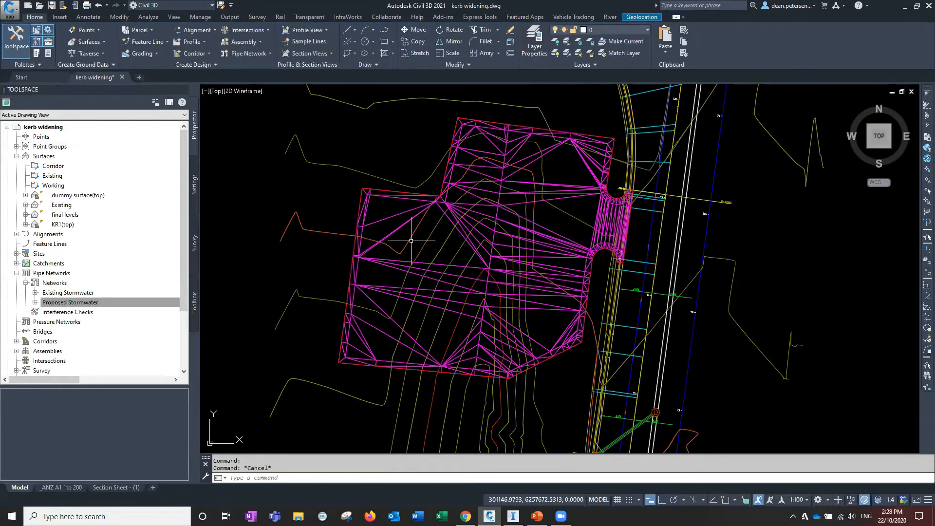
Create a TIN surface named 12d Boxing with the description "from 12d"
{"action": "scroll", "coordinate": [378, 263], "scroll_direction": "down", "scroll_amount": 2}
{"action": "middle_click_drag", "start_coordinate": [448, 397], "coordinate": [490, 416]}
{"action": "mouse_move", "coordinate": [491, 417]}
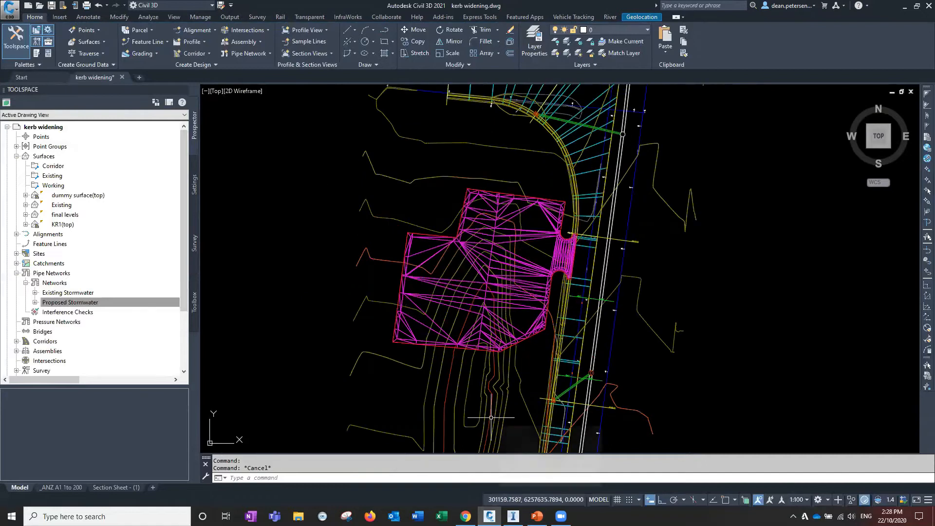
{"action": "left_click", "coordinate": [85, 44]}
{"action": "left_click", "coordinate": [98, 58]}
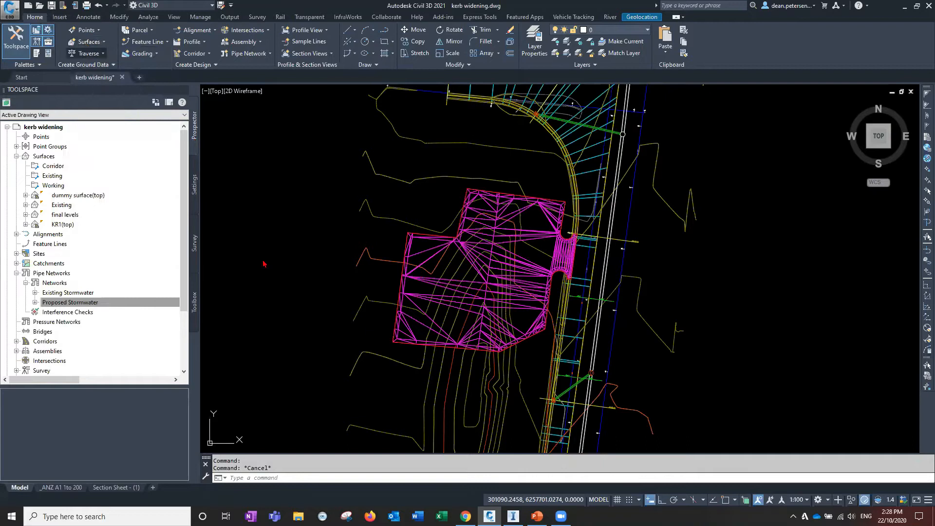
{"action": "left_click", "coordinate": [729, 188]}
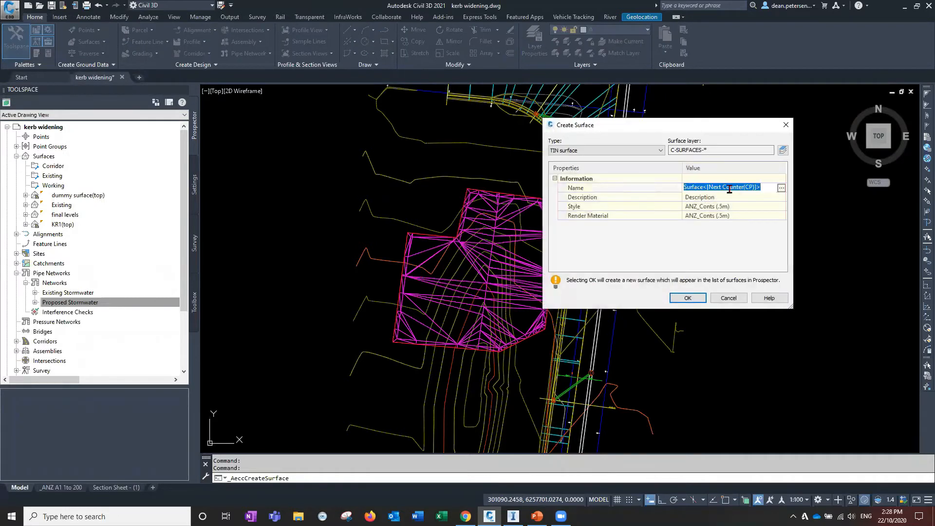
{"action": "type", "text": "12d Boxing"}
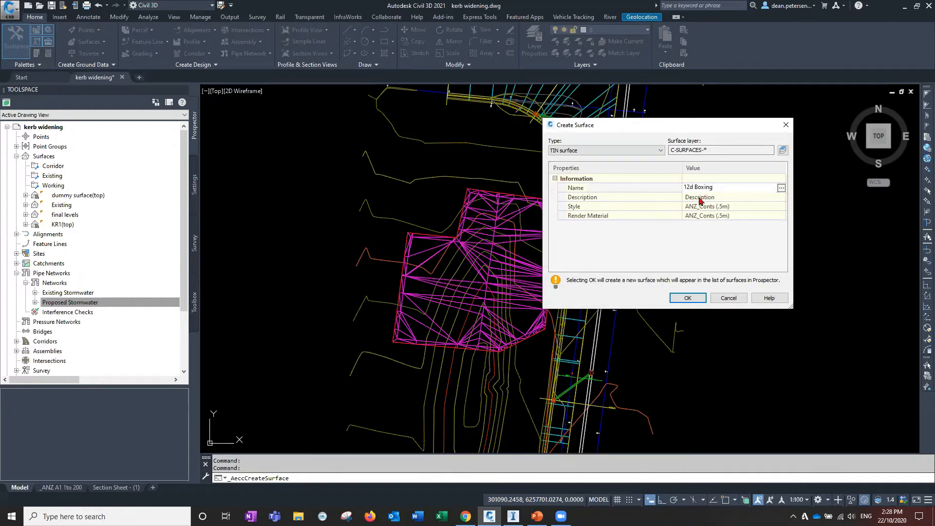
{"action": "key", "text": "Return"}
{"action": "left_click", "coordinate": [730, 197]}
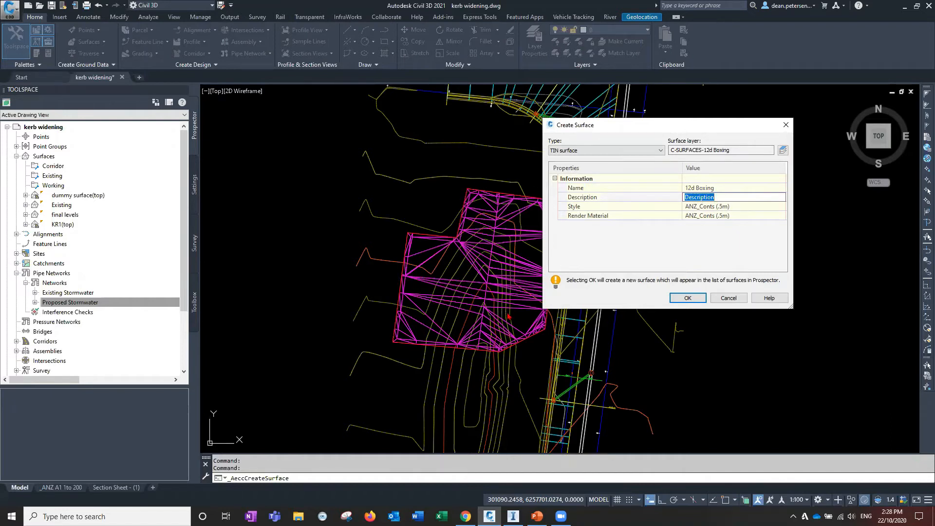
{"action": "type", "text": "from 12d"}
Set the new surface's style to ANZ_Triangulation (Cyan) and finish creating the surface
{"action": "left_click", "coordinate": [760, 208]}
{"action": "left_click", "coordinate": [782, 207]}
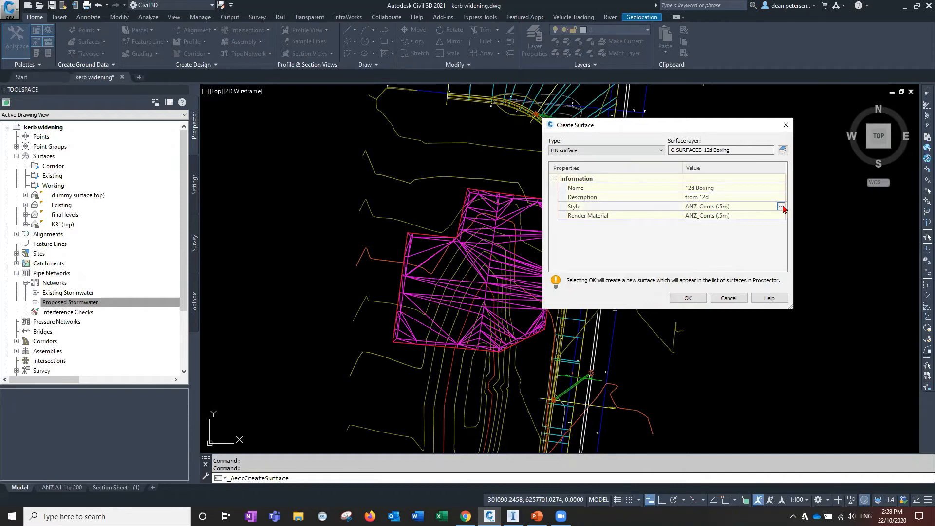
{"action": "left_click", "coordinate": [452, 195]}
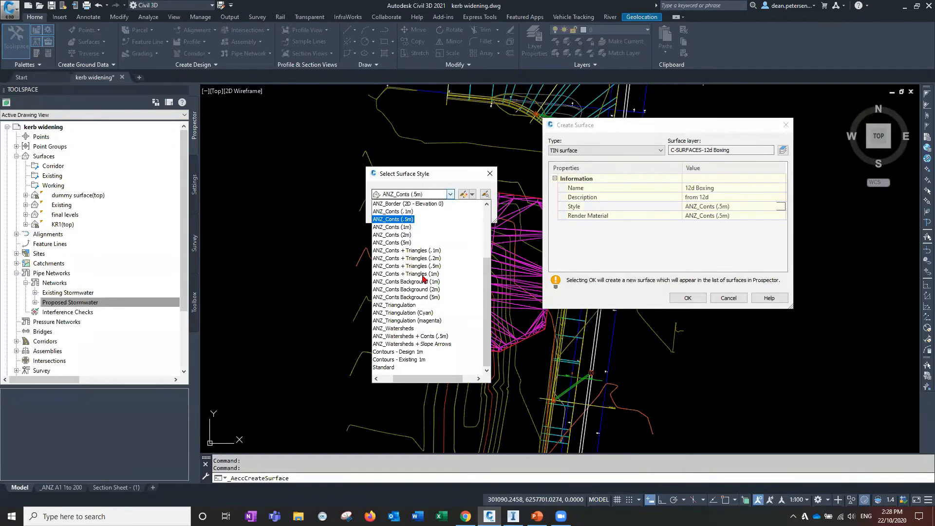
{"action": "left_click", "coordinate": [407, 315]}
{"action": "left_click", "coordinate": [388, 213]}
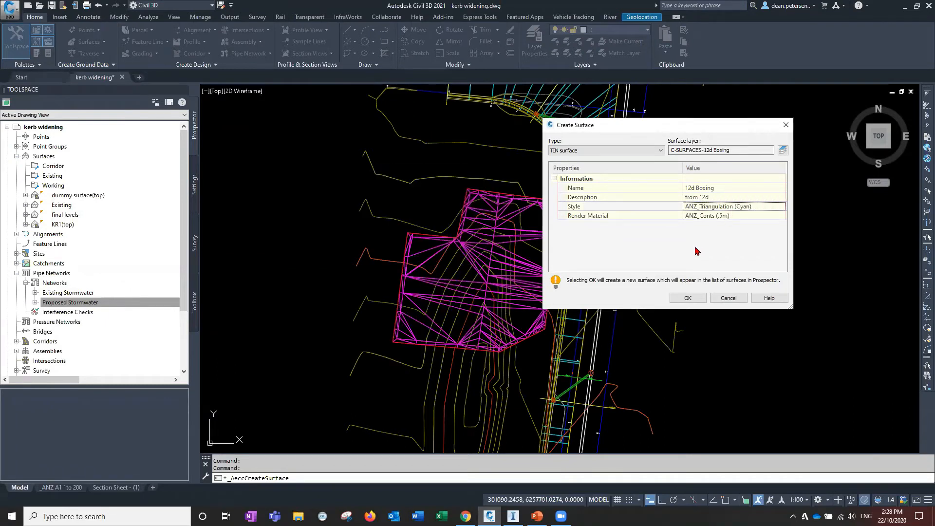
{"action": "left_click", "coordinate": [682, 298]}
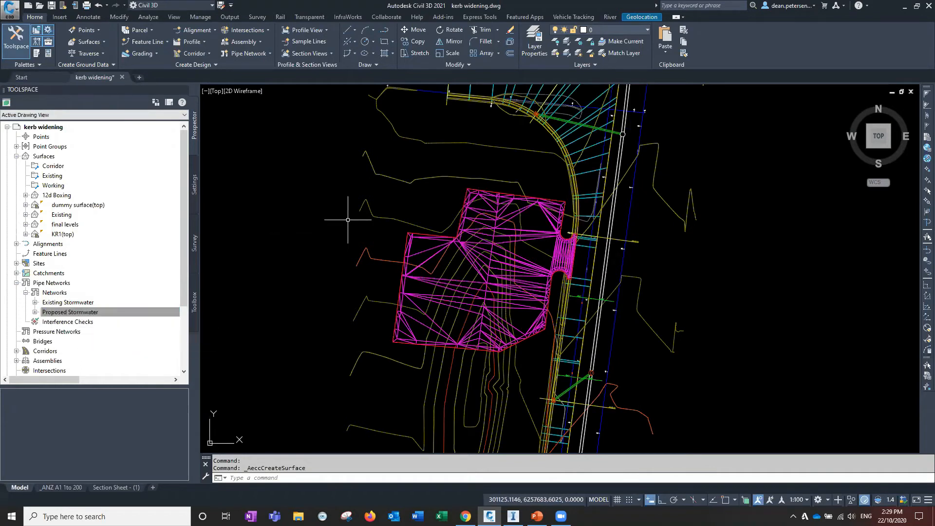
Add the boxing triangulation's 3D faces as drawing objects to the 12d Boxing surface definition, maintaining edges
{"action": "middle_click_drag", "start_coordinate": [349, 221], "coordinate": [353, 224]}
{"action": "left_click", "coordinate": [83, 312]}
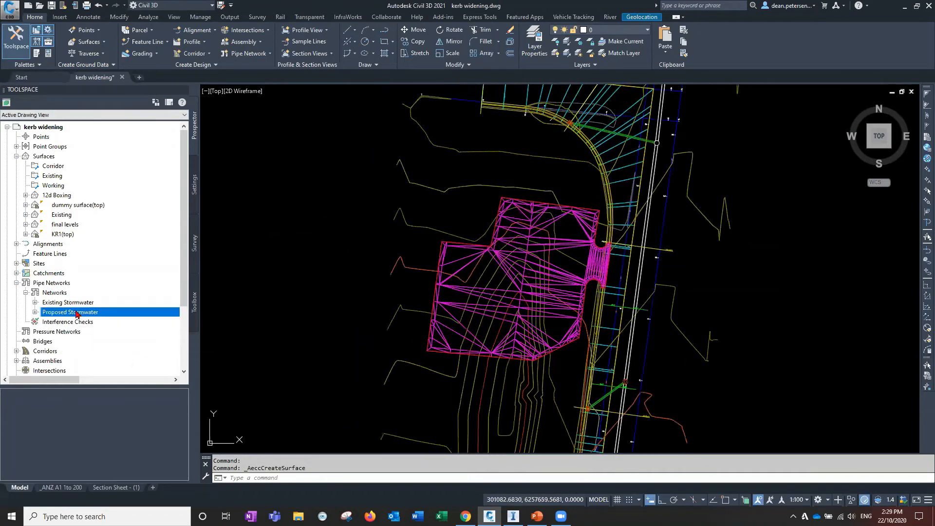
{"action": "left_click", "coordinate": [25, 195]}
{"action": "left_click", "coordinate": [35, 225]}
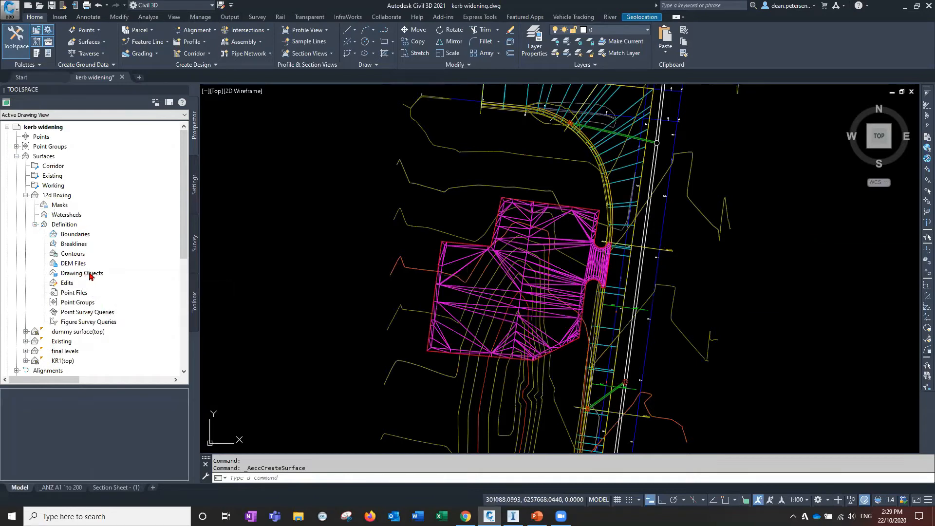
{"action": "right_click", "coordinate": [101, 274]}
{"action": "left_click", "coordinate": [118, 278]}
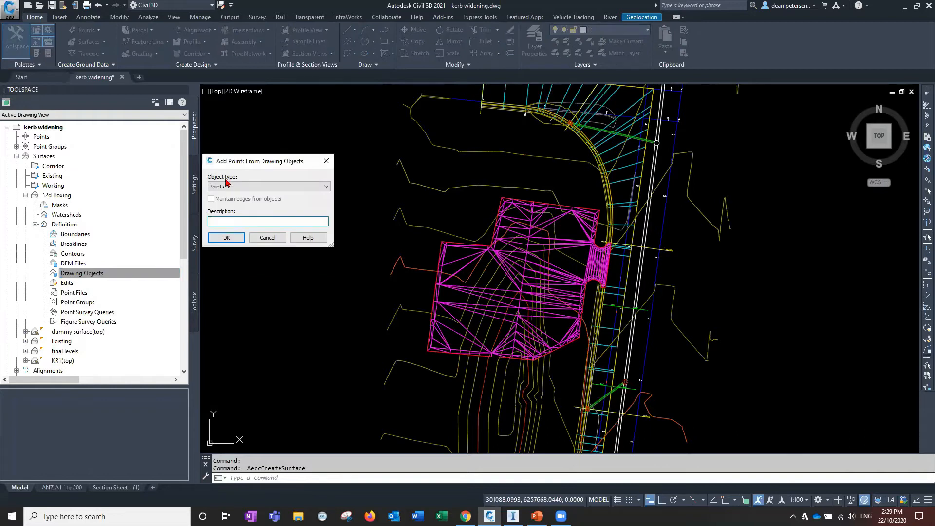
{"action": "left_click", "coordinate": [238, 187]}
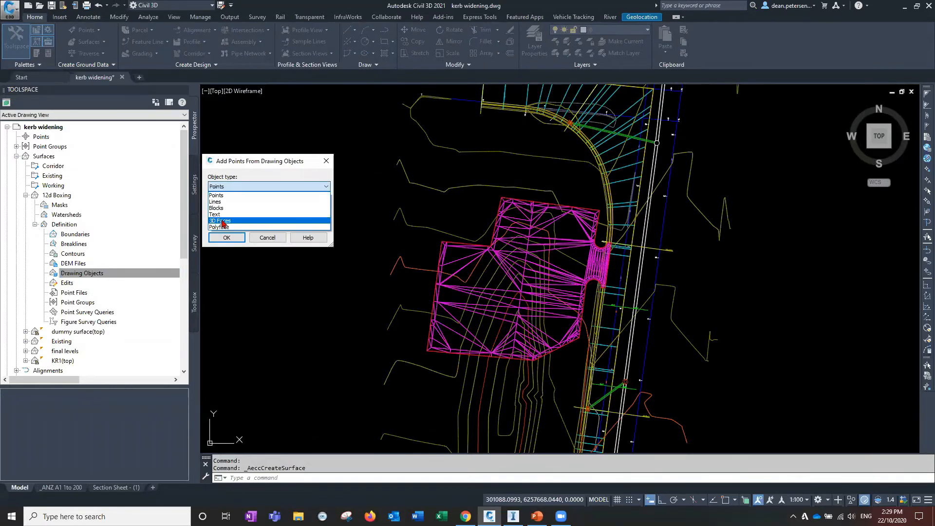
{"action": "left_click", "coordinate": [224, 219]}
{"action": "left_click", "coordinate": [211, 199]}
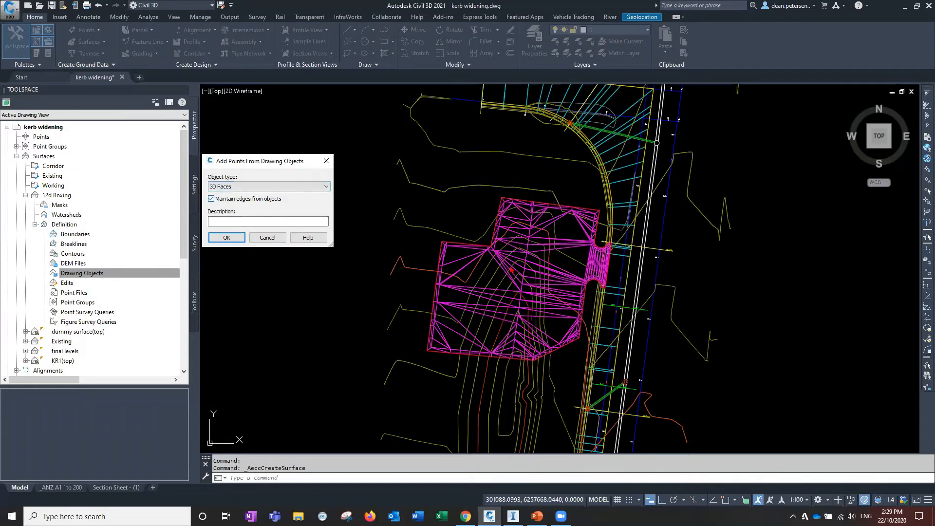
{"action": "left_click", "coordinate": [225, 238]}
{"action": "left_click", "coordinate": [334, 160]}
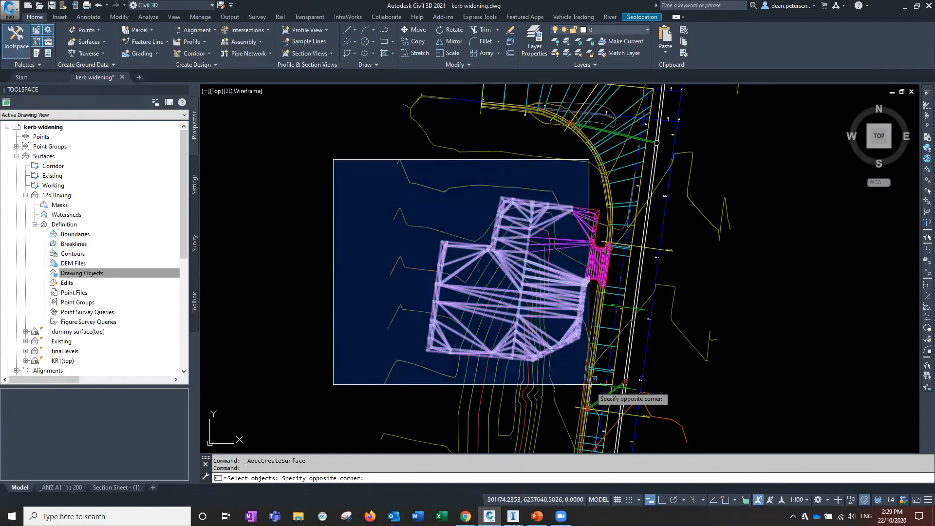
{"action": "left_click", "coordinate": [653, 403]}
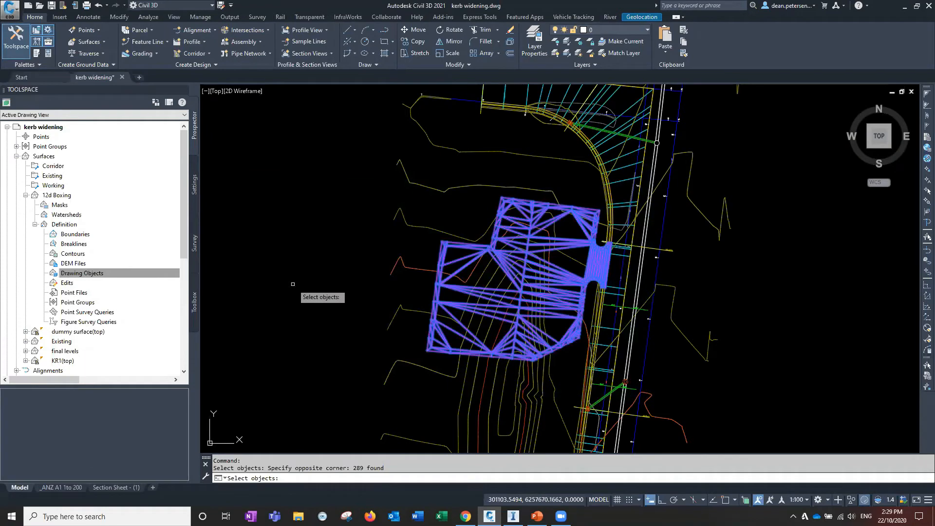
{"action": "key", "text": "Return"}
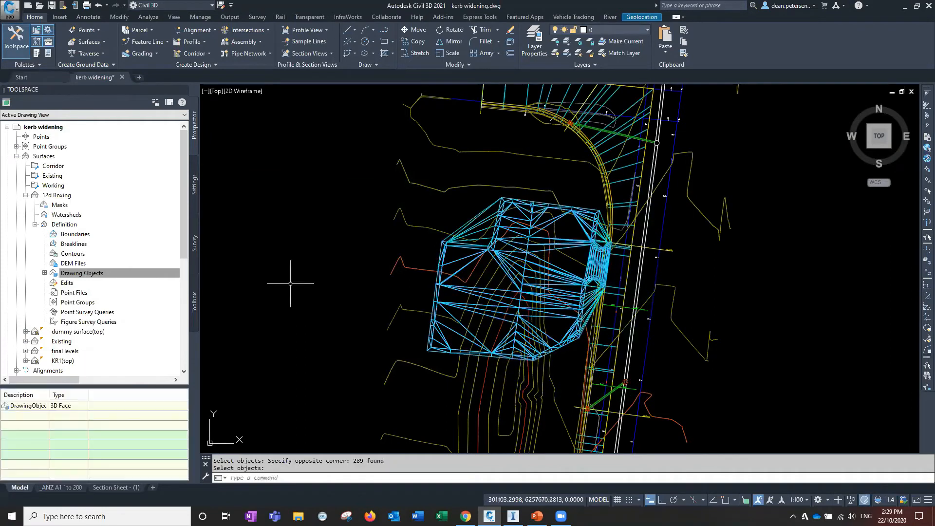
Try to add an outer boundary named outer to the 12d Boxing surface definition
{"action": "left_click", "coordinate": [150, 276]}
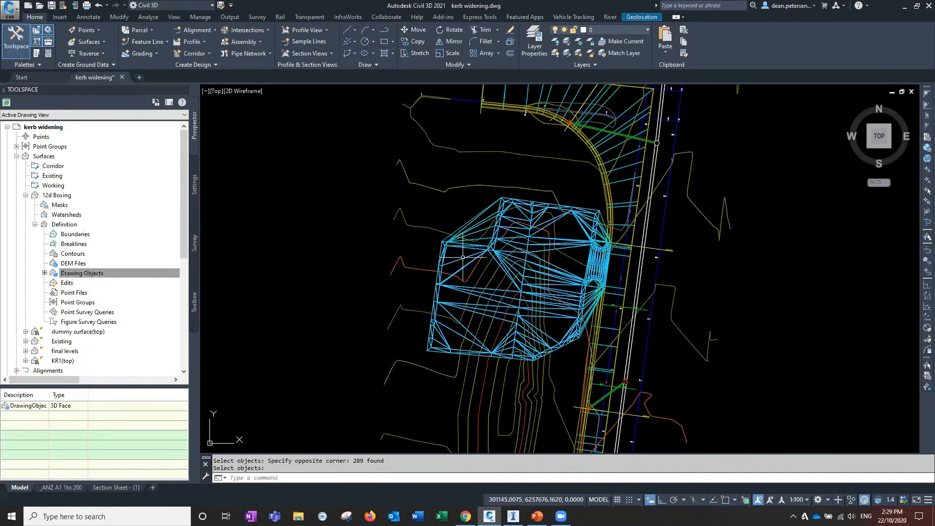
{"action": "right_click", "coordinate": [78, 237]}
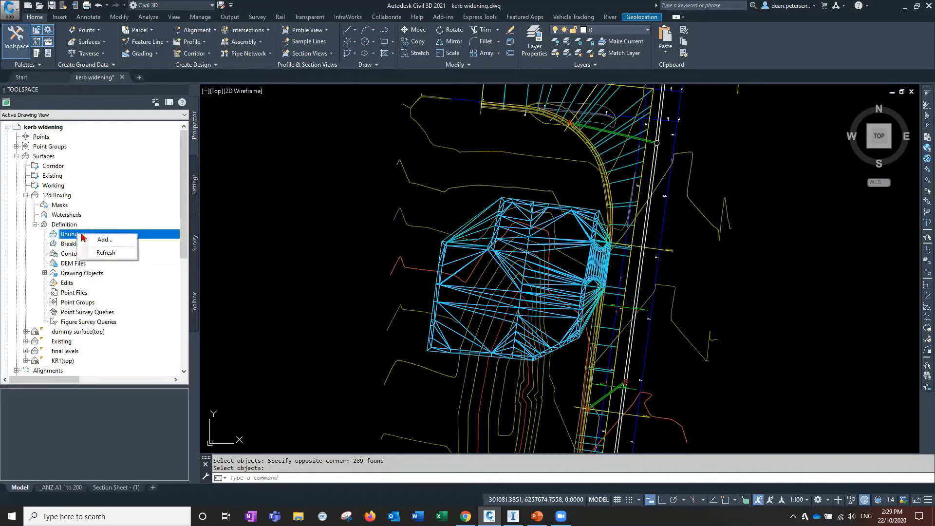
{"action": "left_click", "coordinate": [101, 241]}
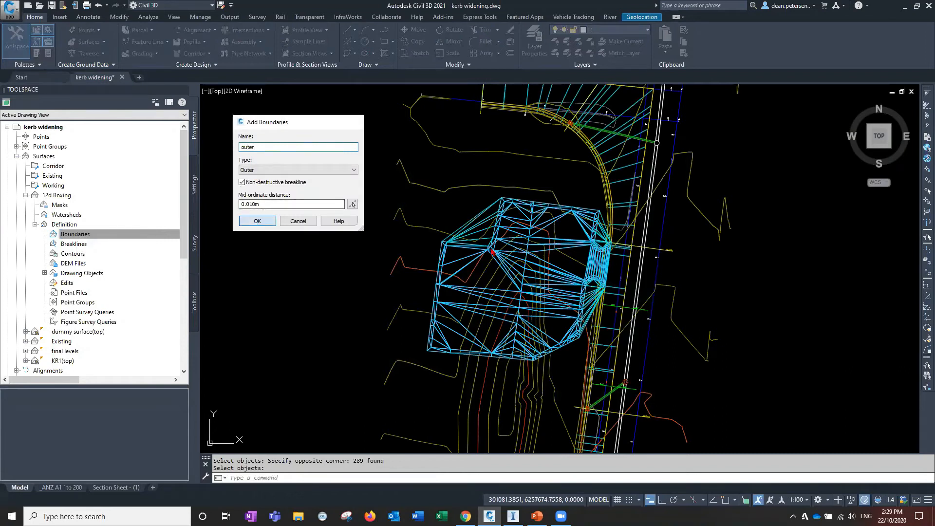
{"action": "left_click", "coordinate": [257, 220]}
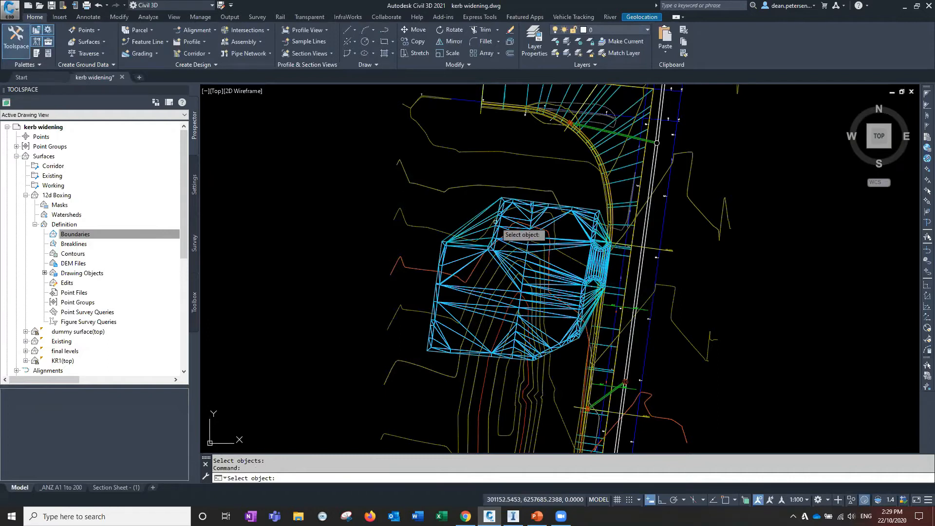
{"action": "scroll", "coordinate": [496, 222], "scroll_direction": "up", "scroll_amount": 3}
{"action": "scroll", "coordinate": [496, 222], "scroll_direction": "up", "scroll_amount": 2}
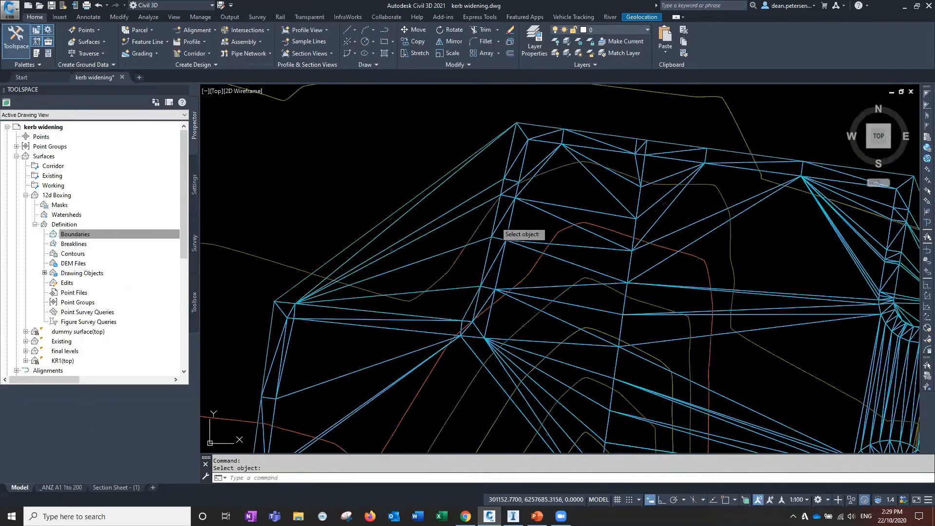
{"action": "scroll", "coordinate": [496, 222], "scroll_direction": "down", "scroll_amount": 6}
{"action": "key", "text": "Escape"}
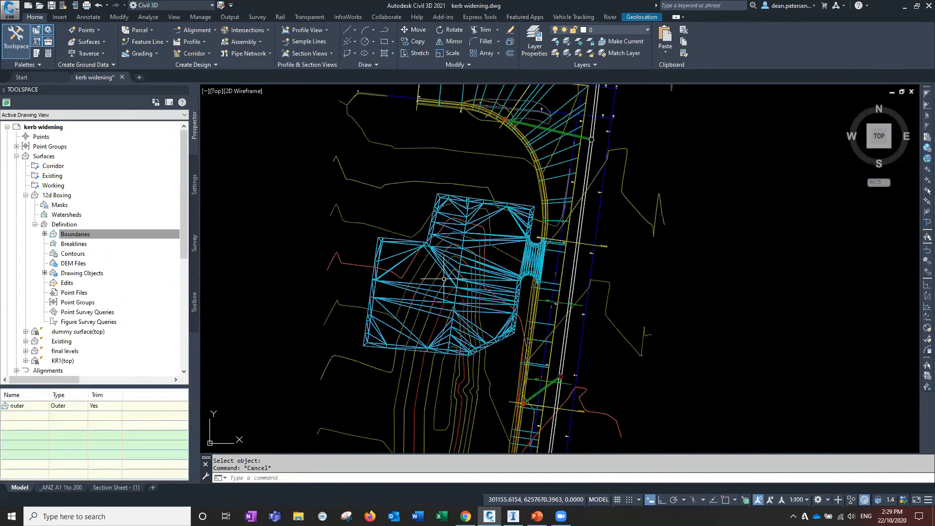
Inspect the 12d Boxing surface in 3D in the Object Viewer
{"action": "left_click", "coordinate": [443, 279]}
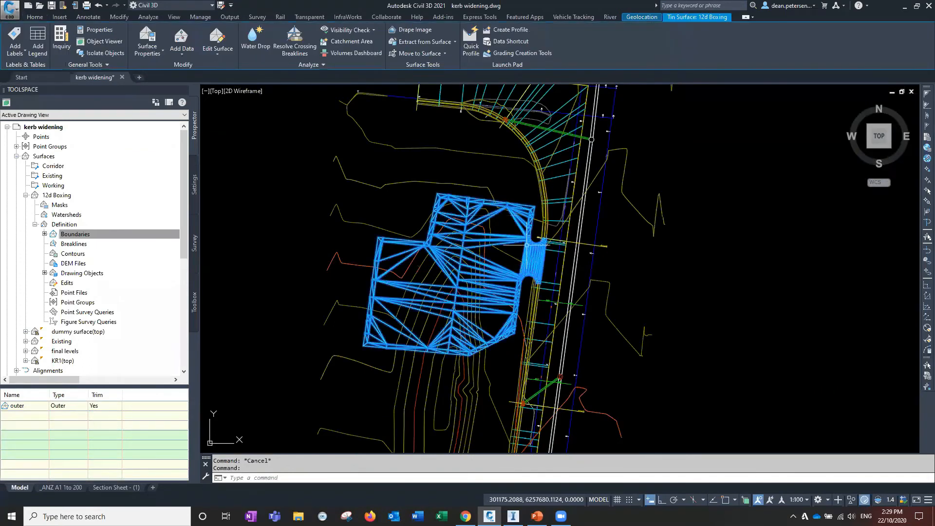
{"action": "right_click", "coordinate": [269, 258]}
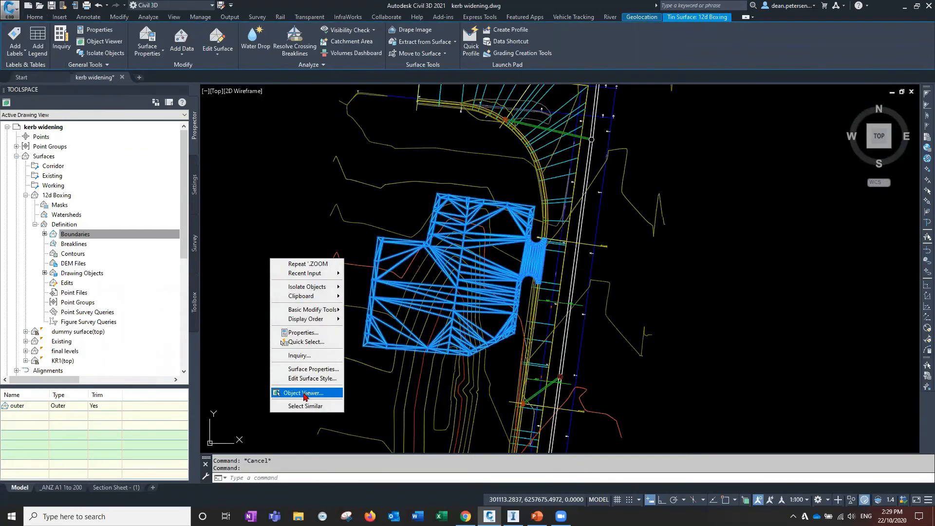
{"action": "left_click", "coordinate": [298, 393]}
{"action": "left_click_drag", "start_coordinate": [511, 263], "coordinate": [566, 282]}
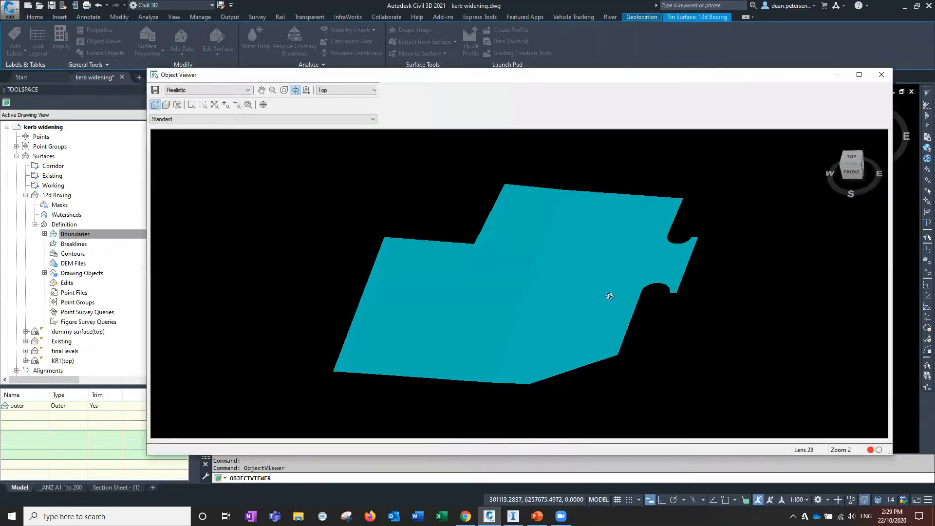
{"action": "left_click_drag", "start_coordinate": [478, 346], "coordinate": [458, 320]}
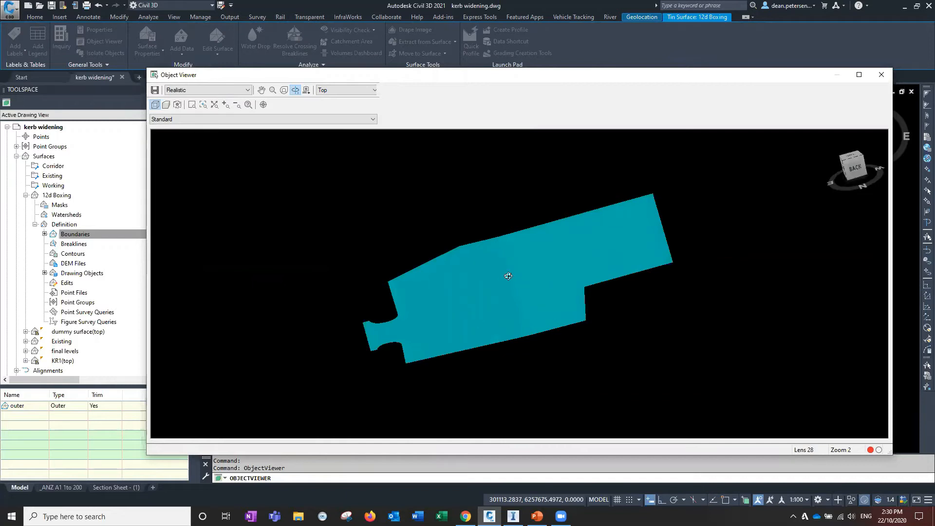
{"action": "left_click_drag", "start_coordinate": [488, 283], "coordinate": [496, 338]}
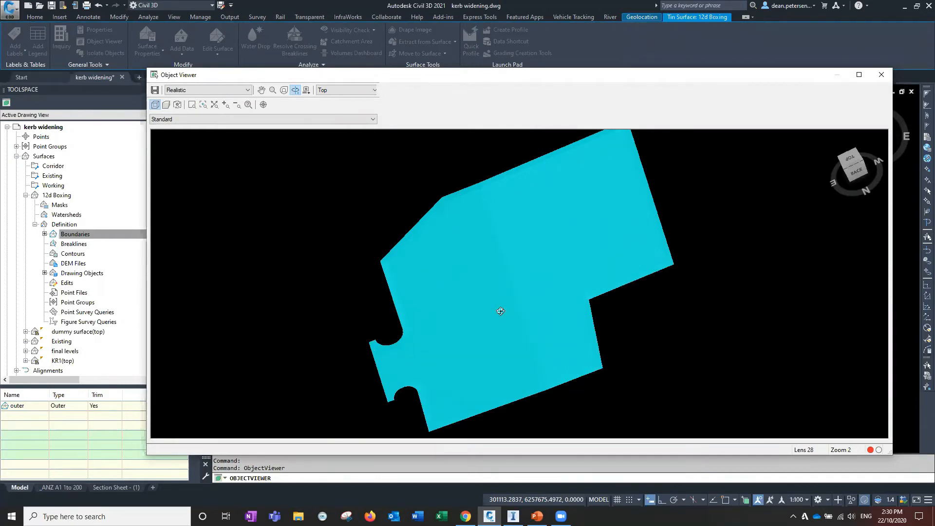
{"action": "left_click", "coordinate": [881, 75]}
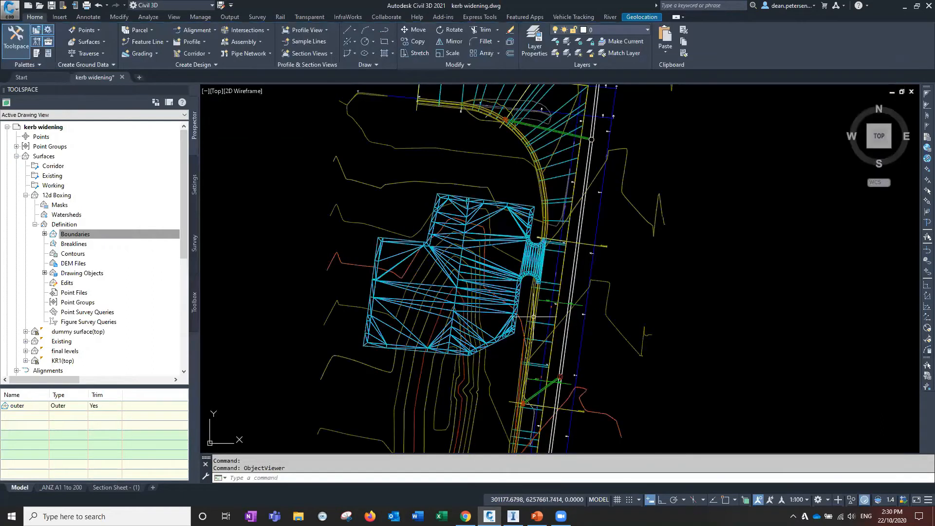
Inspect the boxing surface together with the surrounding site surfaces in the Object Viewer
{"action": "scroll", "coordinate": [513, 264], "scroll_direction": "up", "scroll_amount": 5}
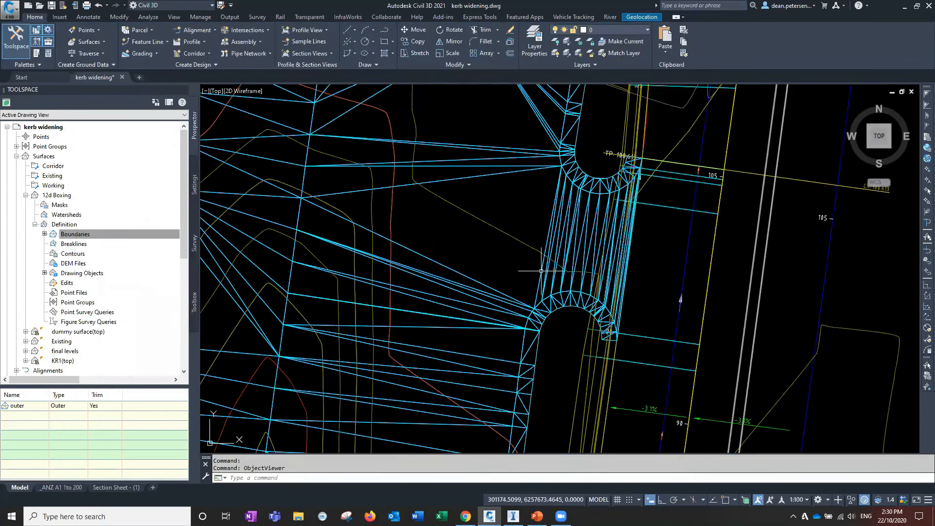
{"action": "left_click", "coordinate": [541, 271]}
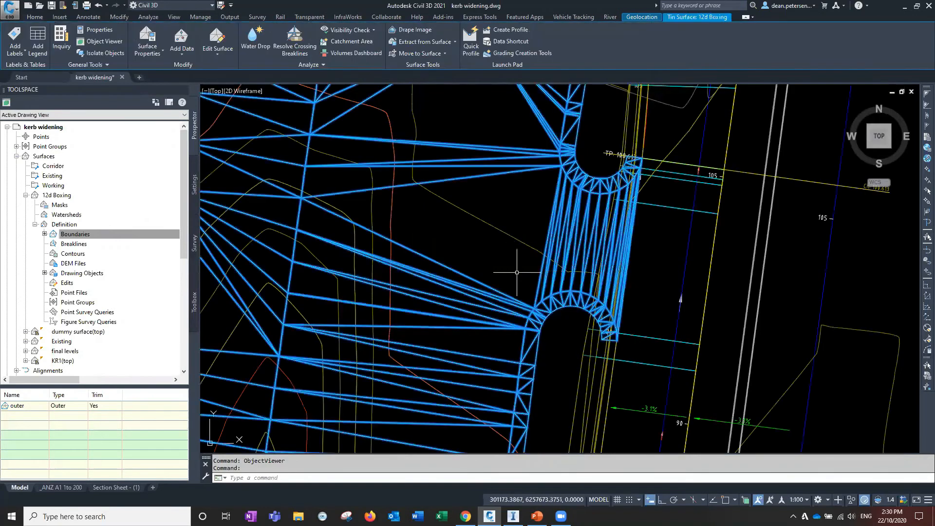
{"action": "left_click", "coordinate": [507, 234]}
{"action": "right_click", "coordinate": [468, 239]}
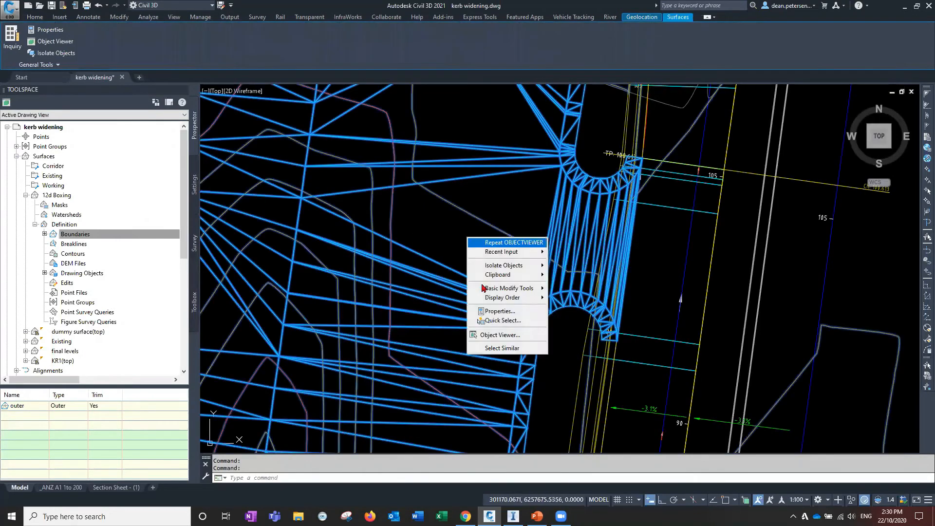
{"action": "left_click", "coordinate": [493, 335]}
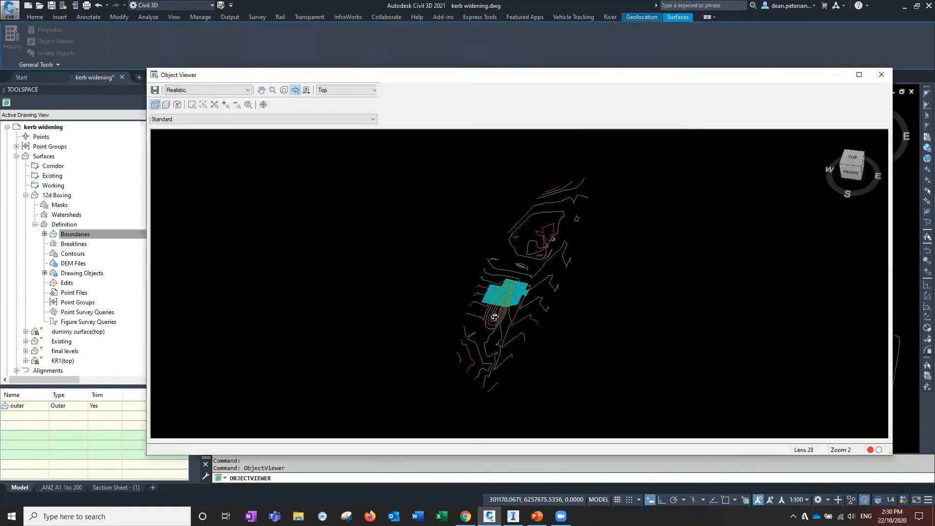
{"action": "scroll", "coordinate": [492, 326], "scroll_direction": "up", "scroll_amount": 5}
{"action": "left_click_drag", "start_coordinate": [486, 378], "coordinate": [471, 324]}
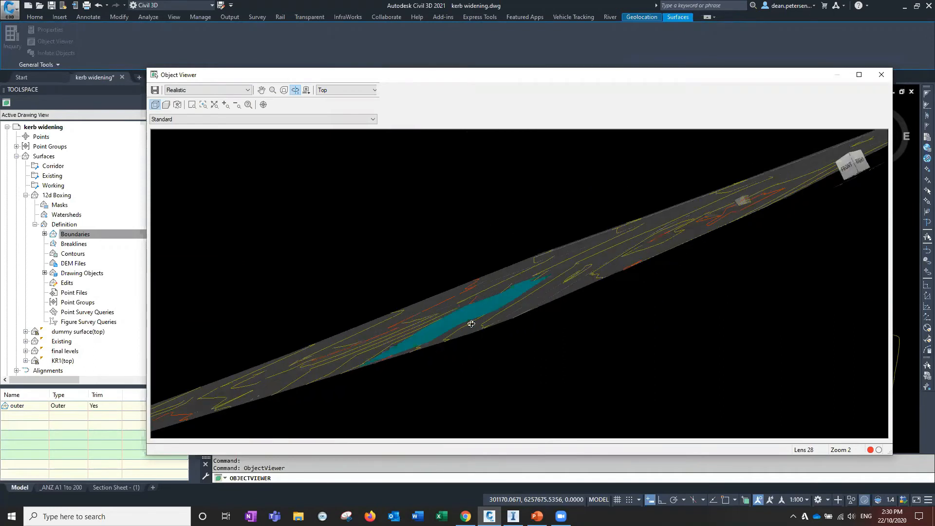
{"action": "left_click_drag", "start_coordinate": [484, 278], "coordinate": [455, 263]}
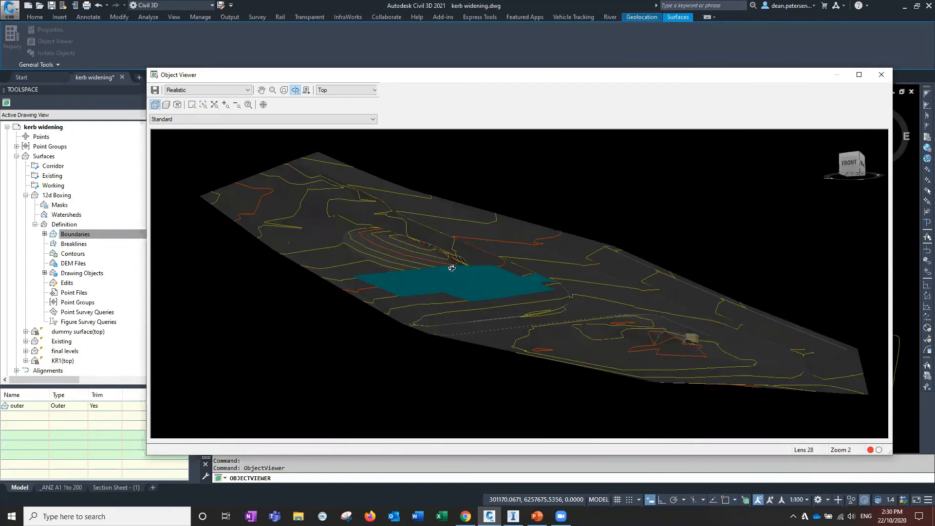
Close the Object Viewer and save the drawing
{"action": "left_click", "coordinate": [881, 75]}
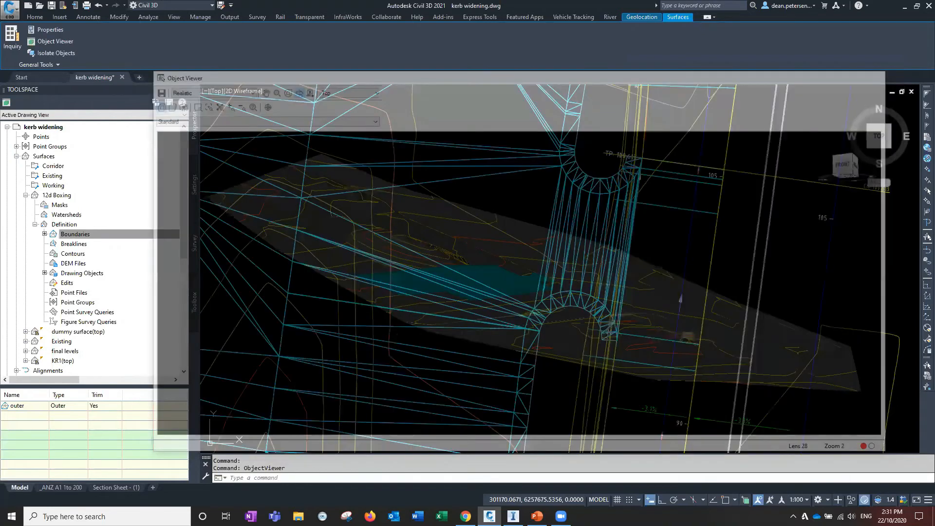
{"action": "scroll", "coordinate": [336, 292], "scroll_direction": "down", "scroll_amount": 5}
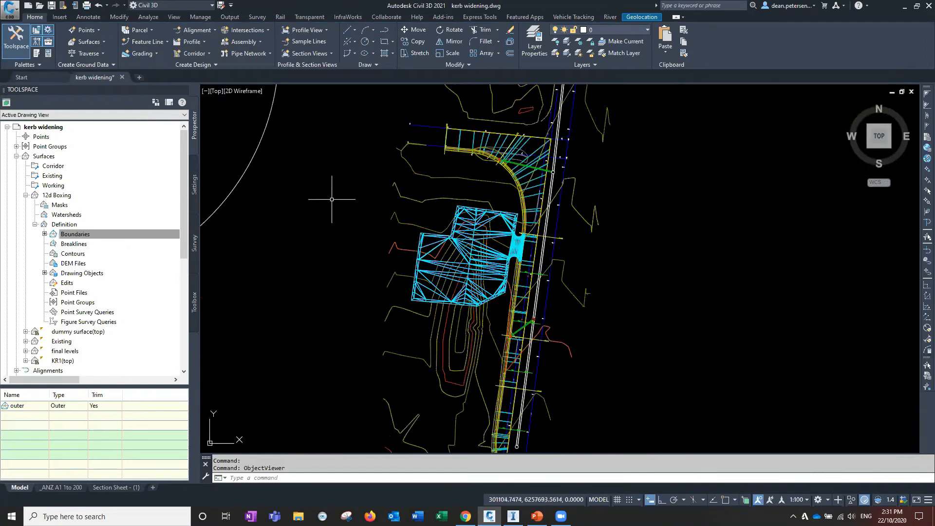
{"action": "left_click", "coordinate": [52, 6]}
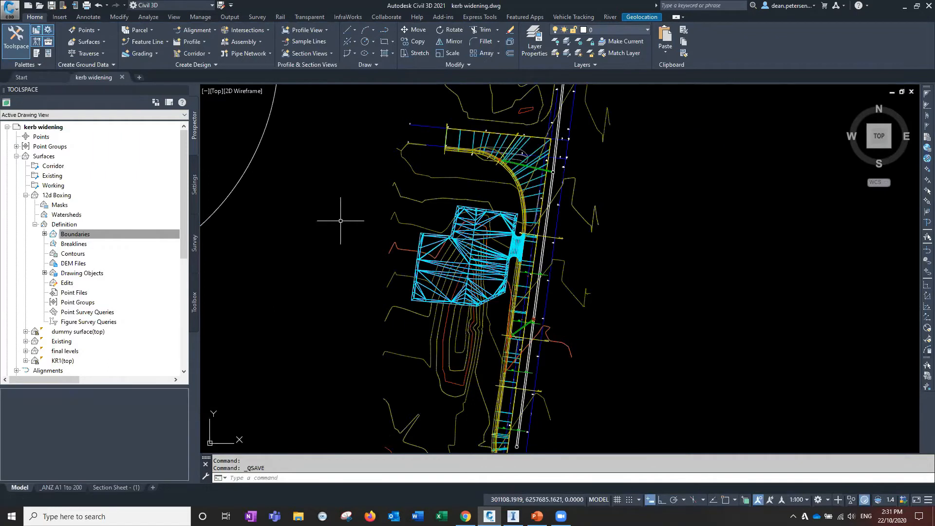
{"action": "middle_click_drag", "start_coordinate": [358, 202], "coordinate": [338, 220]}
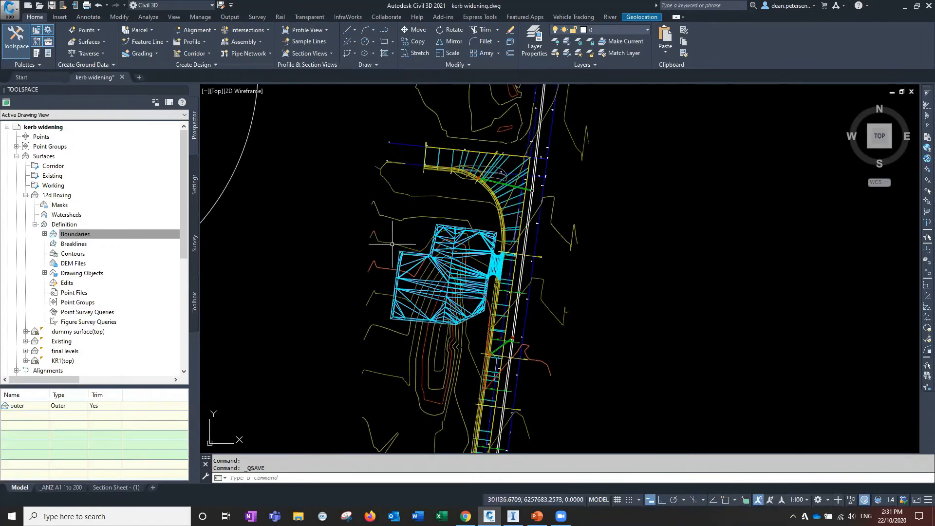
Open the Volumes Dashboard for the final levels surface and enlarge its panel over the drawing
{"action": "left_click", "coordinate": [449, 258]}
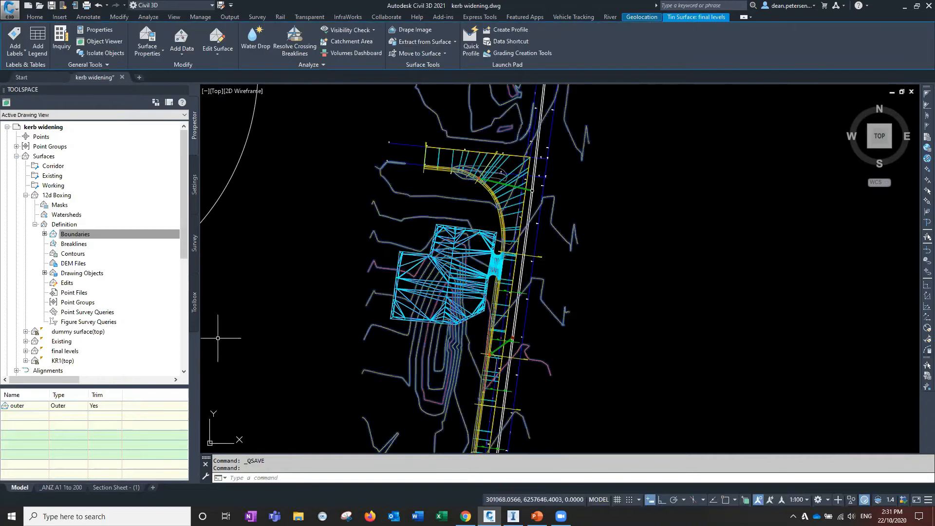
{"action": "left_click", "coordinate": [344, 54]}
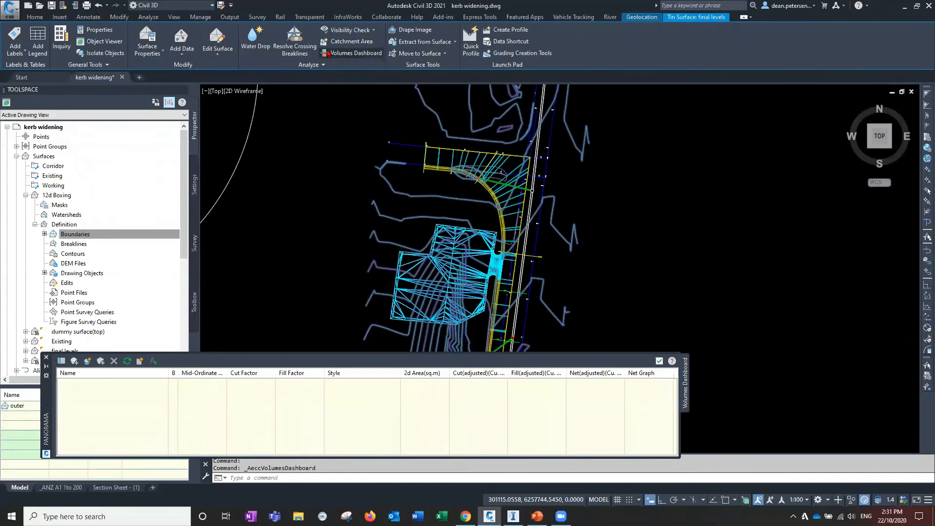
{"action": "mouse_move", "coordinate": [45, 399]}
{"action": "left_mouse_down"}
{"action": "mouse_move", "coordinate": [159, 208]}
{"action": "mouse_move", "coordinate": [215, 166]}
{"action": "left_mouse_up"}
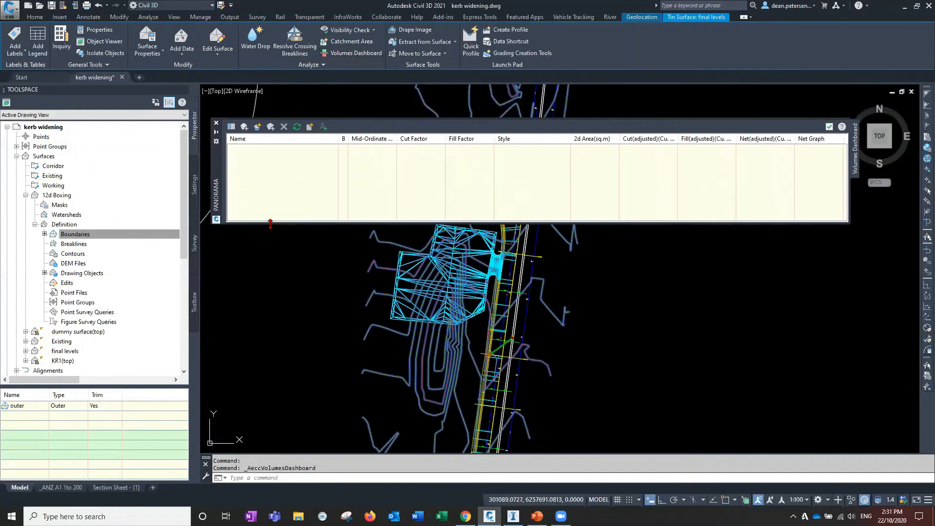
{"action": "left_click_drag", "start_coordinate": [270, 223], "coordinate": [272, 285]}
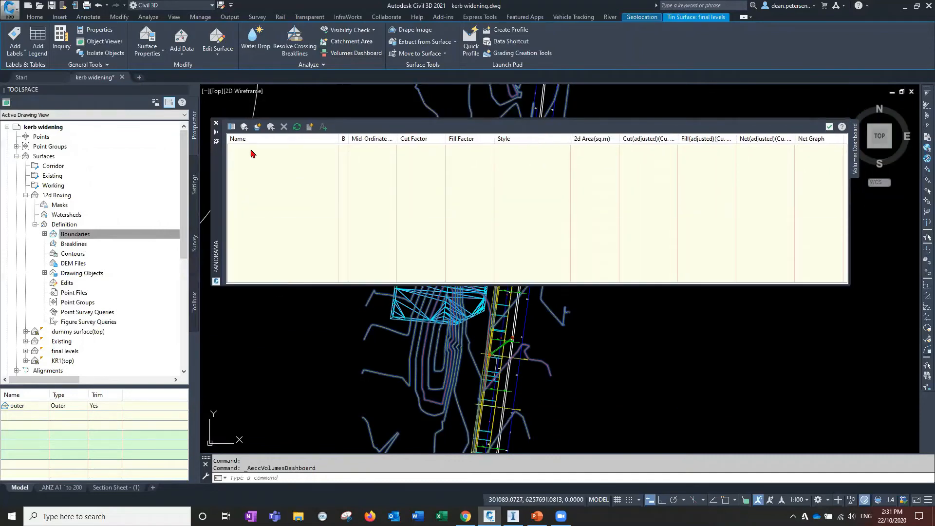
Create a new TIN volume surface named CP volumes with the description Design vs 12d boxing
{"action": "left_click", "coordinate": [257, 127]}
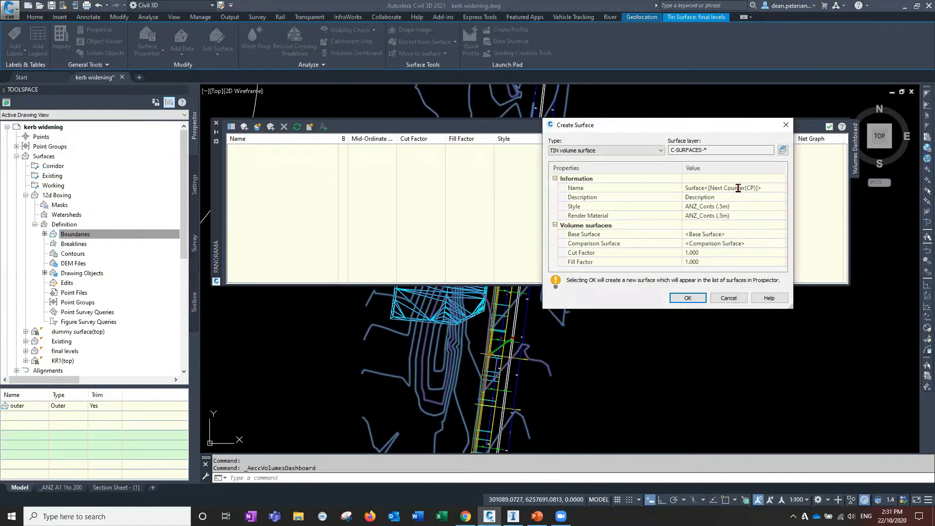
{"action": "left_click", "coordinate": [738, 188]}
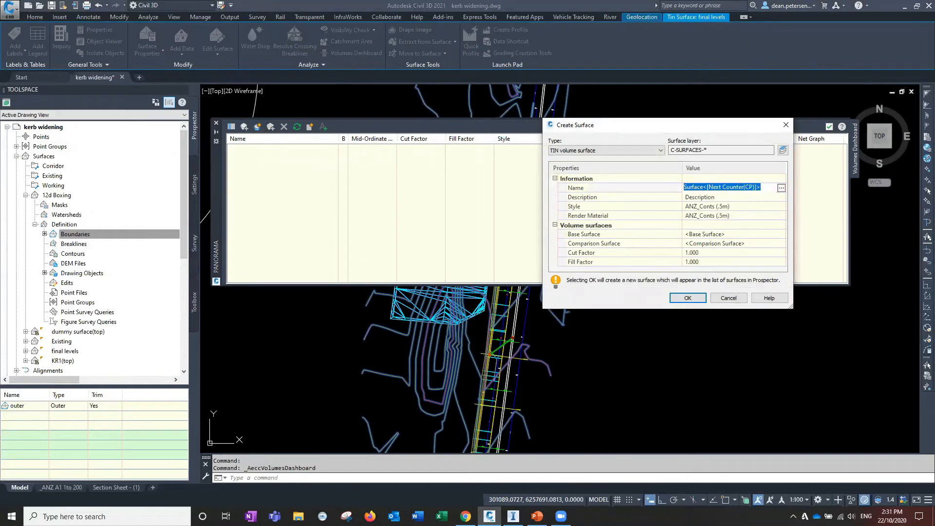
{"action": "type", "text": "CP volumes"}
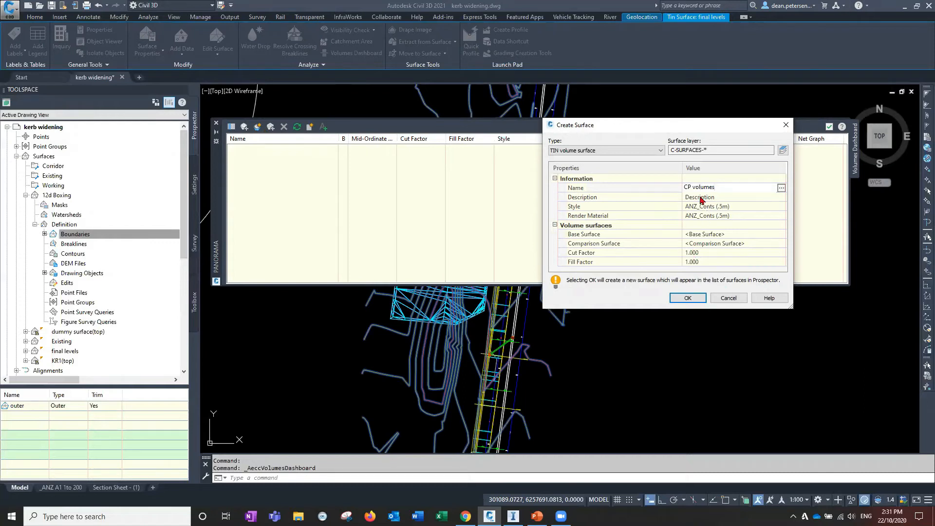
{"action": "left_click", "coordinate": [711, 198]}
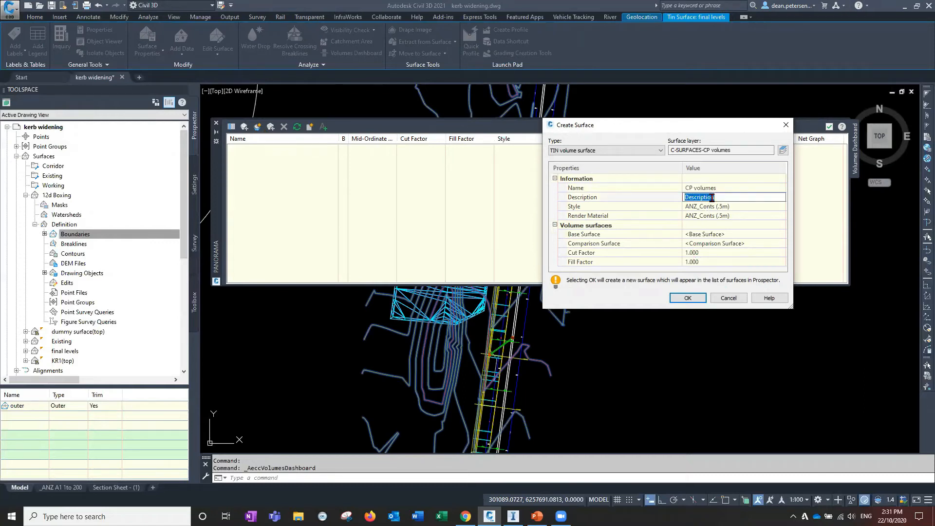
{"action": "type", "text": "Des"}
{"action": "type", "text": "12d"}
Set the new volume surface's style to ANZ_Analysis - Elevation (2D)
{"action": "left_click", "coordinate": [758, 206]}
{"action": "left_click", "coordinate": [780, 206]}
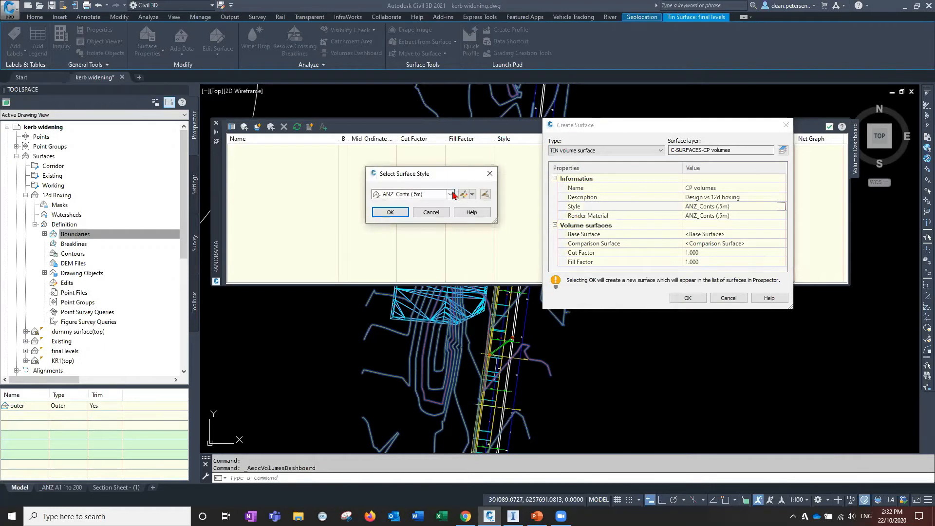
{"action": "left_click", "coordinate": [452, 195]}
{"action": "scroll", "coordinate": [439, 239], "scroll_direction": "up", "scroll_amount": 3}
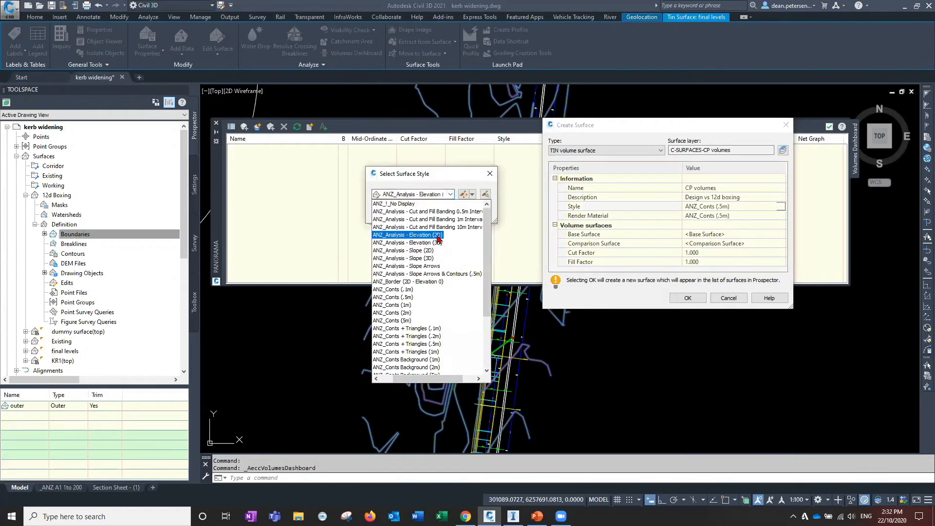
{"action": "left_click", "coordinate": [409, 197]}
{"action": "left_click", "coordinate": [389, 213]}
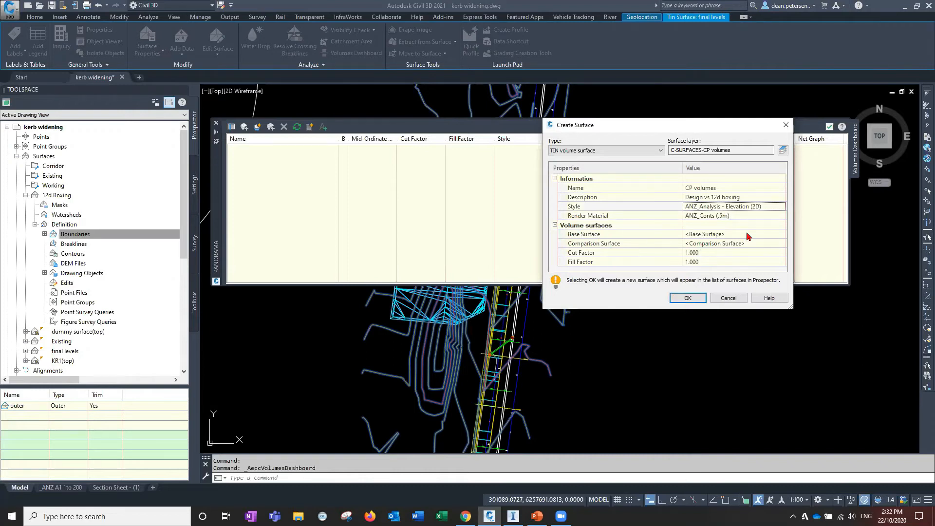
Set the base surface to final levels and the comparison surface to 12d Boxing, then create the volume surface
{"action": "left_click", "coordinate": [770, 235]}
{"action": "left_click", "coordinate": [780, 235]}
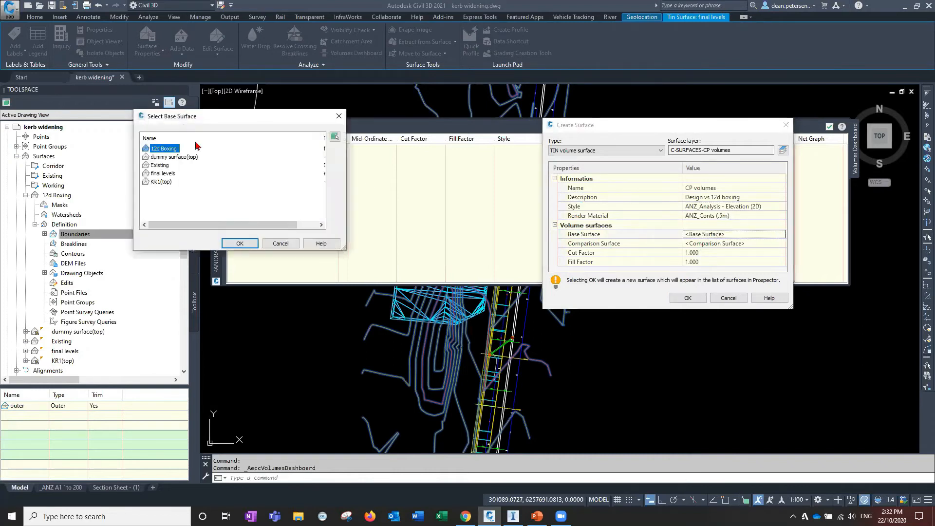
{"action": "left_click", "coordinate": [160, 174]}
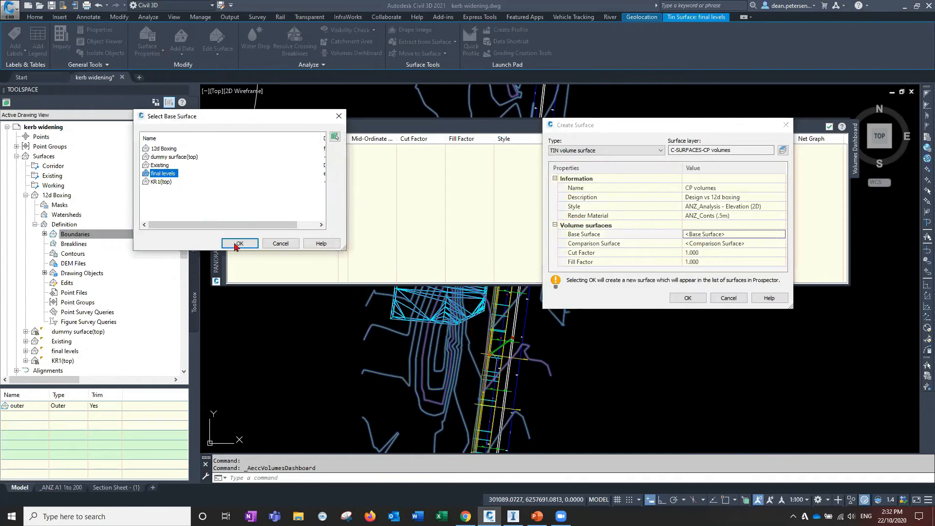
{"action": "key", "text": "Return"}
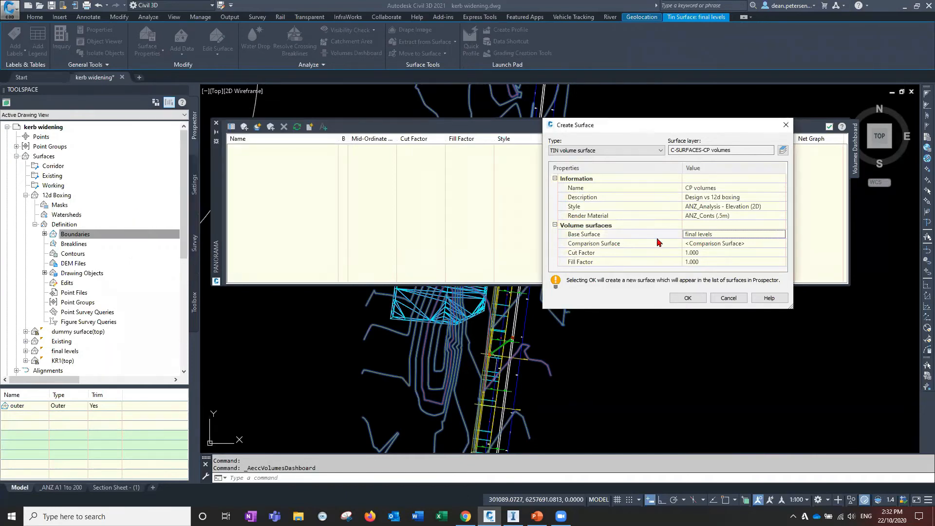
{"action": "left_click", "coordinate": [771, 244]}
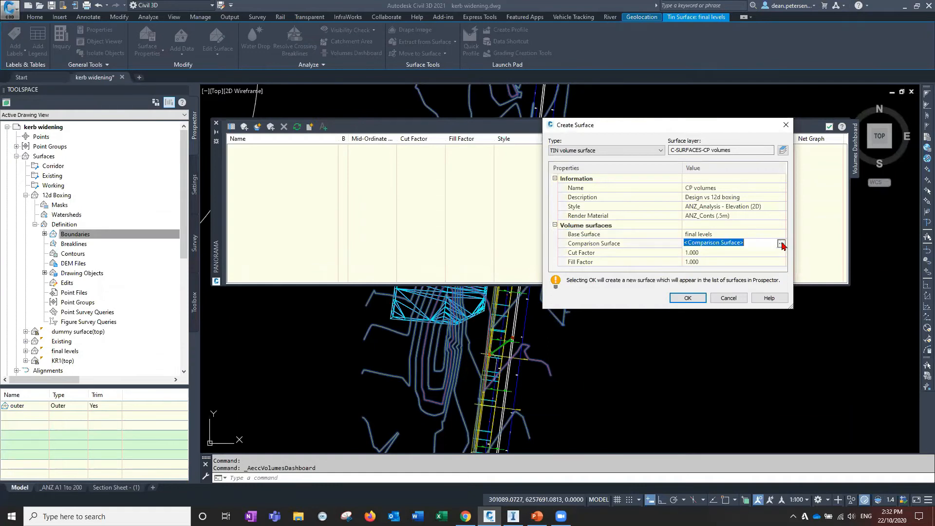
{"action": "left_click", "coordinate": [783, 243]}
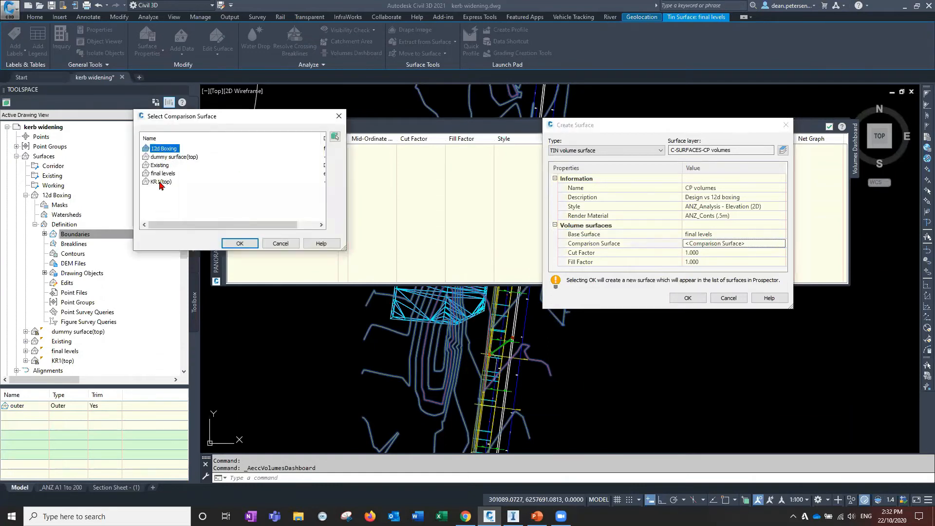
{"action": "left_click", "coordinate": [239, 244]}
{"action": "left_click", "coordinate": [687, 297]}
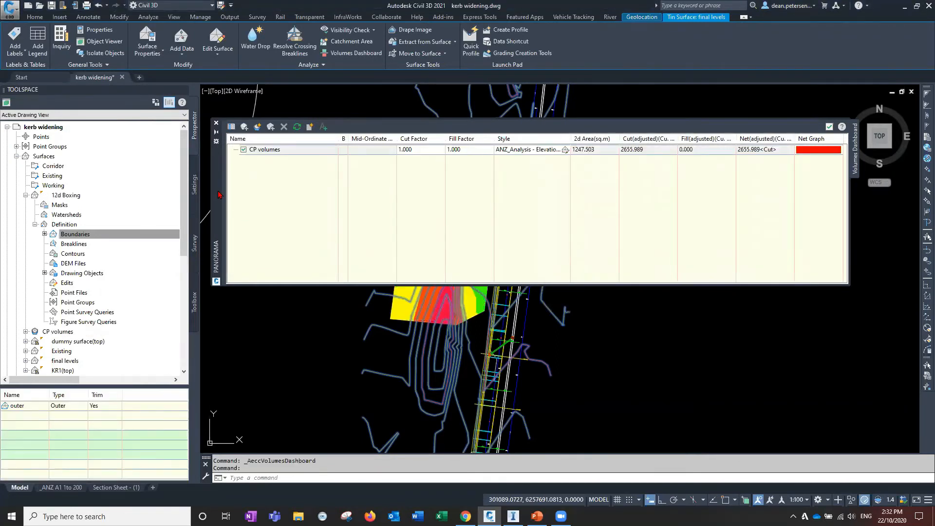
Set the CP volumes cut factor to 1.3 and fill factor to 0.9
{"action": "left_click_drag", "start_coordinate": [196, 403], "coordinate": [116, 471]}
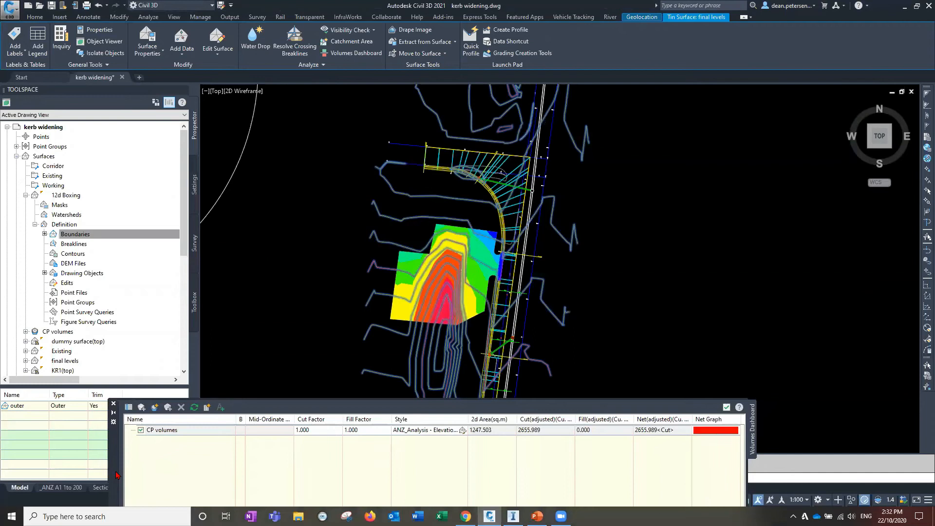
{"action": "left_click_drag", "start_coordinate": [117, 475], "coordinate": [254, 183]}
{"action": "mouse_move", "coordinate": [447, 297]}
{"action": "middle_mouse_down"}
{"action": "mouse_move", "coordinate": [390, 390]}
{"action": "mouse_move", "coordinate": [373, 376]}
{"action": "middle_mouse_up"}
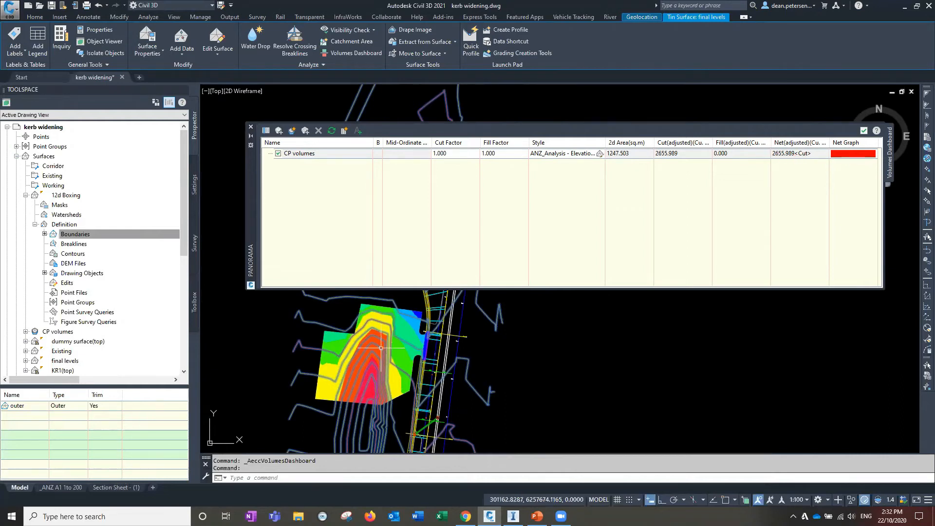
{"action": "middle_click_drag", "start_coordinate": [521, 363], "coordinate": [617, 375]}
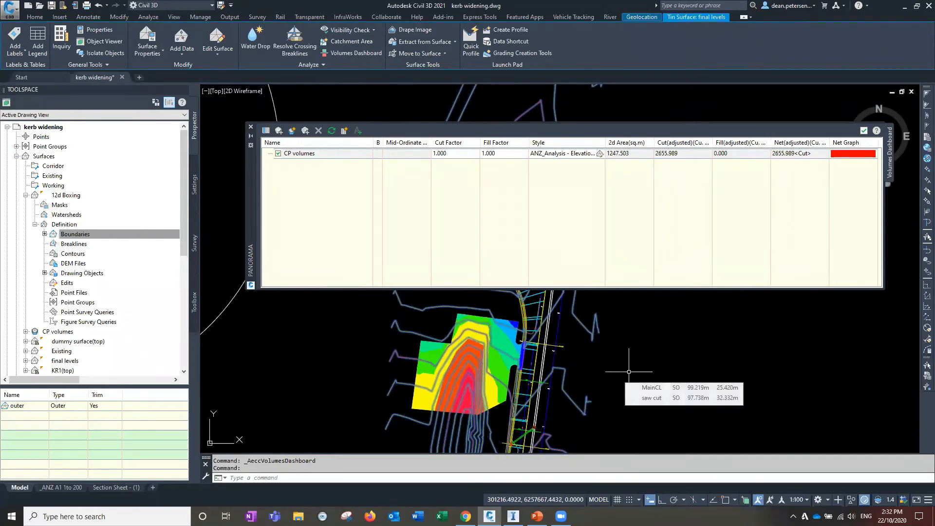
{"action": "double_click", "coordinate": [456, 153]}
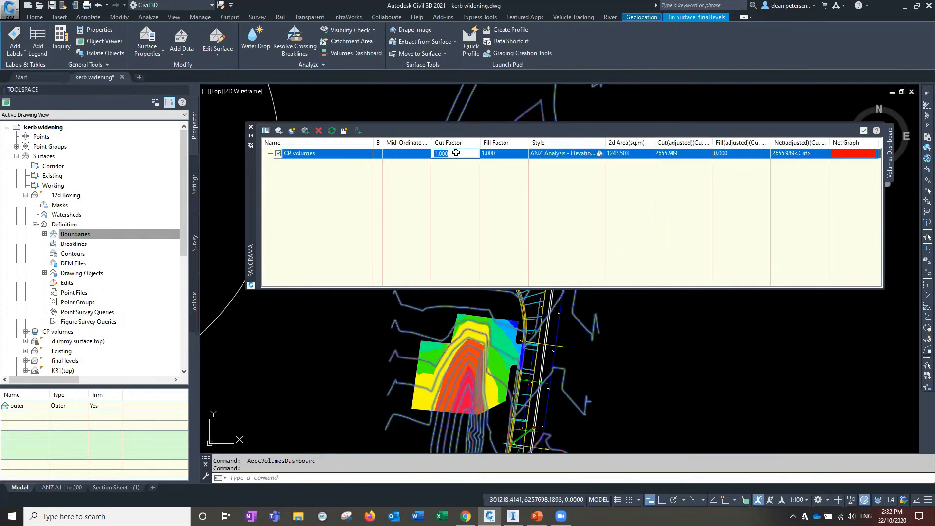
{"action": "type", "text": "1.3"}
{"action": "key", "text": "Tab"}
{"action": "type", "text": "0.9"}
{"action": "key", "text": "Return"}
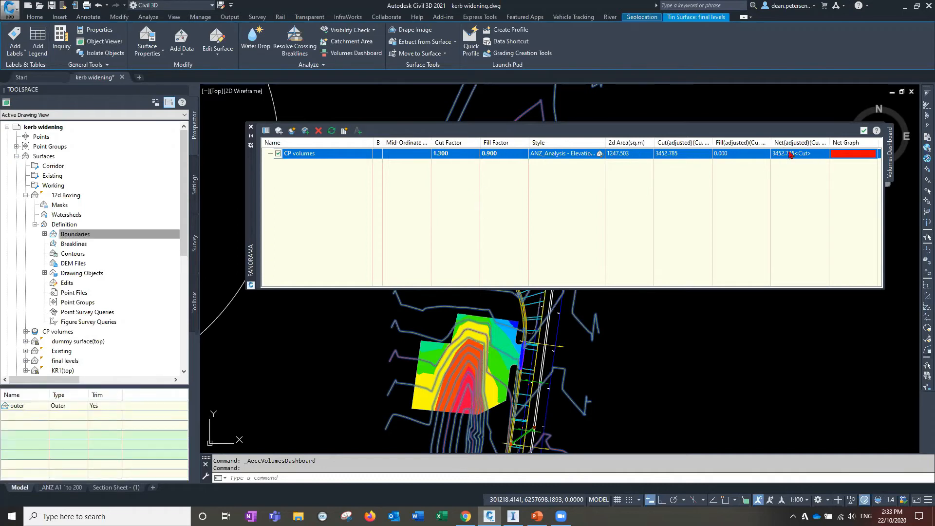
Reset the CP volumes cut and fill factors to 1
{"action": "left_click", "coordinate": [443, 154]}
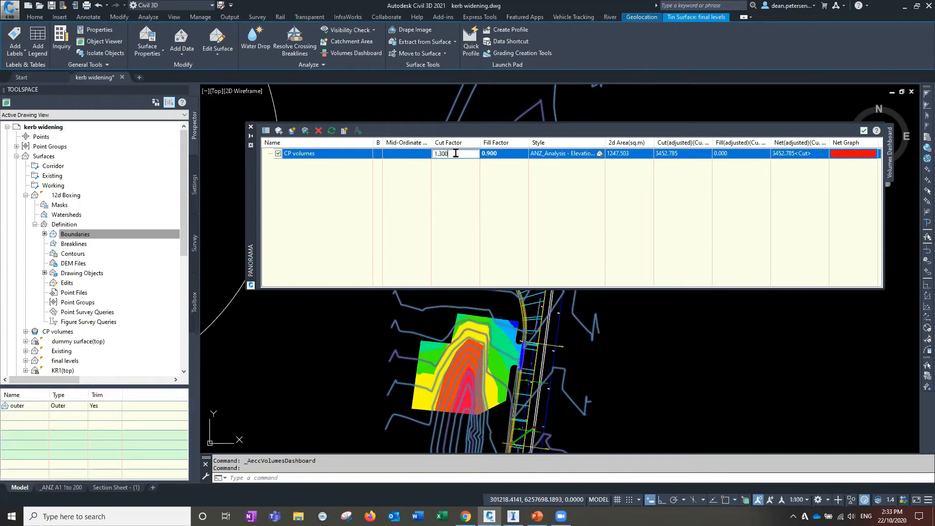
{"action": "type", "text": "1"}
{"action": "key", "text": "Tab"}
{"action": "type", "text": "1"}
{"action": "key", "text": "Return"}
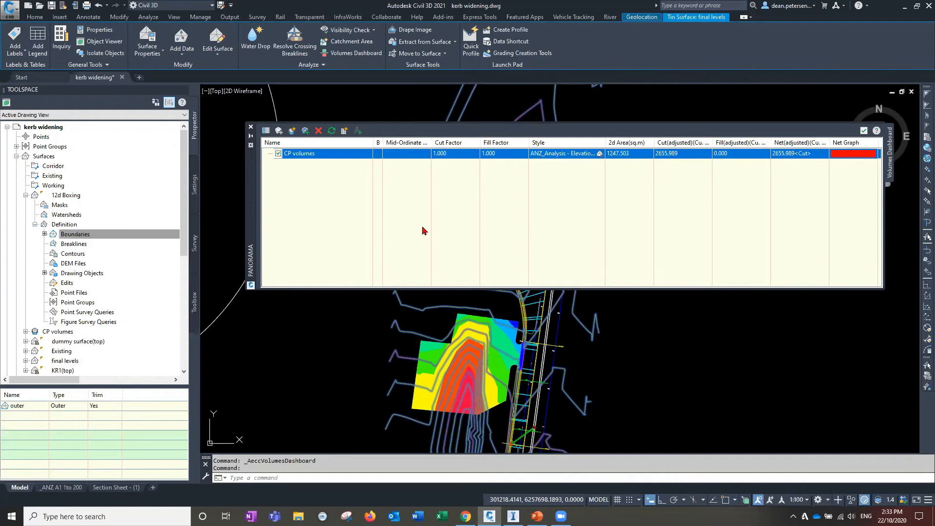
Examine the CP volumes elevation analysis around the boxing area in the drawing
{"action": "middle_click_drag", "start_coordinate": [323, 365], "coordinate": [275, 351]}
{"action": "scroll", "coordinate": [272, 360], "scroll_direction": "down", "scroll_amount": 1}
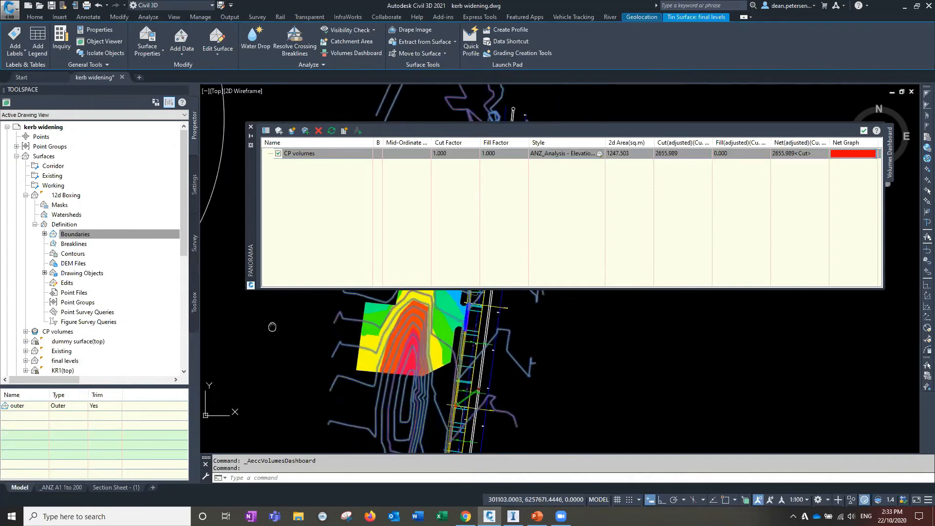
{"action": "scroll", "coordinate": [261, 370], "scroll_direction": "down", "scroll_amount": 1}
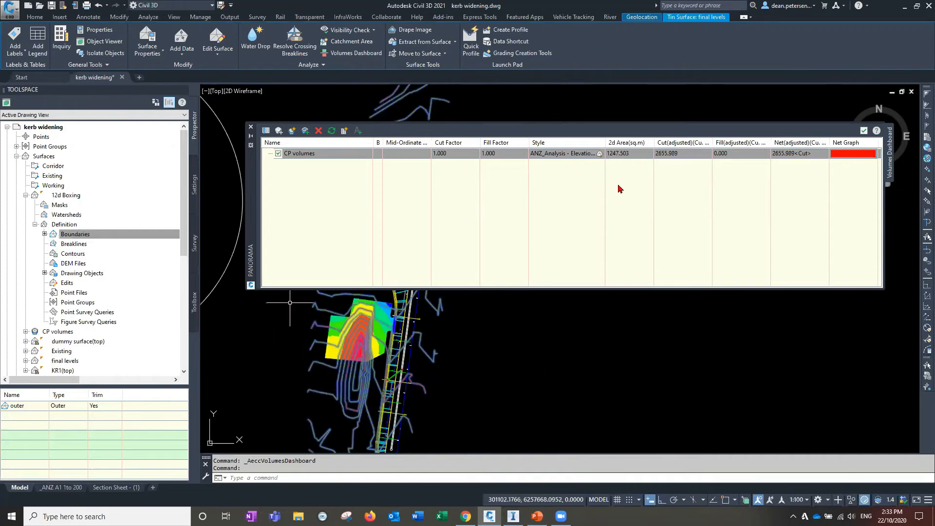
{"action": "middle_click_drag", "start_coordinate": [335, 369], "coordinate": [404, 441]}
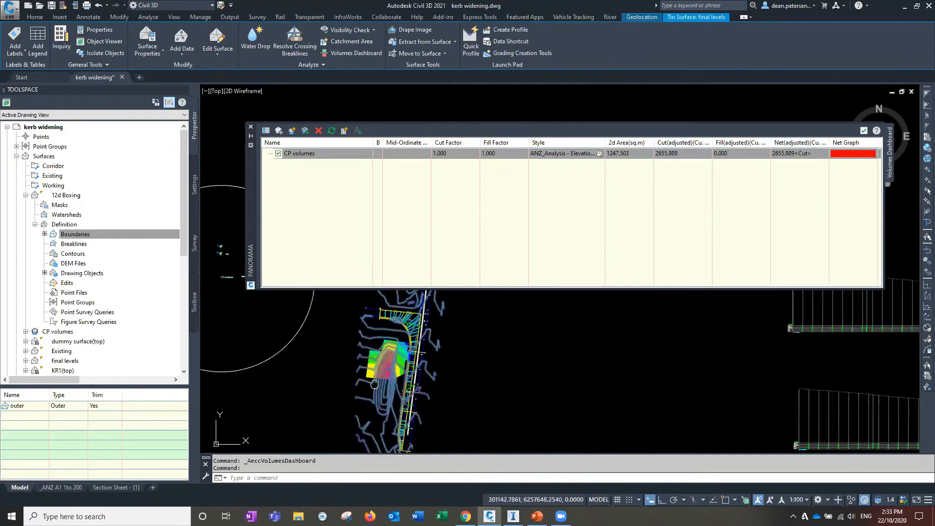
{"action": "scroll", "coordinate": [404, 441], "scroll_direction": "up", "scroll_amount": 3}
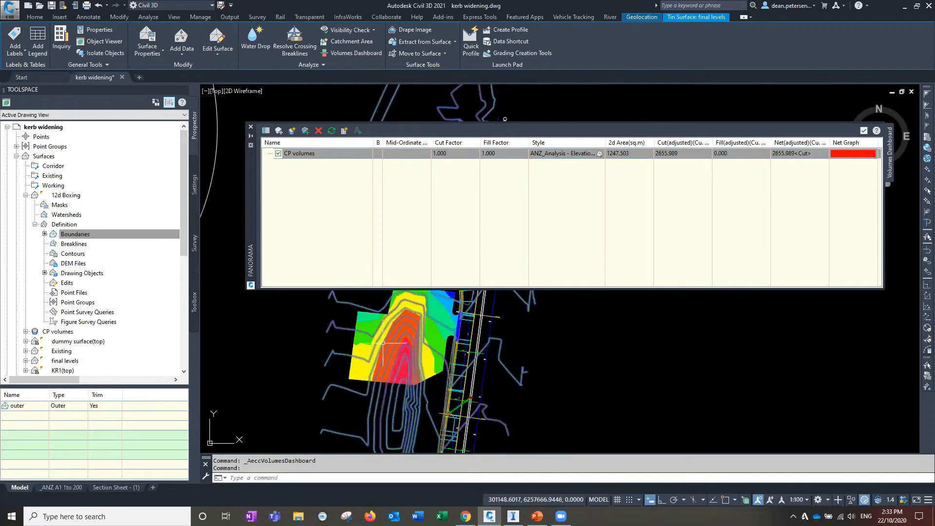
{"action": "middle_click_drag", "start_coordinate": [402, 341], "coordinate": [418, 364]}
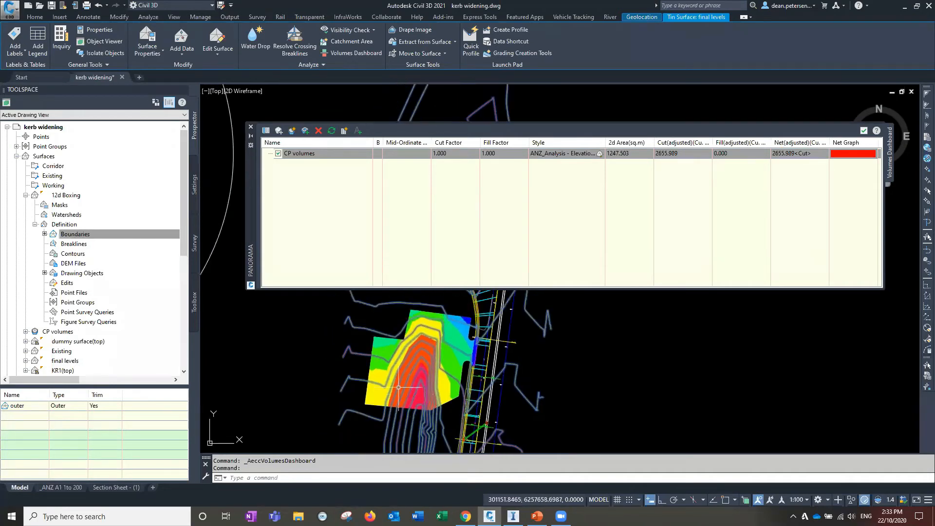
{"action": "middle_click_drag", "start_coordinate": [366, 429], "coordinate": [352, 427]}
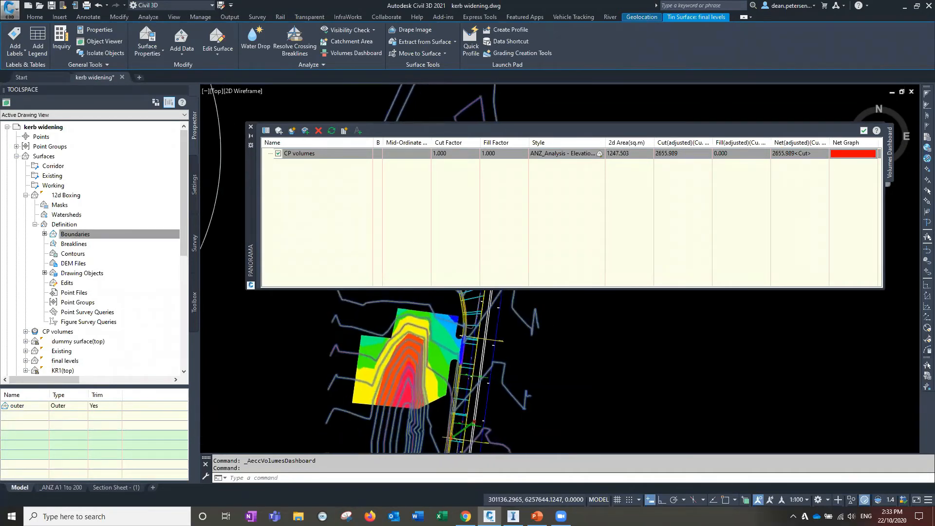
{"action": "scroll", "coordinate": [352, 428], "scroll_direction": "up", "scroll_amount": 2}
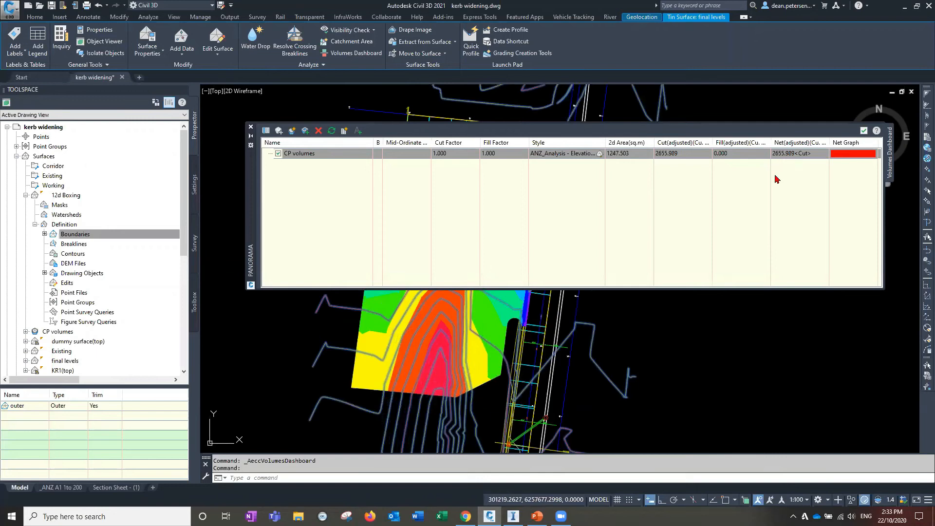
Draw a closed polyline around the boxing area of the volume surface
{"action": "middle_click", "coordinate": [292, 380]}
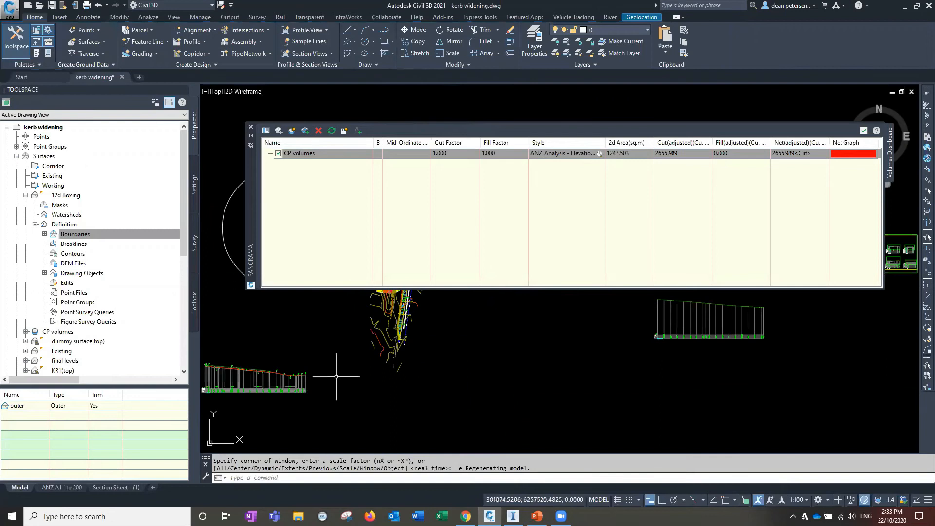
{"action": "scroll", "coordinate": [404, 379], "scroll_direction": "up", "scroll_amount": 5}
{"action": "scroll", "coordinate": [405, 379], "scroll_direction": "up", "scroll_amount": 6}
{"action": "middle_click_drag", "start_coordinate": [404, 379], "coordinate": [389, 440]}
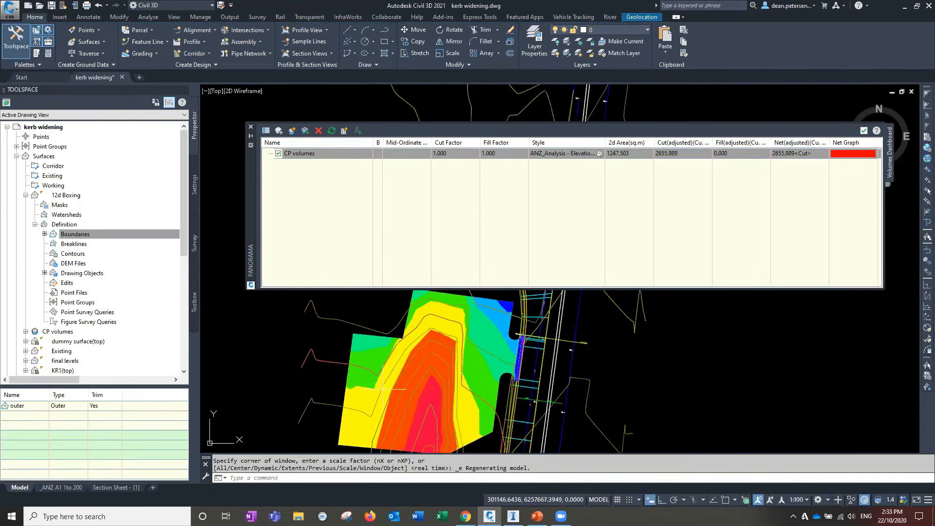
{"action": "scroll", "coordinate": [382, 389], "scroll_direction": "down", "scroll_amount": 2}
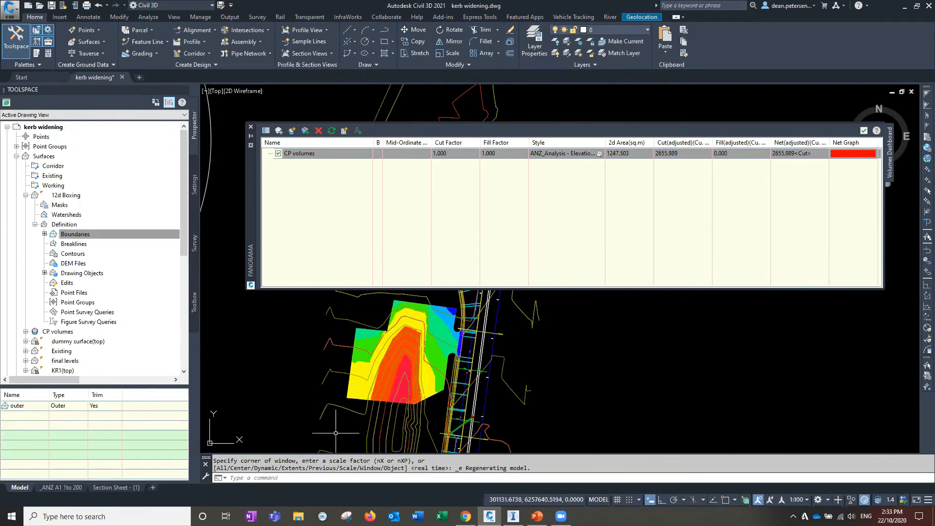
{"action": "type", "text": "pl"}
{"action": "key", "text": "Return"}
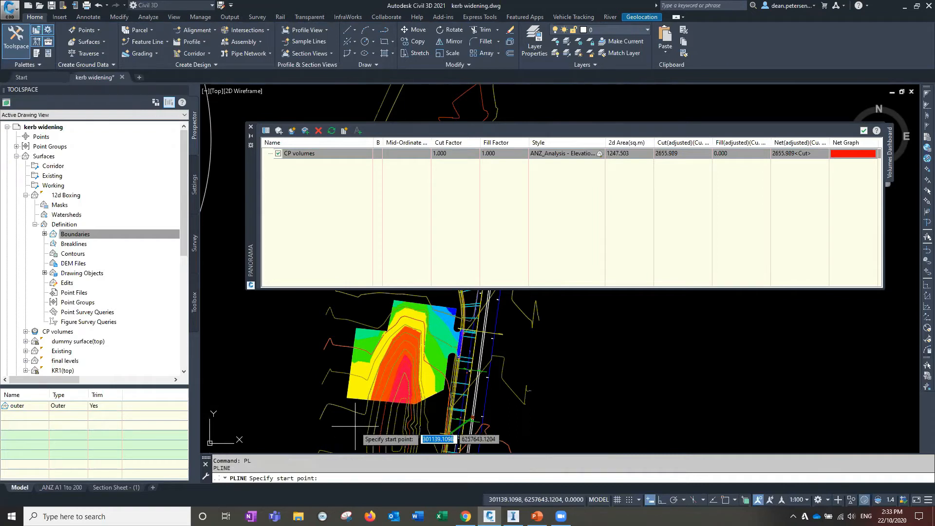
{"action": "left_click", "coordinate": [358, 425]}
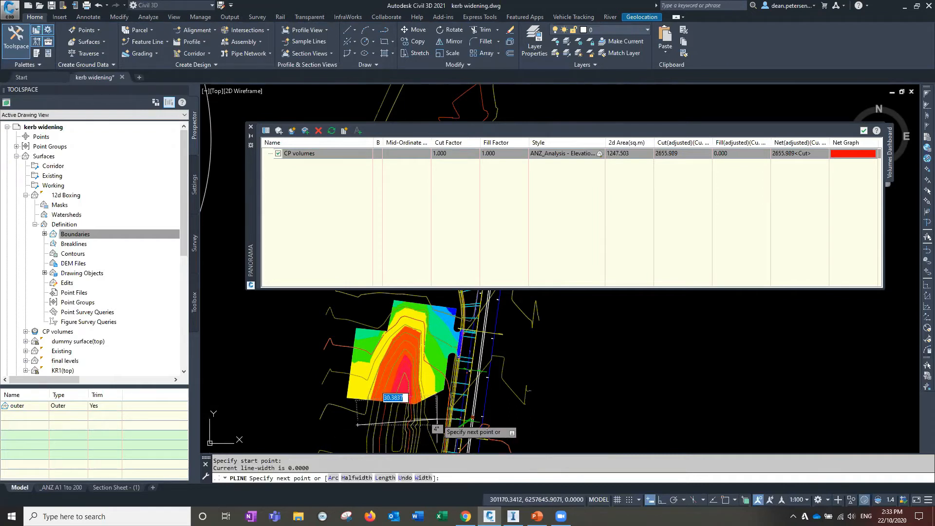
{"action": "left_click", "coordinate": [436, 419]}
{"action": "left_click", "coordinate": [425, 379]}
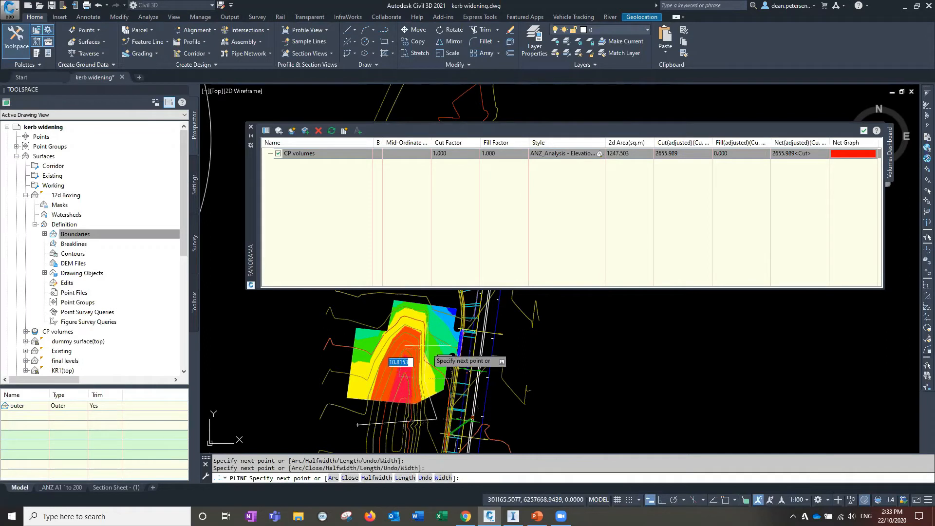
{"action": "left_click", "coordinate": [405, 324]}
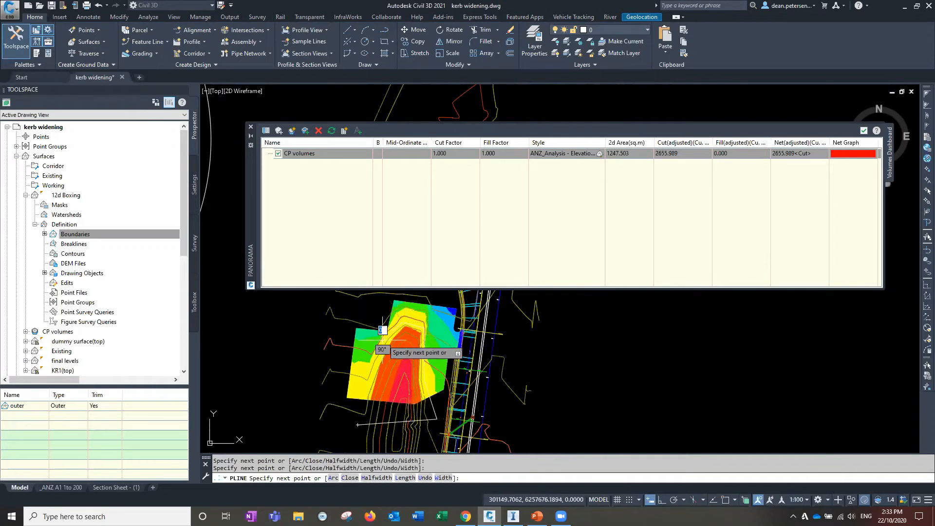
{"action": "left_click", "coordinate": [361, 387]}
{"action": "left_click", "coordinate": [358, 424]}
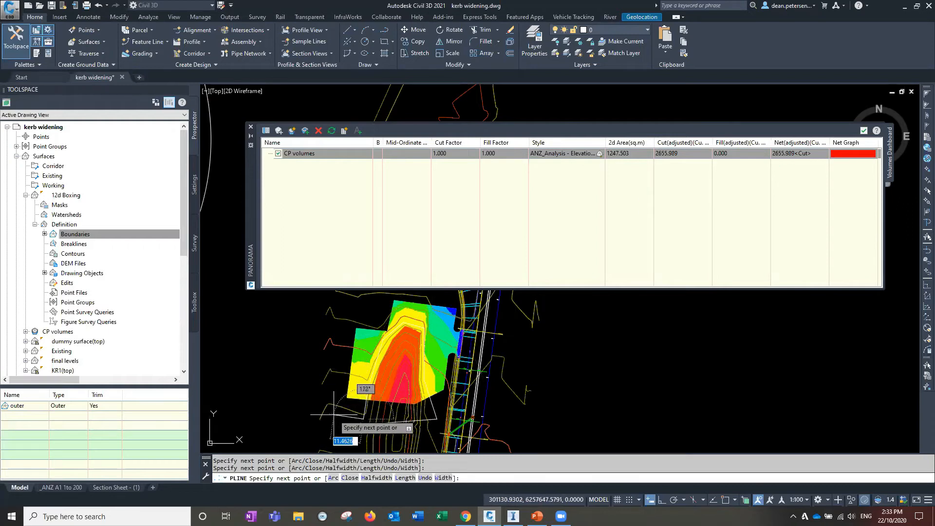
{"action": "left_click", "coordinate": [348, 479]}
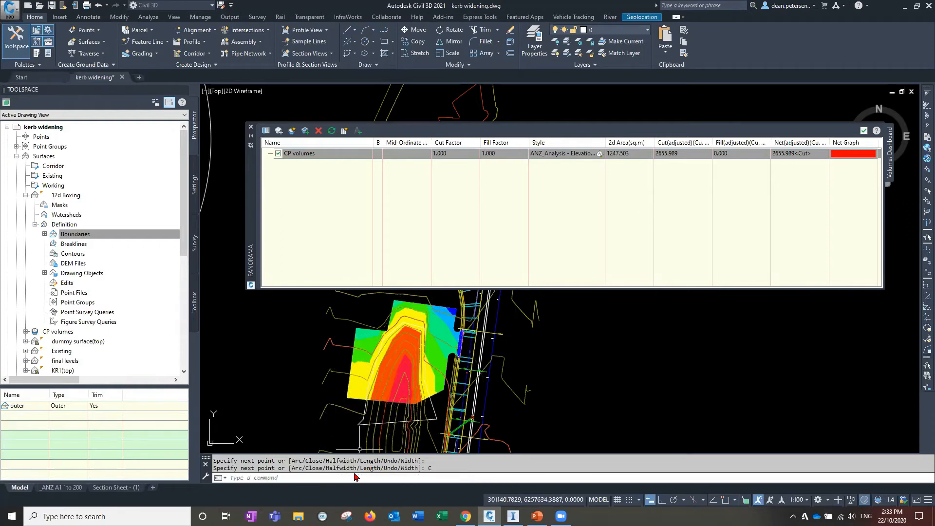
Stretch the polyline's corner vertices with grips to refine the boundary around the boxing
{"action": "scroll", "coordinate": [357, 417], "scroll_direction": "up", "scroll_amount": 3}
{"action": "left_click", "coordinate": [357, 414]}
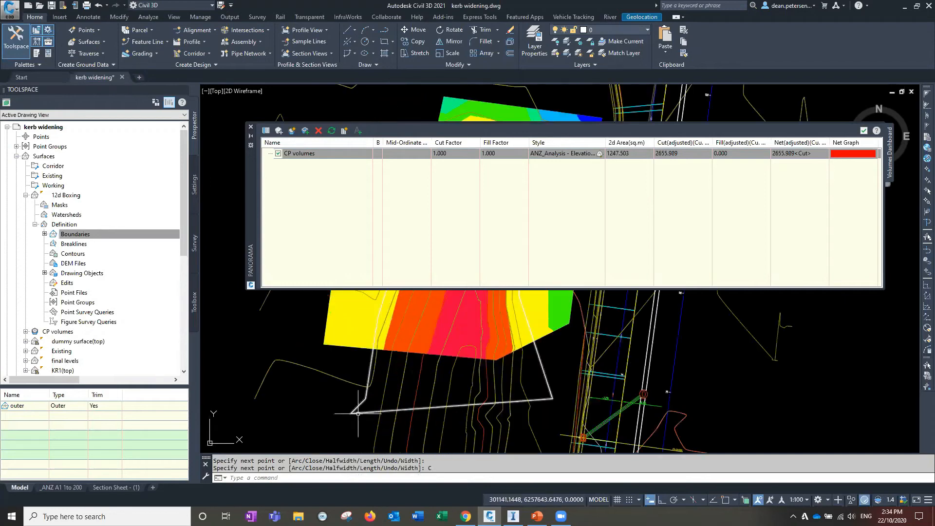
{"action": "left_click", "coordinate": [351, 413]}
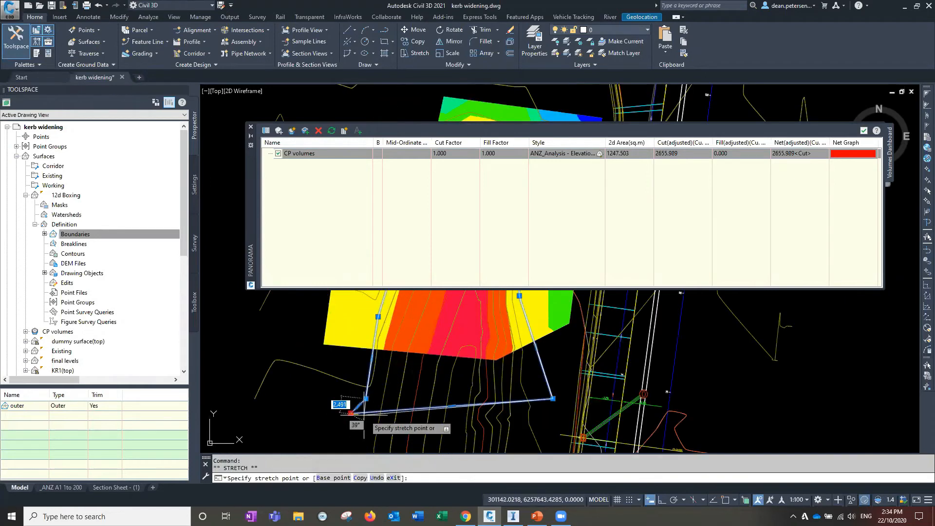
{"action": "left_click", "coordinate": [392, 405]}
{"action": "scroll", "coordinate": [407, 392], "scroll_direction": "down", "scroll_amount": 2}
{"action": "middle_click_drag", "start_coordinate": [421, 322], "coordinate": [383, 400]}
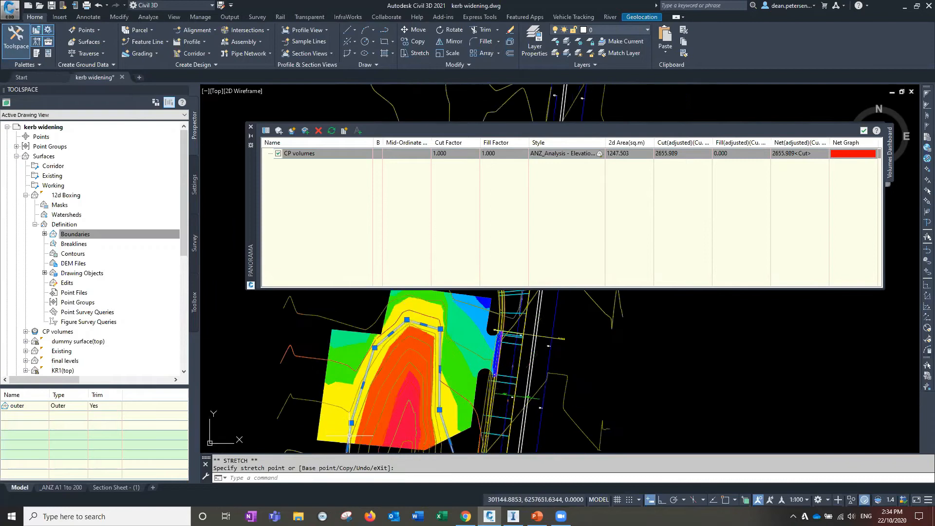
{"action": "scroll", "coordinate": [383, 395], "scroll_direction": "down", "scroll_amount": 2}
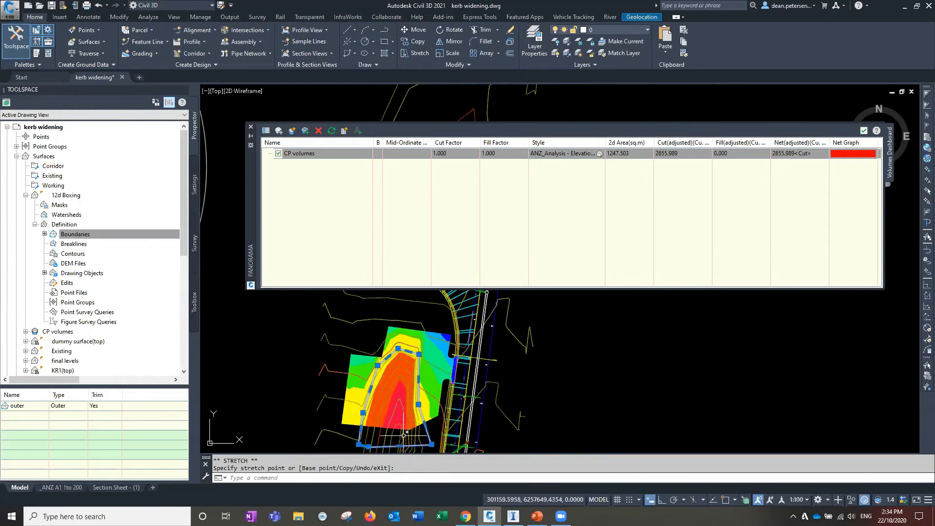
{"action": "middle_click_drag", "start_coordinate": [347, 417], "coordinate": [357, 403]}
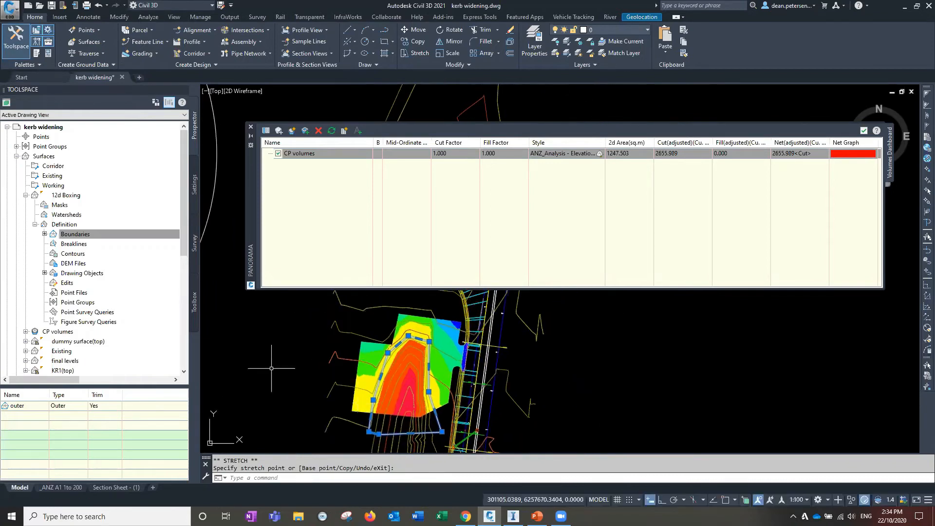
{"action": "key", "text": "Escape"}
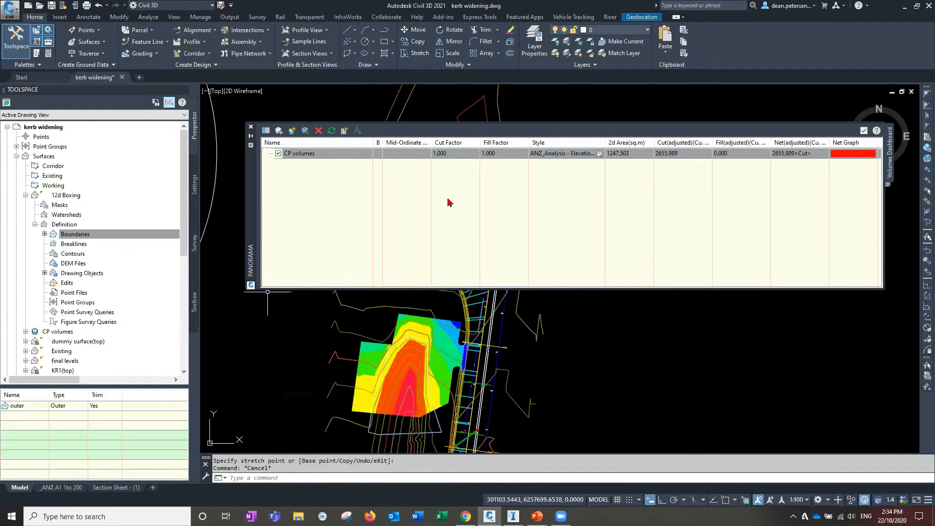
Add a bounded volume to CP volumes using the drawn polyline as its boundary, and expand its entry
{"action": "left_click", "coordinate": [340, 155]}
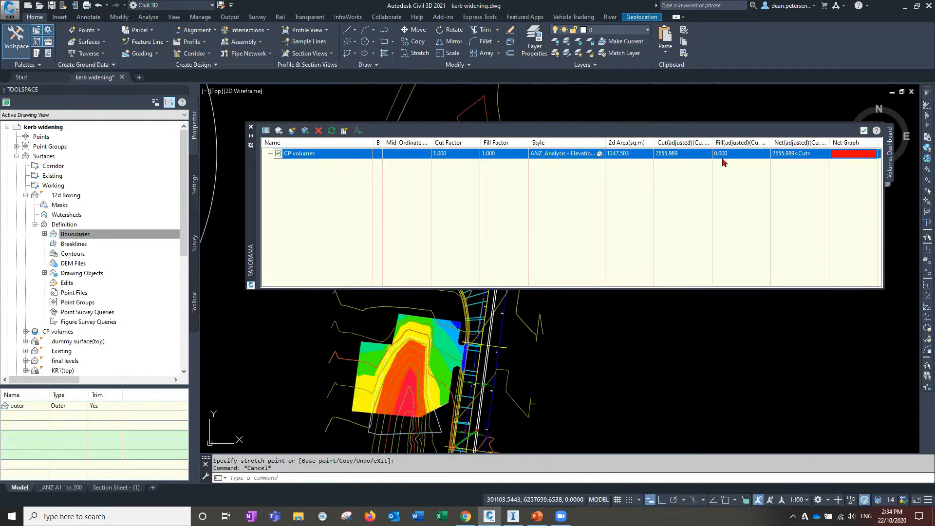
{"action": "left_click", "coordinate": [305, 131]}
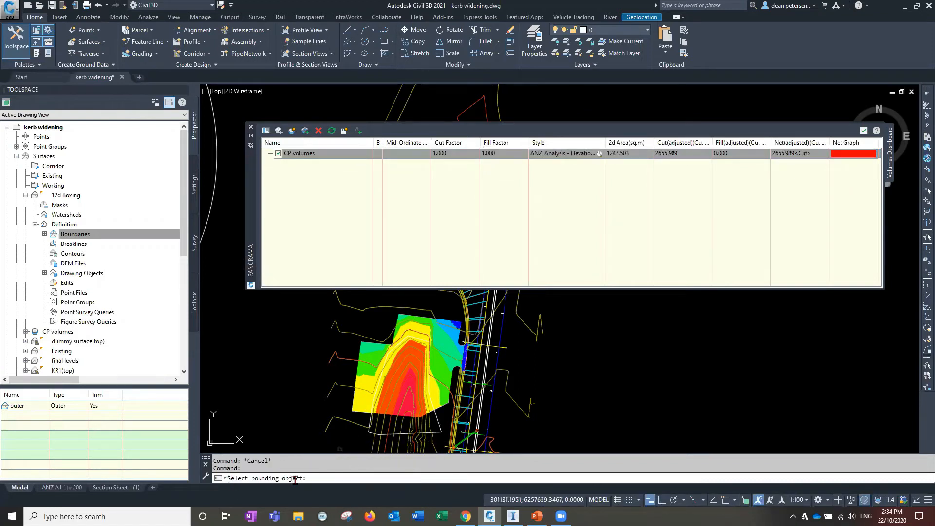
{"action": "left_click", "coordinate": [389, 432]}
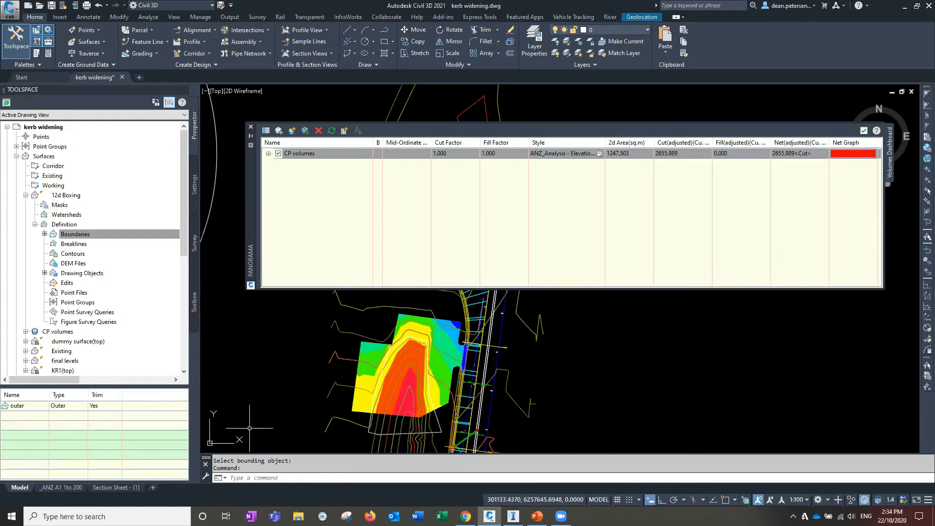
{"action": "left_click", "coordinate": [268, 154]}
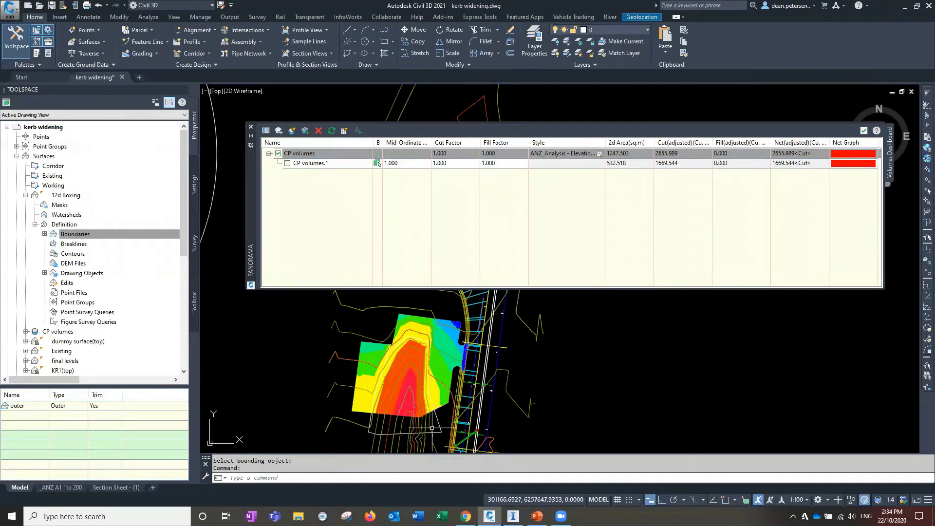
Turn on the display of the bounded volume's boundary in the drawing
{"action": "middle_click_drag", "start_coordinate": [397, 399], "coordinate": [496, 392]}
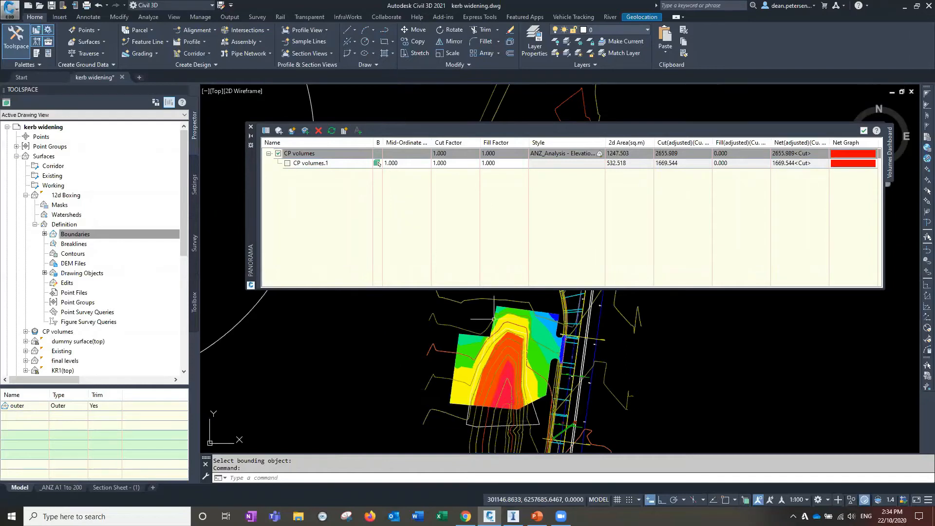
{"action": "middle_click_drag", "start_coordinate": [483, 374], "coordinate": [468, 377]}
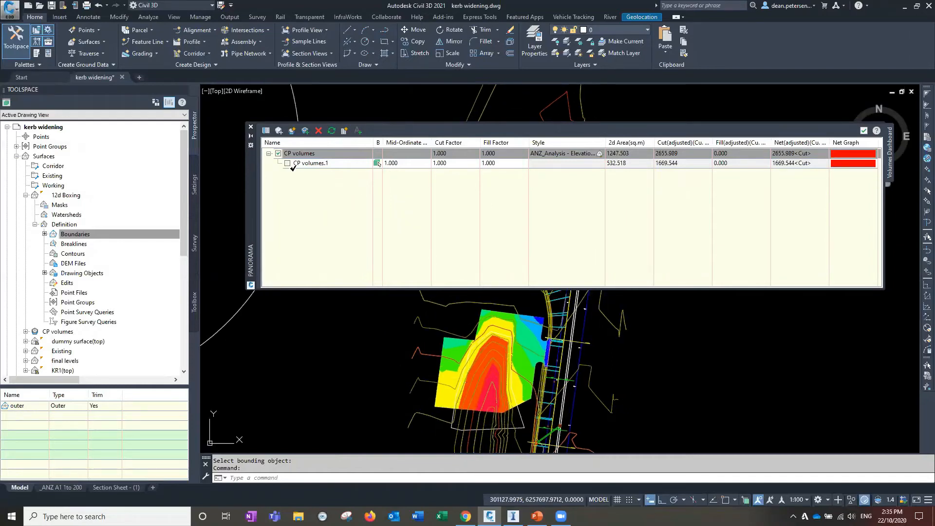
{"action": "left_click", "coordinate": [275, 163]}
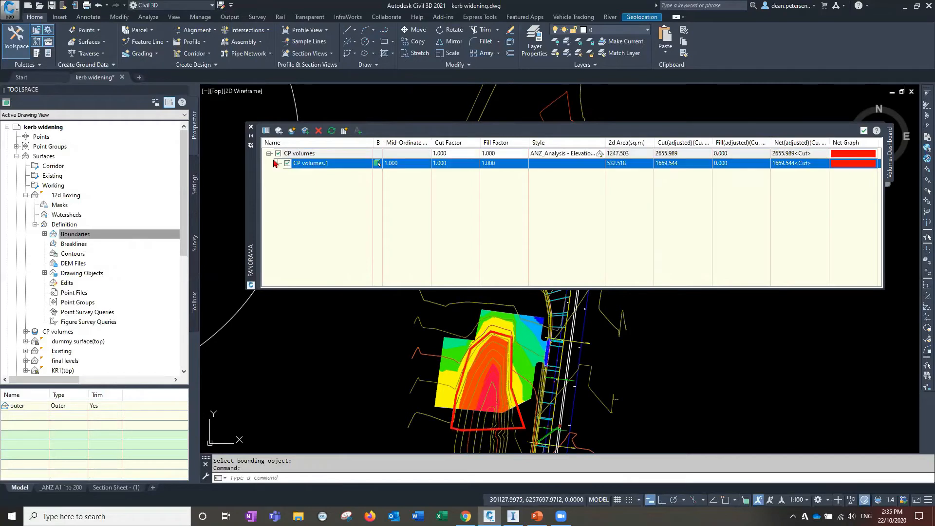
Rename the bounded volume to stockpile
{"action": "left_click", "coordinate": [311, 164]}
{"action": "left_click_drag", "start_coordinate": [331, 164], "coordinate": [293, 164]}
{"action": "left_click", "coordinate": [344, 242]}
{"action": "left_click", "coordinate": [339, 164]}
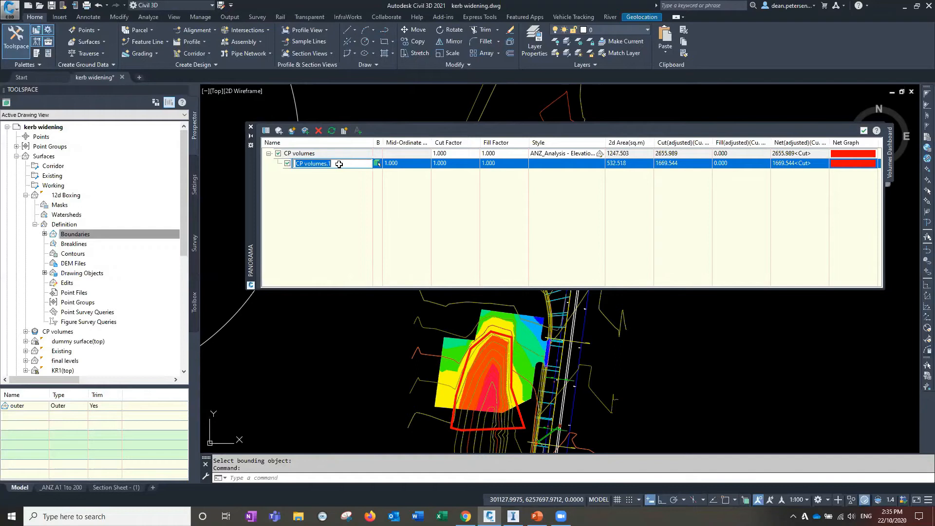
{"action": "type", "text": "stockpile"}
{"action": "left_click", "coordinate": [343, 234]}
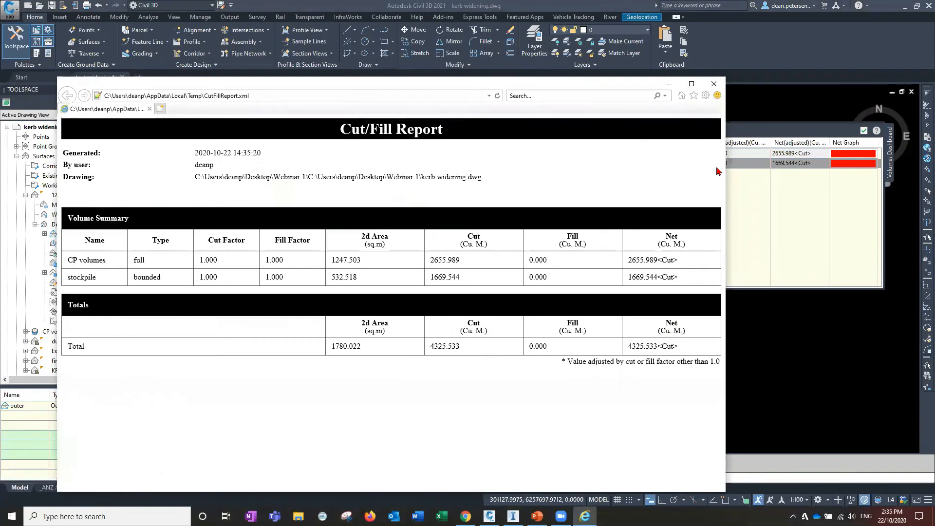
Copy the whole Cut/Fill Report and paste it into a new blank Excel workbook
{"action": "left_click_drag", "start_coordinate": [725, 165], "coordinate": [859, 166]}
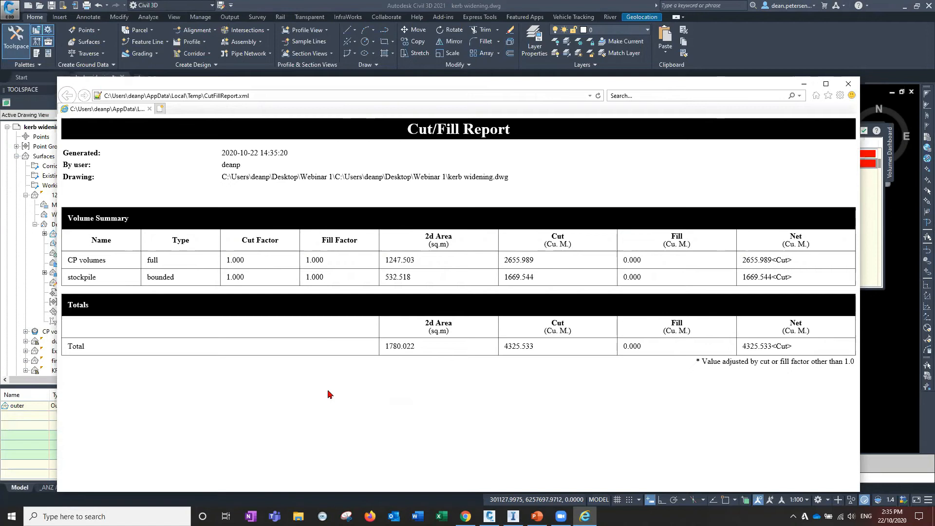
{"action": "key", "text": "ctrl+a"}
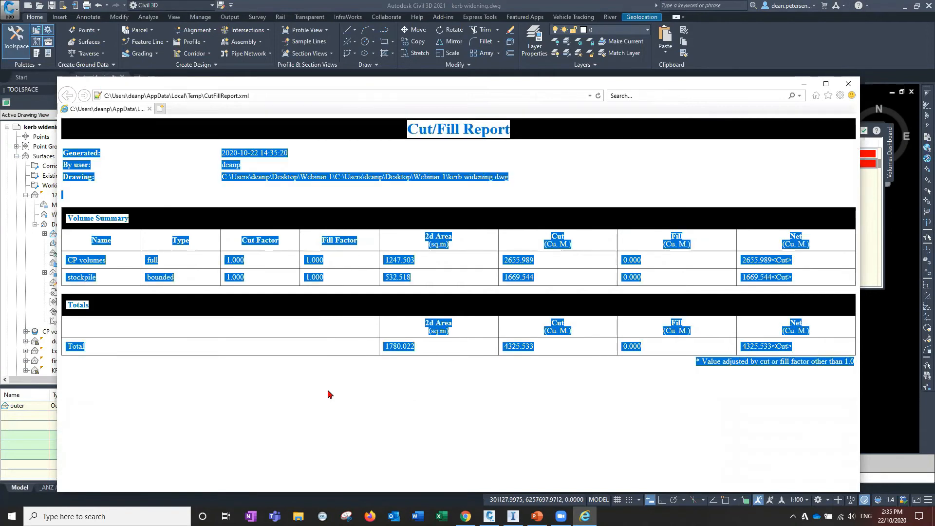
{"action": "left_click", "coordinate": [441, 516]}
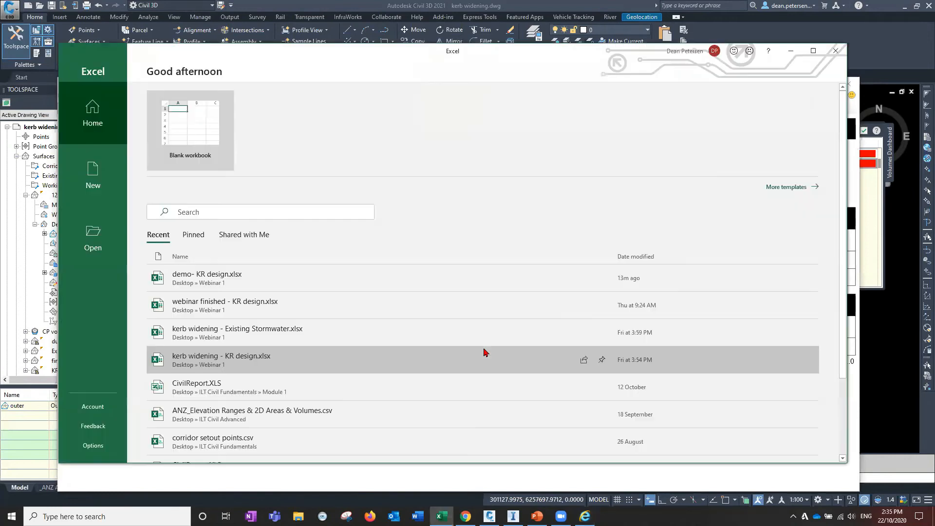
{"action": "left_click", "coordinate": [179, 136]}
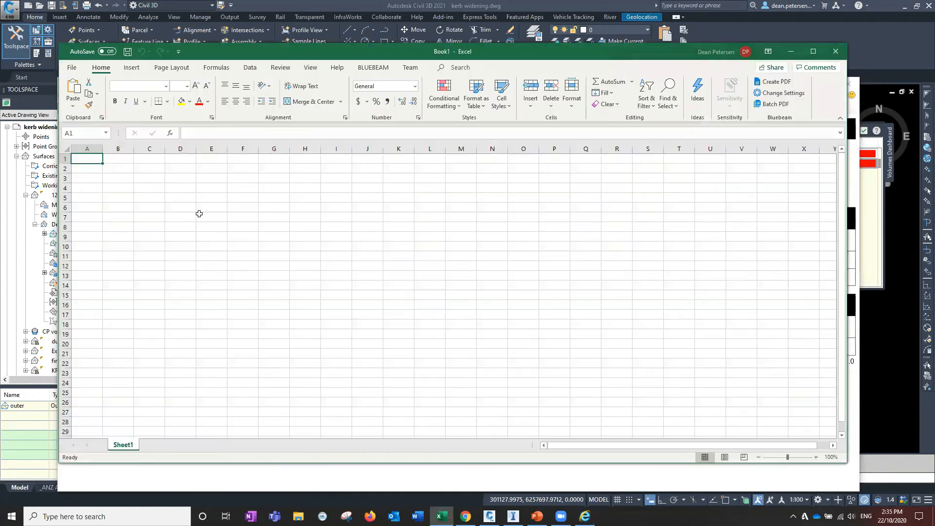
{"action": "key", "text": "ctrl+v"}
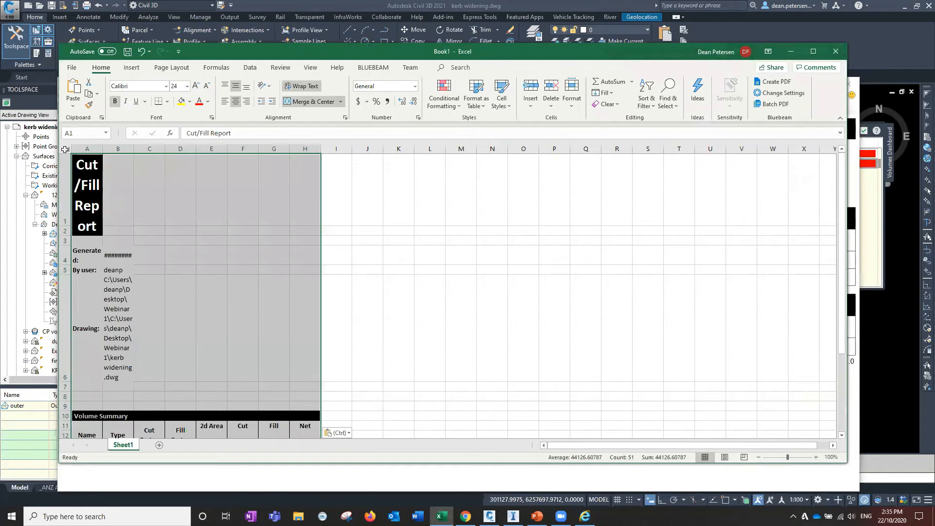
Autofit the worksheet's column widths and review the pasted volume summary and totals
{"action": "left_click", "coordinate": [65, 149]}
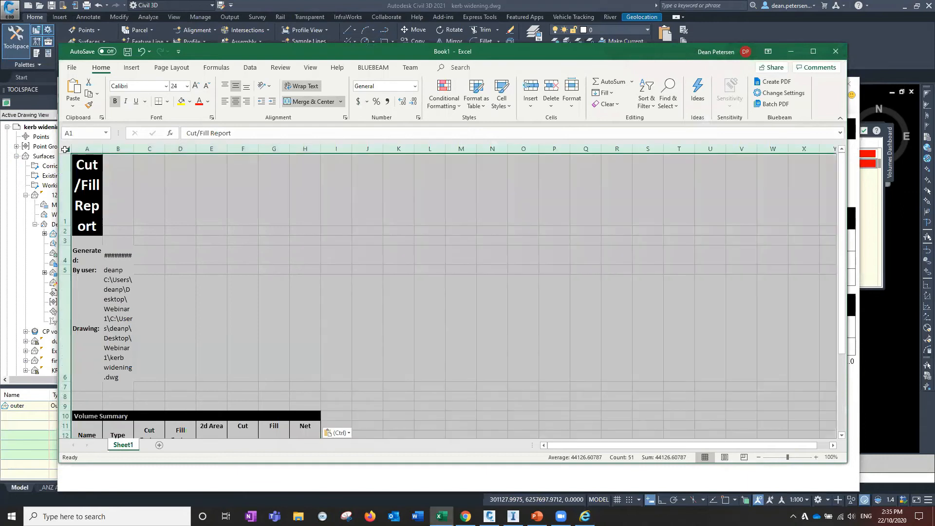
{"action": "double_click", "coordinate": [103, 149]}
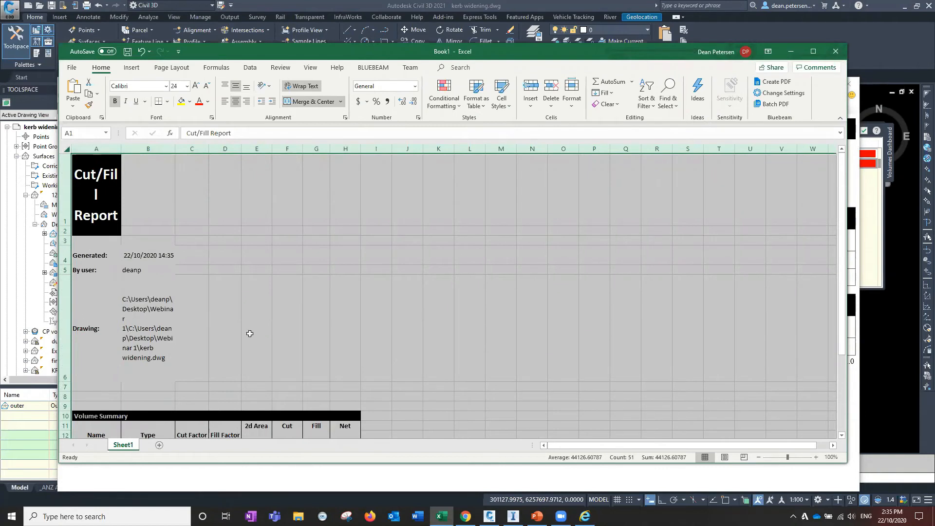
{"action": "left_click", "coordinate": [268, 287]}
{"action": "scroll", "coordinate": [295, 303], "scroll_direction": "down", "scroll_amount": 4}
{"action": "scroll", "coordinate": [319, 305], "scroll_direction": "up", "scroll_amount": 3}
{"action": "scroll", "coordinate": [461, 316], "scroll_direction": "down", "scroll_amount": 1}
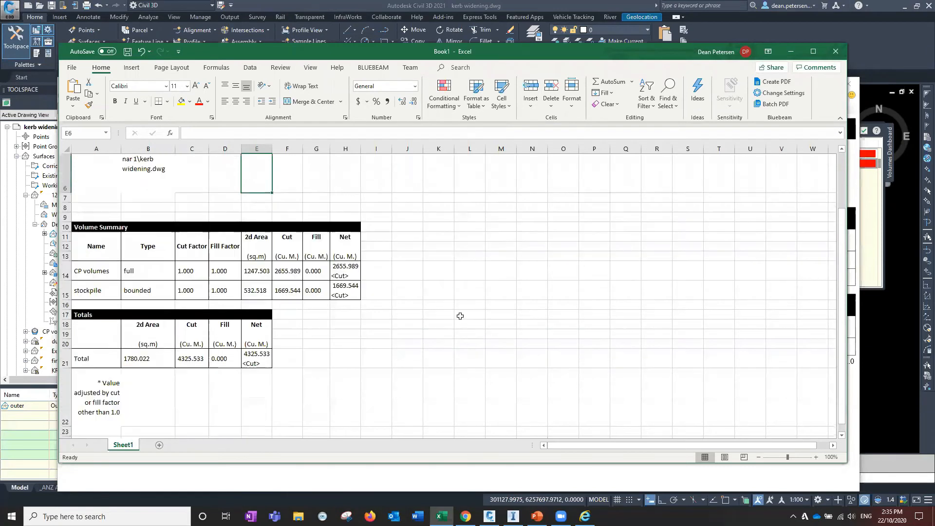
{"action": "scroll", "coordinate": [460, 316], "scroll_direction": "down", "scroll_amount": 1}
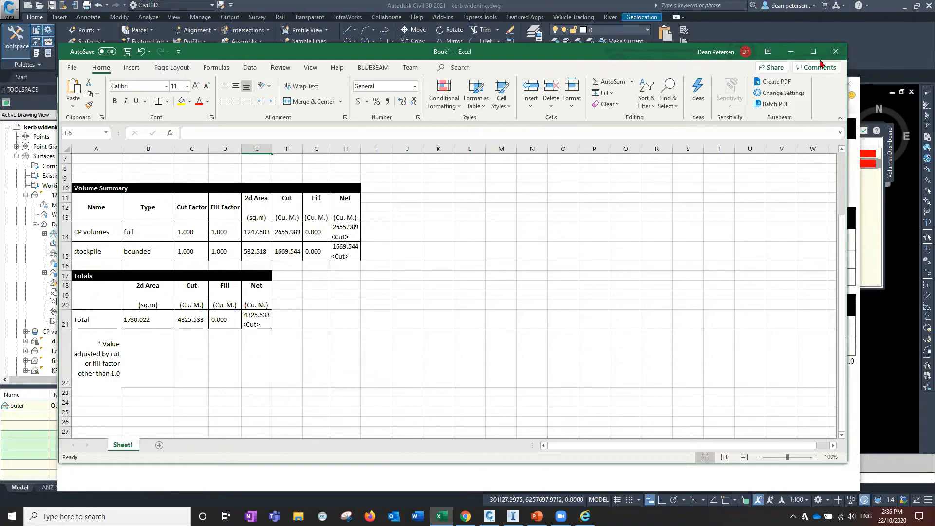
Close the workbook without saving
{"action": "left_click", "coordinate": [835, 53]}
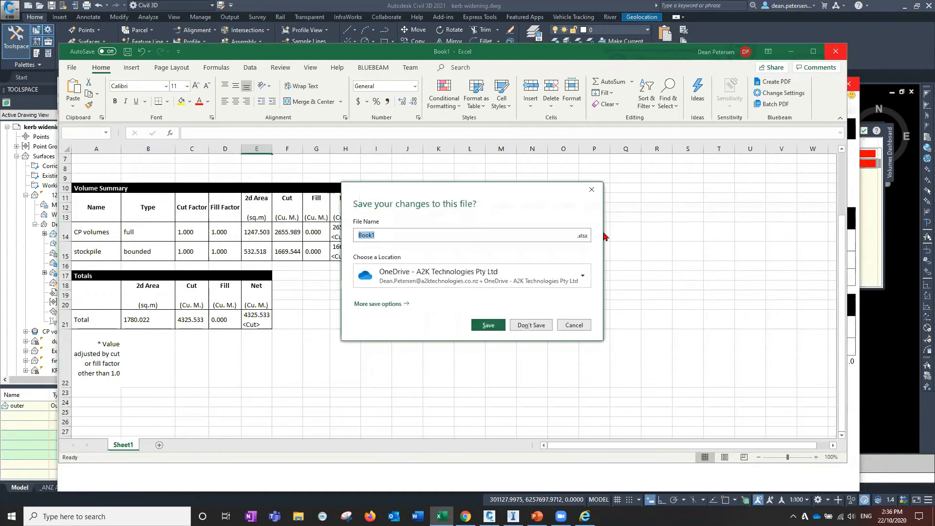
{"action": "left_click", "coordinate": [531, 326]}
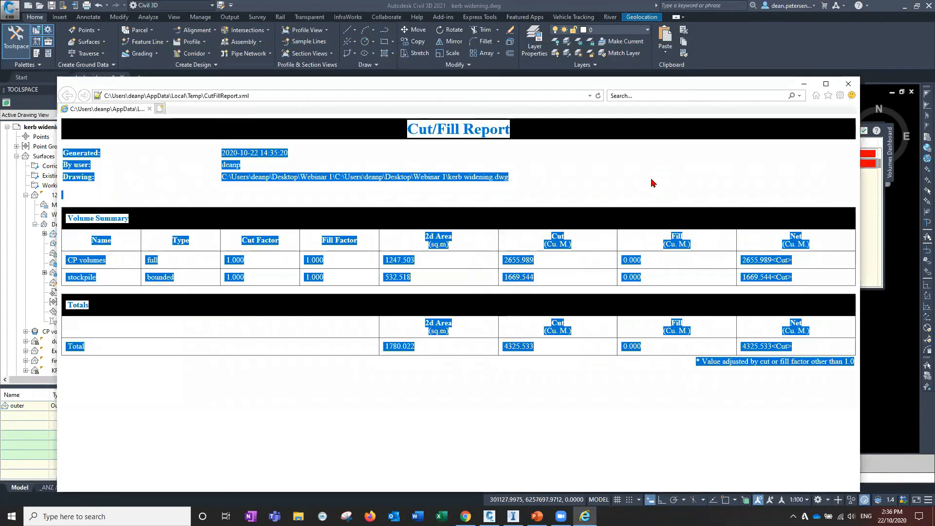
Close the Cut/Fill Report window and the volumes panorama
{"action": "left_click", "coordinate": [653, 183]}
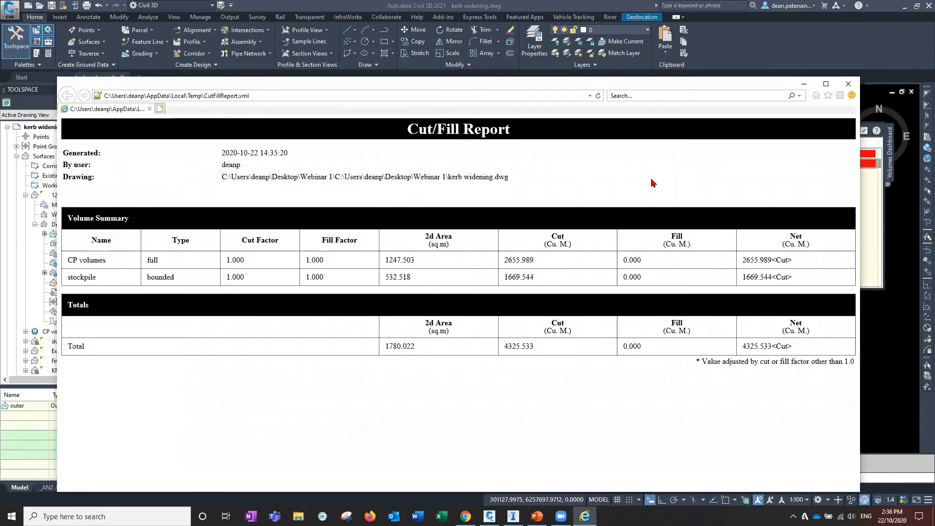
{"action": "left_click", "coordinate": [851, 86]}
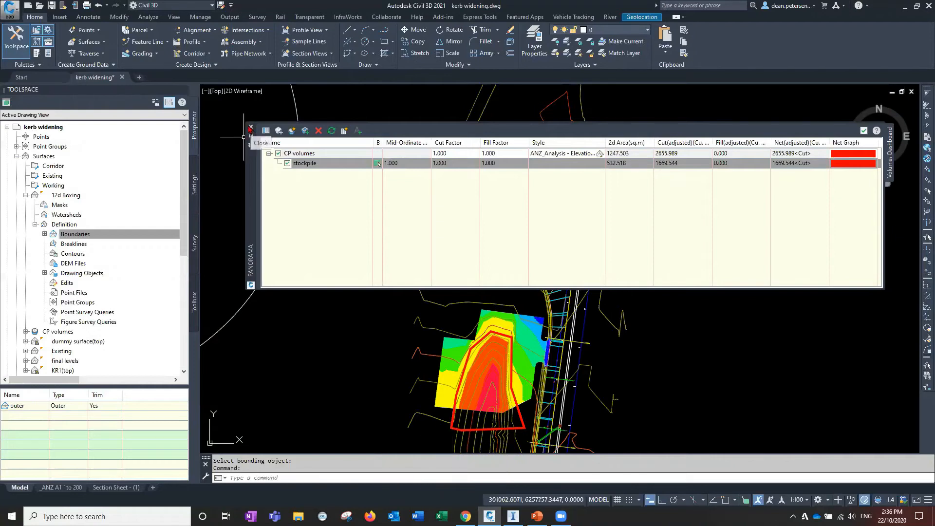
{"action": "left_click", "coordinate": [864, 131]}
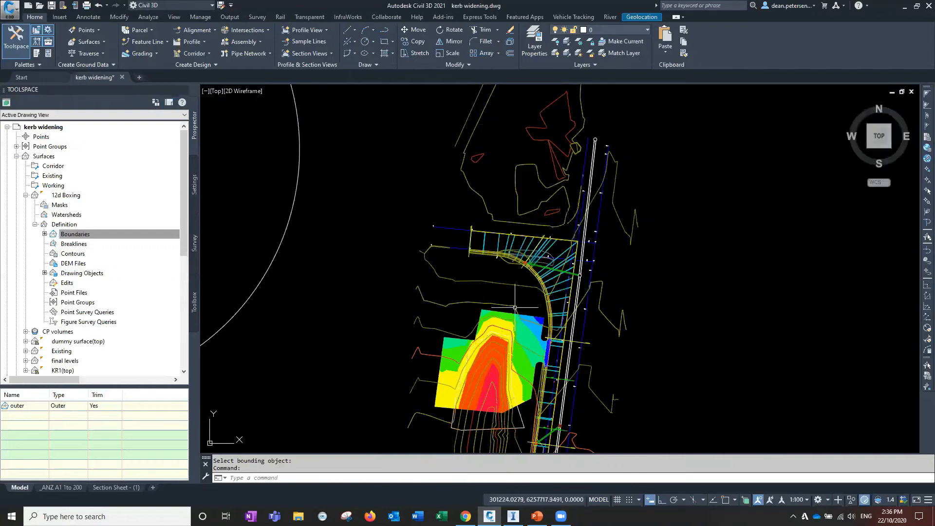
Select both the Existing Stormwater and Proposed Stormwater pipe networks in the drawing
{"action": "scroll", "coordinate": [347, 361], "scroll_direction": "down", "scroll_amount": 2}
{"action": "middle_click_drag", "start_coordinate": [348, 361], "coordinate": [391, 283]}
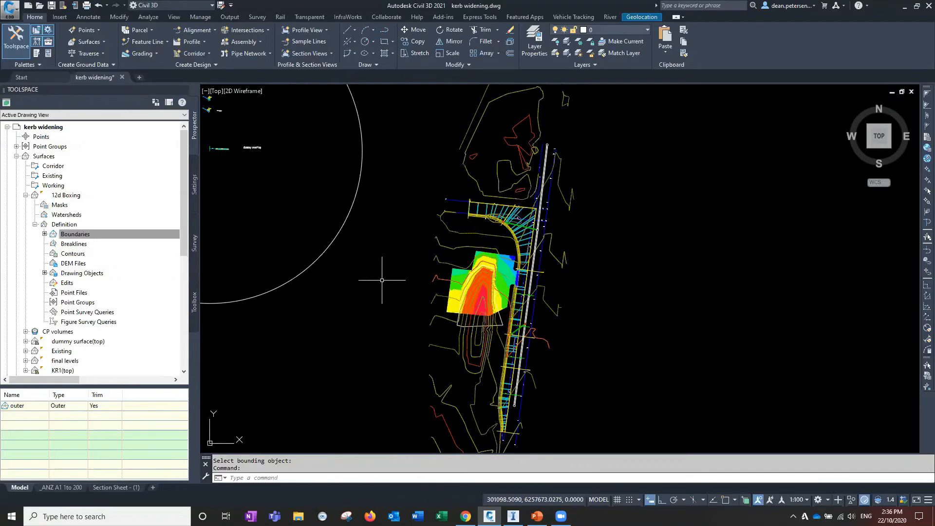
{"action": "middle_click_drag", "start_coordinate": [364, 290], "coordinate": [381, 272]}
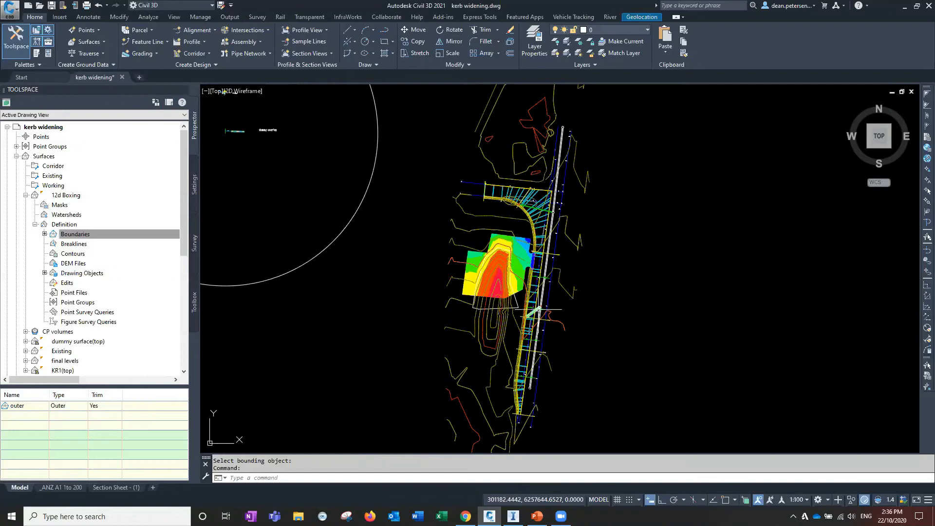
{"action": "scroll", "coordinate": [539, 309], "scroll_direction": "up", "scroll_amount": 5}
{"action": "scroll", "coordinate": [539, 309], "scroll_direction": "up", "scroll_amount": 2}
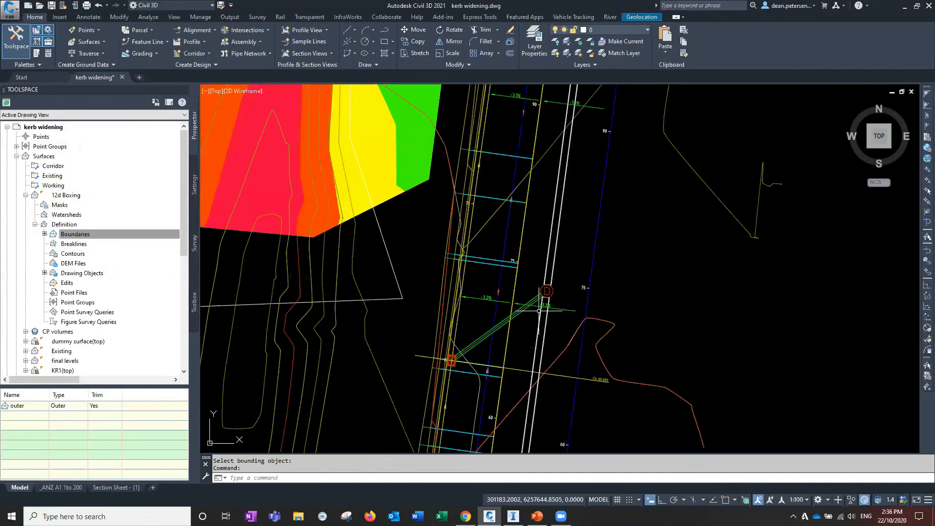
{"action": "scroll", "coordinate": [342, 331], "scroll_direction": "down", "scroll_amount": 6}
{"action": "middle_click_drag", "start_coordinate": [342, 330], "coordinate": [448, 364]}
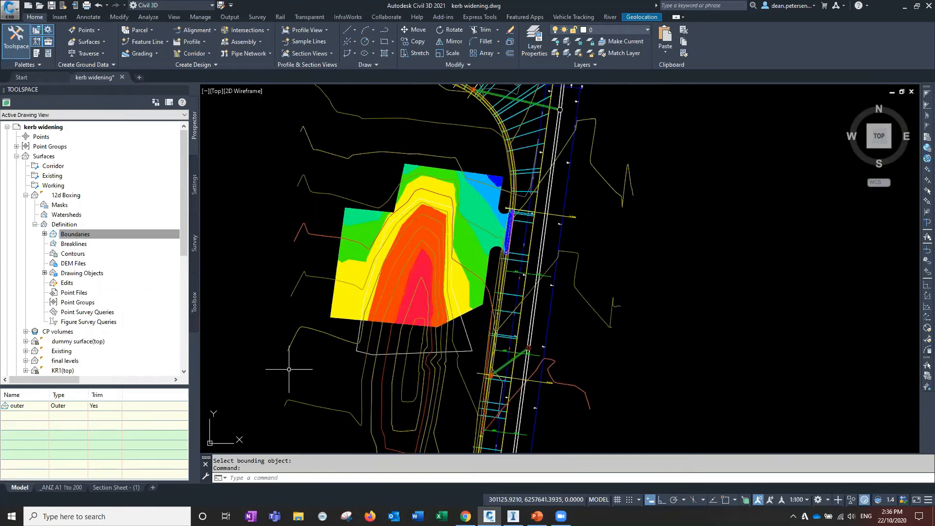
{"action": "middle_click_drag", "start_coordinate": [288, 369], "coordinate": [347, 366]}
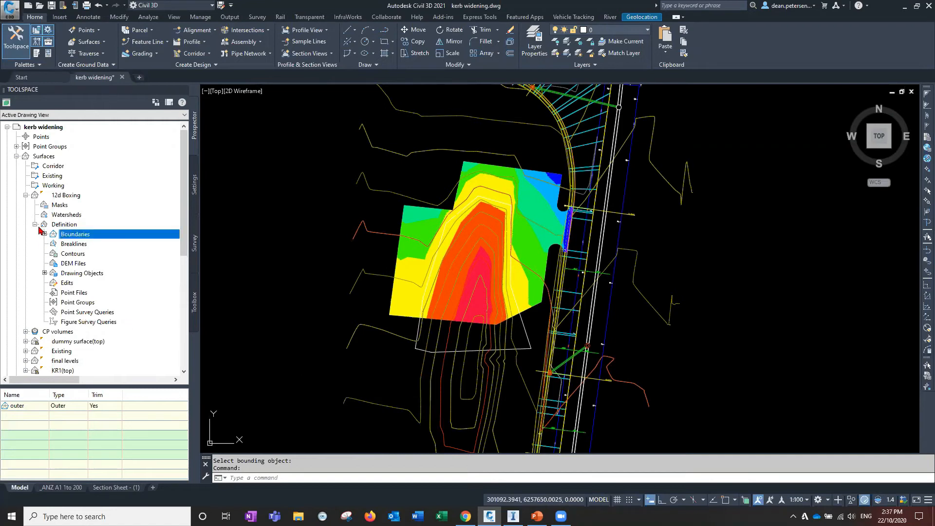
{"action": "left_click", "coordinate": [17, 156]}
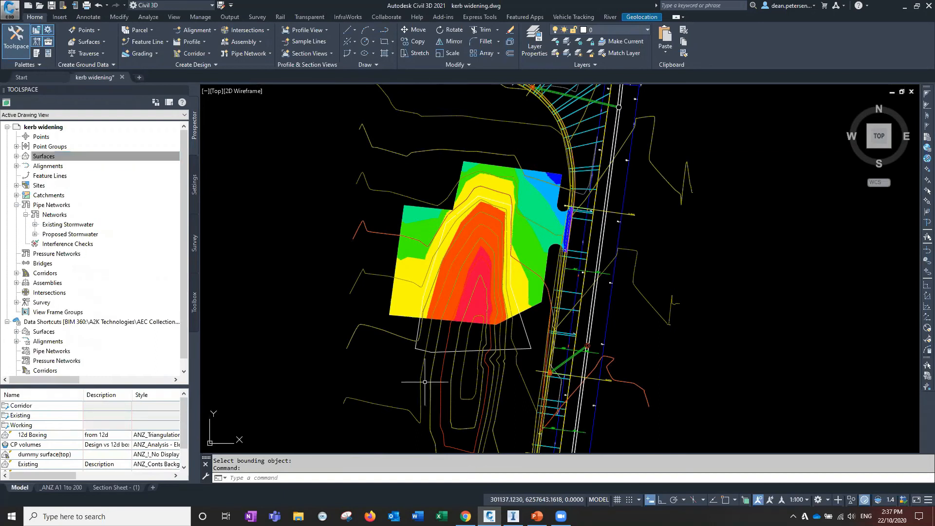
{"action": "right_click", "coordinate": [57, 224]}
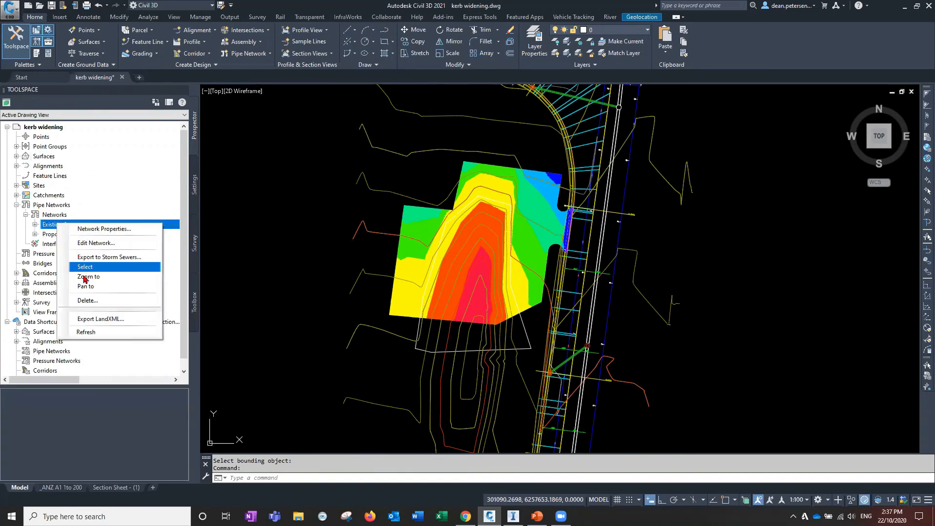
{"action": "left_click", "coordinate": [85, 267]}
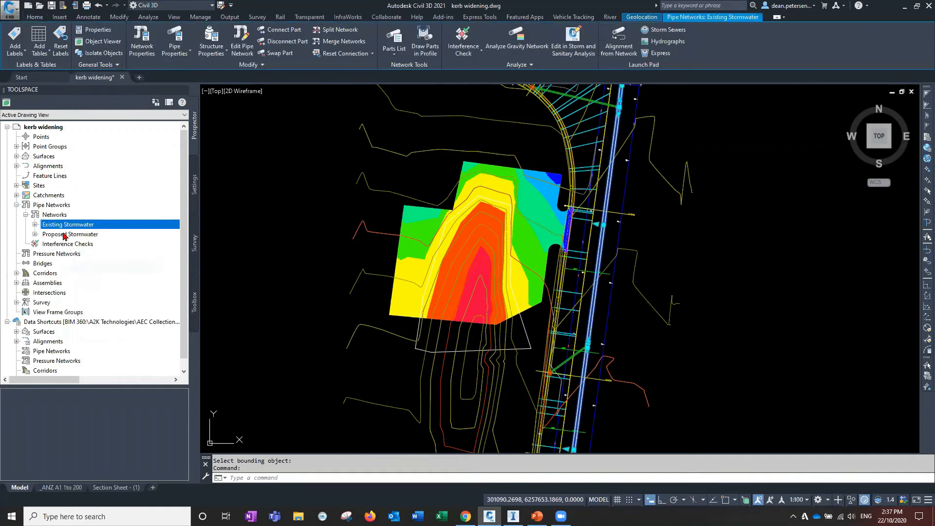
{"action": "right_click", "coordinate": [65, 235]}
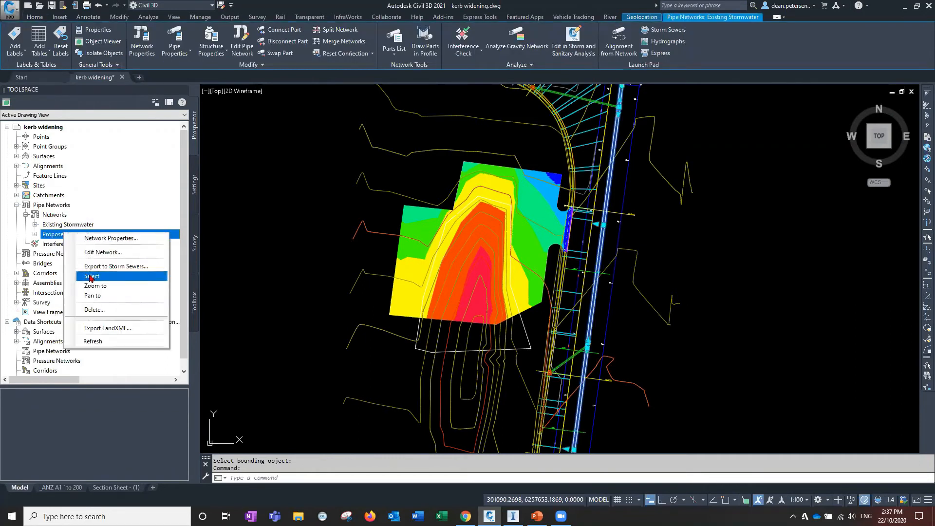
{"action": "left_click", "coordinate": [91, 277]}
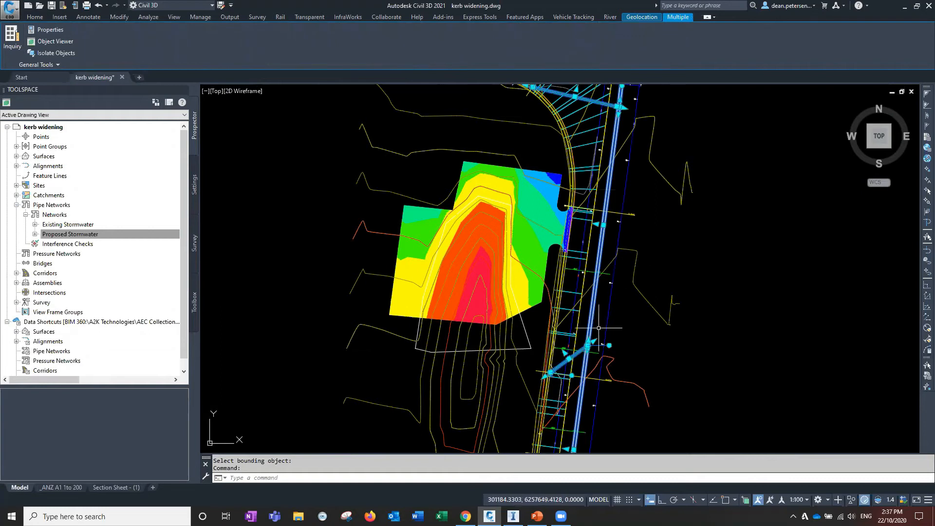
Open the selected stormwater pipe networks in the Object Viewer
{"action": "middle_click_drag", "start_coordinate": [596, 150], "coordinate": [561, 208]}
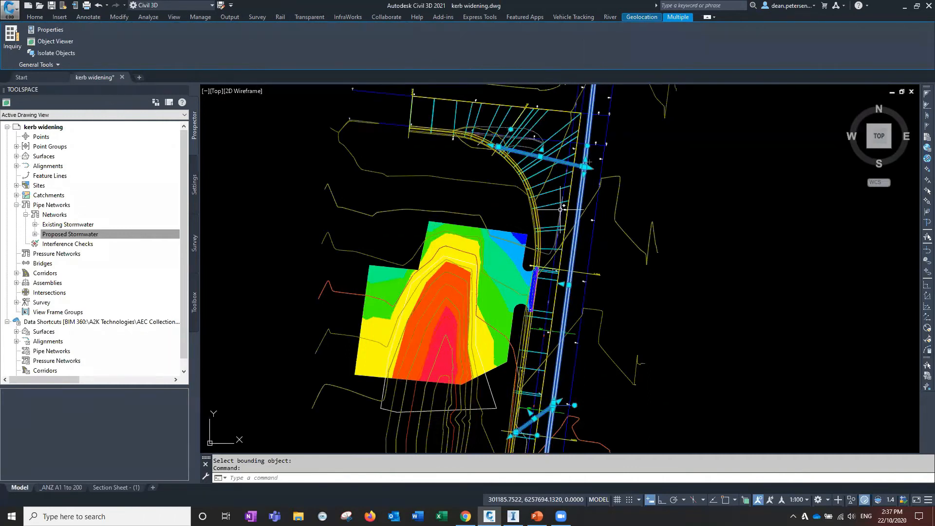
{"action": "scroll", "coordinate": [560, 214], "scroll_direction": "up", "scroll_amount": 3}
{"action": "left_click", "coordinate": [557, 223]}
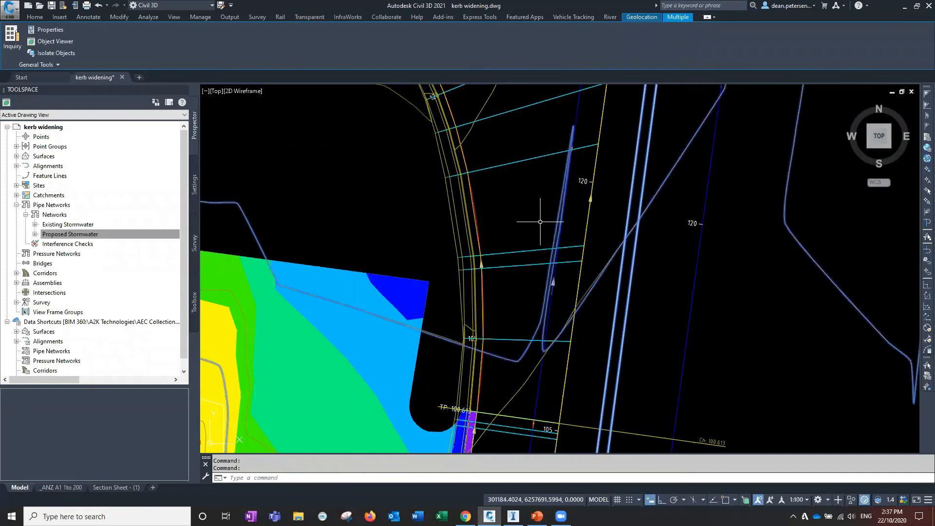
{"action": "scroll", "coordinate": [540, 222], "scroll_direction": "down", "scroll_amount": 5}
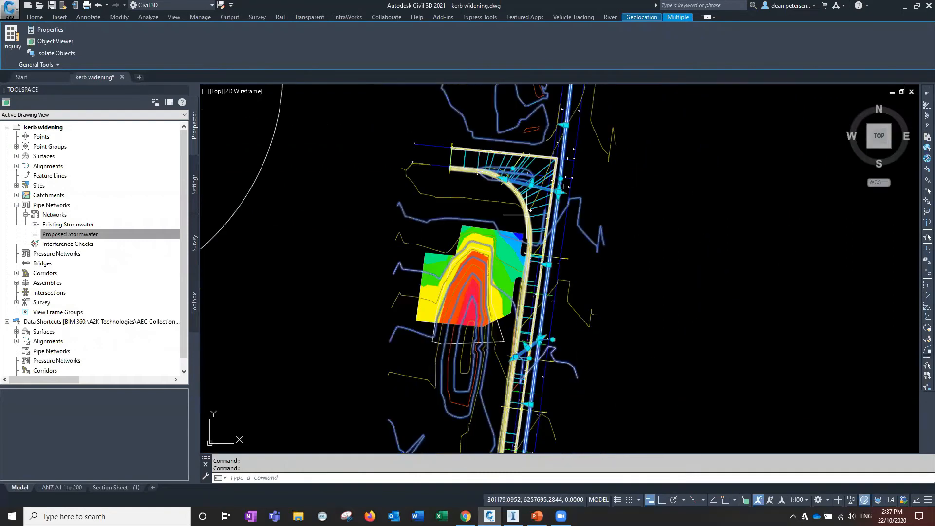
{"action": "scroll", "coordinate": [529, 210], "scroll_direction": "up", "scroll_amount": 3}
{"action": "scroll", "coordinate": [511, 224], "scroll_direction": "down", "scroll_amount": 5}
{"action": "right_click", "coordinate": [399, 246]}
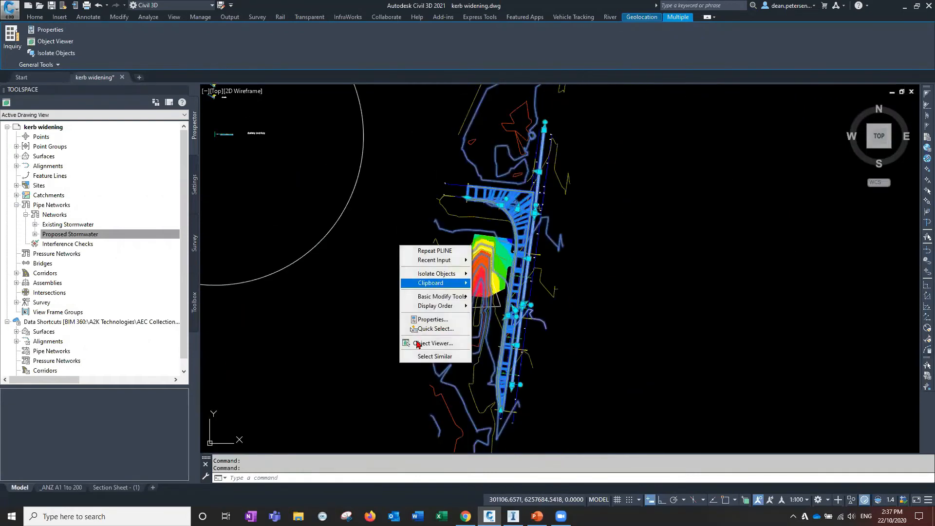
{"action": "left_click", "coordinate": [417, 344]}
Orbit the 3D pipe network view, save it as a PNG image named underground on the Desktop, and close the Object Viewer
{"action": "mouse_move", "coordinate": [516, 283]}
{"action": "left_mouse_down"}
{"action": "mouse_move", "coordinate": [527, 319]}
{"action": "mouse_move", "coordinate": [551, 319]}
{"action": "mouse_move", "coordinate": [532, 288]}
{"action": "mouse_move", "coordinate": [555, 263]}
{"action": "mouse_move", "coordinate": [560, 217]}
{"action": "mouse_move", "coordinate": [511, 277]}
{"action": "left_mouse_up"}
{"action": "scroll", "coordinate": [514, 271], "scroll_direction": "up", "scroll_amount": 5}
{"action": "middle_click_drag", "start_coordinate": [514, 272], "coordinate": [521, 440]}
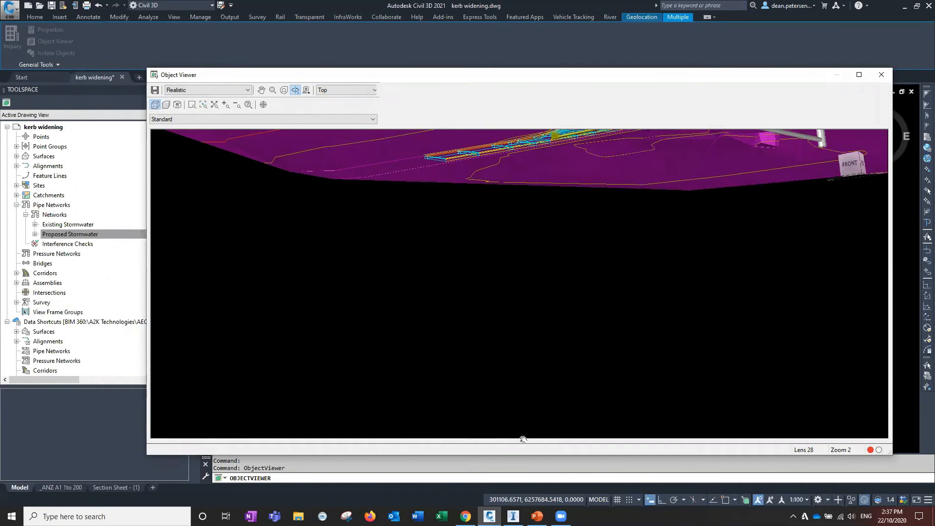
{"action": "left_click_drag", "start_coordinate": [490, 298], "coordinate": [619, 264]}
{"action": "middle_click_drag", "start_coordinate": [468, 284], "coordinate": [468, 306]}
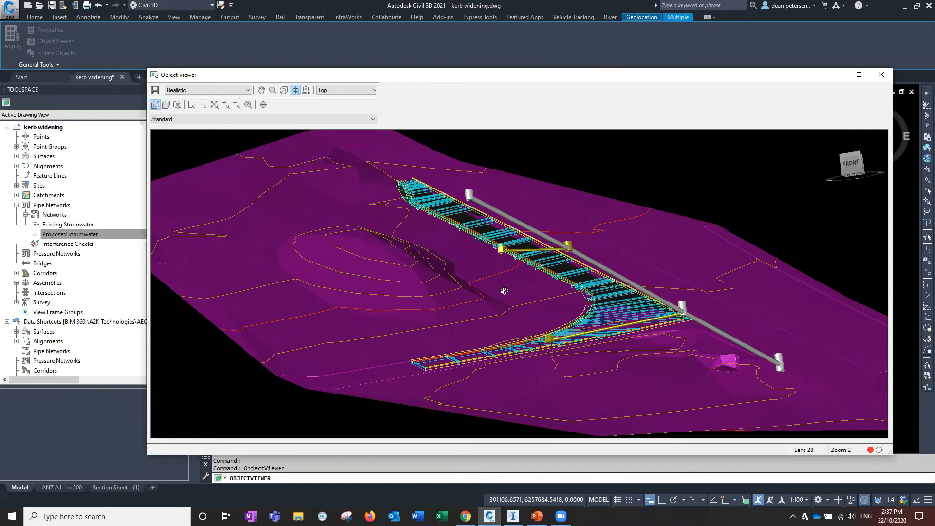
{"action": "middle_click_drag", "start_coordinate": [504, 291], "coordinate": [467, 291]}
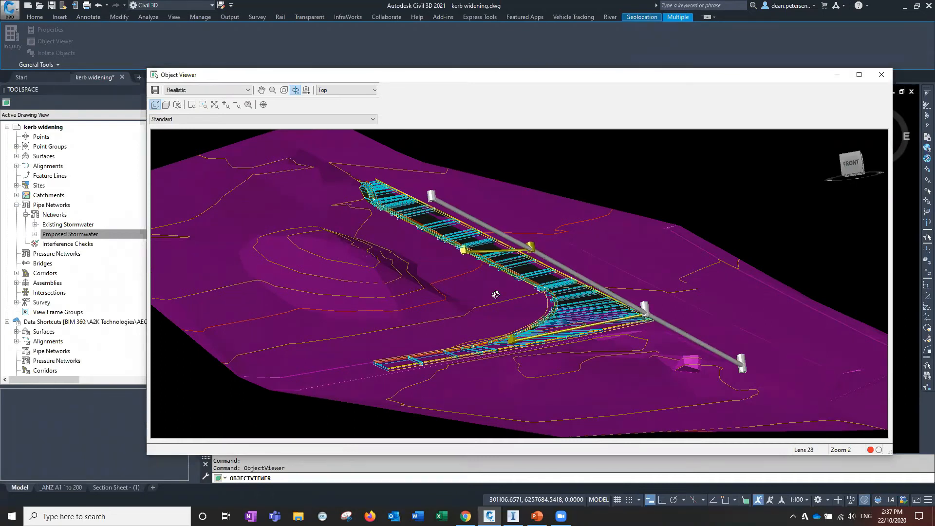
{"action": "scroll", "coordinate": [493, 294], "scroll_direction": "up", "scroll_amount": 2}
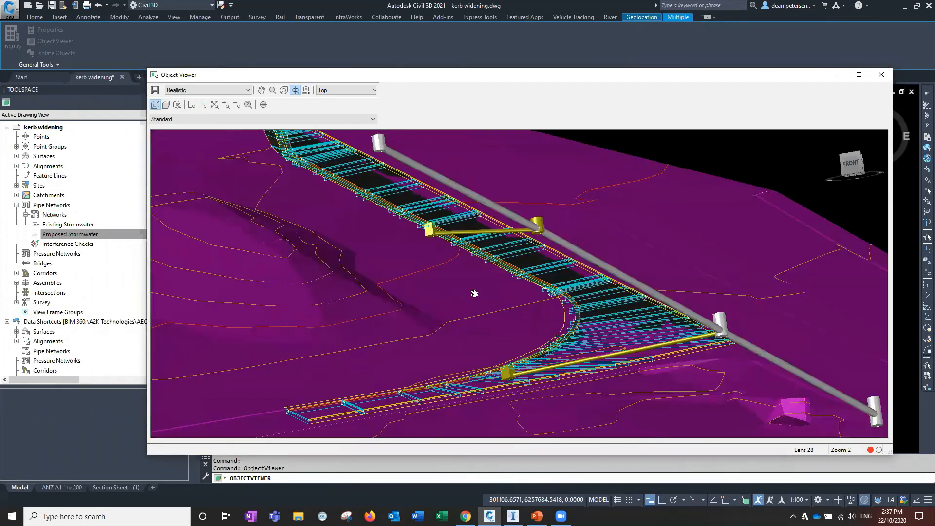
{"action": "middle_click_drag", "start_coordinate": [480, 310], "coordinate": [459, 306]}
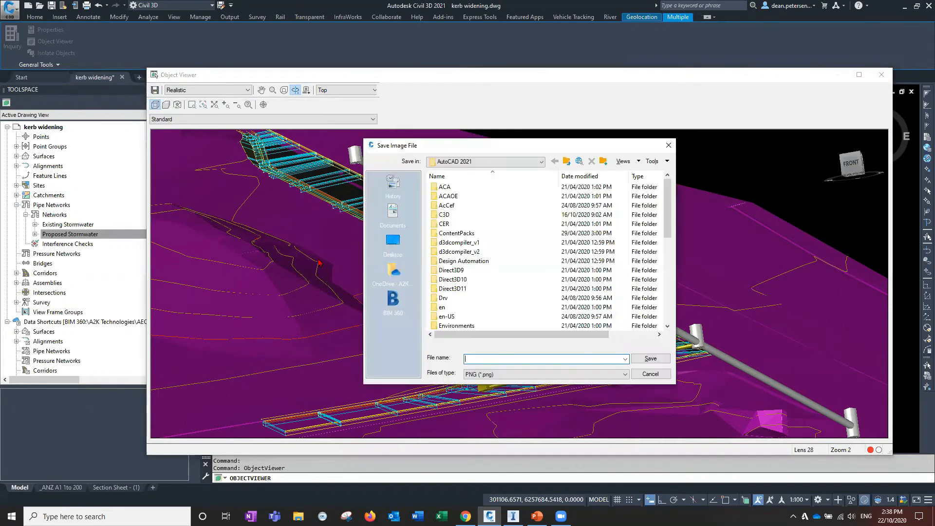
{"action": "left_click", "coordinate": [393, 241]}
{"action": "left_click", "coordinate": [477, 359]}
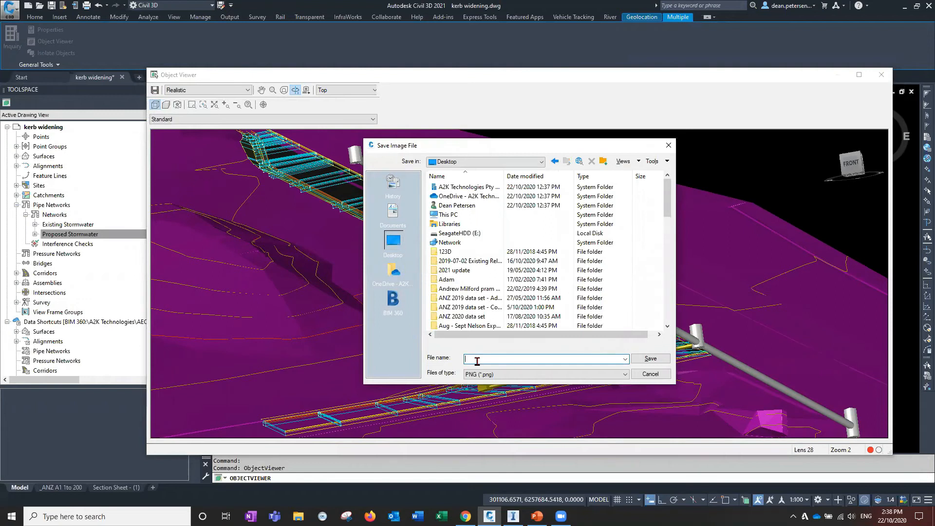
{"action": "type", "text": "underground"}
{"action": "left_click", "coordinate": [642, 359]}
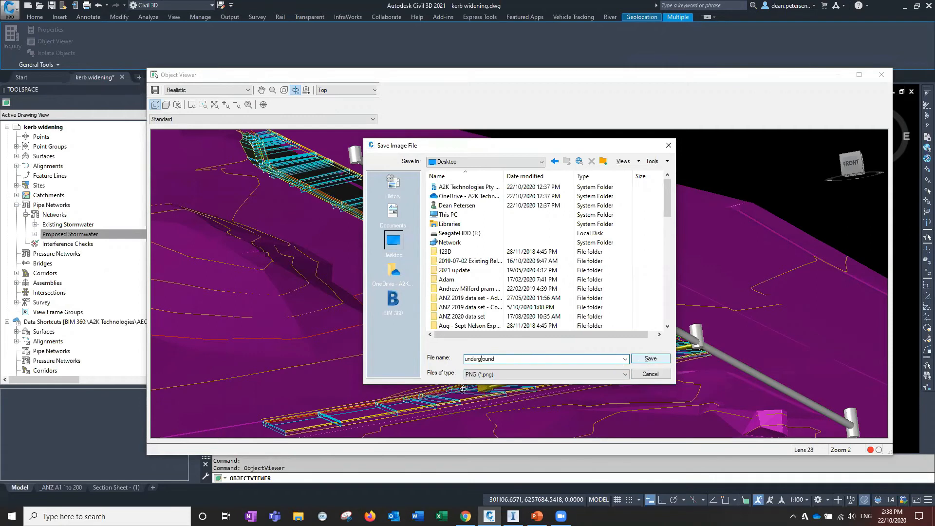
{"action": "left_click_drag", "start_coordinate": [474, 307], "coordinate": [488, 359]}
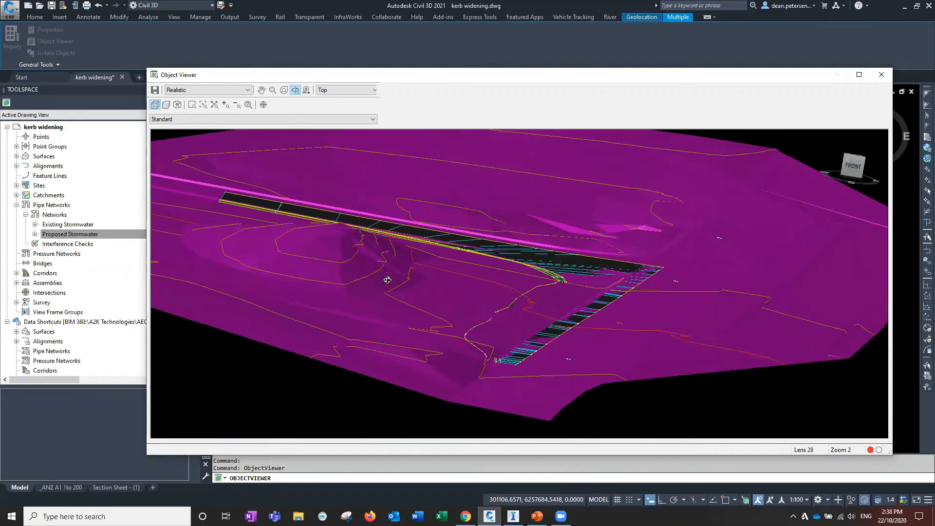
{"action": "left_click", "coordinate": [880, 78]}
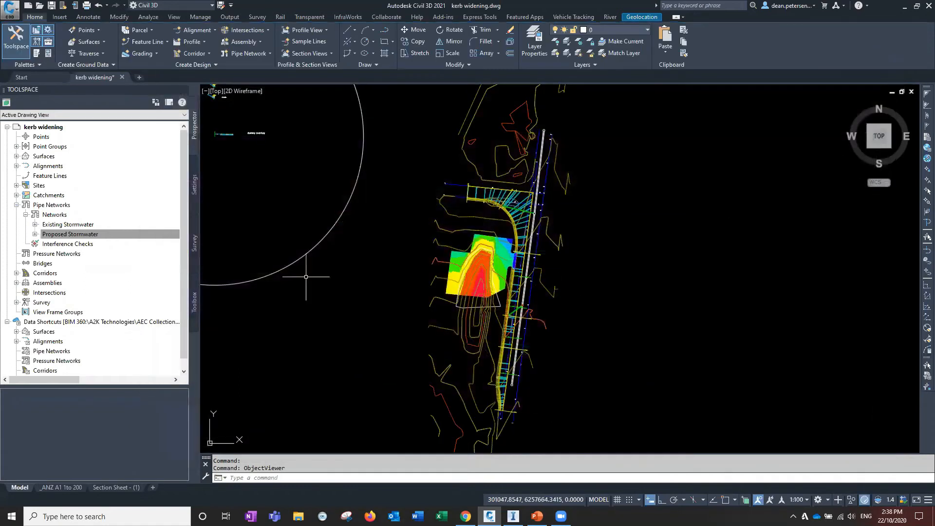
Select the KR1 corridor and open it in the Object Viewer
{"action": "scroll", "coordinate": [525, 207], "scroll_direction": "up", "scroll_amount": 5}
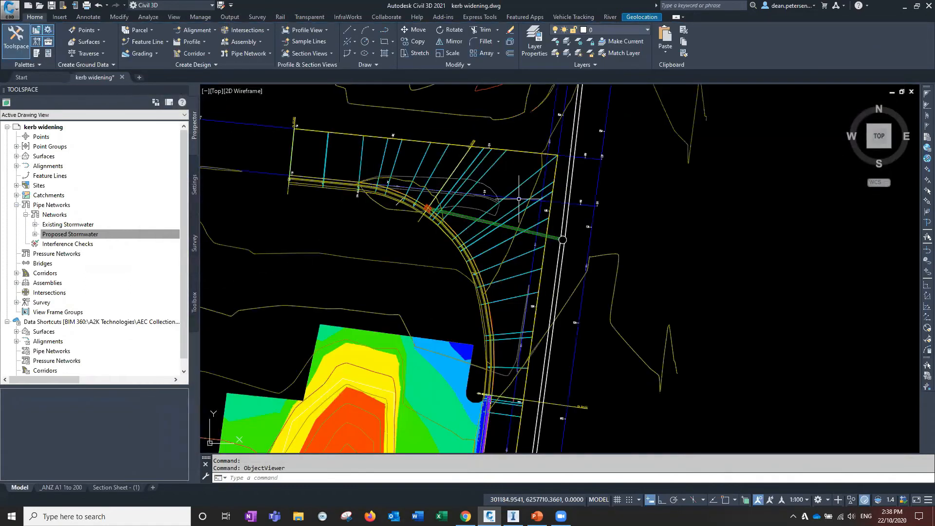
{"action": "left_click", "coordinate": [525, 207]}
{"action": "left_click", "coordinate": [396, 263]}
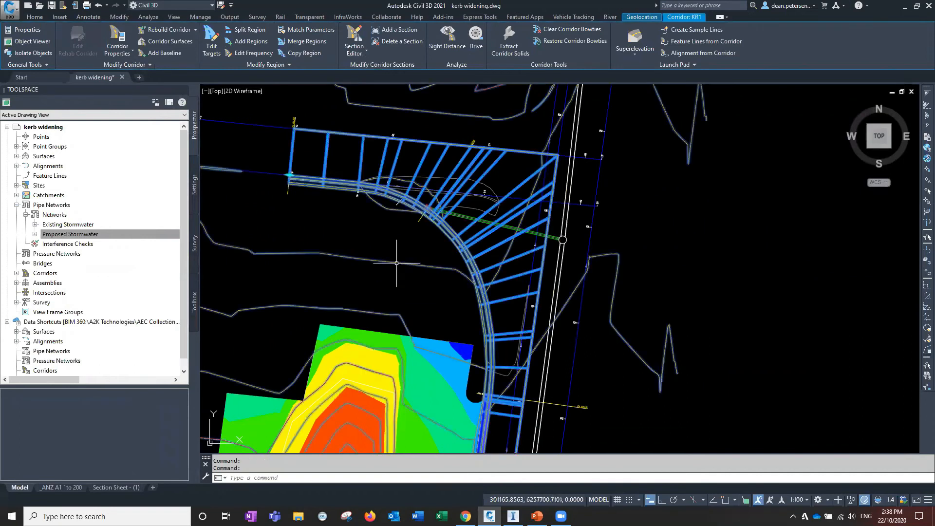
{"action": "scroll", "coordinate": [358, 270], "scroll_direction": "down", "scroll_amount": 4}
{"action": "right_click", "coordinate": [337, 275]}
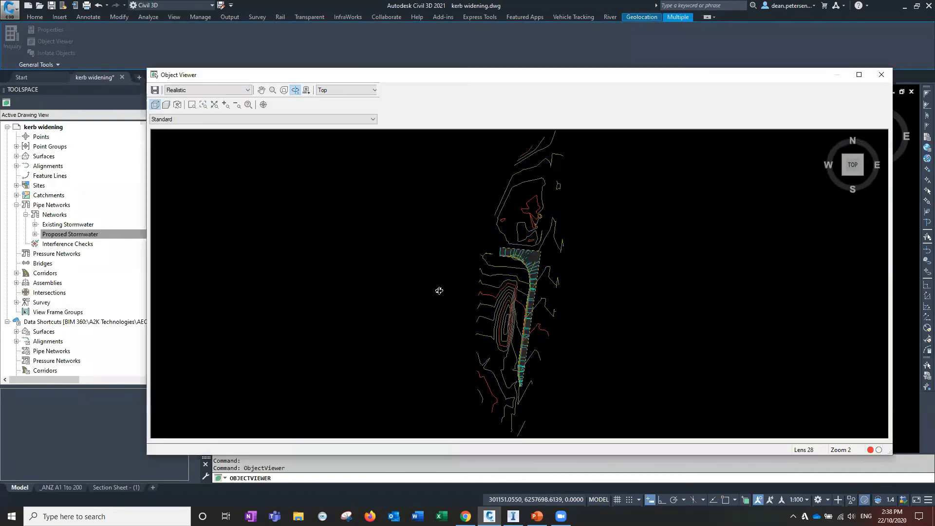
Orbit the corridor view and save it as a PNG image named top on the Desktop
{"action": "scroll", "coordinate": [532, 339], "scroll_direction": "up", "scroll_amount": 5}
{"action": "mouse_move", "coordinate": [598, 343]}
{"action": "left_mouse_down"}
{"action": "mouse_move", "coordinate": [610, 303]}
{"action": "mouse_move", "coordinate": [543, 272]}
{"action": "mouse_move", "coordinate": [497, 330]}
{"action": "mouse_move", "coordinate": [479, 317]}
{"action": "mouse_move", "coordinate": [656, 300]}
{"action": "mouse_move", "coordinate": [559, 382]}
{"action": "mouse_move", "coordinate": [421, 363]}
{"action": "mouse_move", "coordinate": [431, 373]}
{"action": "left_mouse_up"}
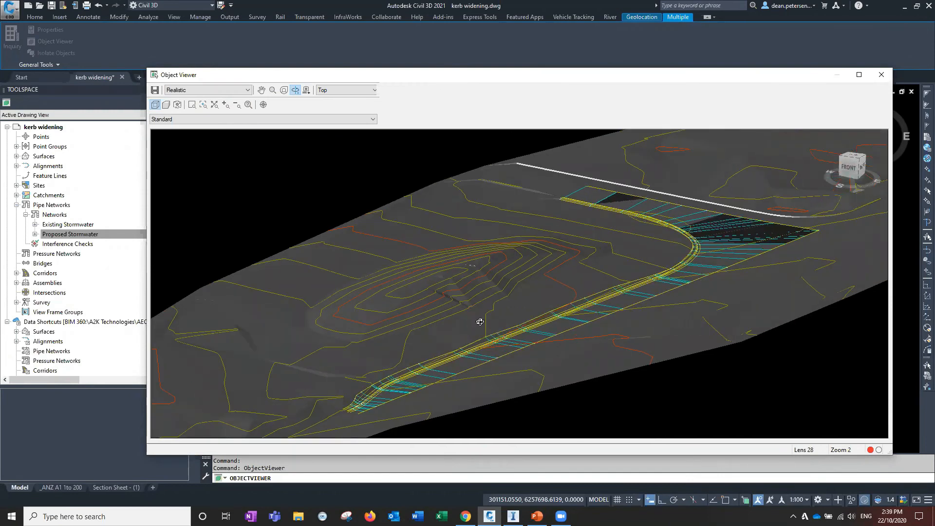
{"action": "left_click_drag", "start_coordinate": [480, 323], "coordinate": [513, 326]}
{"action": "scroll", "coordinate": [513, 327], "scroll_direction": "up", "scroll_amount": 5}
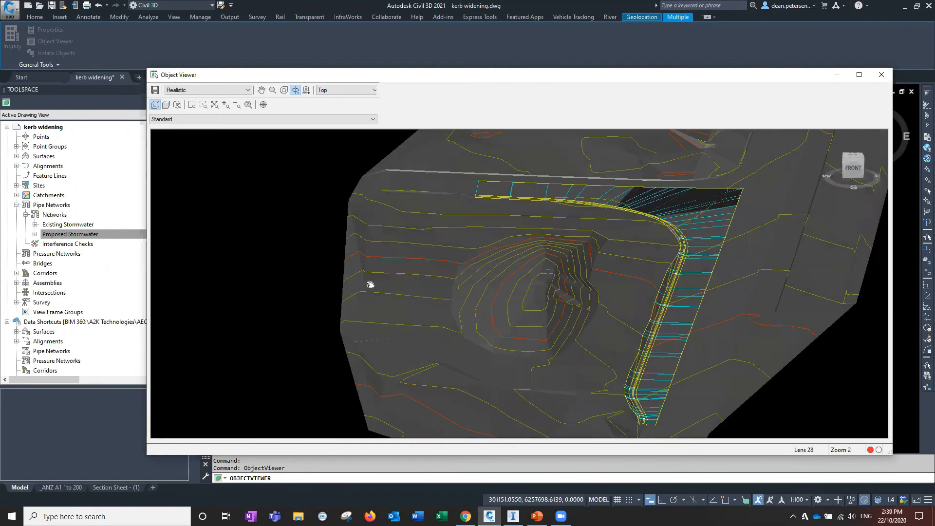
{"action": "middle_click_drag", "start_coordinate": [661, 317], "coordinate": [512, 375]}
{"action": "scroll", "coordinate": [498, 380], "scroll_direction": "down", "scroll_amount": 3}
{"action": "mouse_move", "coordinate": [494, 364]}
{"action": "left_mouse_down"}
{"action": "mouse_move", "coordinate": [550, 300]}
{"action": "mouse_move", "coordinate": [549, 392]}
{"action": "mouse_move", "coordinate": [504, 377]}
{"action": "left_mouse_up"}
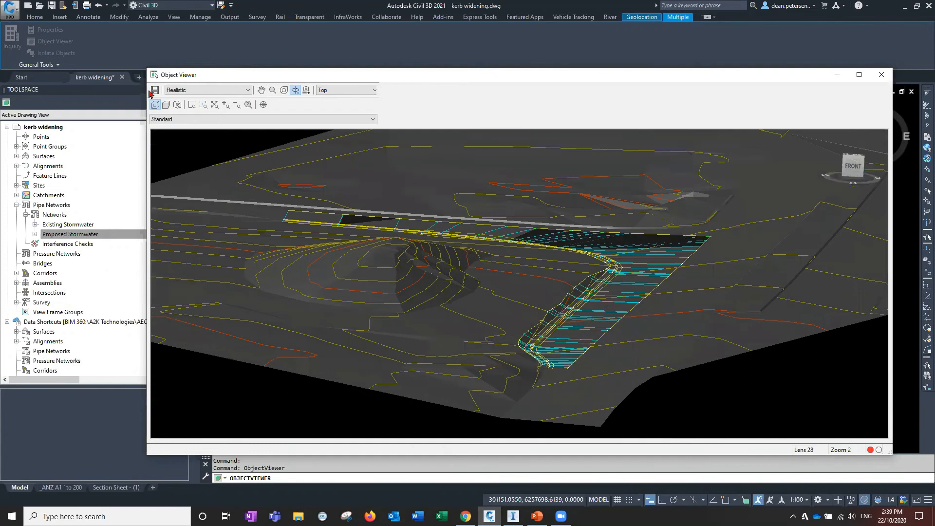
{"action": "left_click", "coordinate": [155, 90]}
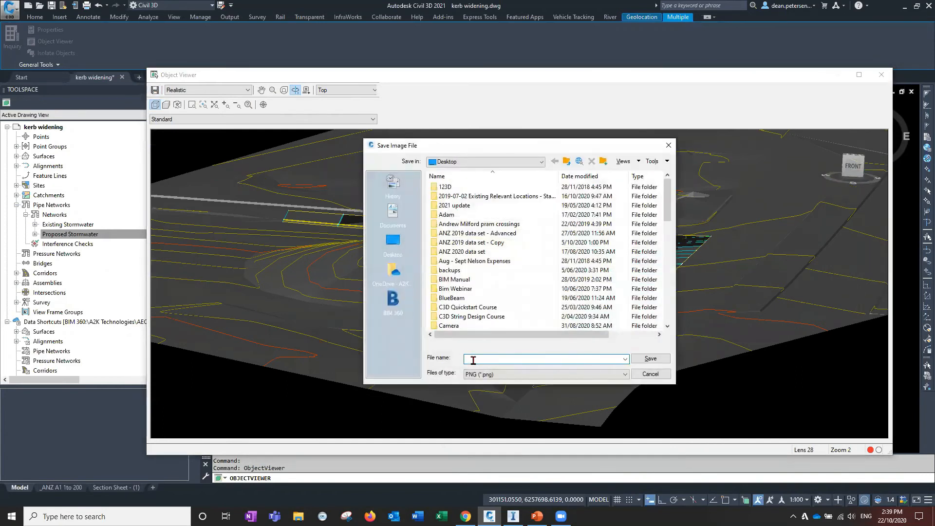
{"action": "key", "text": "BackSpace"}
{"action": "key", "text": "BackSpace"}
{"action": "key", "text": "BackSpace"}
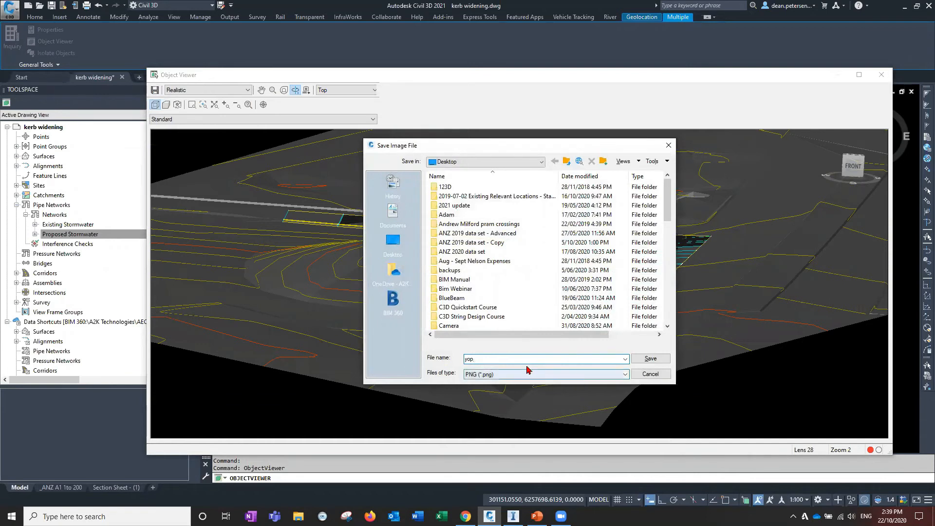
{"action": "type", "text": "to"}
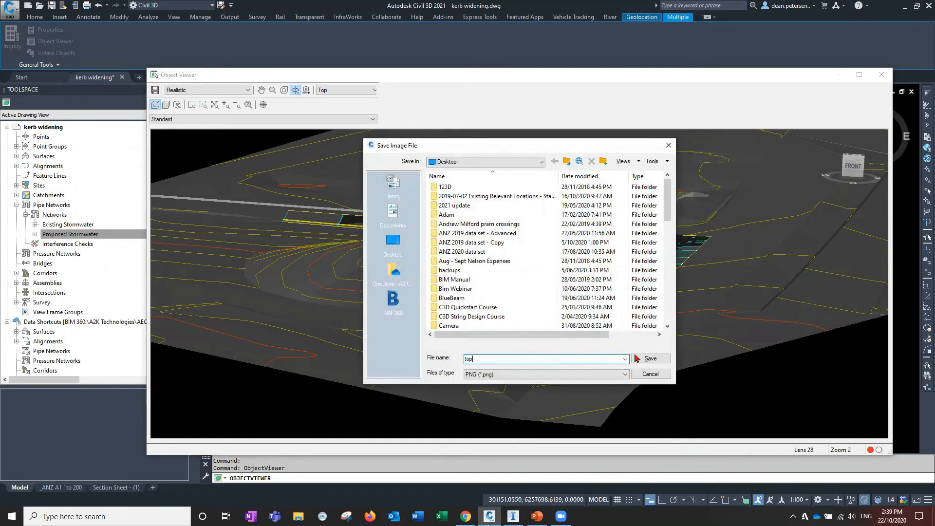
{"action": "left_click", "coordinate": [646, 359]}
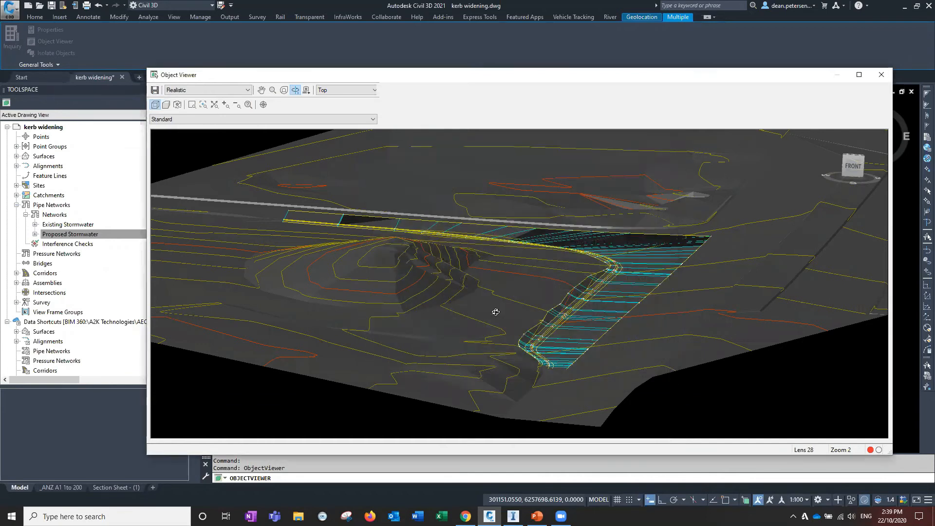
Orbit around the corridor in the Object Viewer to inspect it from different angles
{"action": "left_click_drag", "start_coordinate": [550, 338], "coordinate": [558, 230]}
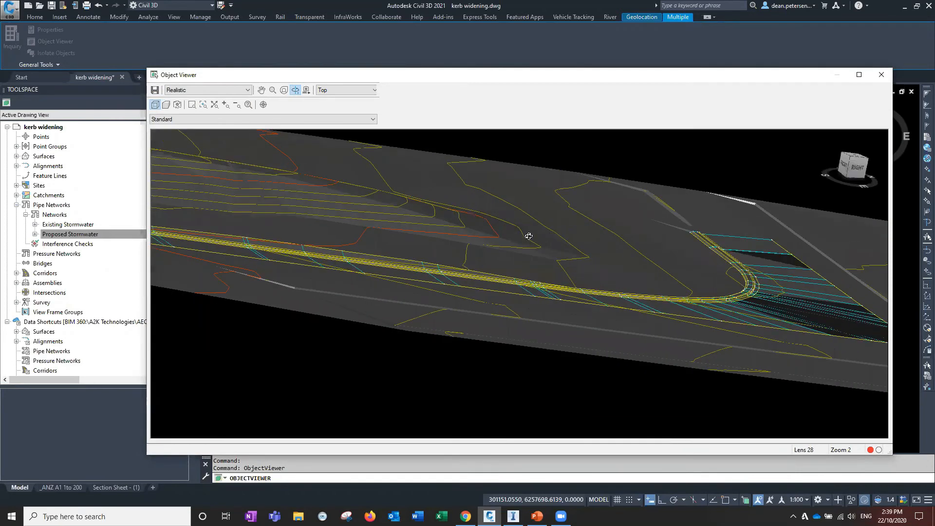
{"action": "left_click_drag", "start_coordinate": [578, 334], "coordinate": [455, 310]}
{"action": "scroll", "coordinate": [511, 363], "scroll_direction": "down", "scroll_amount": 5}
{"action": "middle_click_drag", "start_coordinate": [467, 337], "coordinate": [488, 360]}
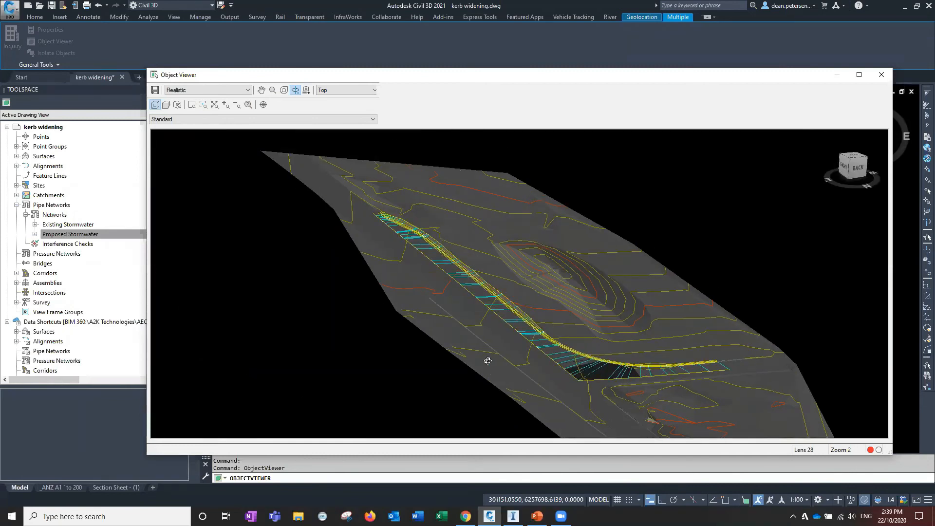
{"action": "left_click_drag", "start_coordinate": [455, 370], "coordinate": [543, 349]}
{"action": "left_click_drag", "start_coordinate": [400, 318], "coordinate": [490, 403]}
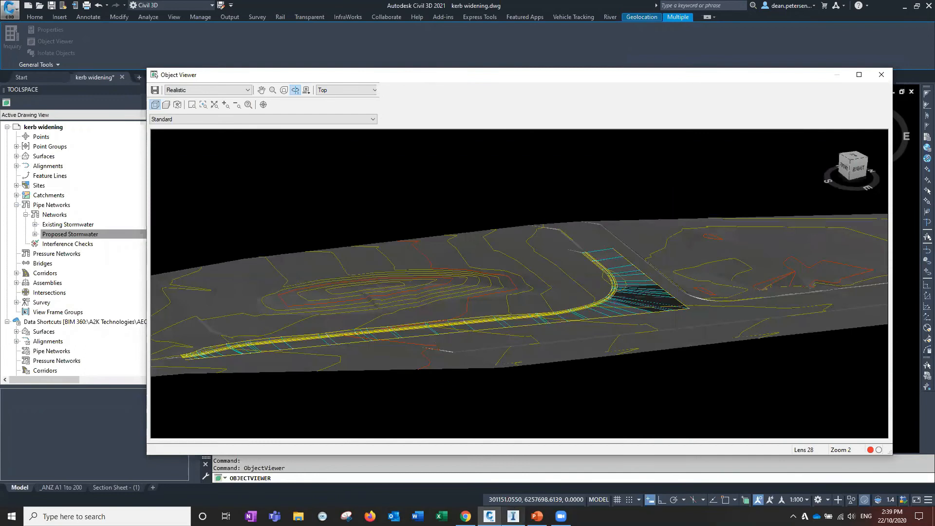
Switch to InfraWorks and navigate the model to inspect the kerb widening road area
{"action": "left_click", "coordinate": [513, 515]}
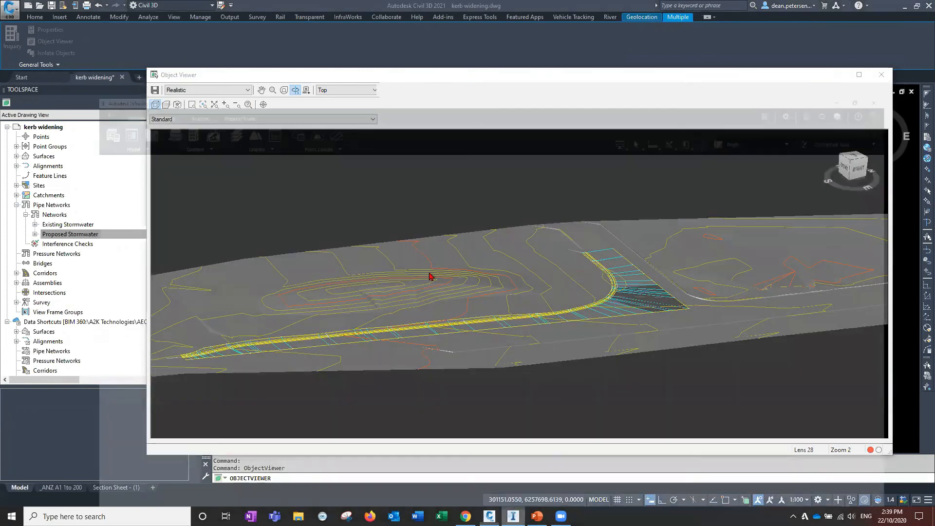
{"action": "left_click_drag", "start_coordinate": [362, 410], "coordinate": [351, 312]}
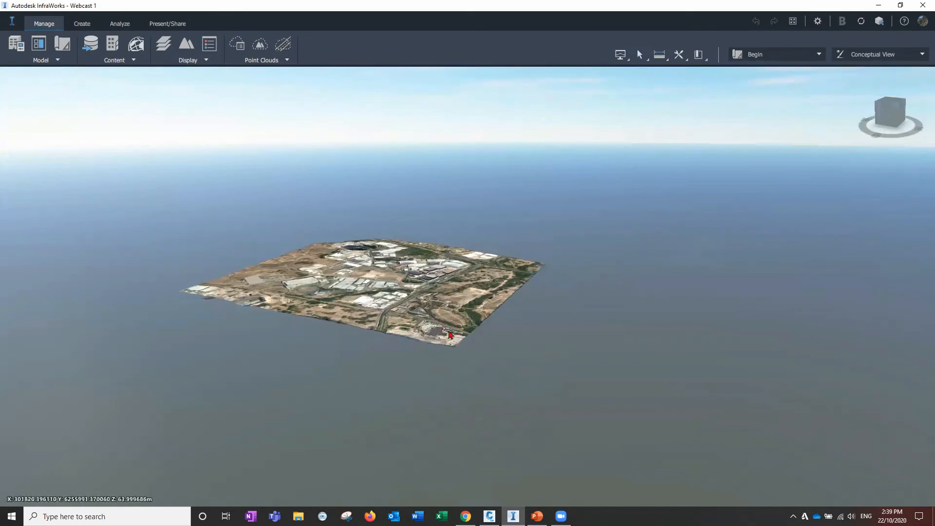
{"action": "scroll", "coordinate": [458, 300], "scroll_direction": "up", "scroll_amount": 2}
{"action": "scroll", "coordinate": [459, 325], "scroll_direction": "up", "scroll_amount": 2}
{"action": "scroll", "coordinate": [498, 361], "scroll_direction": "up", "scroll_amount": 3}
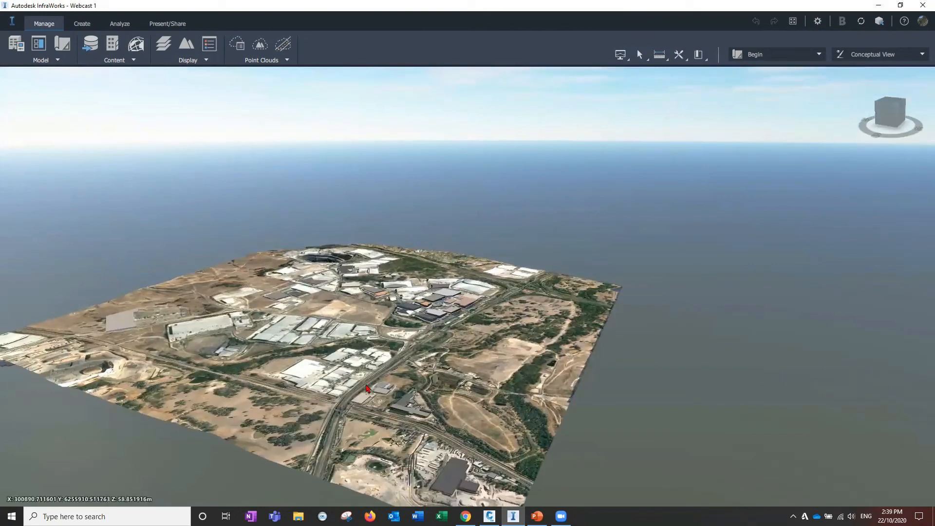
{"action": "left_click_drag", "start_coordinate": [405, 369], "coordinate": [403, 365]}
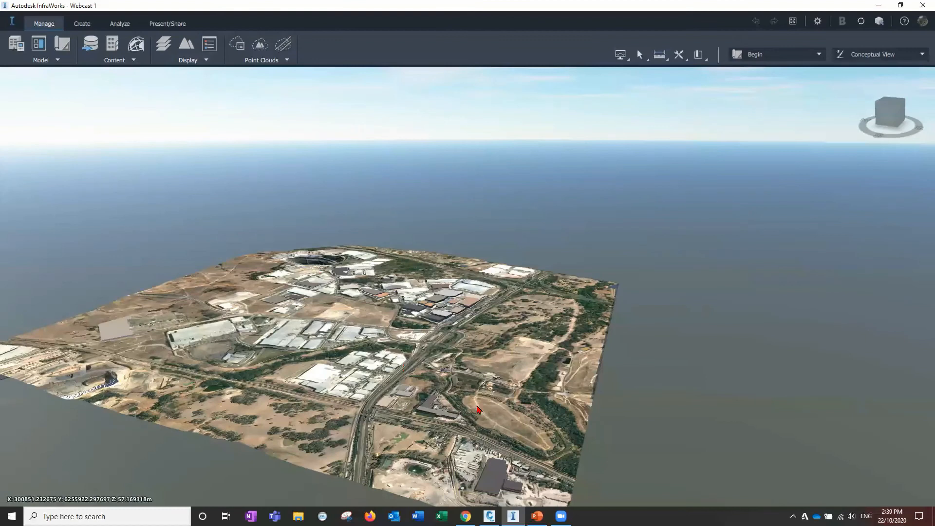
{"action": "middle_click_drag", "start_coordinate": [477, 410], "coordinate": [424, 378]}
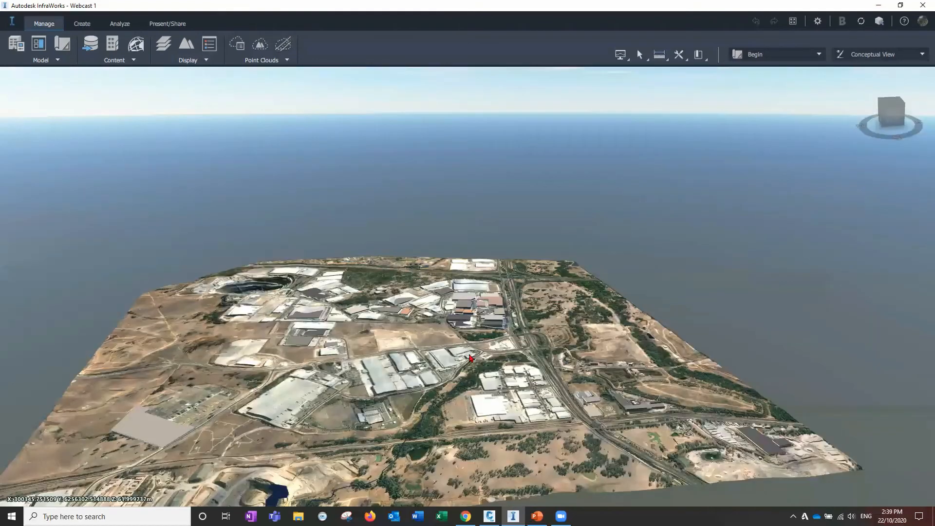
{"action": "left_click_drag", "start_coordinate": [471, 358], "coordinate": [432, 317]}
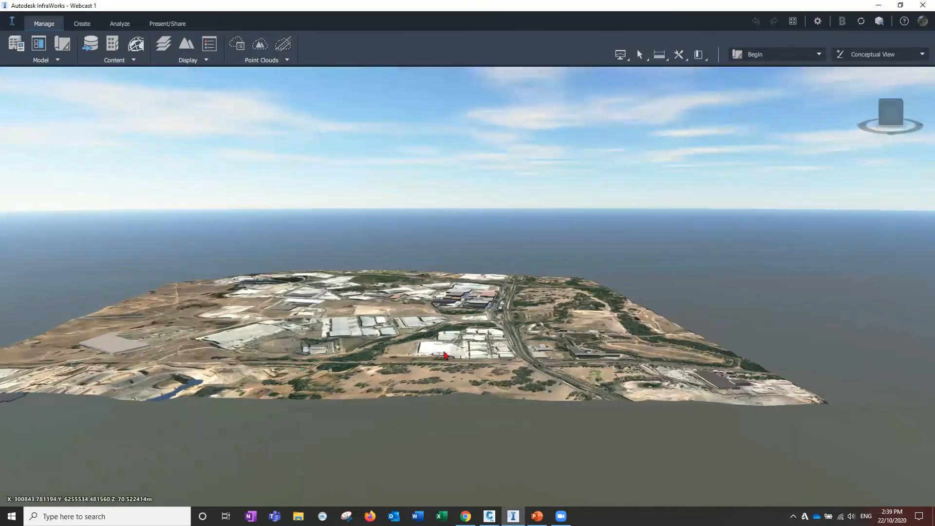
{"action": "left_click_drag", "start_coordinate": [444, 354], "coordinate": [445, 356]}
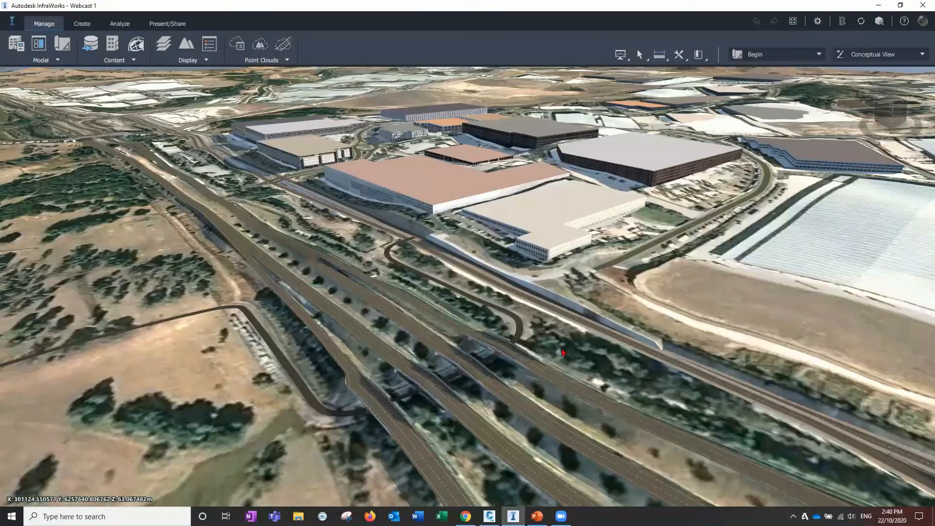
{"action": "left_click_drag", "start_coordinate": [518, 329], "coordinate": [517, 328]}
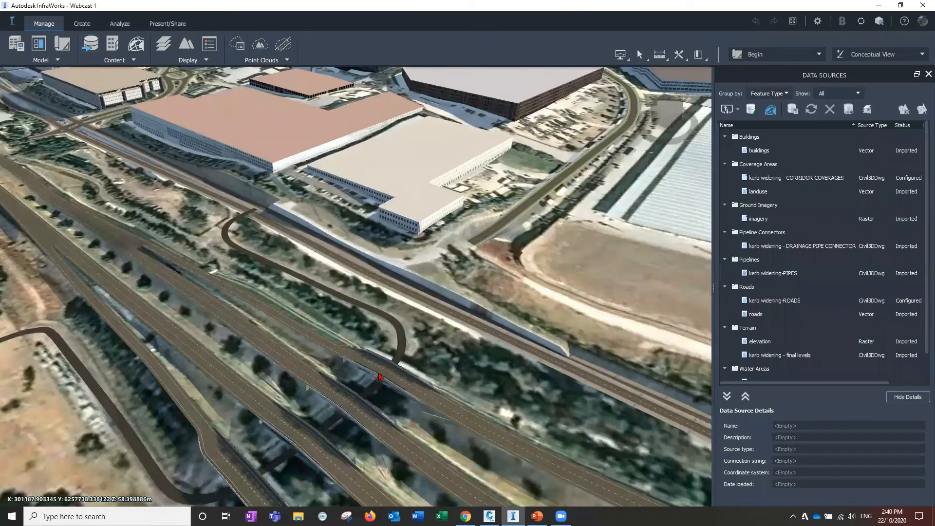
{"action": "left_click_drag", "start_coordinate": [386, 360], "coordinate": [623, 323]}
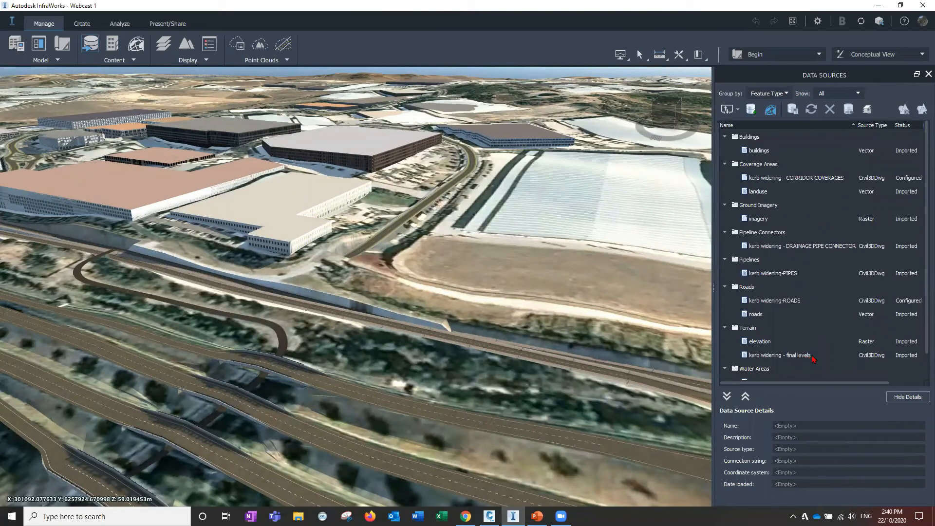
Open the kerb widening - final levels terrain data source configuration, check its tabs, and close and refresh it
{"action": "left_click", "coordinate": [739, 111]}
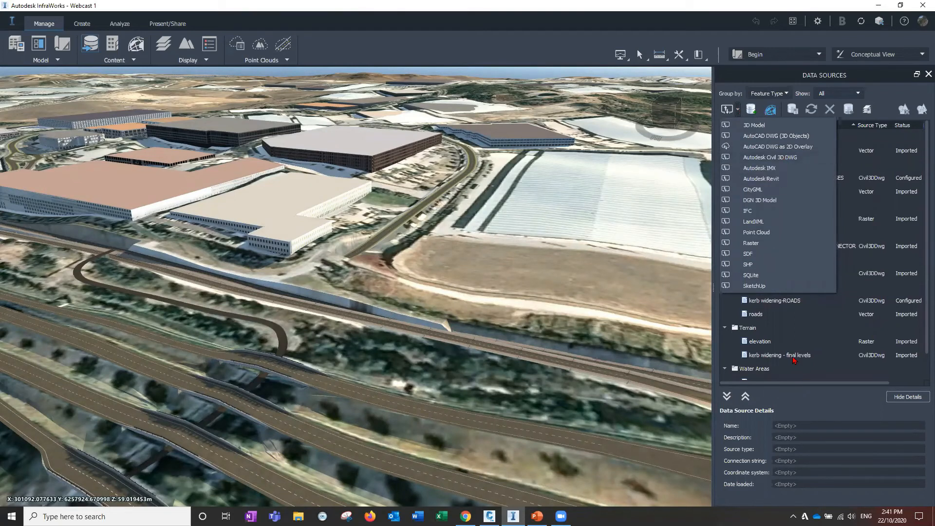
{"action": "left_click", "coordinate": [793, 357]}
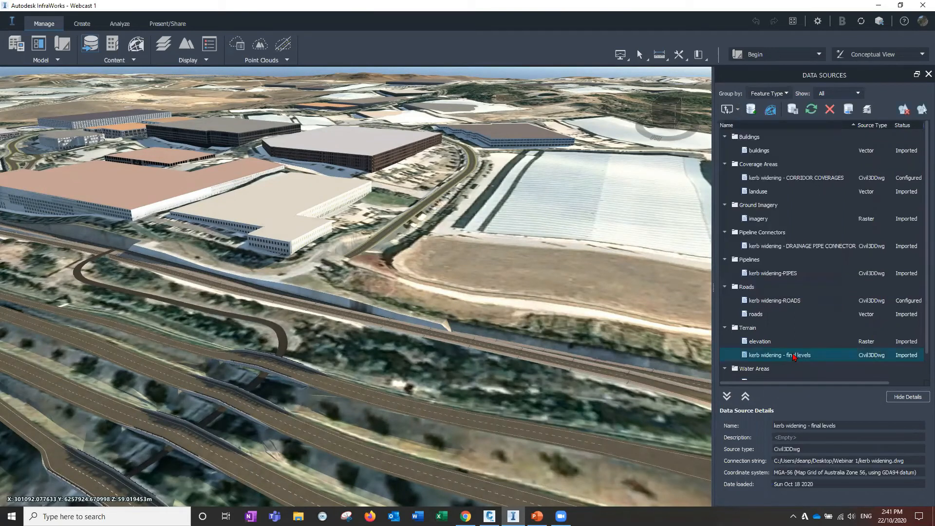
{"action": "double_click", "coordinate": [797, 357]}
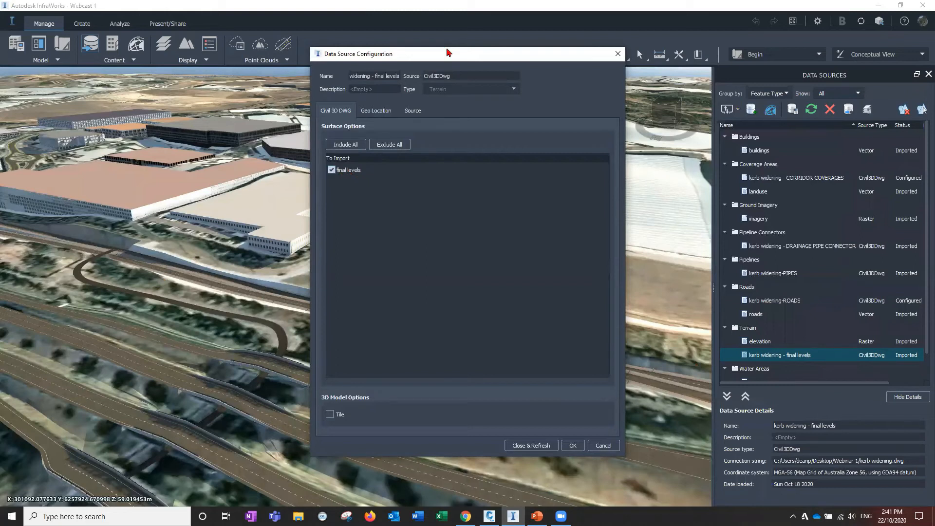
{"action": "left_click_drag", "start_coordinate": [449, 52], "coordinate": [528, 183]}
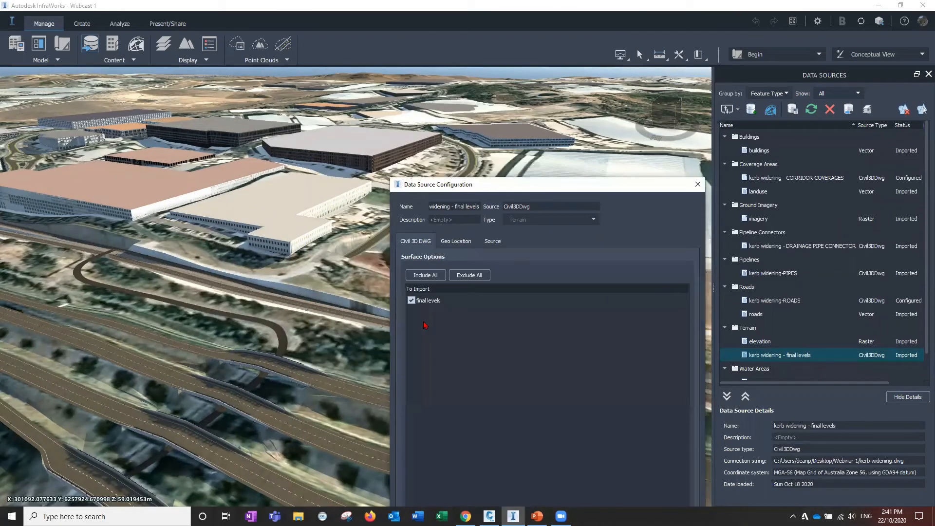
{"action": "left_click_drag", "start_coordinate": [539, 186], "coordinate": [599, 153]}
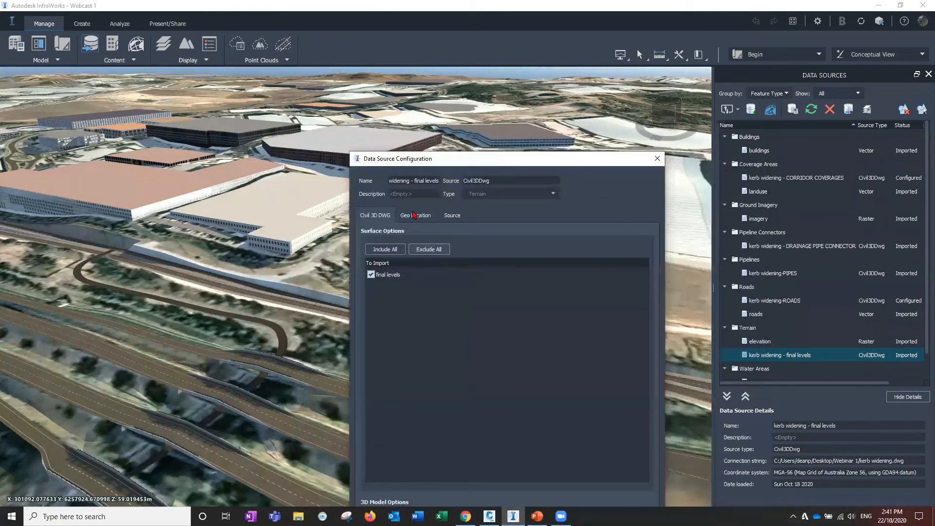
{"action": "left_click", "coordinate": [414, 215]}
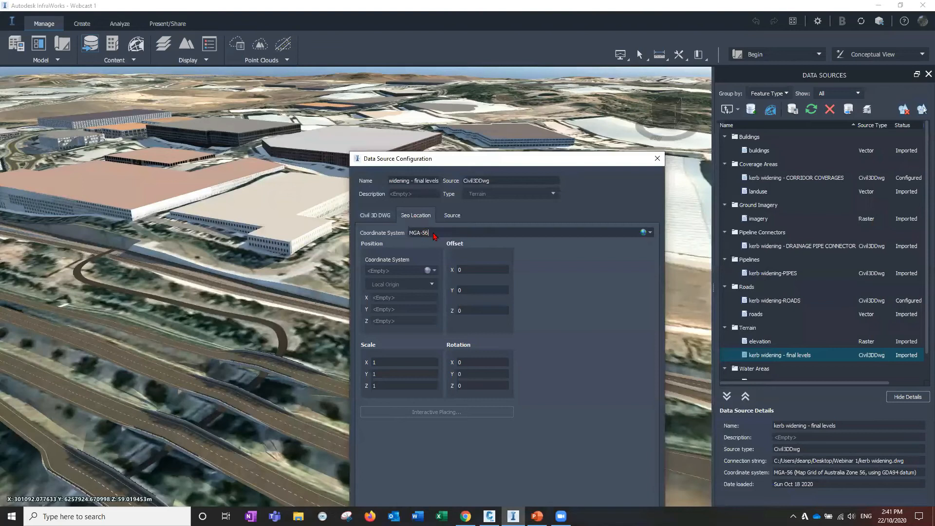
{"action": "left_click", "coordinate": [369, 219]}
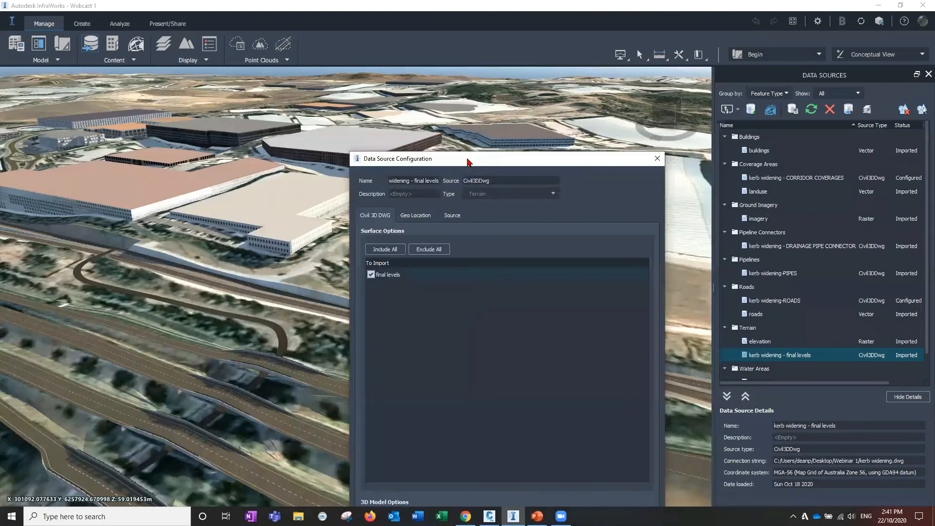
{"action": "left_click_drag", "start_coordinate": [468, 162], "coordinate": [315, 128]}
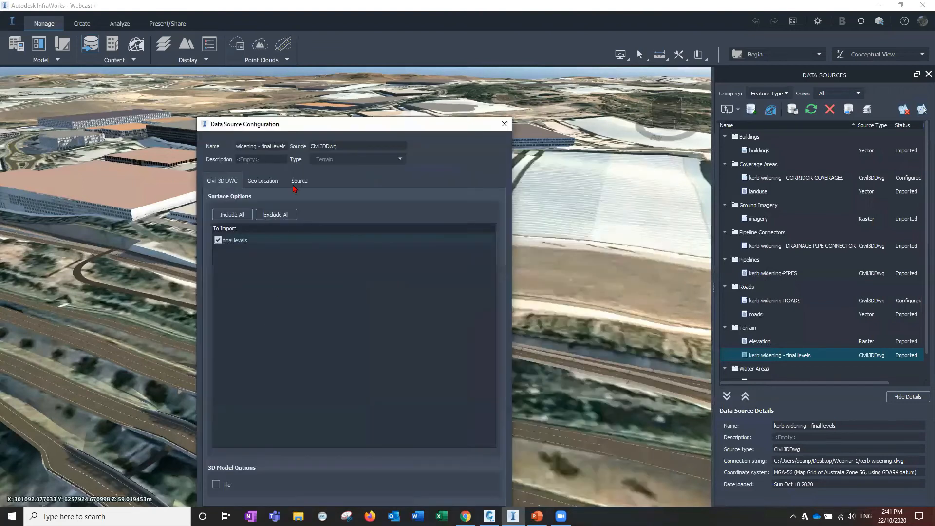
{"action": "left_click", "coordinate": [299, 182]}
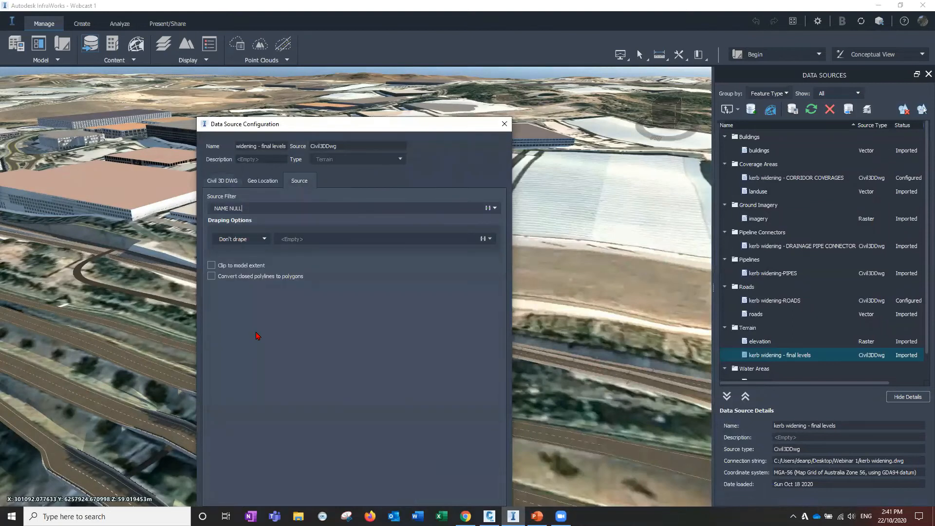
{"action": "left_click", "coordinate": [383, 444]}
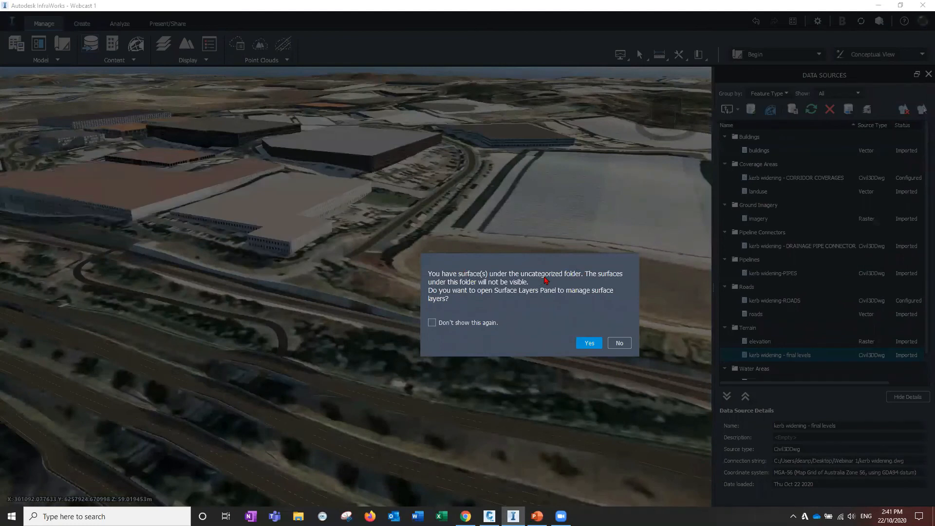
Open the surface layers and move the final levels surface into the Ground Surface layer
{"action": "left_click", "coordinate": [590, 343]}
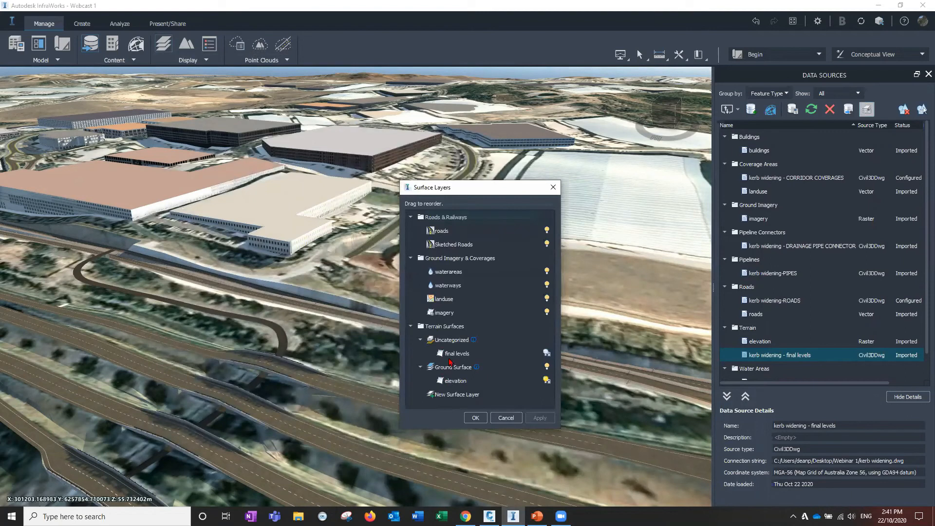
{"action": "left_click", "coordinate": [453, 355]}
{"action": "left_click_drag", "start_coordinate": [453, 355], "coordinate": [451, 385]}
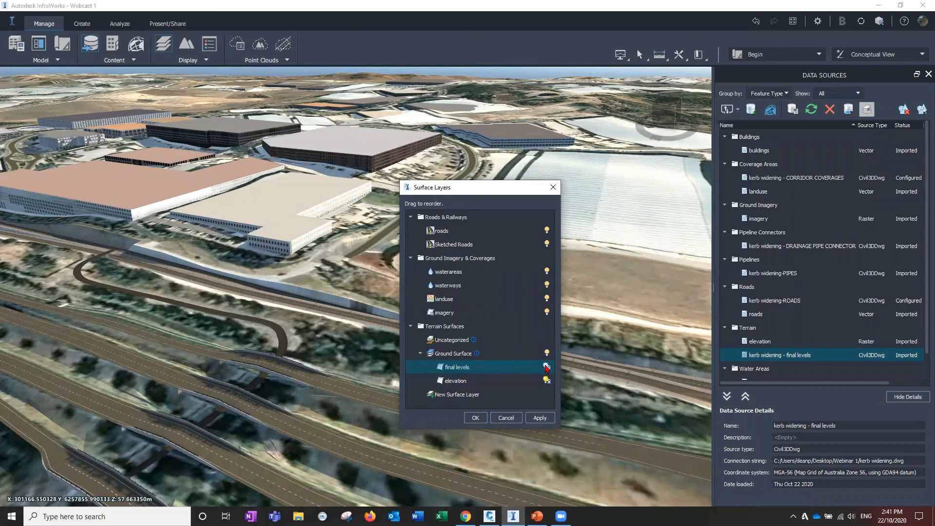
{"action": "left_click", "coordinate": [230, 263]}
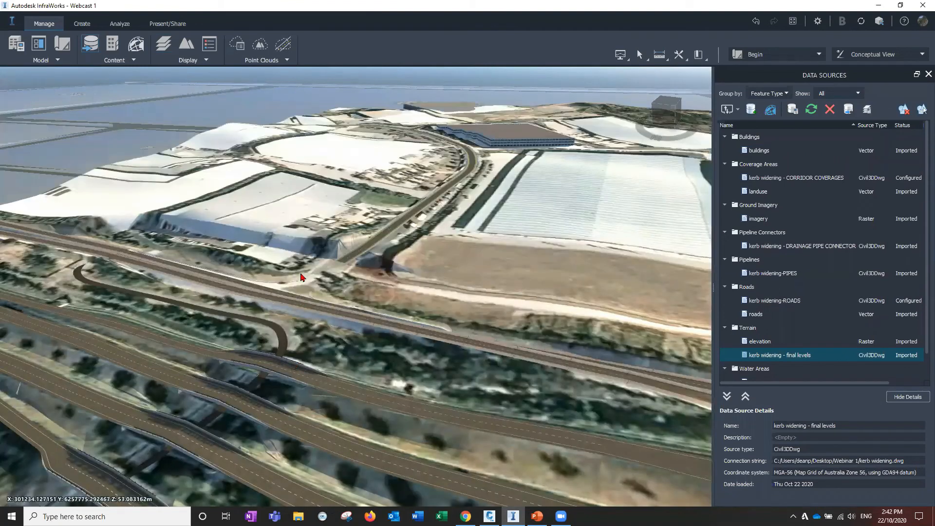
Orbit and zoom the model to inspect the refreshed kerb widening surface
{"action": "left_click_drag", "start_coordinate": [302, 276], "coordinate": [336, 277]}
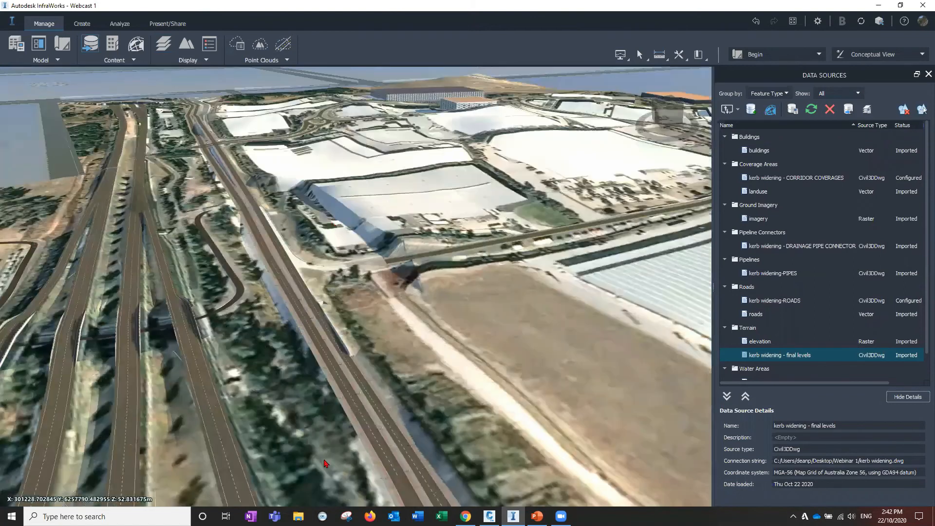
{"action": "scroll", "coordinate": [337, 336], "scroll_direction": "up", "scroll_amount": 3}
{"action": "scroll", "coordinate": [339, 336], "scroll_direction": "down", "scroll_amount": 5}
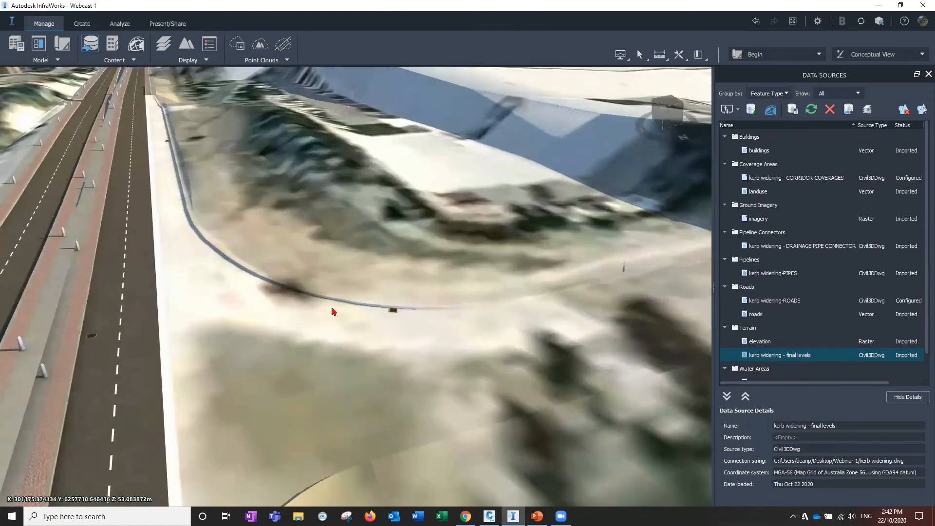
{"action": "scroll", "coordinate": [365, 361], "scroll_direction": "up", "scroll_amount": 6}
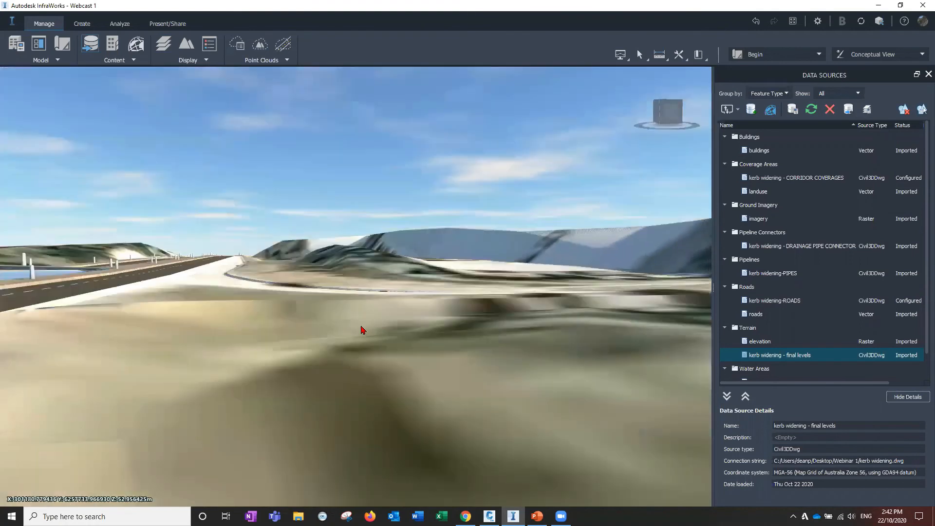
Orbit and zoom out over the industrial estate to examine the kerb widening site from above
{"action": "left_click_drag", "start_coordinate": [341, 299], "coordinate": [354, 342]}
{"action": "left_click_drag", "start_coordinate": [414, 345], "coordinate": [415, 256]}
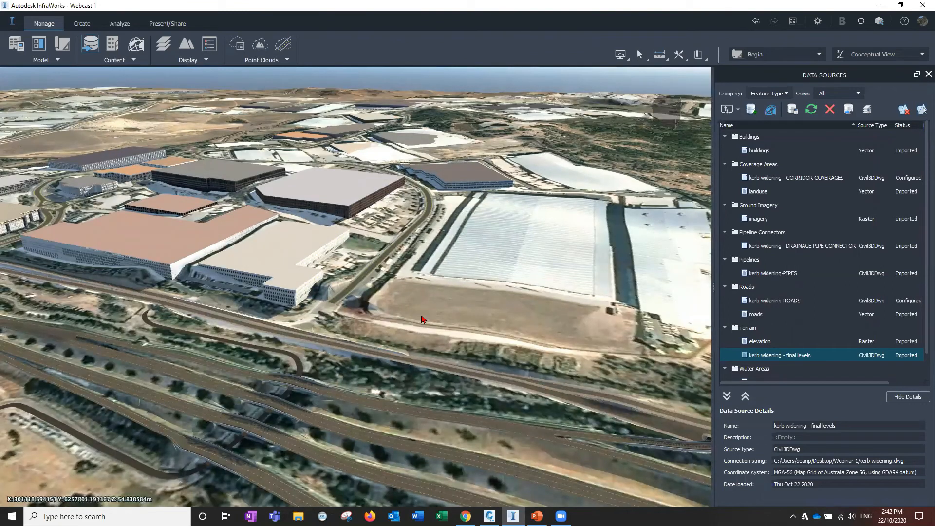
{"action": "left_click_drag", "start_coordinate": [470, 148], "coordinate": [515, 271]}
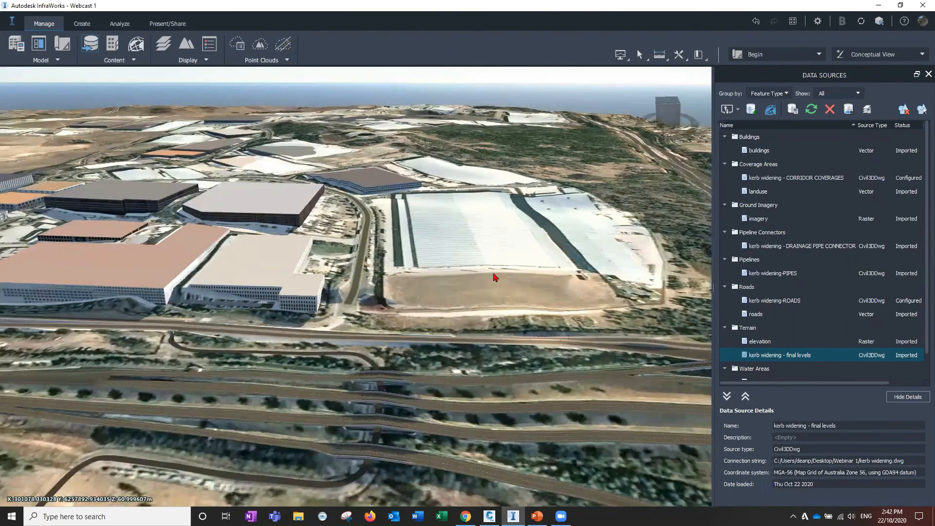
{"action": "scroll", "coordinate": [425, 275], "scroll_direction": "down", "scroll_amount": 3}
{"action": "left_click_drag", "start_coordinate": [93, 156], "coordinate": [311, 133]}
{"action": "scroll", "coordinate": [337, 316], "scroll_direction": "up", "scroll_amount": 2}
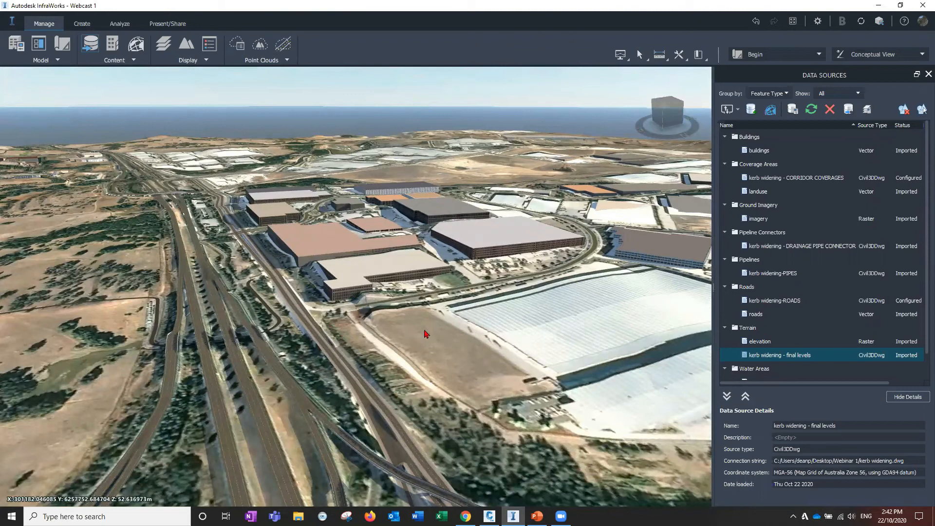
{"action": "scroll", "coordinate": [382, 334], "scroll_direction": "down", "scroll_amount": 2}
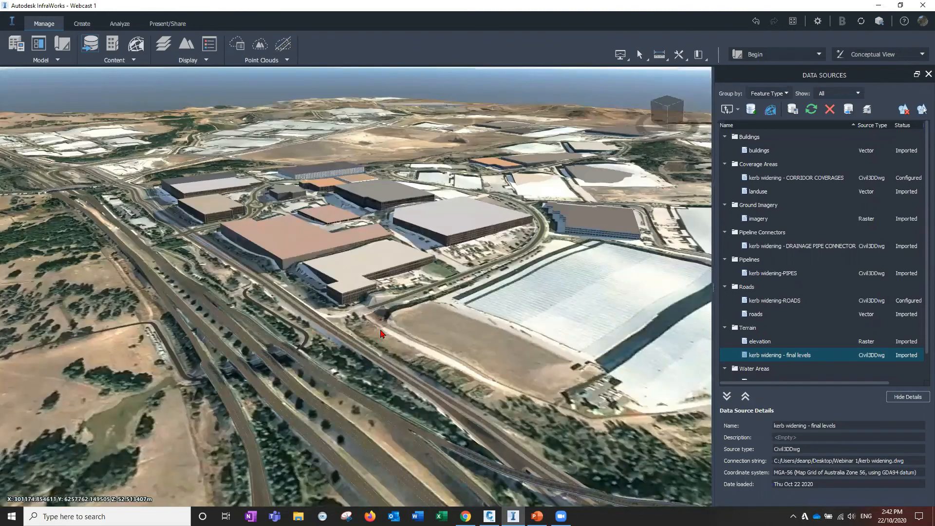
{"action": "left_click_drag", "start_coordinate": [372, 333], "coordinate": [470, 314]}
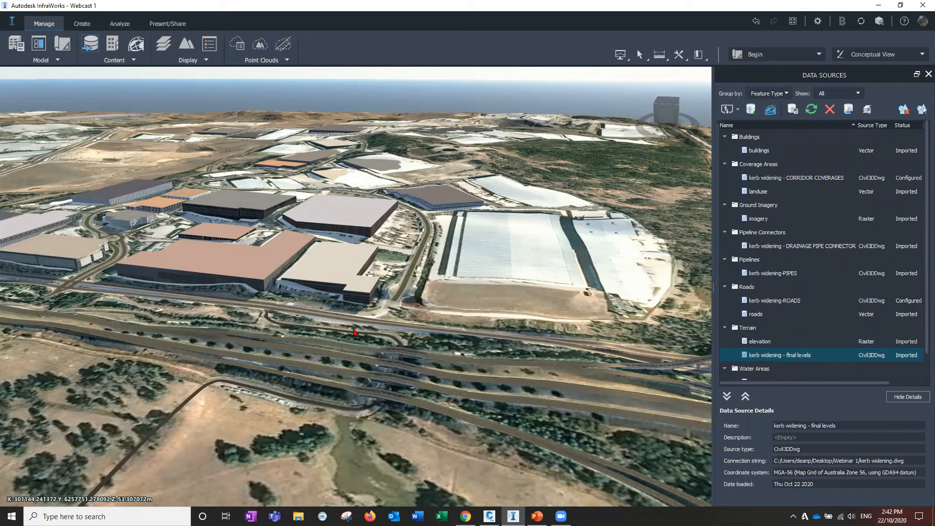
{"action": "scroll", "coordinate": [354, 333], "scroll_direction": "up", "scroll_amount": 2}
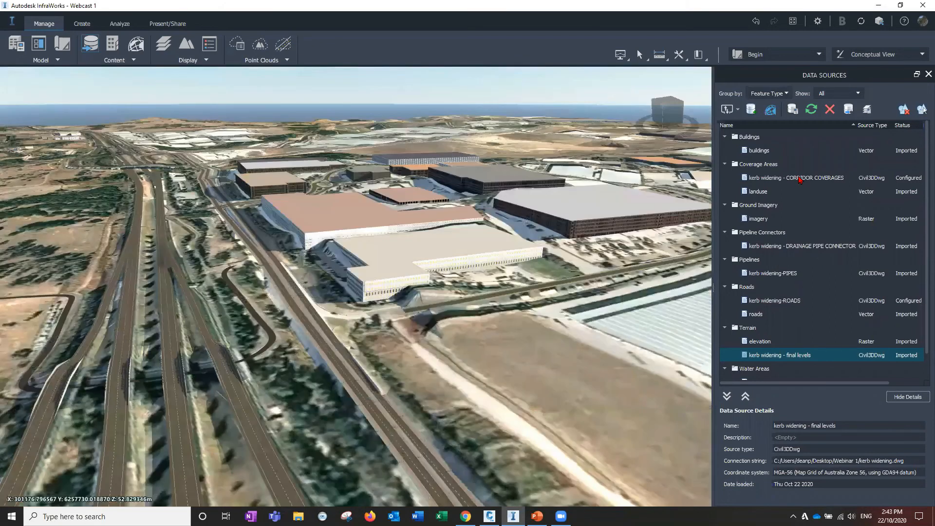
{"action": "scroll", "coordinate": [341, 293], "scroll_direction": "up", "scroll_amount": 1}
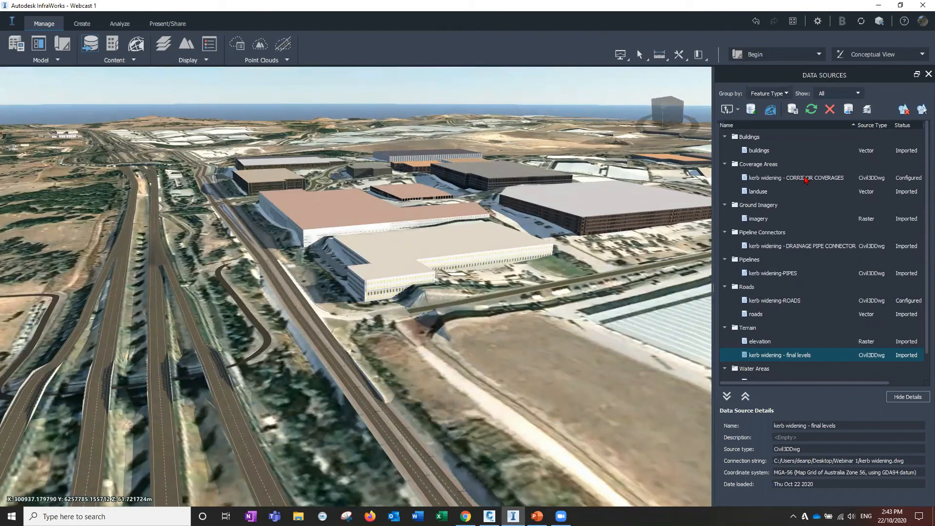
Open the kerb widening - CORRIDOR COVERAGES data source configuration, check its Civil 3D DWG corridor options, and close and refresh it
{"action": "left_click", "coordinate": [806, 179]}
{"action": "double_click", "coordinate": [806, 179]}
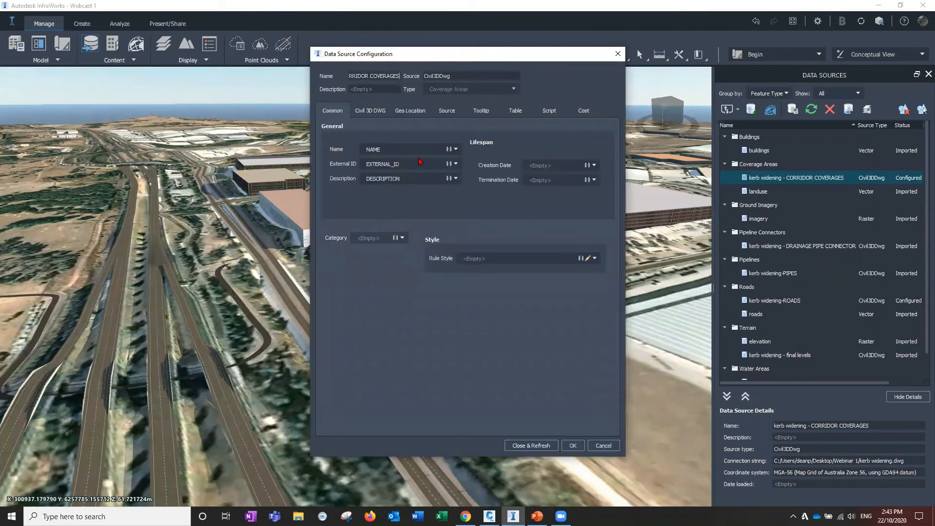
{"action": "left_click", "coordinate": [370, 111]}
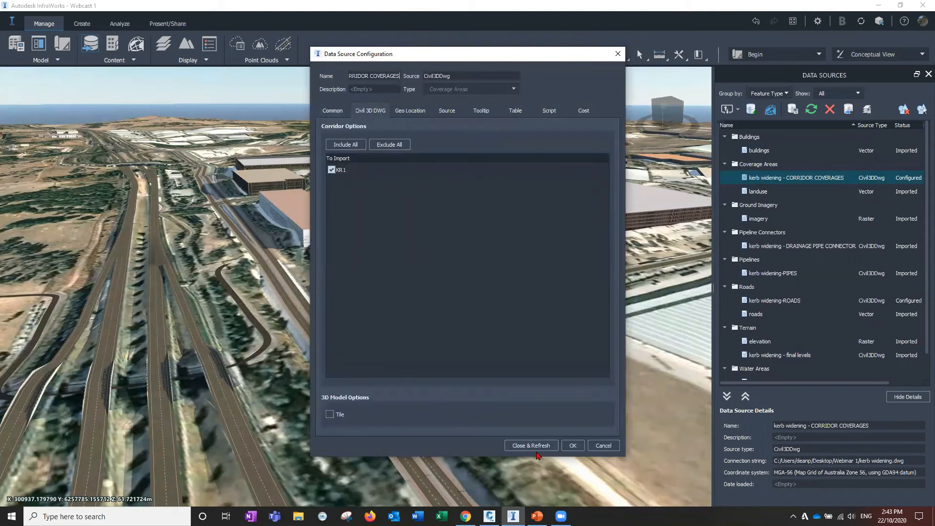
{"action": "left_click", "coordinate": [535, 446]}
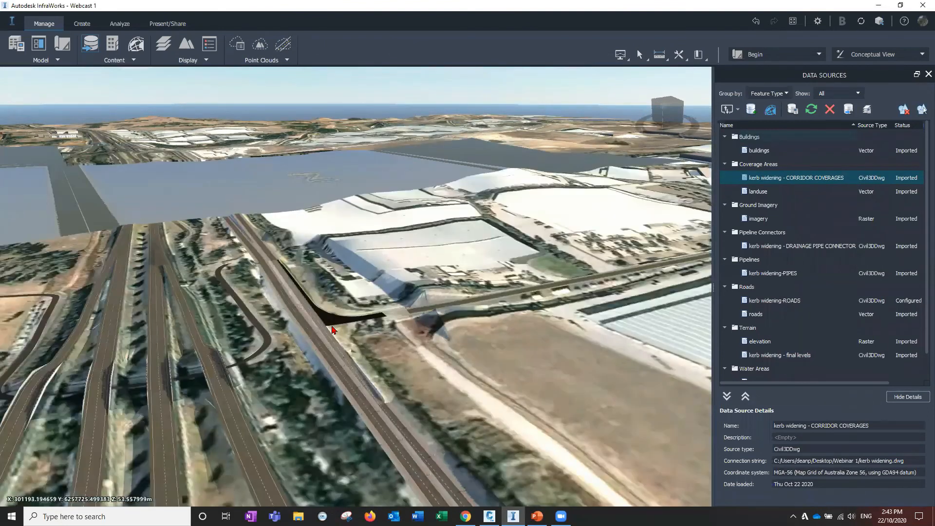
Zoom and orbit in to inspect the refreshed corridor coverage along the widened kerb
{"action": "scroll", "coordinate": [341, 348], "scroll_direction": "up", "scroll_amount": 3}
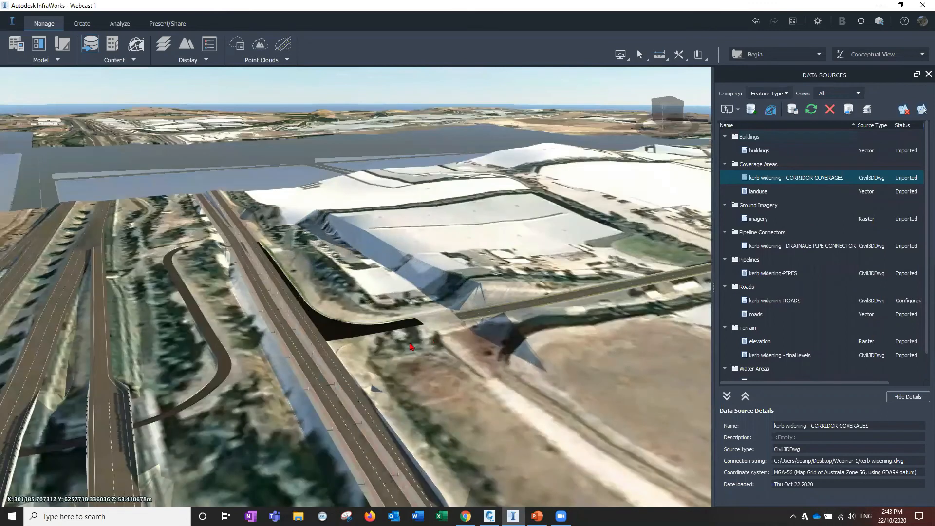
{"action": "scroll", "coordinate": [411, 343], "scroll_direction": "up", "scroll_amount": 3}
{"action": "scroll", "coordinate": [430, 338], "scroll_direction": "up", "scroll_amount": 3}
{"action": "scroll", "coordinate": [410, 405], "scroll_direction": "down", "scroll_amount": 1}
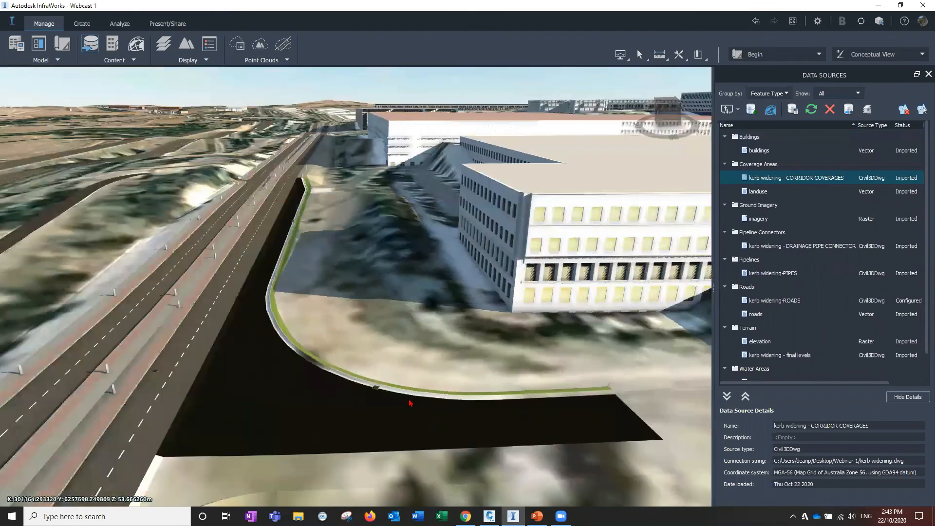
{"action": "scroll", "coordinate": [458, 360], "scroll_direction": "up", "scroll_amount": 1}
{"action": "left_click_drag", "start_coordinate": [466, 357], "coordinate": [314, 399]}
{"action": "scroll", "coordinate": [380, 405], "scroll_direction": "down", "scroll_amount": 1}
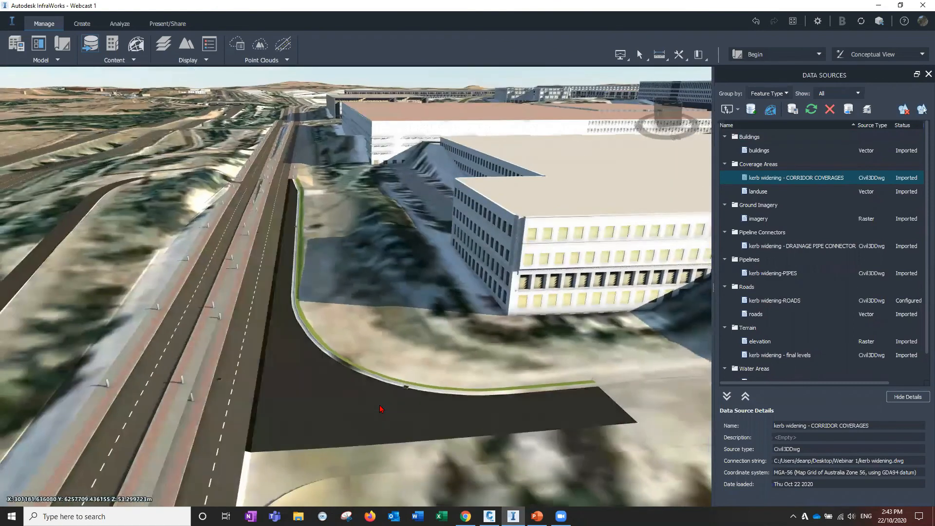
{"action": "scroll", "coordinate": [416, 357], "scroll_direction": "up", "scroll_amount": 6}
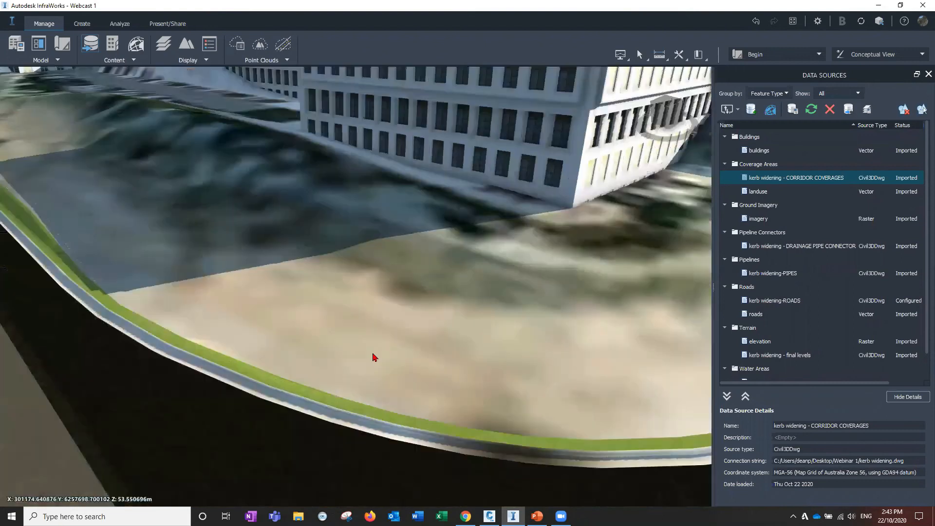
{"action": "left_click_drag", "start_coordinate": [373, 357], "coordinate": [266, 409]}
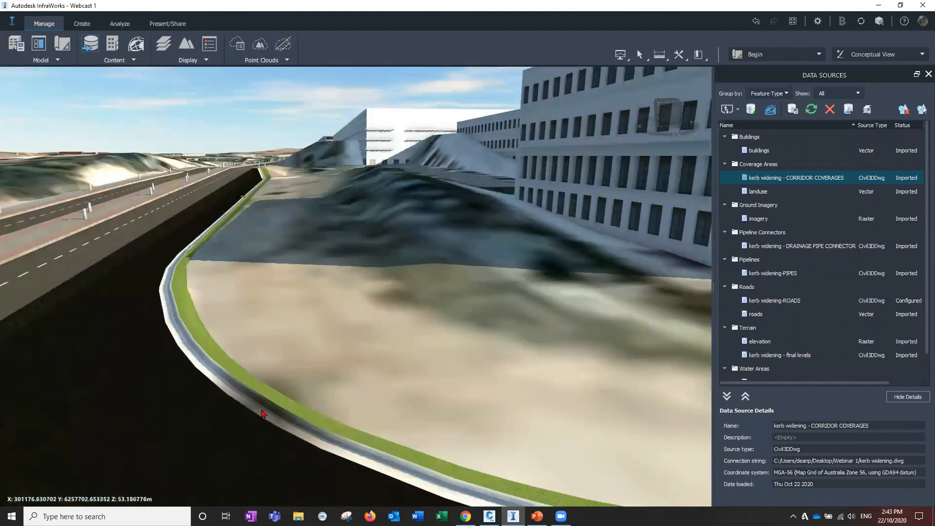
{"action": "scroll", "coordinate": [334, 396], "scroll_direction": "up", "scroll_amount": 3}
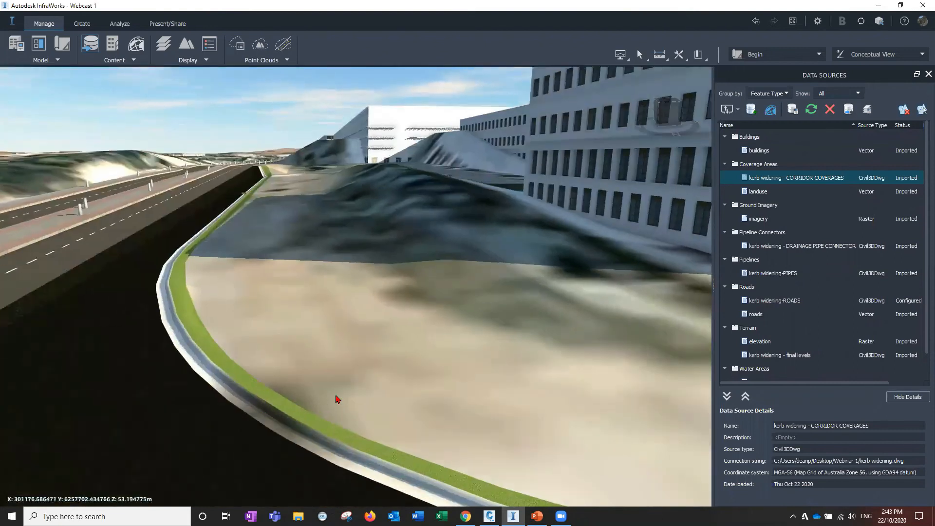
{"action": "left_click_drag", "start_coordinate": [339, 388], "coordinate": [359, 321]}
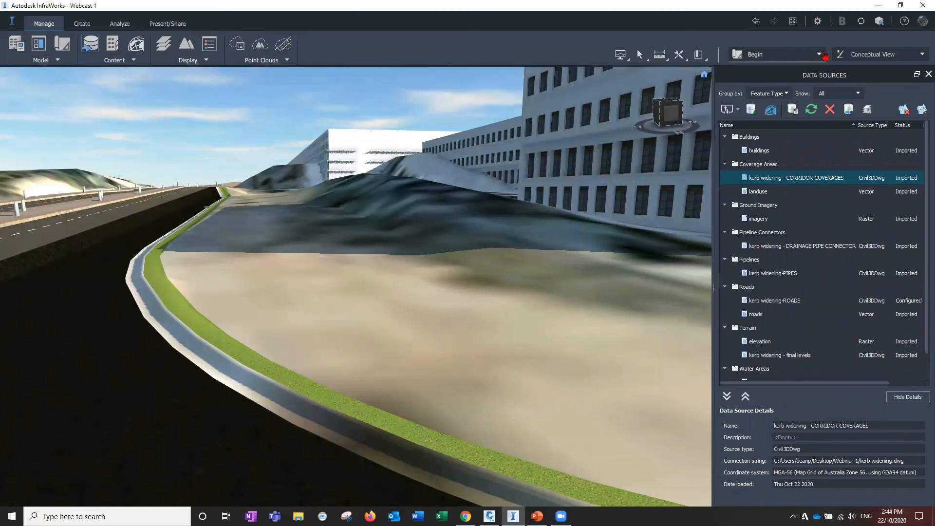
Switch the model to the finished proposal and orbit around the kerb widening
{"action": "left_click", "coordinate": [773, 55]}
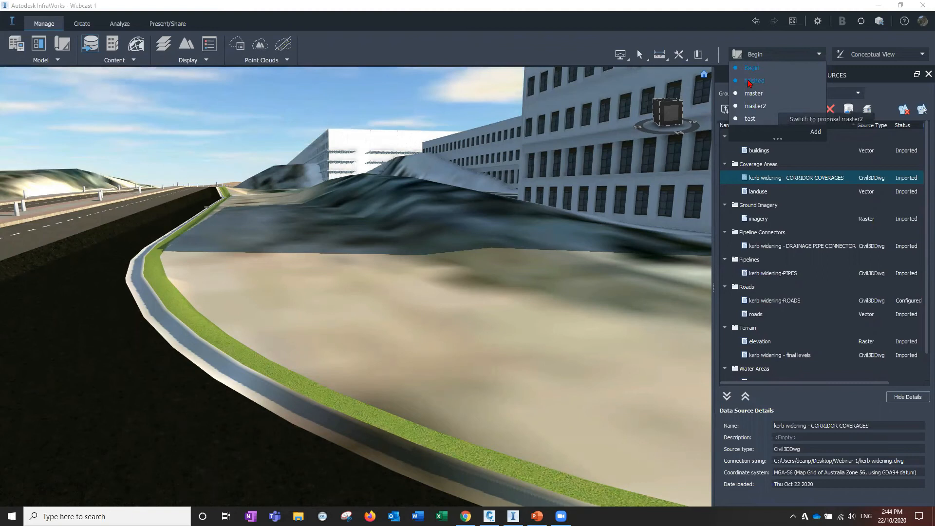
{"action": "left_click", "coordinate": [749, 80]}
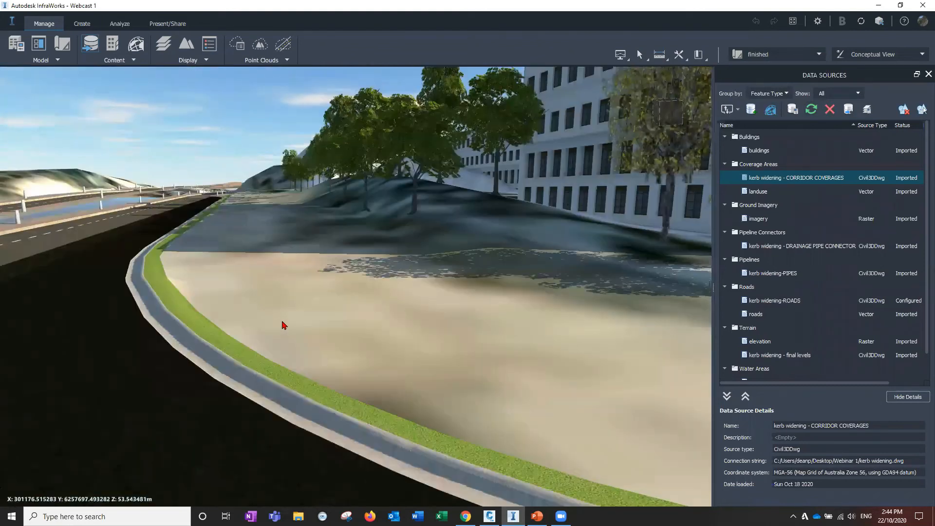
{"action": "left_click_drag", "start_coordinate": [352, 341], "coordinate": [334, 372]}
{"action": "scroll", "coordinate": [352, 371], "scroll_direction": "down", "scroll_amount": 4}
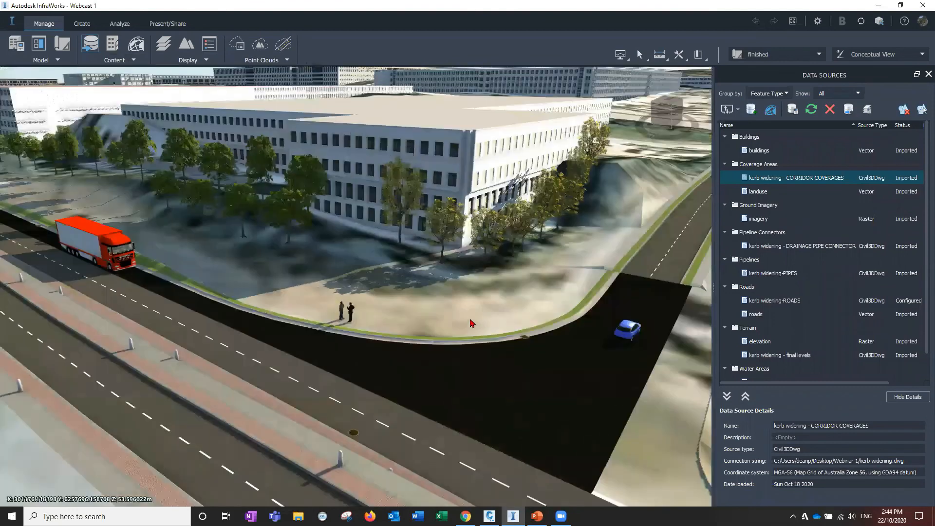
{"action": "left_click_drag", "start_coordinate": [472, 269], "coordinate": [219, 301]}
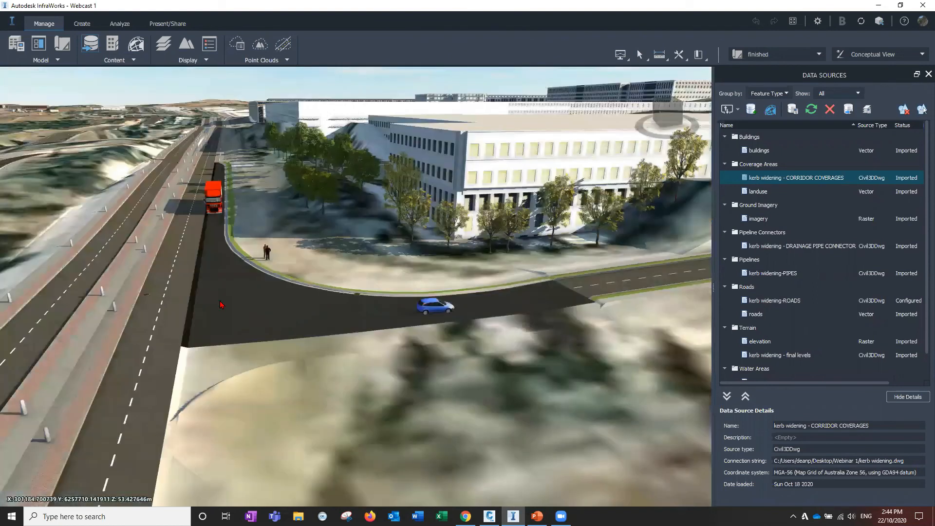
Orbit and zoom out to a plan view of the industrial estate around the kerb widening
{"action": "left_click_drag", "start_coordinate": [330, 302], "coordinate": [384, 340]}
{"action": "scroll", "coordinate": [421, 320], "scroll_direction": "up", "scroll_amount": 1}
{"action": "scroll", "coordinate": [414, 316], "scroll_direction": "up", "scroll_amount": 1}
{"action": "left_click_drag", "start_coordinate": [333, 325], "coordinate": [519, 338]}
{"action": "left_click_drag", "start_coordinate": [392, 331], "coordinate": [360, 324]}
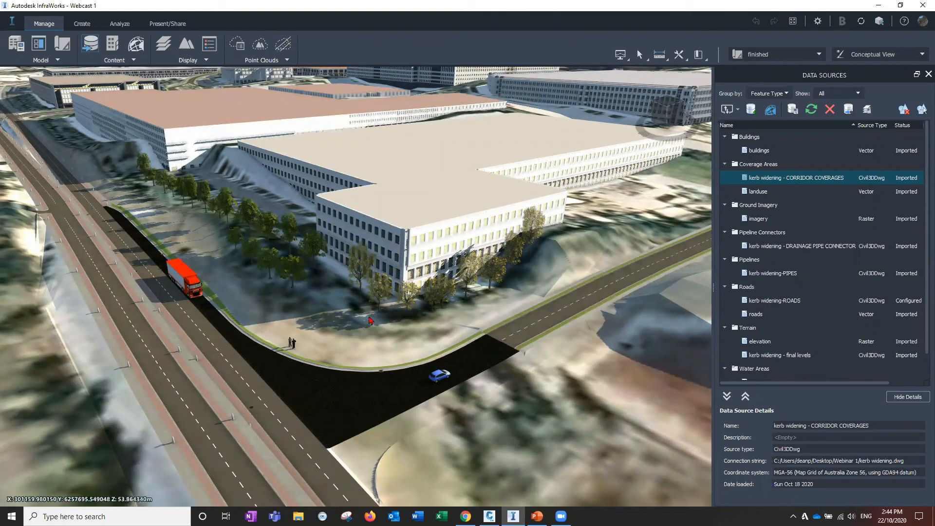
{"action": "left_click_drag", "start_coordinate": [442, 313], "coordinate": [526, 380]}
{"action": "scroll", "coordinate": [534, 358], "scroll_direction": "down", "scroll_amount": 3}
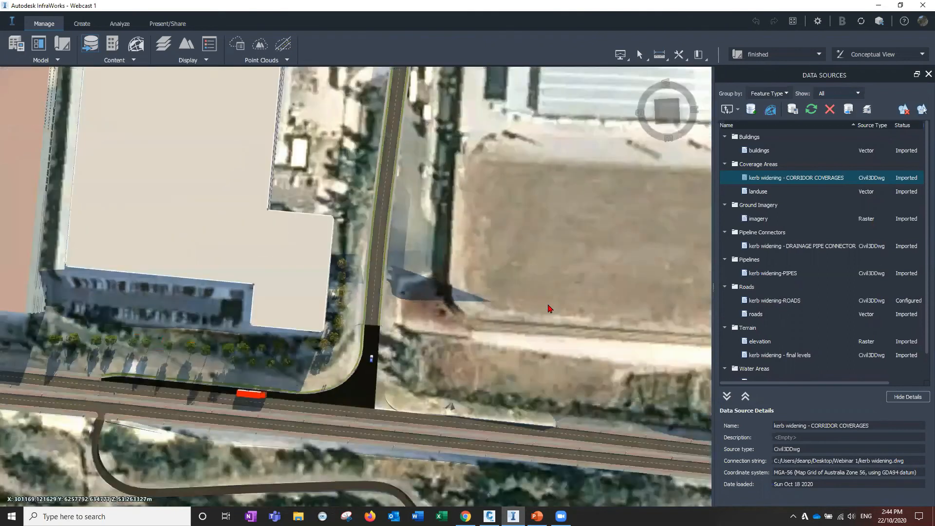
{"action": "scroll", "coordinate": [491, 307], "scroll_direction": "down", "scroll_amount": 3}
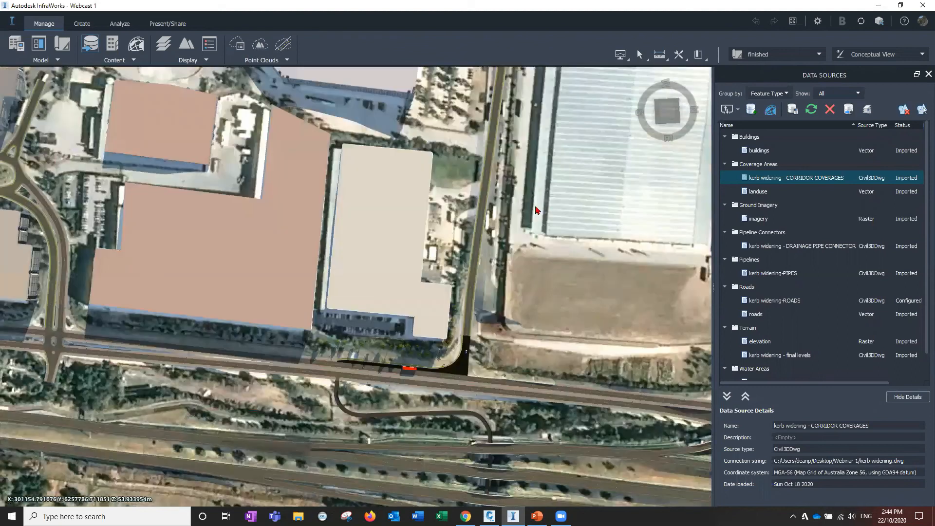
{"action": "scroll", "coordinate": [218, 75], "scroll_direction": "down", "scroll_amount": 5}
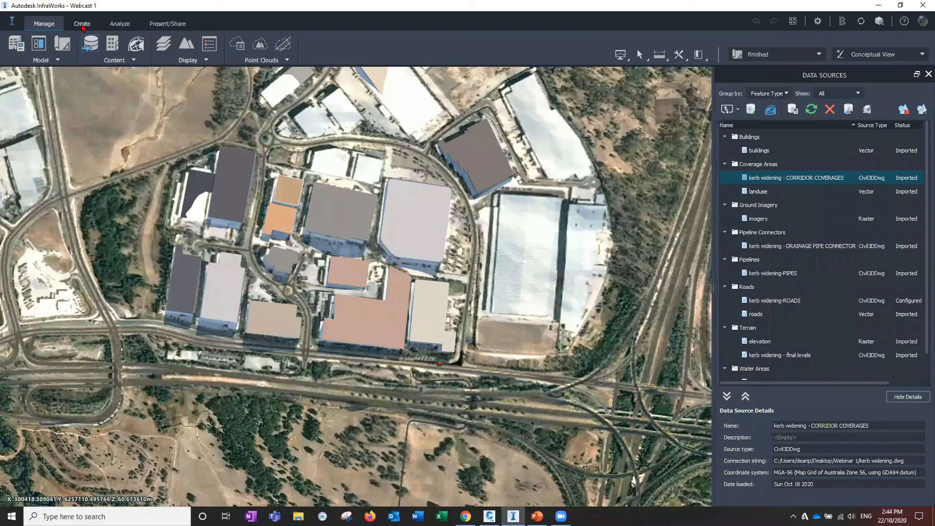
Sketch a new building of about 160 m by 157 m over the eastern warehouse site with the Achilles brick facade style
{"action": "left_click", "coordinate": [83, 24]}
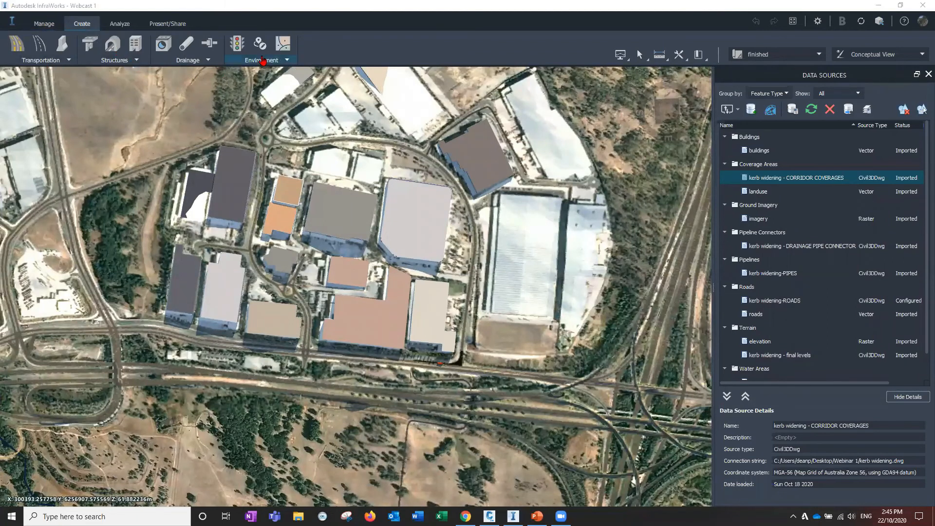
{"action": "left_click", "coordinate": [263, 60]}
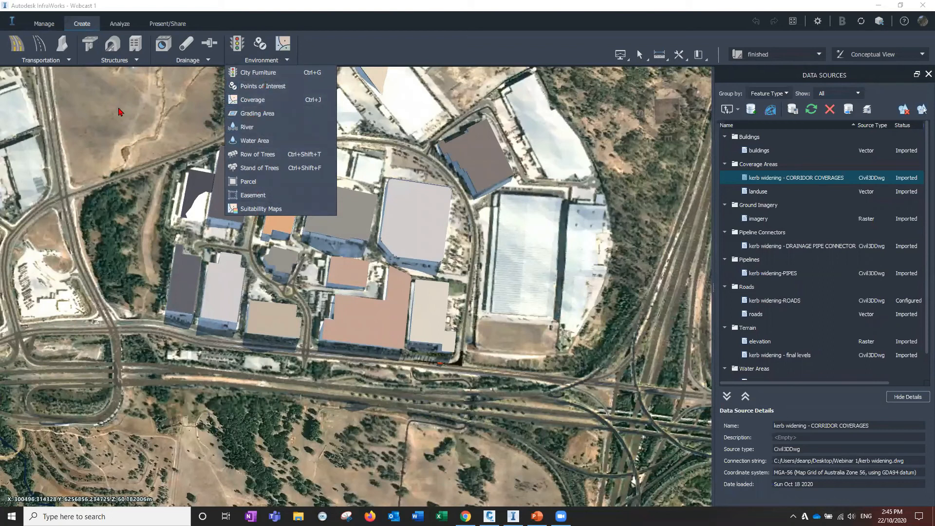
{"action": "left_click", "coordinate": [129, 62]}
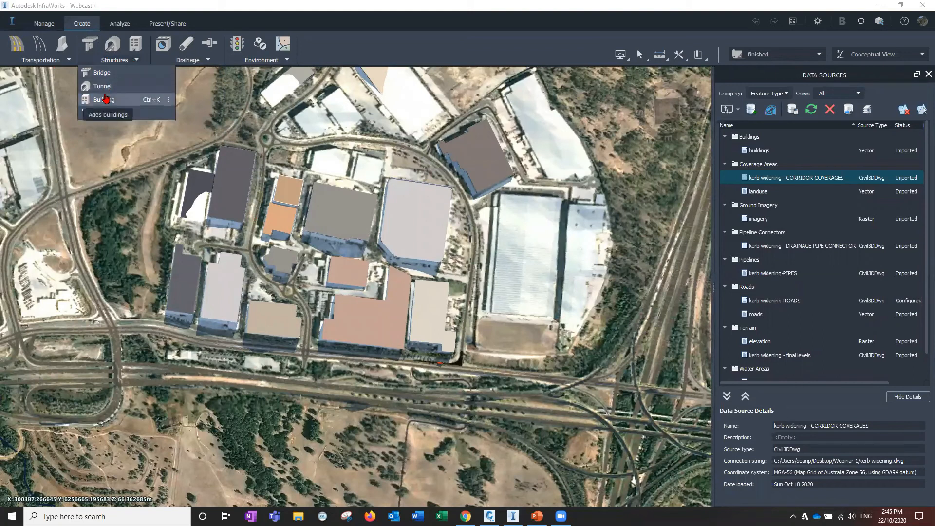
{"action": "left_click", "coordinate": [100, 102]}
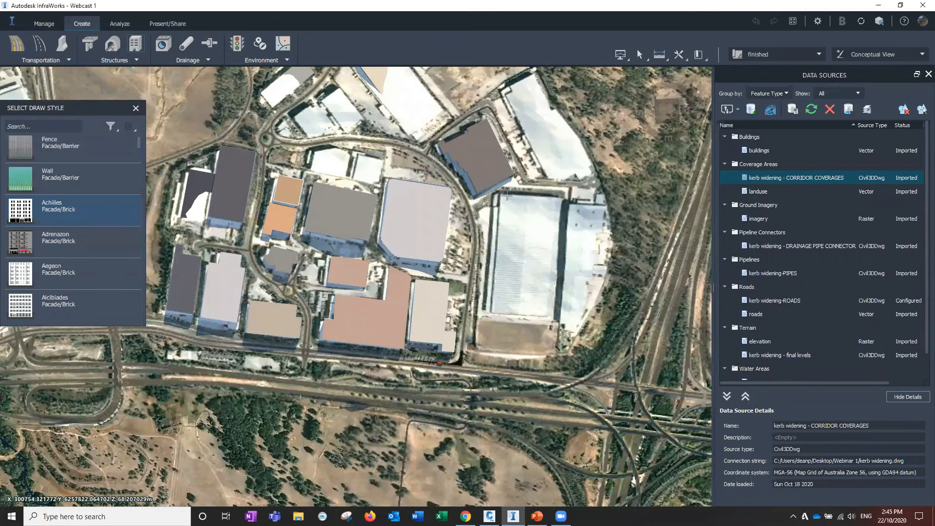
{"action": "left_click", "coordinate": [497, 194]}
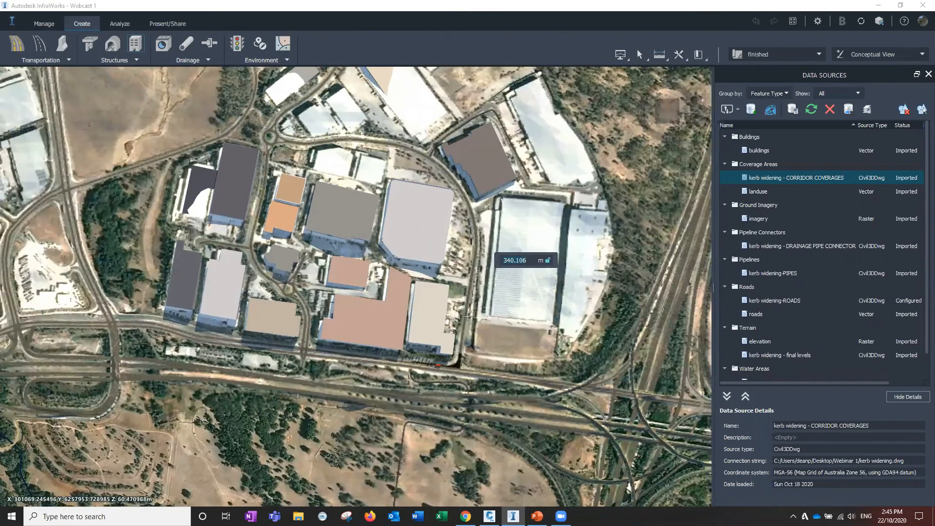
{"action": "left_click", "coordinate": [468, 316]}
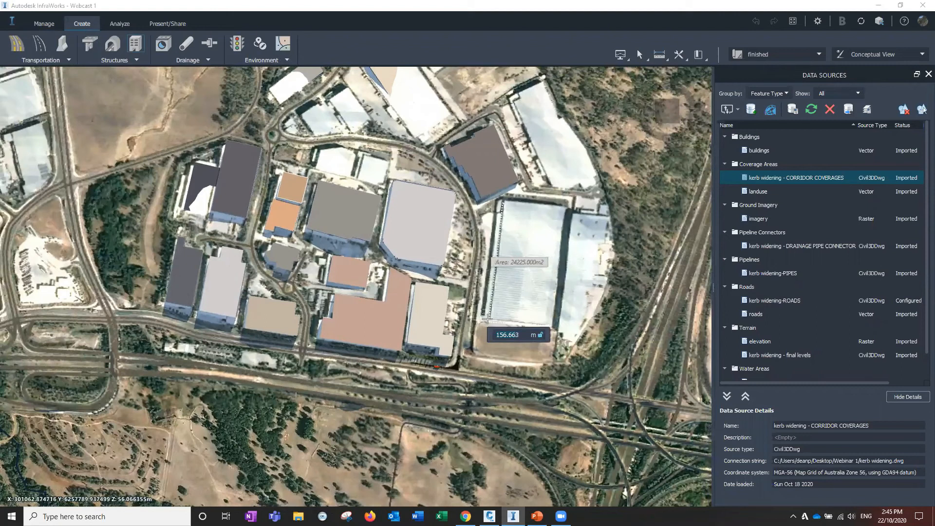
{"action": "left_click", "coordinate": [487, 319]}
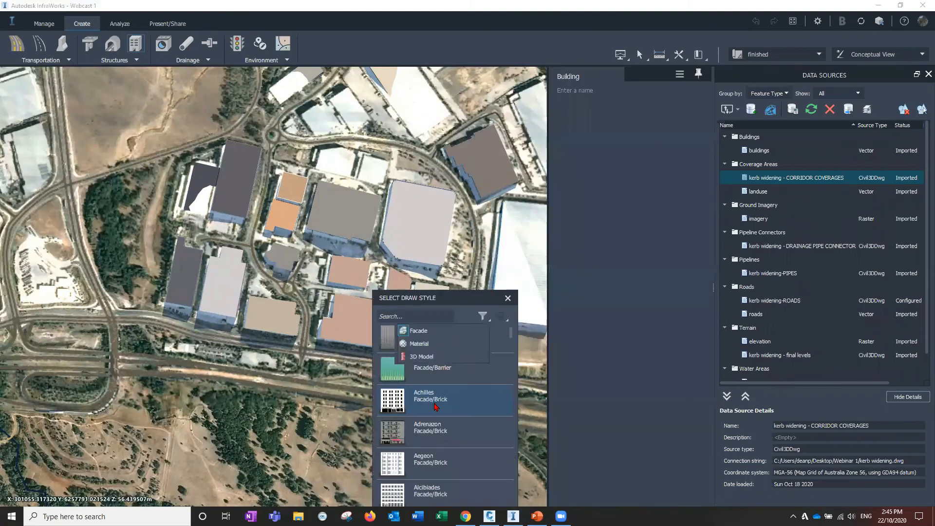
{"action": "left_click", "coordinate": [432, 404]}
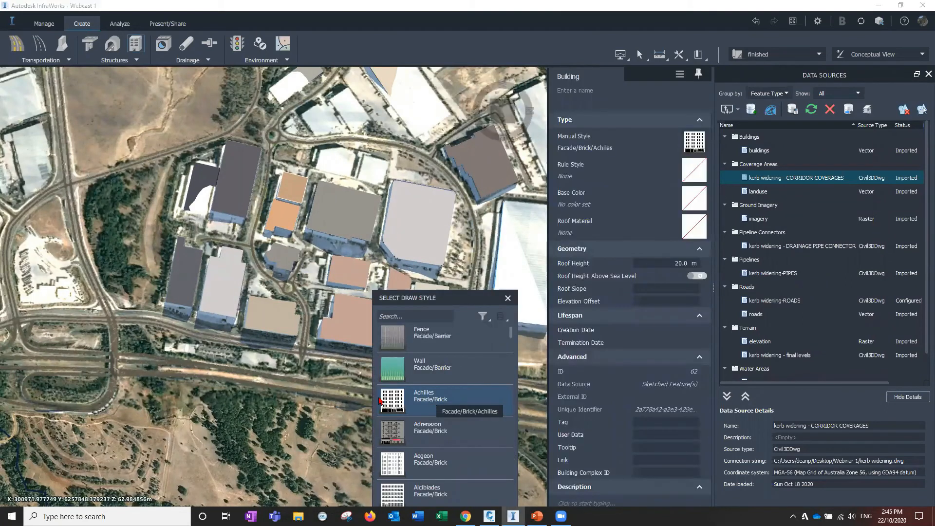
{"action": "left_click", "coordinate": [368, 393]}
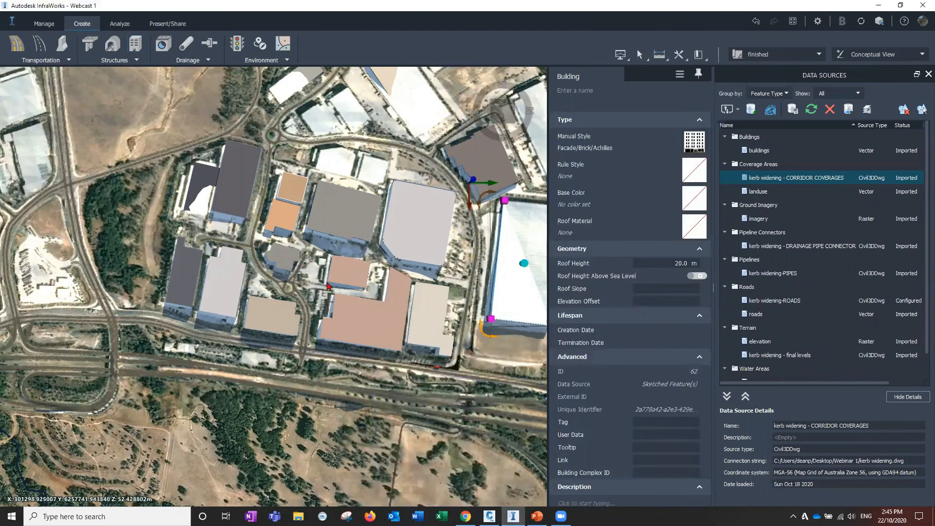
{"action": "left_click_drag", "start_coordinate": [335, 296], "coordinate": [359, 315]}
{"action": "left_click_drag", "start_coordinate": [380, 408], "coordinate": [402, 351]}
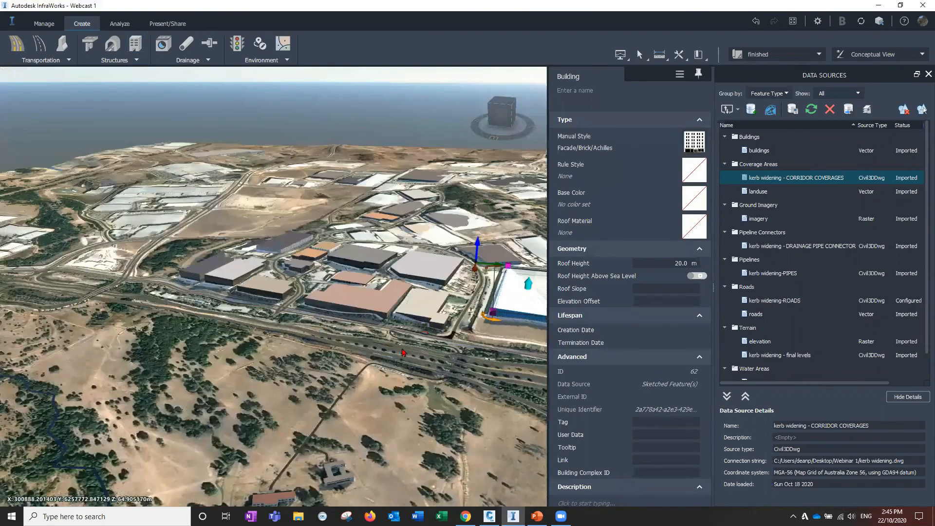
Add a vertex to the new building's footprint and stretch its corners so the building extends to about 303 m long
{"action": "scroll", "coordinate": [411, 345], "scroll_direction": "up", "scroll_amount": 3}
{"action": "middle_click_drag", "start_coordinate": [411, 345], "coordinate": [383, 346]}
{"action": "left_click_drag", "start_coordinate": [355, 334], "coordinate": [329, 338]}
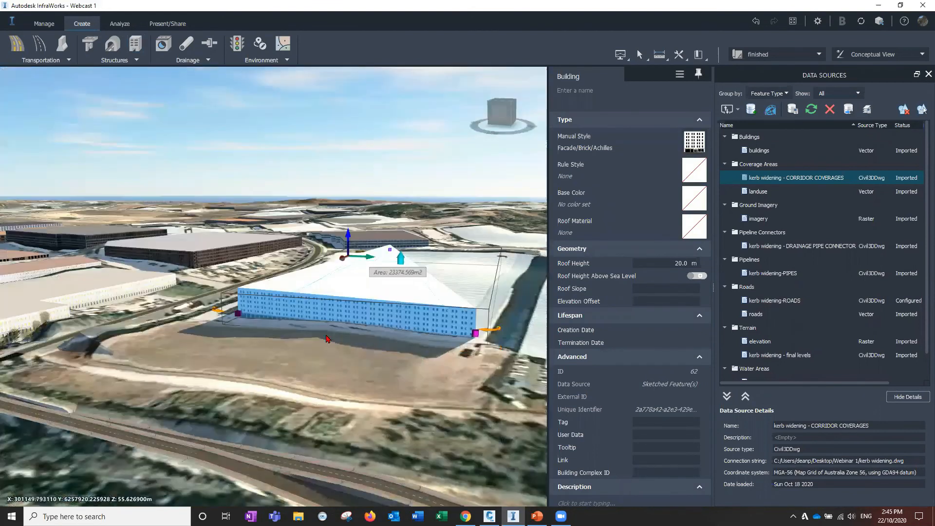
{"action": "middle_click_drag", "start_coordinate": [329, 339], "coordinate": [355, 307]}
{"action": "left_click", "coordinate": [347, 291]}
{"action": "left_click", "coordinate": [347, 291]}
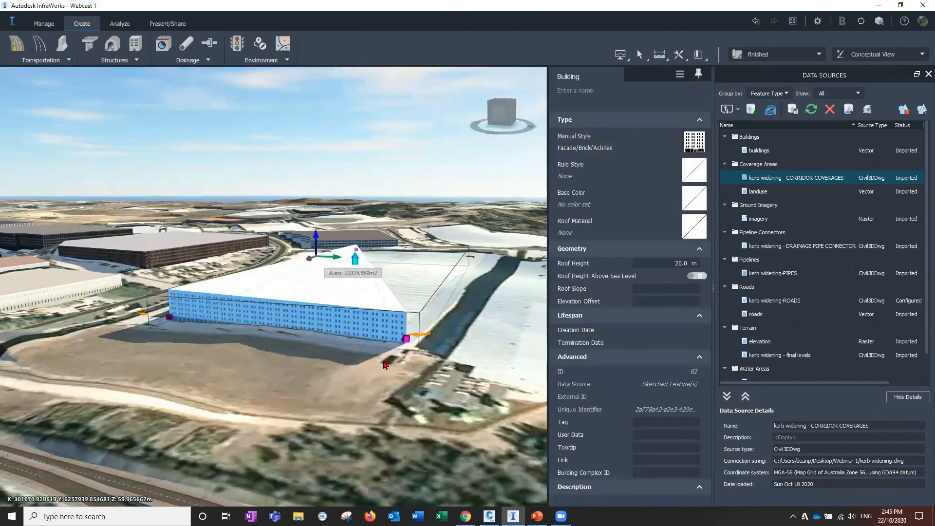
{"action": "left_click_drag", "start_coordinate": [279, 373], "coordinate": [277, 372]}
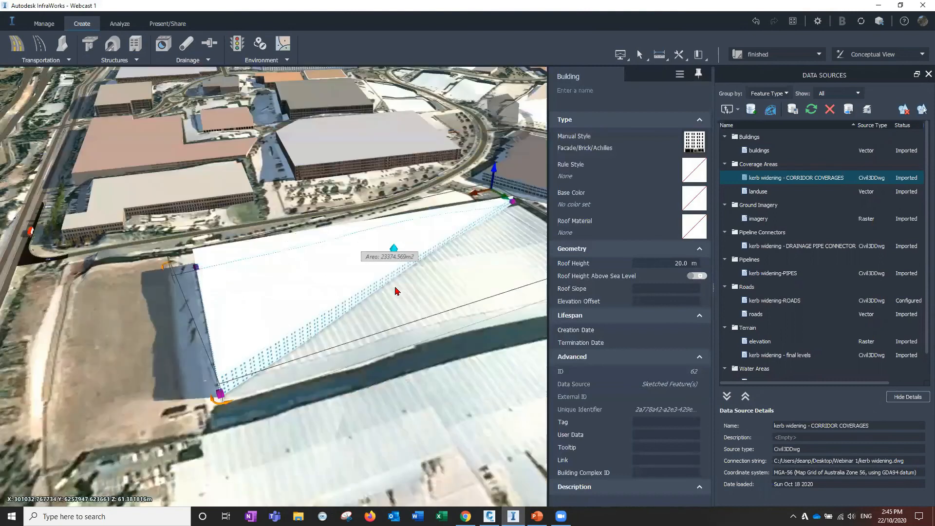
{"action": "left_click_drag", "start_coordinate": [364, 297], "coordinate": [316, 283]}
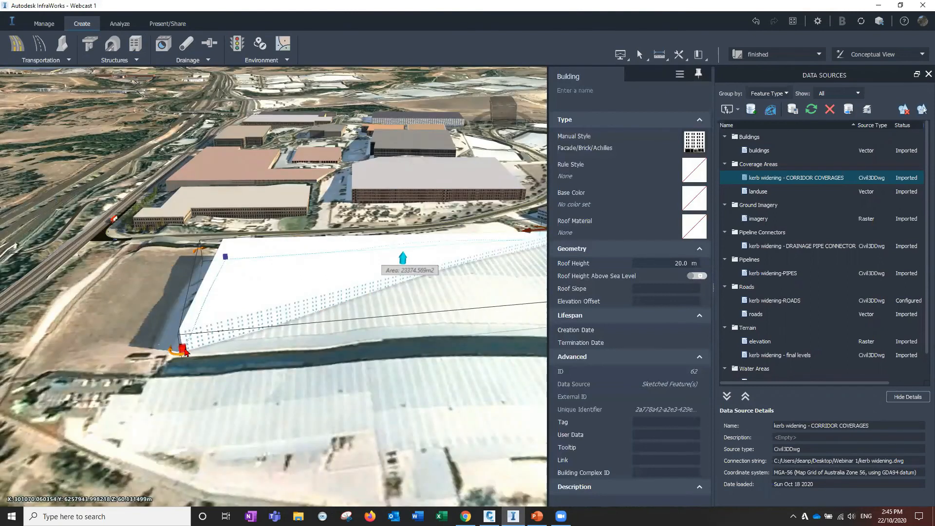
{"action": "right_click", "coordinate": [182, 349]}
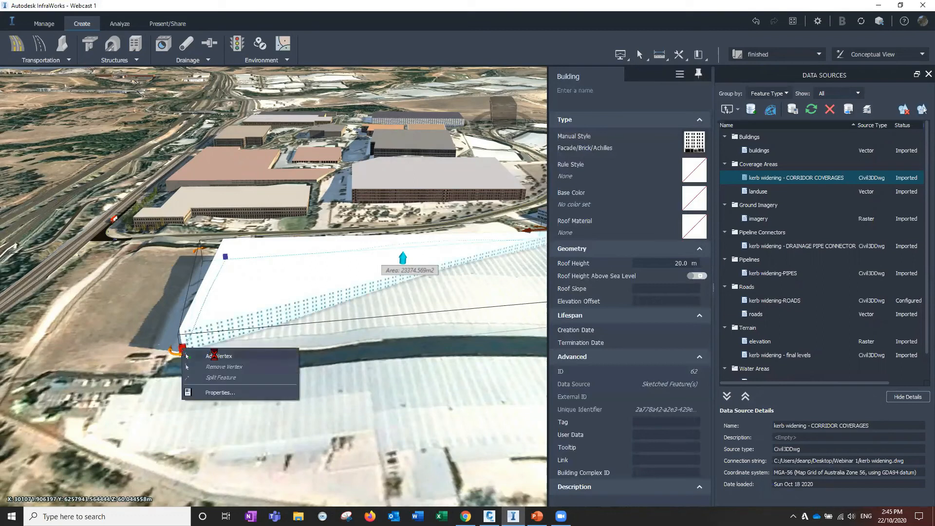
{"action": "left_click", "coordinate": [211, 354]}
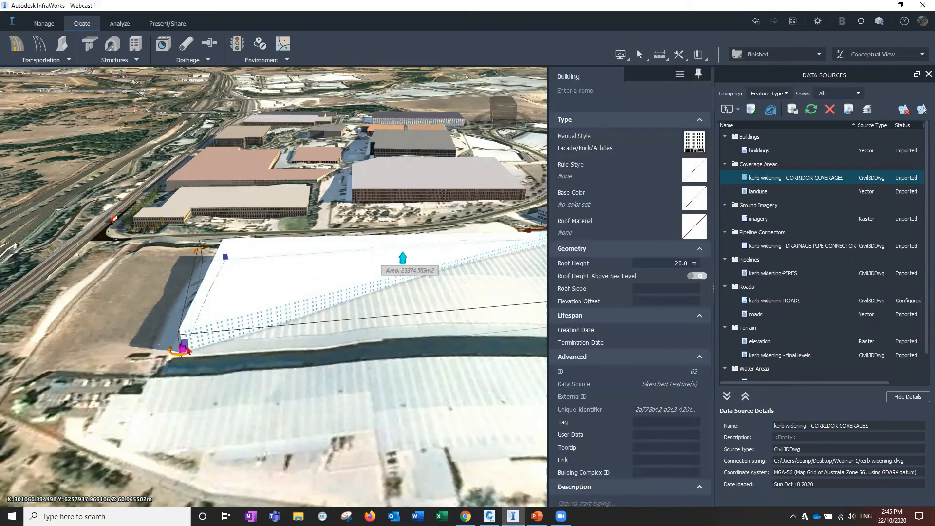
{"action": "left_click_drag", "start_coordinate": [184, 350], "coordinate": [447, 325]}
{"action": "middle_click_drag", "start_coordinate": [396, 400], "coordinate": [269, 391]}
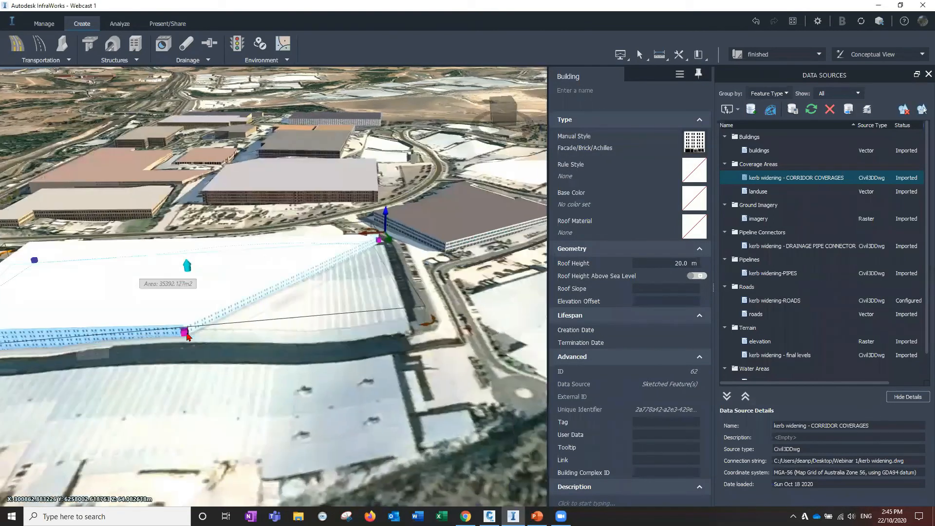
{"action": "left_click_drag", "start_coordinate": [187, 332], "coordinate": [404, 312]}
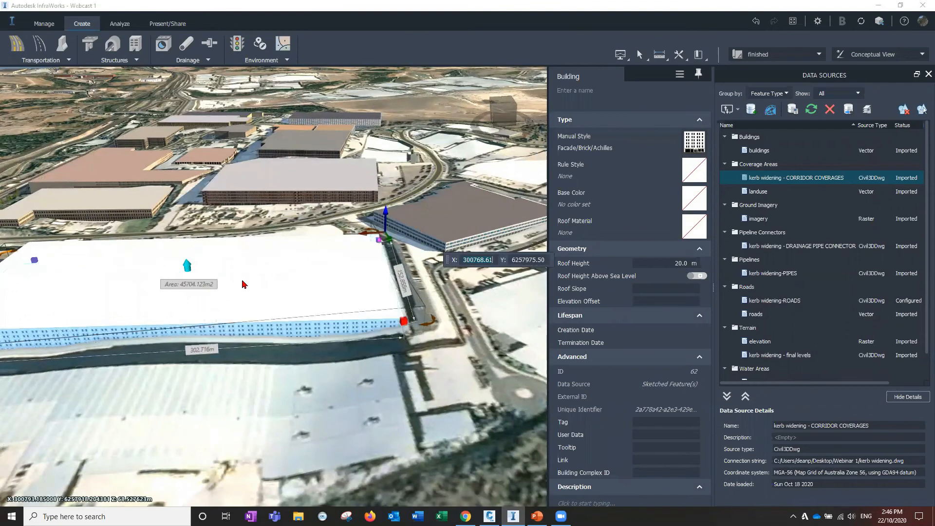
Set the new building's roof height to about 19.7 m with the height grip and deselect it
{"action": "left_click_drag", "start_coordinate": [293, 273], "coordinate": [213, 175]}
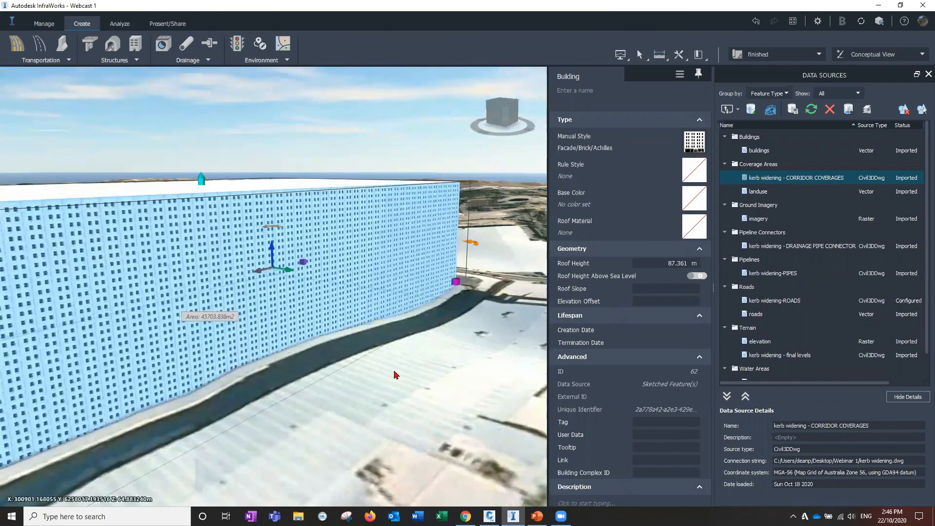
{"action": "left_click_drag", "start_coordinate": [351, 410], "coordinate": [318, 444]}
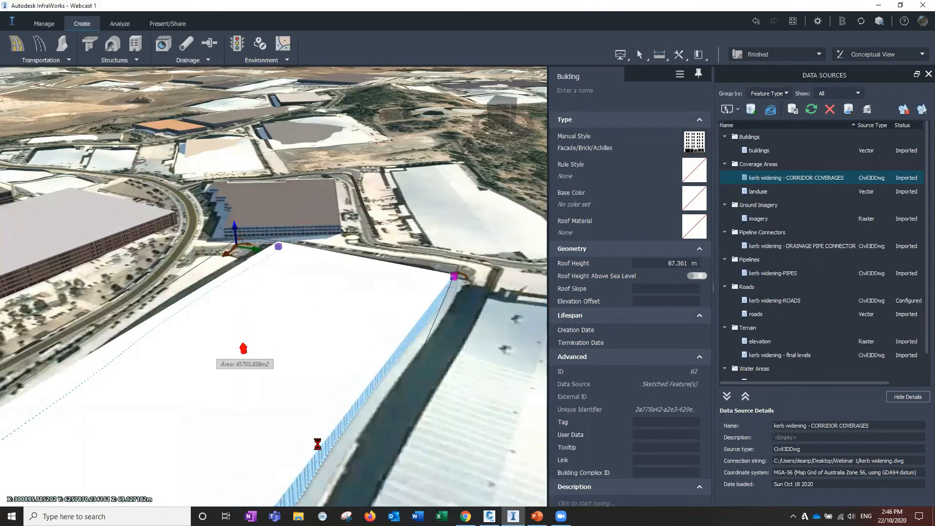
{"action": "scroll", "coordinate": [313, 421], "scroll_direction": "up", "scroll_amount": 1}
{"action": "left_click_drag", "start_coordinate": [719, 79], "coordinate": [338, 344]}
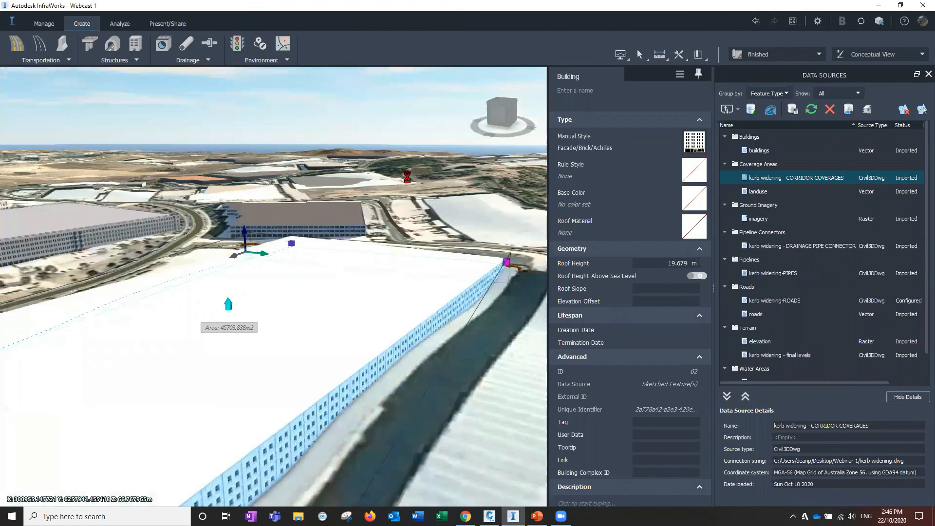
{"action": "key", "text": "Escape"}
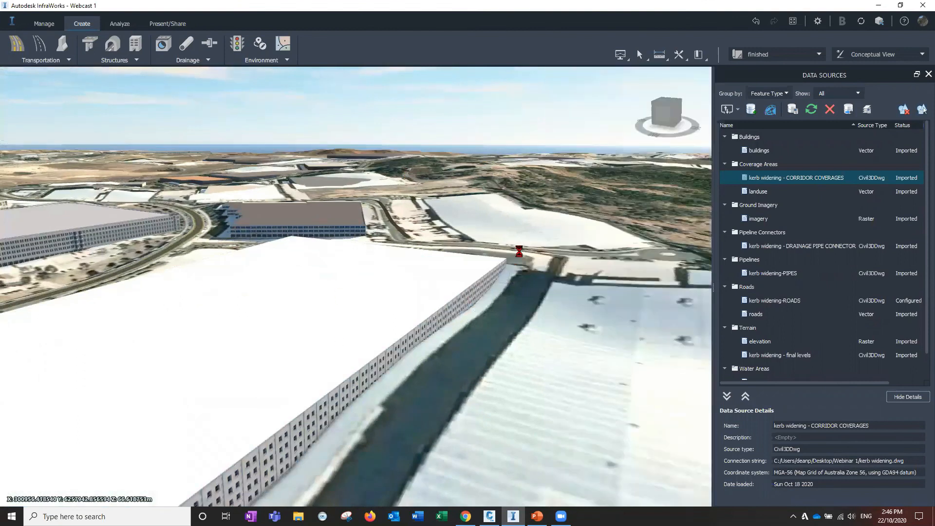
Apply the Naemi facade style from the Concrete & Glass catalogue to the new building
{"action": "scroll", "coordinate": [519, 251], "scroll_direction": "down", "scroll_amount": 1}
{"action": "middle_click_drag", "start_coordinate": [501, 247], "coordinate": [764, 110]}
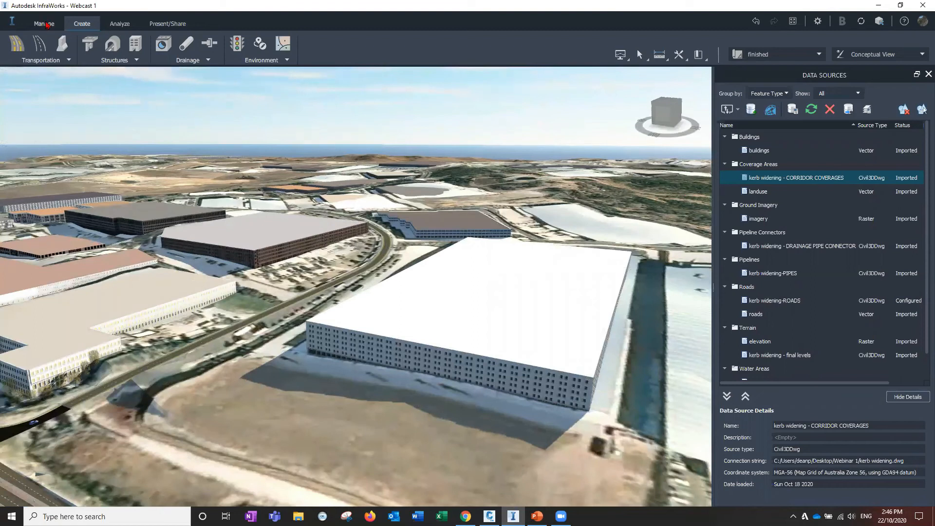
{"action": "left_click", "coordinate": [45, 24]}
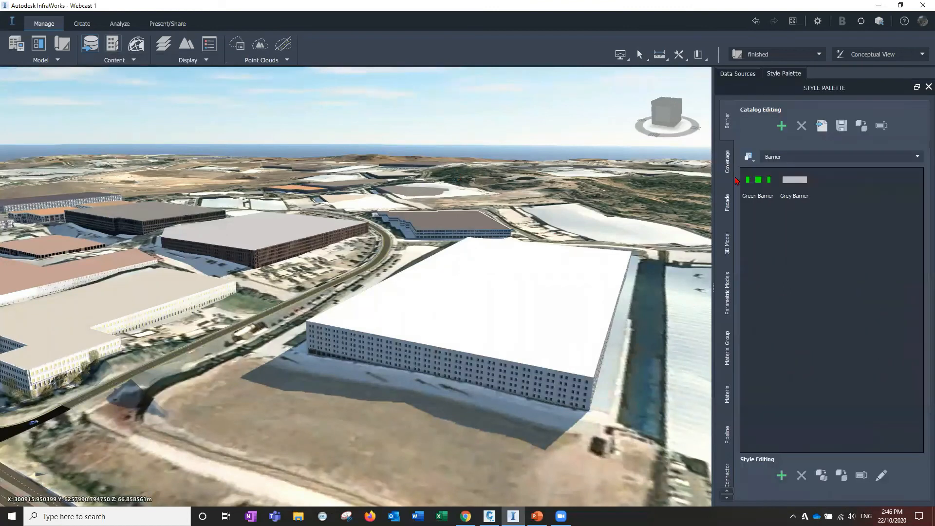
{"action": "left_click", "coordinate": [729, 212]}
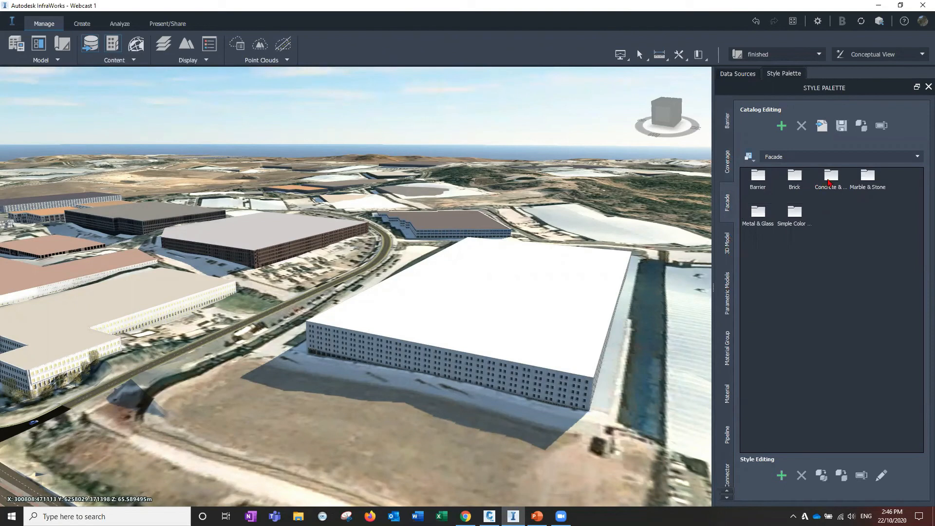
{"action": "double_click", "coordinate": [830, 178]}
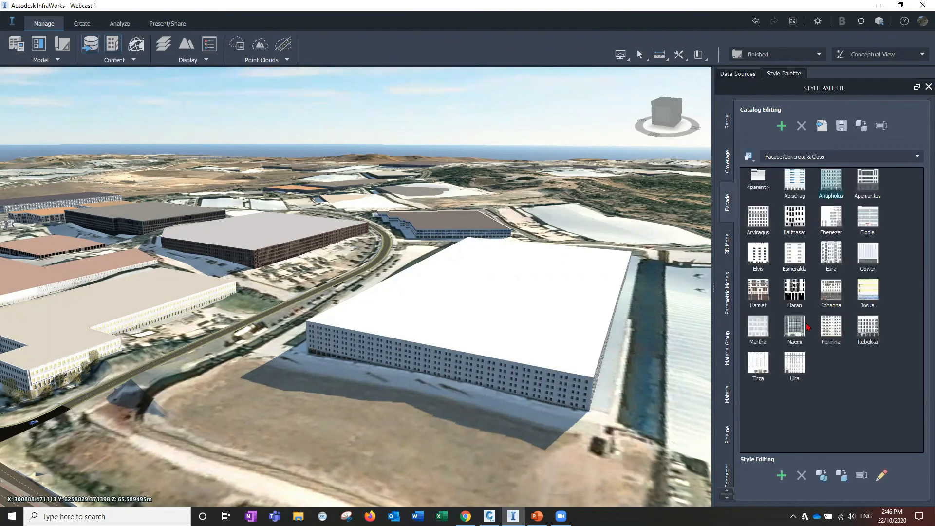
{"action": "left_click_drag", "start_coordinate": [794, 327], "coordinate": [519, 325]}
{"action": "left_click_drag", "start_coordinate": [519, 325], "coordinate": [517, 327]}
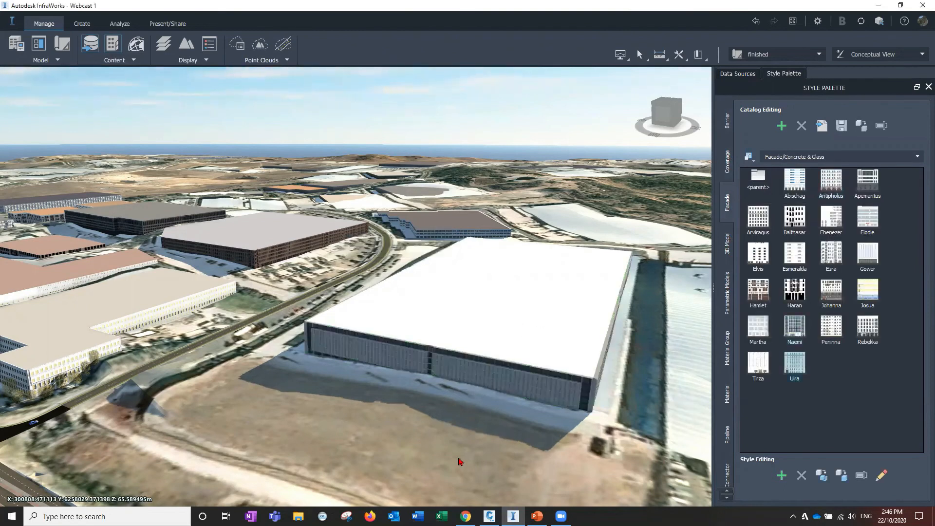
Try the Rebekka facade on the building and reapply the Naemi facade
{"action": "scroll", "coordinate": [493, 447], "scroll_direction": "up", "scroll_amount": 3}
{"action": "left_click_drag", "start_coordinate": [493, 448], "coordinate": [438, 278]}
{"action": "left_click_drag", "start_coordinate": [867, 327], "coordinate": [468, 292]}
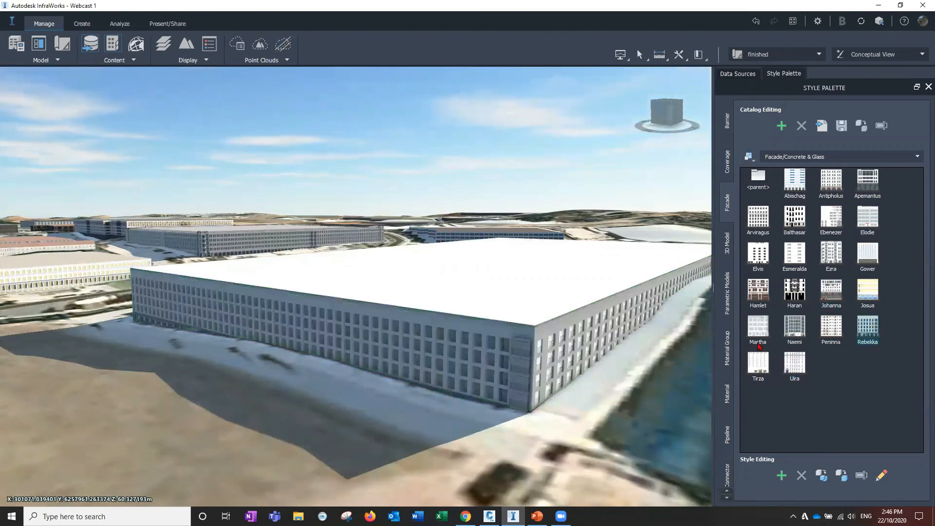
{"action": "left_click_drag", "start_coordinate": [794, 327], "coordinate": [495, 284]}
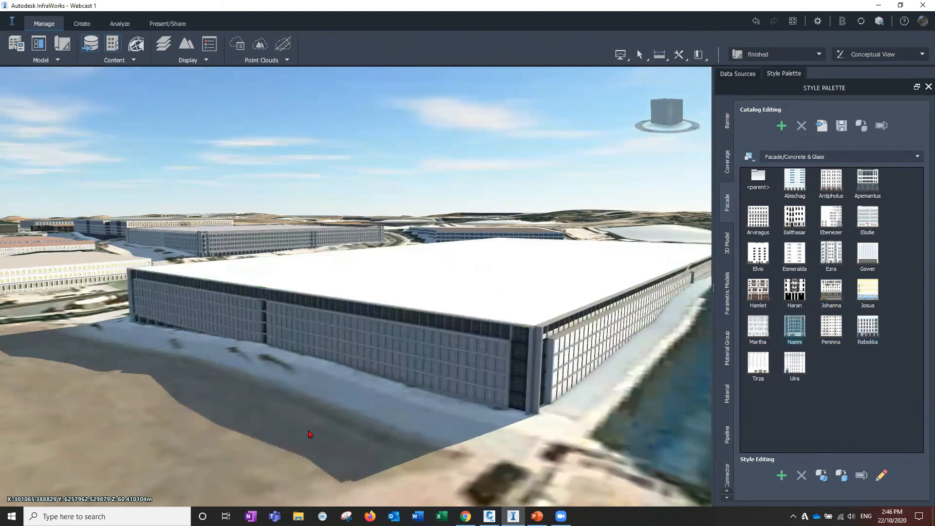
Orbit around the new building to review its facade against the surrounding estate
{"action": "scroll", "coordinate": [233, 414], "scroll_direction": "down", "scroll_amount": 4}
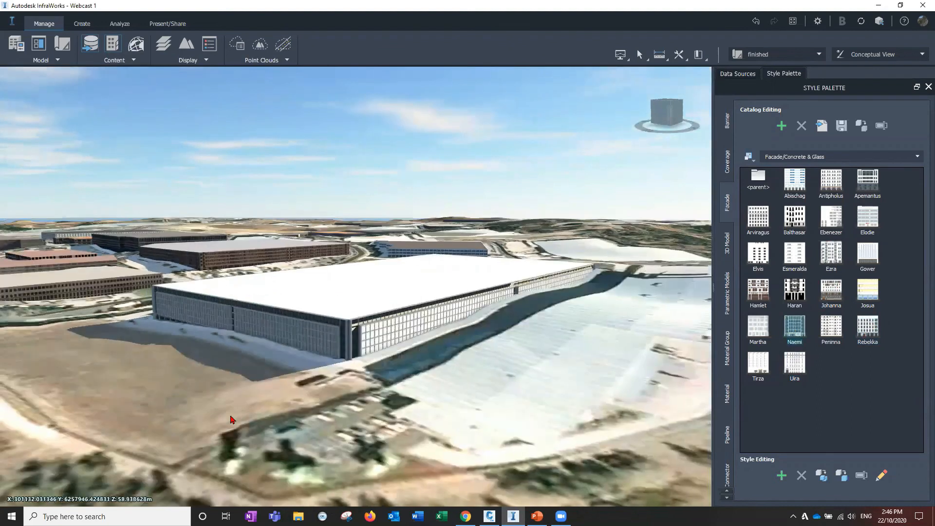
{"action": "left_click_drag", "start_coordinate": [233, 413], "coordinate": [155, 391]}
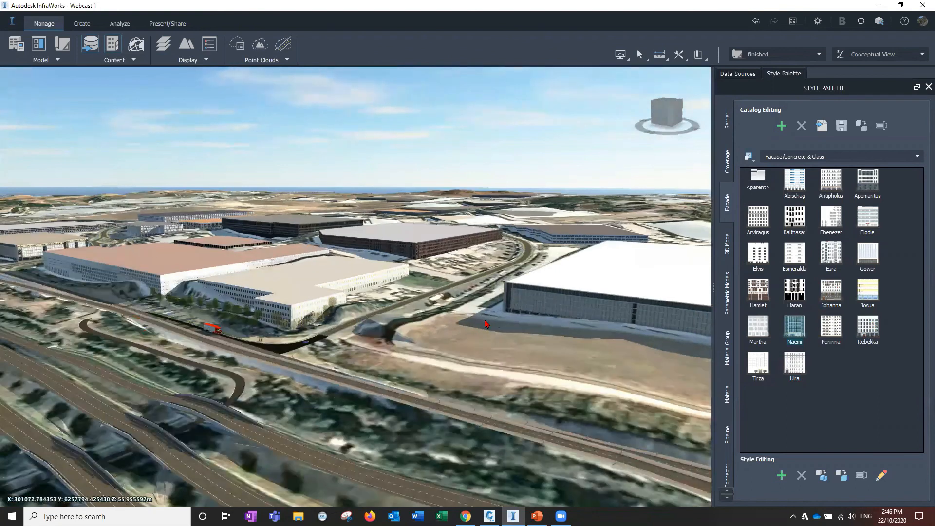
{"action": "left_click_drag", "start_coordinate": [433, 350], "coordinate": [480, 366]}
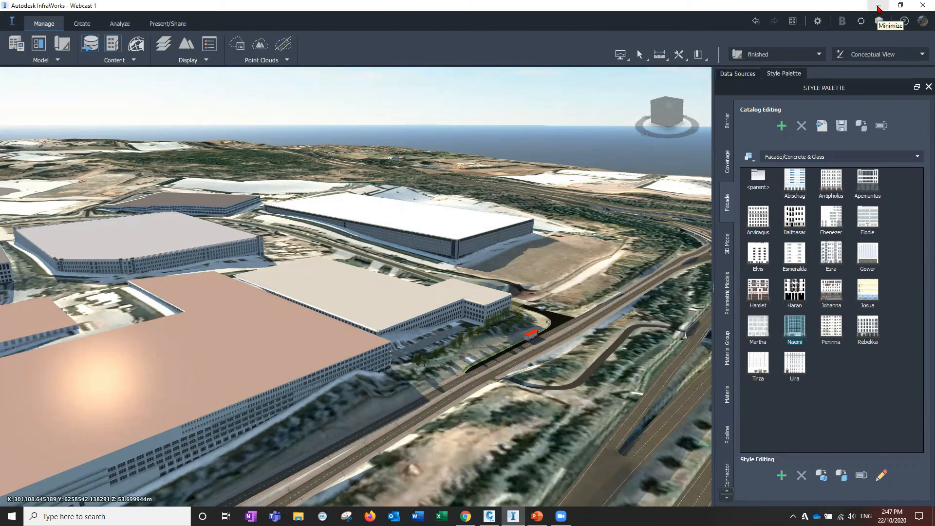
Switch to Civil 3D and close the Object Viewer
{"action": "left_click", "coordinate": [879, 6]}
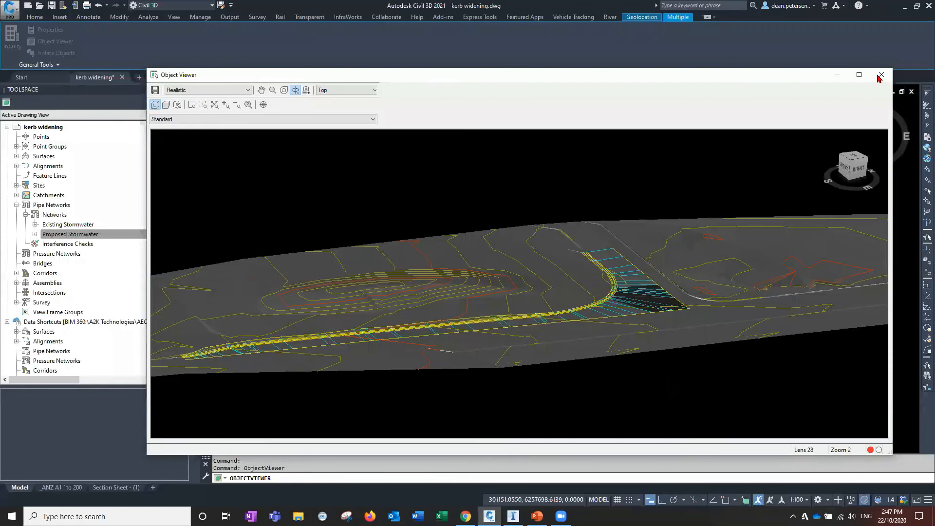
{"action": "key", "text": "Escape"}
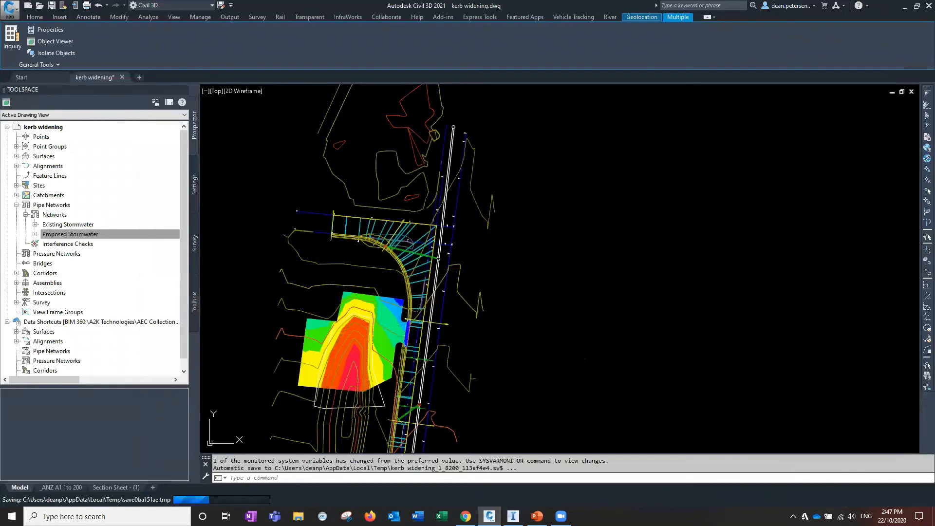
{"action": "key", "text": "Escape"}
Start Publish Surfaces and select only the final levels and 12d Boxing surfaces for publishing
{"action": "middle_click_drag", "start_coordinate": [321, 265], "coordinate": [445, 282]}
{"action": "scroll", "coordinate": [375, 286], "scroll_direction": "down", "scroll_amount": 4}
{"action": "middle_click_drag", "start_coordinate": [374, 285], "coordinate": [431, 292]}
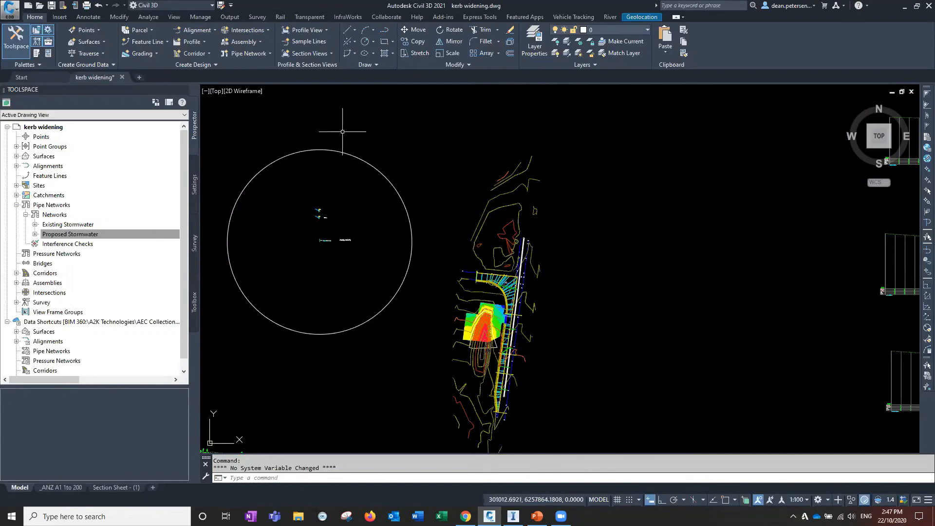
{"action": "left_click", "coordinate": [379, 17]}
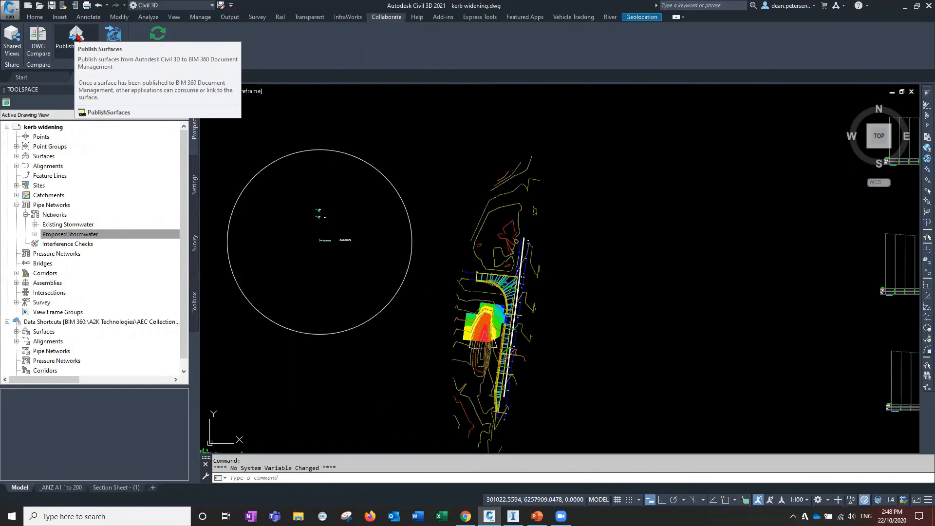
{"action": "left_click", "coordinate": [76, 35]}
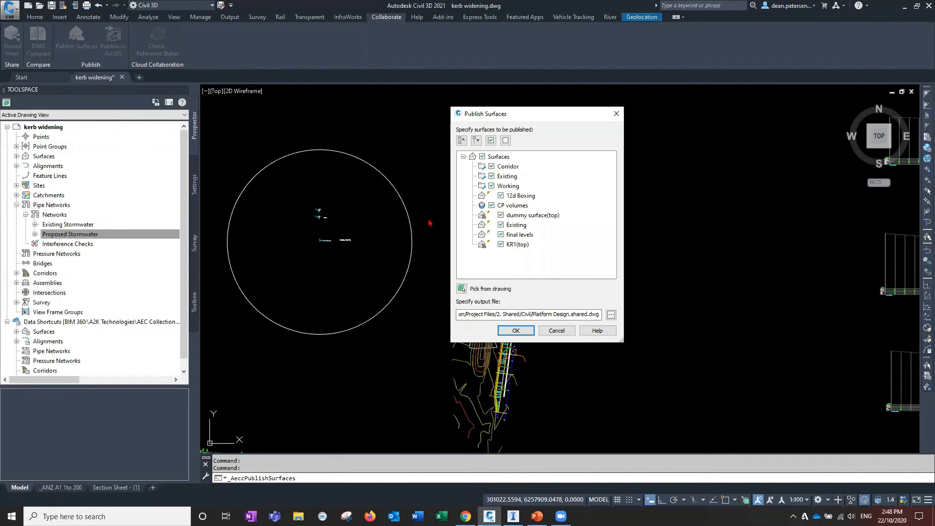
{"action": "left_click", "coordinate": [504, 141]}
{"action": "left_click", "coordinate": [502, 235]}
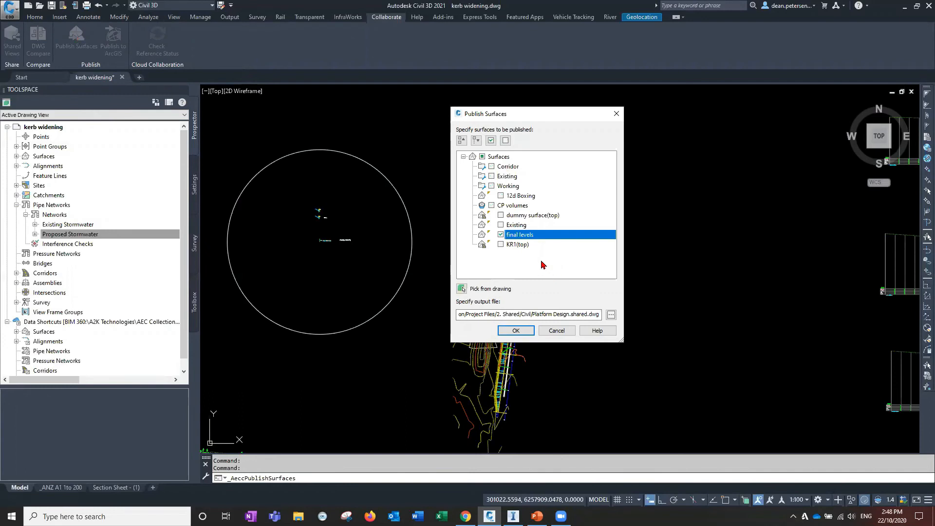
{"action": "left_click", "coordinate": [501, 195]}
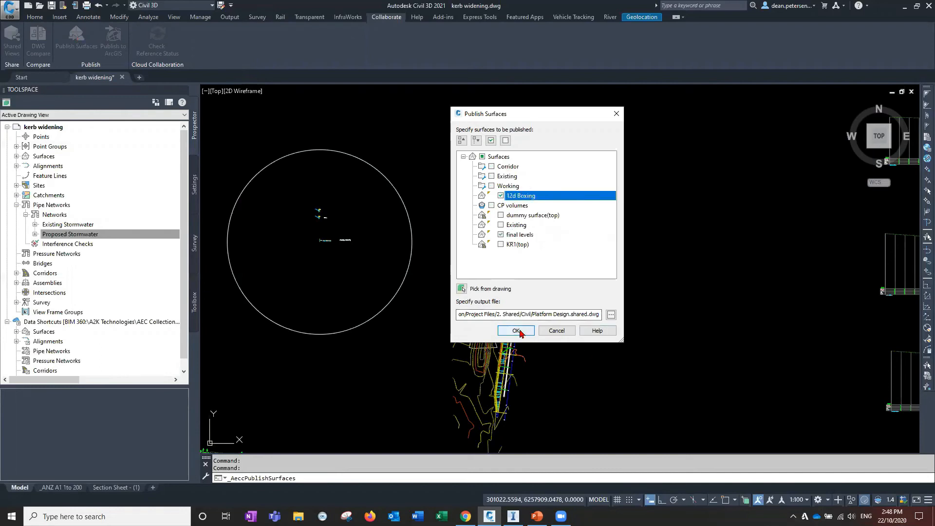
Browse the output file location to the Adams Folder under Deans Project > Project Files > Civil 3D Projects on BIM 360
{"action": "left_click", "coordinate": [611, 314]}
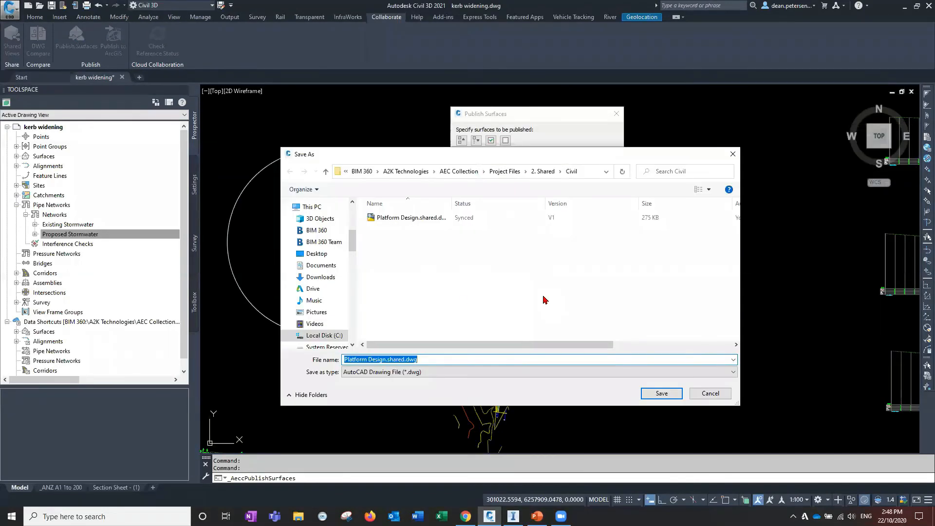
{"action": "scroll", "coordinate": [303, 293], "scroll_direction": "up", "scroll_amount": 1}
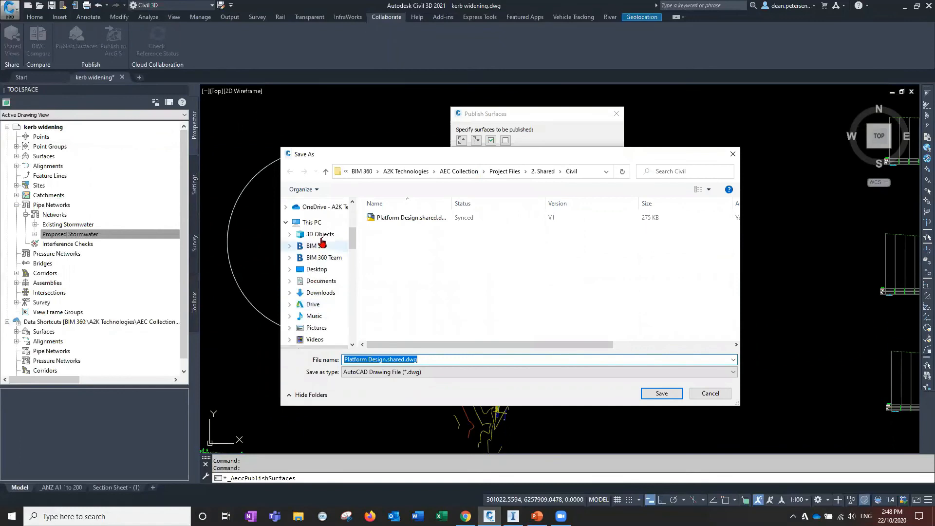
{"action": "left_click", "coordinate": [317, 247]}
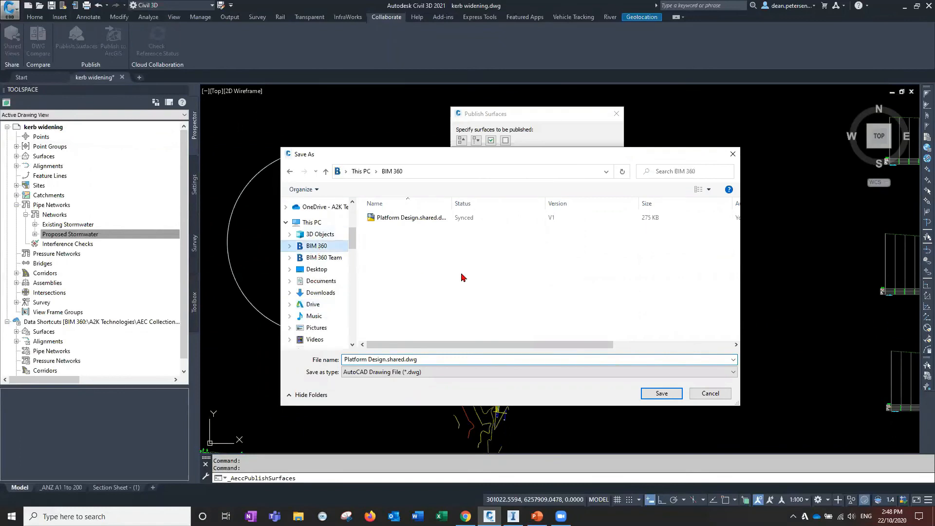
{"action": "double_click", "coordinate": [401, 217]}
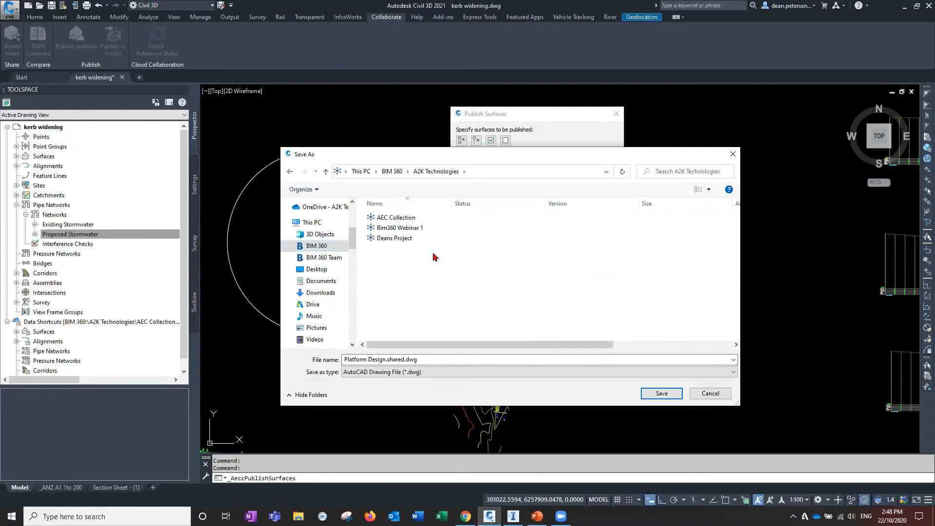
{"action": "left_click", "coordinate": [397, 240]}
{"action": "double_click", "coordinate": [431, 245]}
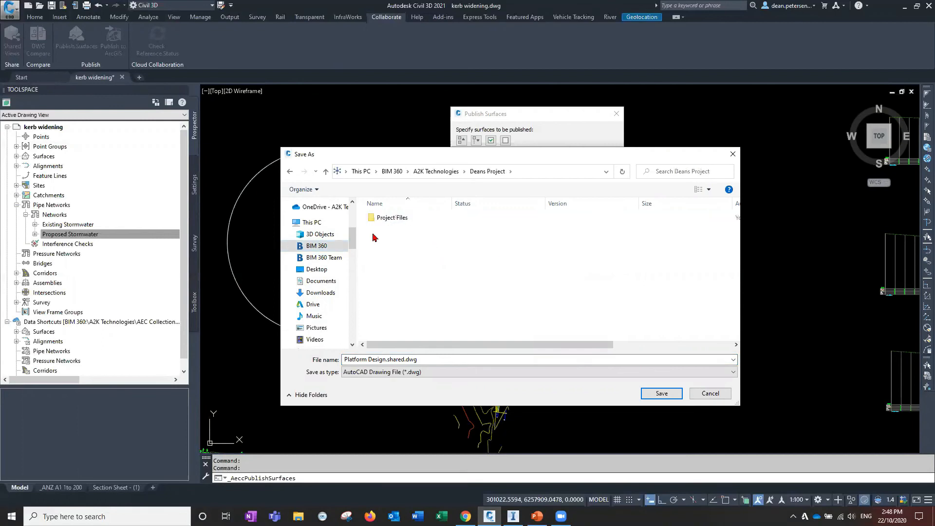
{"action": "left_click", "coordinate": [390, 221]}
{"action": "double_click", "coordinate": [390, 222]}
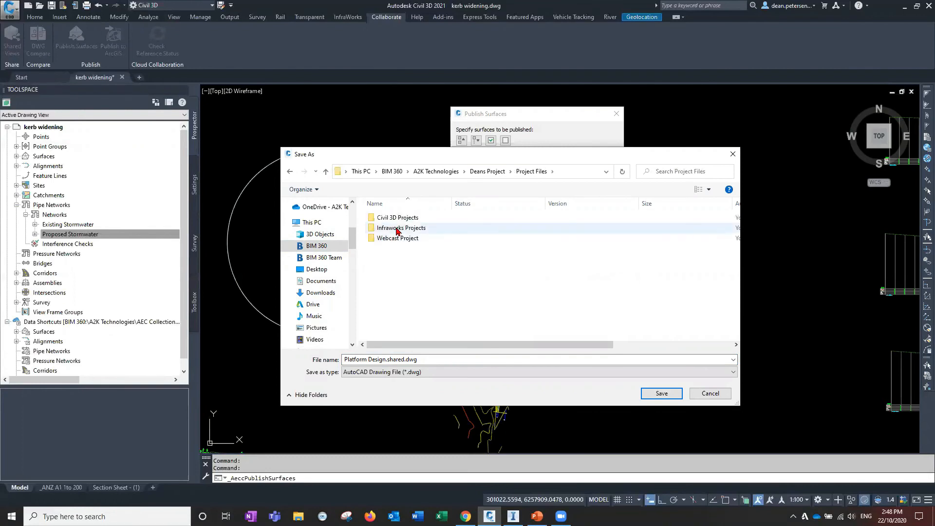
{"action": "double_click", "coordinate": [396, 217]}
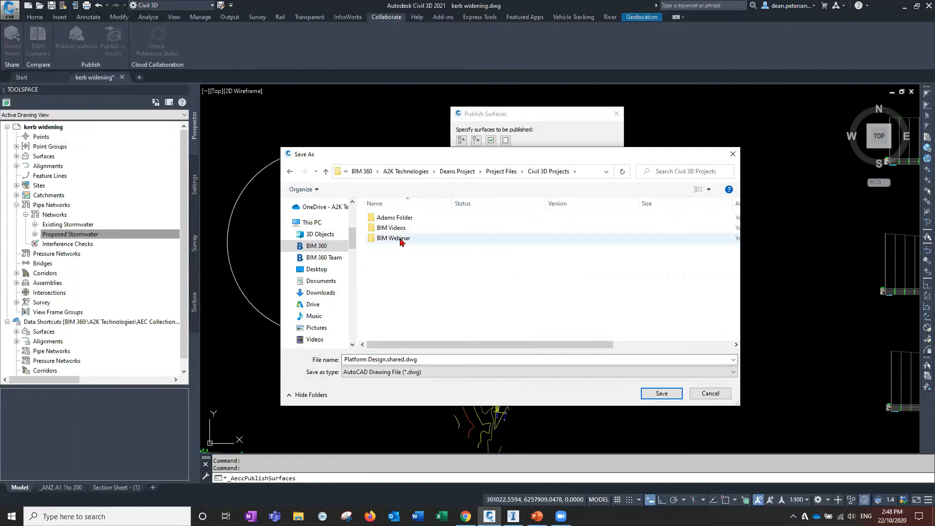
{"action": "double_click", "coordinate": [408, 218]}
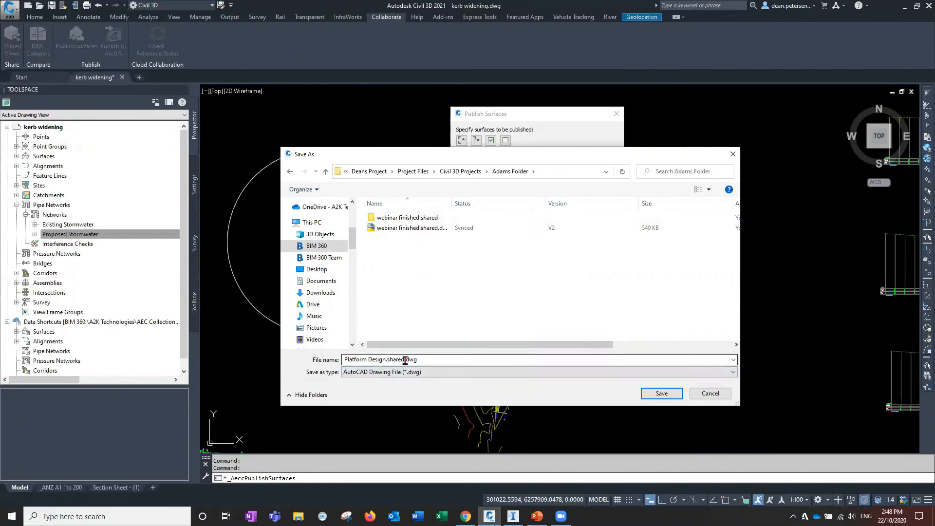
Name the output file Consultant.shared.dwg and save it to that folder
{"action": "left_click", "coordinate": [383, 360]}
{"action": "left_click", "coordinate": [383, 360]}
{"action": "left_click_drag", "start_coordinate": [386, 359], "coordinate": [343, 359]}
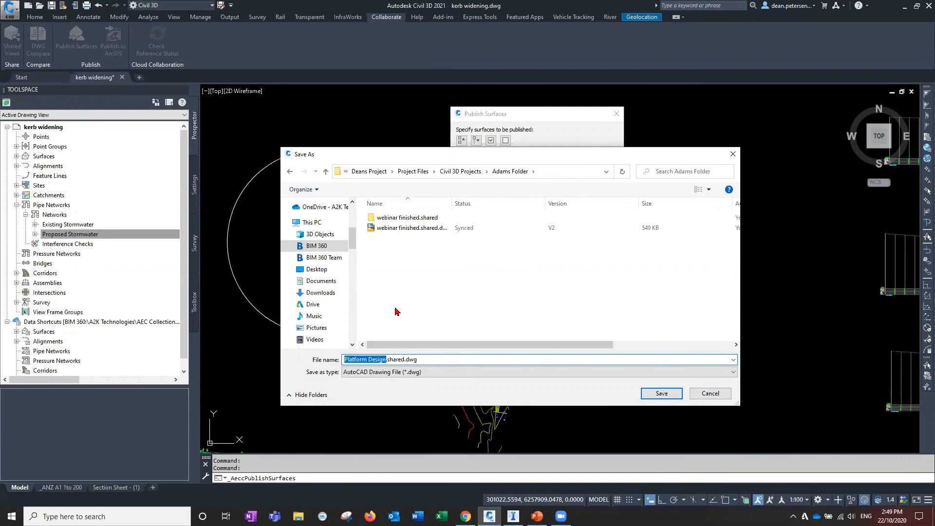
{"action": "type", "text": "Consultand"}
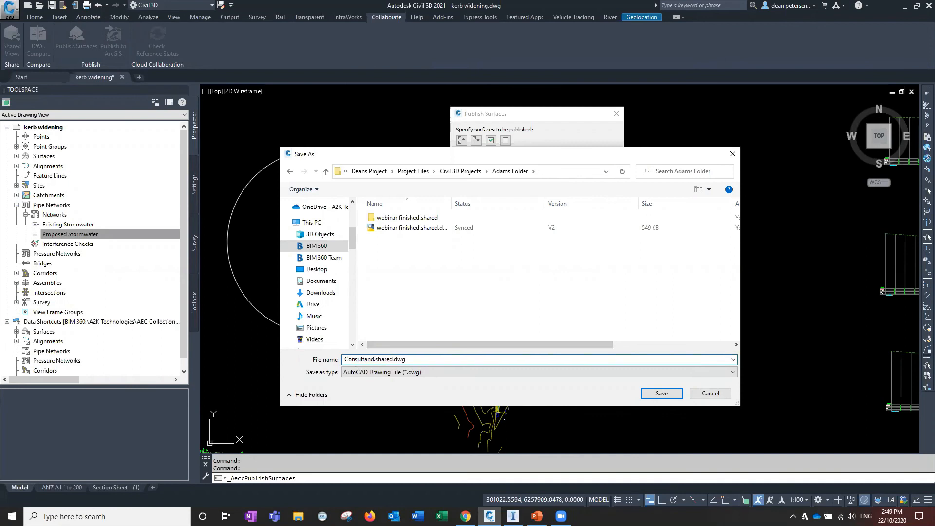
{"action": "key", "text": "BackSpace"}
{"action": "type", "text": "t"}
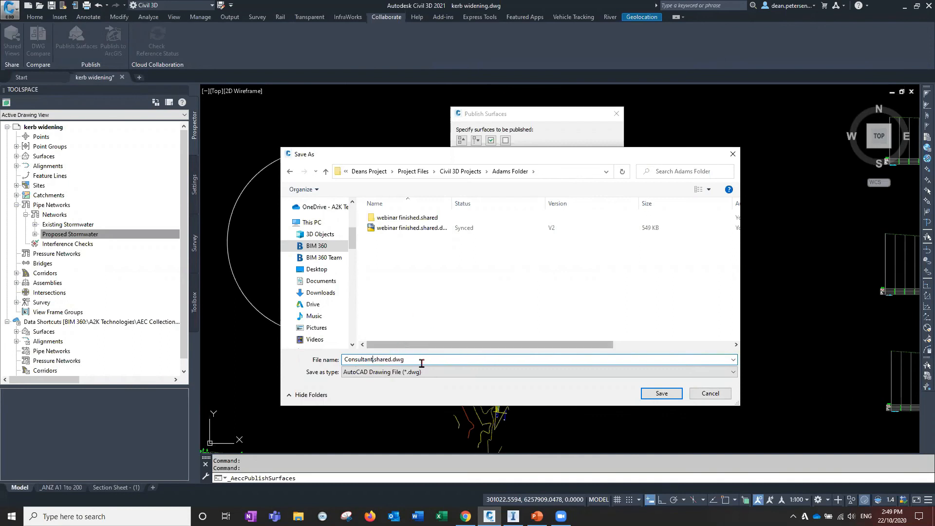
{"action": "left_click", "coordinate": [656, 396]}
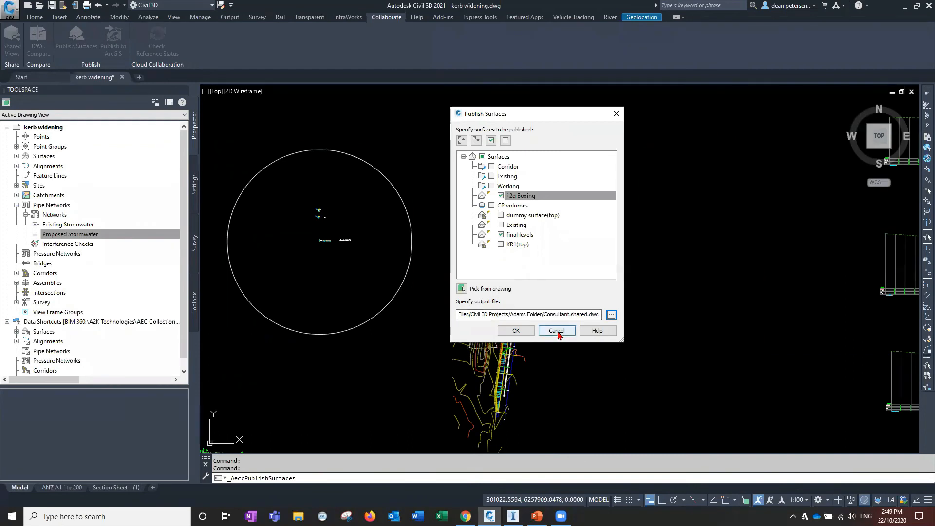
Publish the selected surfaces, choosing to publish them with the updated surface style
{"action": "left_click", "coordinate": [516, 332]}
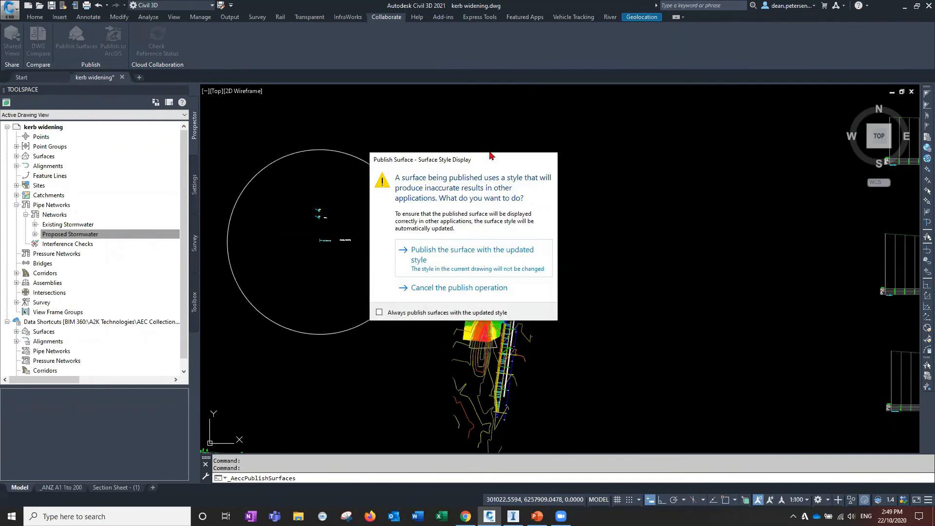
{"action": "left_click_drag", "start_coordinate": [444, 160], "coordinate": [653, 159]}
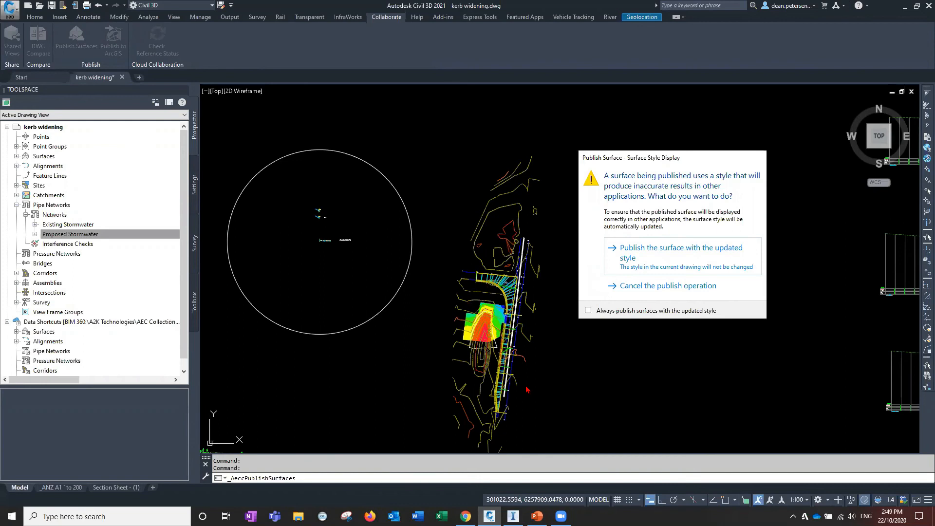
{"action": "left_click", "coordinate": [657, 250]}
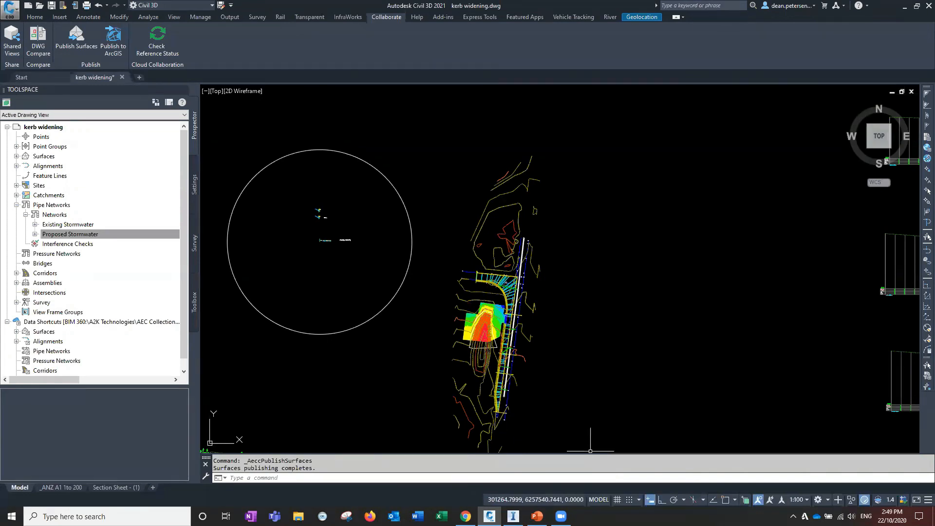
{"action": "right_click", "coordinate": [608, 516]}
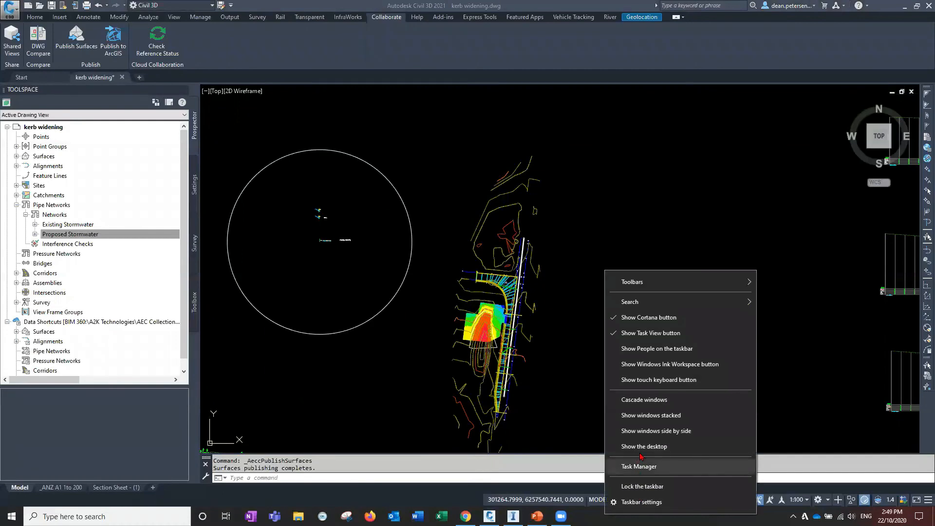
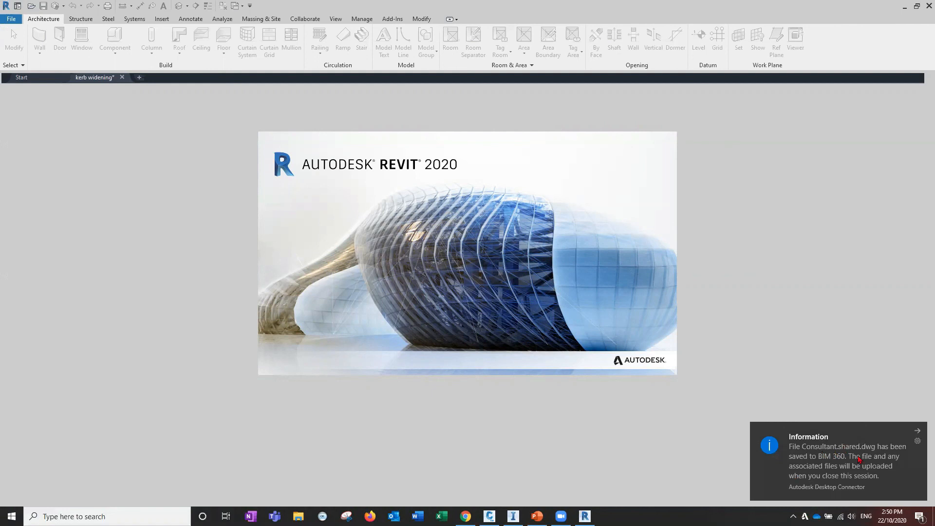
Create a new metric project with no template
{"action": "left_click", "coordinate": [917, 431]}
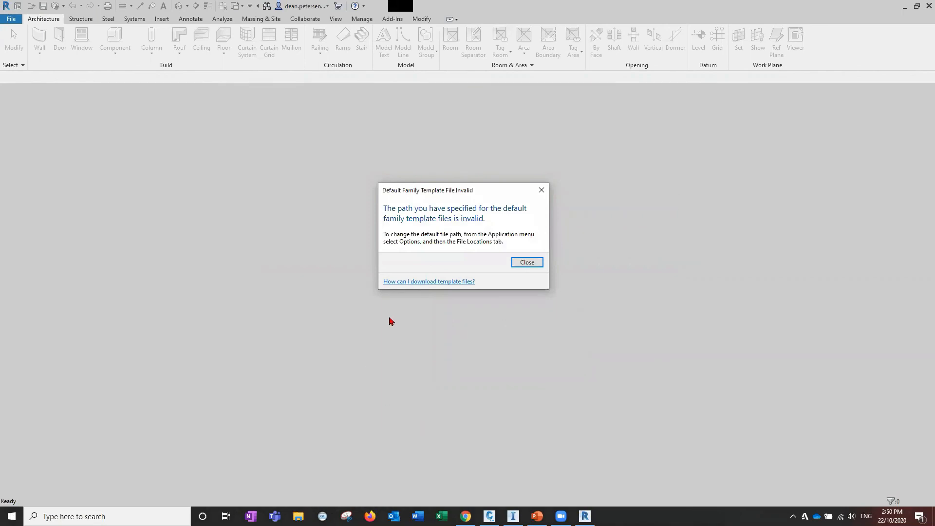
{"action": "left_click", "coordinate": [520, 264]}
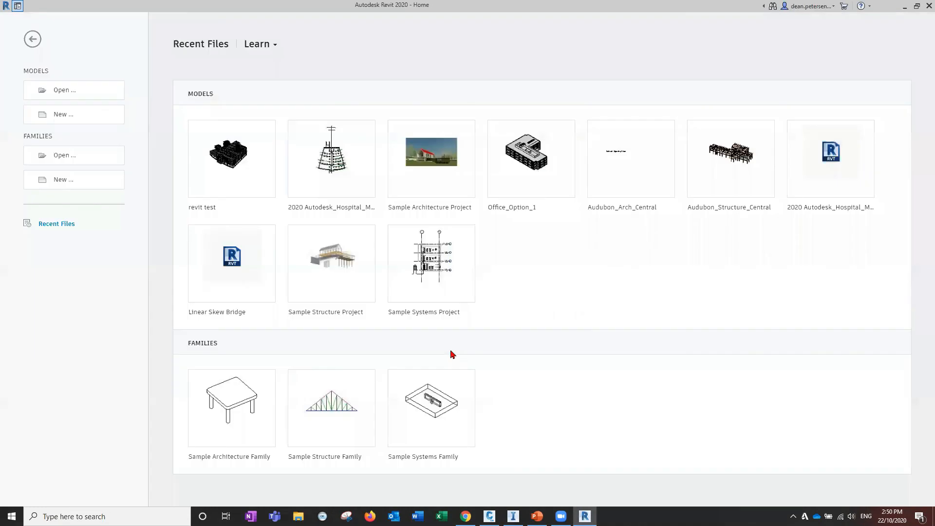
{"action": "left_click", "coordinate": [63, 115]}
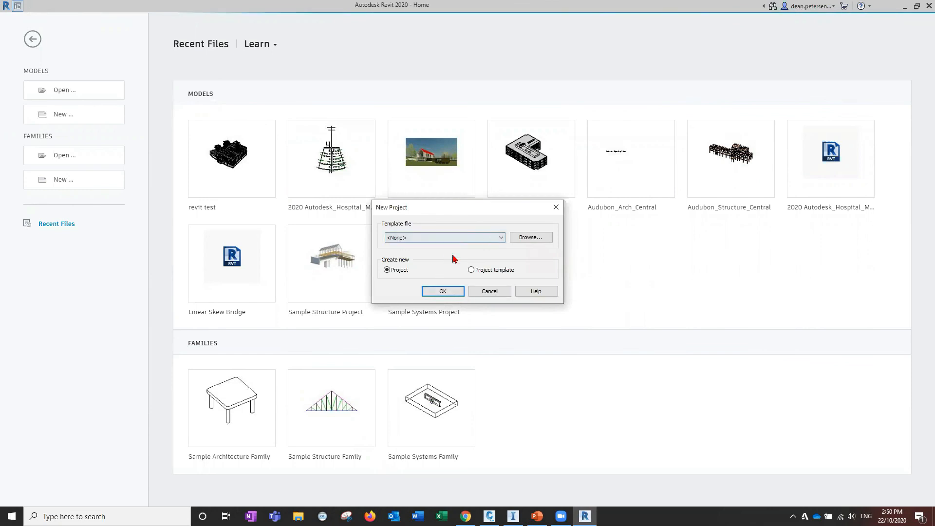
{"action": "left_click", "coordinate": [428, 238]}
{"action": "left_click", "coordinate": [431, 246]}
{"action": "left_click", "coordinate": [443, 291]}
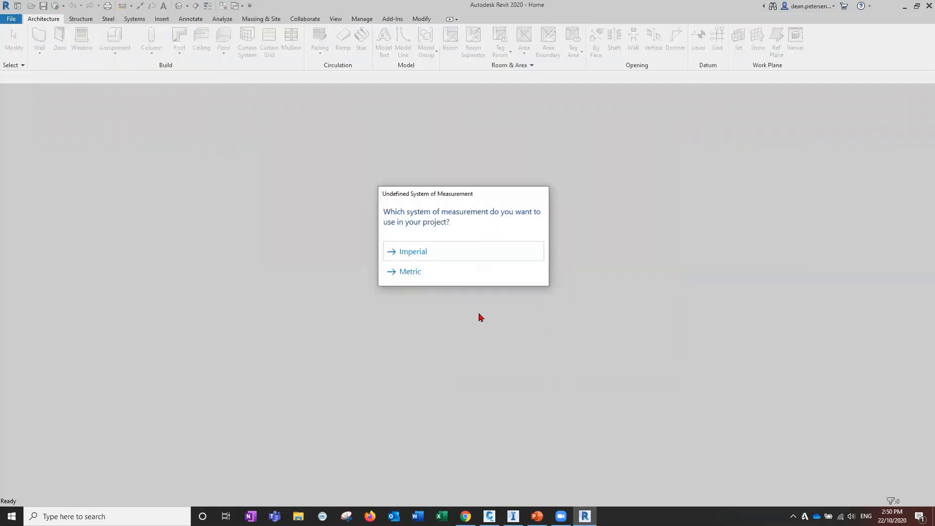
{"action": "left_click", "coordinate": [409, 274]}
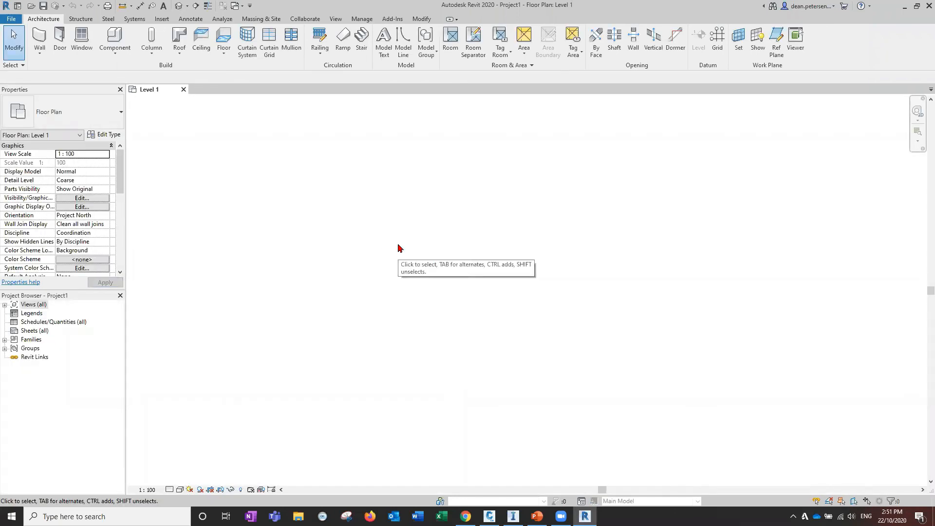
Try to link the Consultant topography file from the Adams Folder on BIM 360
{"action": "left_click", "coordinate": [161, 19]}
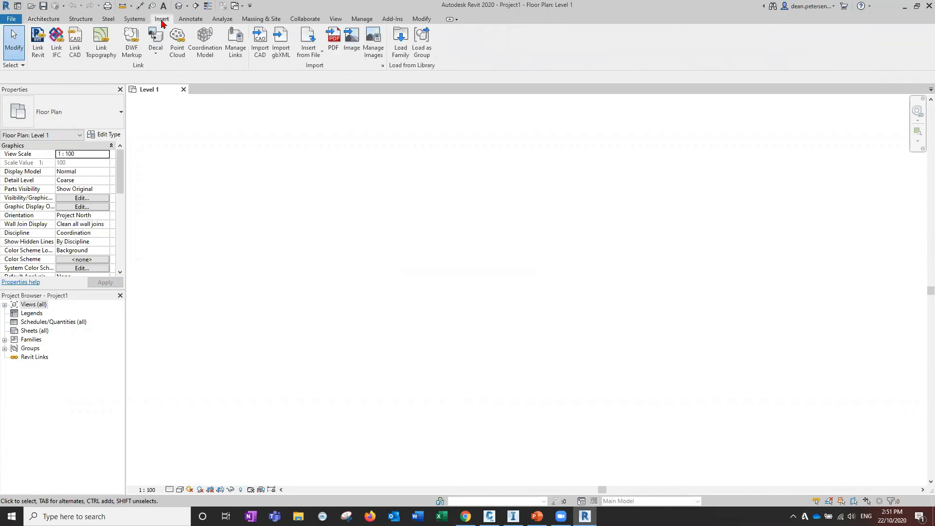
{"action": "left_click", "coordinate": [102, 43]}
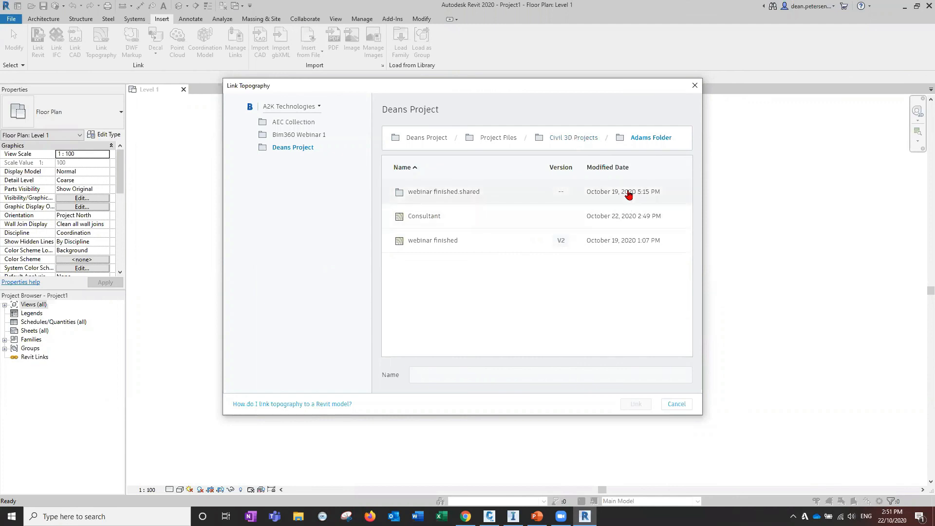
{"action": "double_click", "coordinate": [436, 193]}
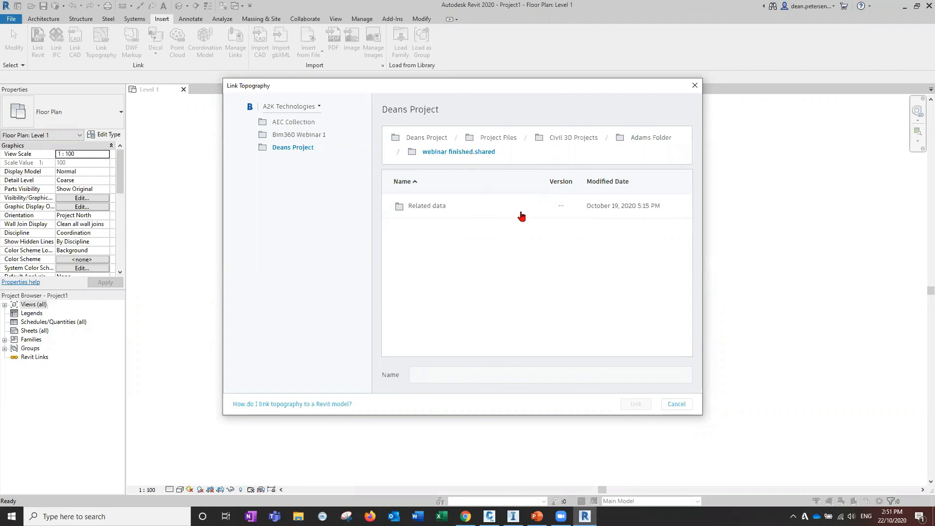
{"action": "double_click", "coordinate": [439, 207]}
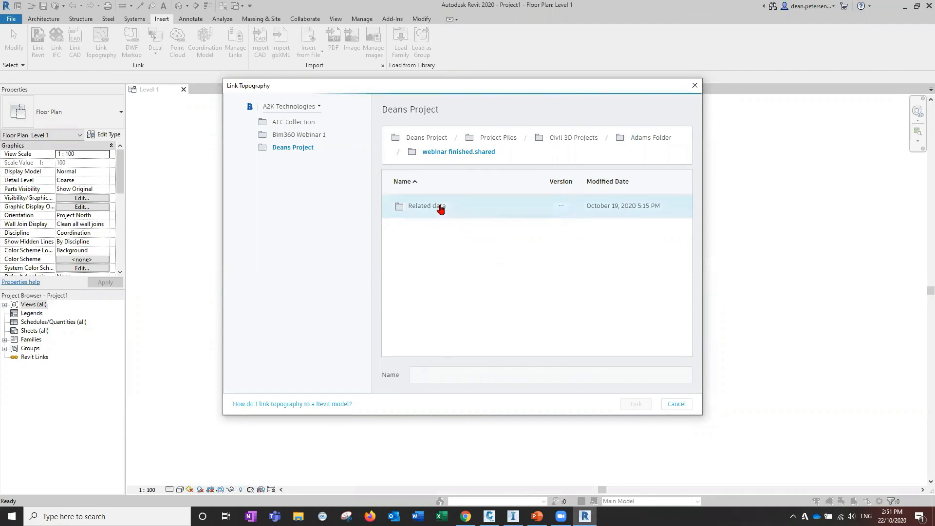
{"action": "left_click", "coordinate": [457, 153]}
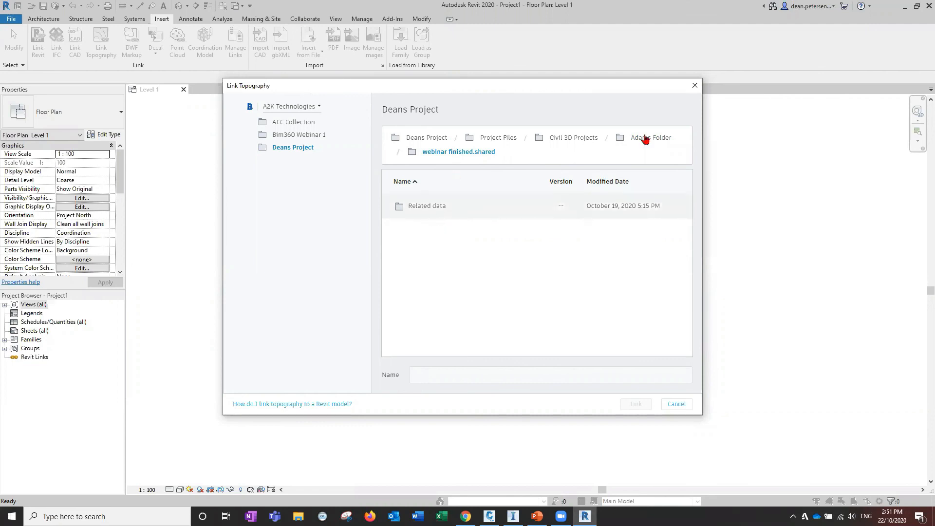
{"action": "left_click", "coordinate": [582, 139]}
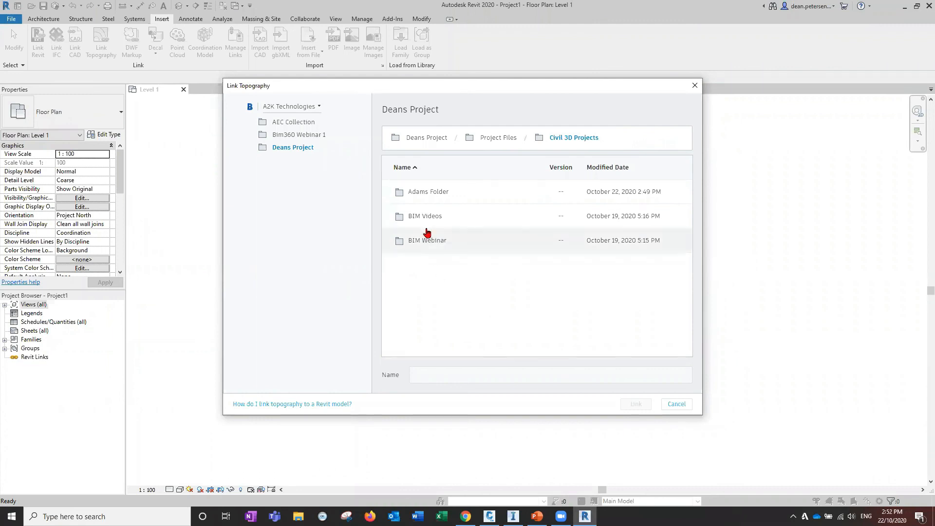
{"action": "left_click", "coordinate": [428, 193]}
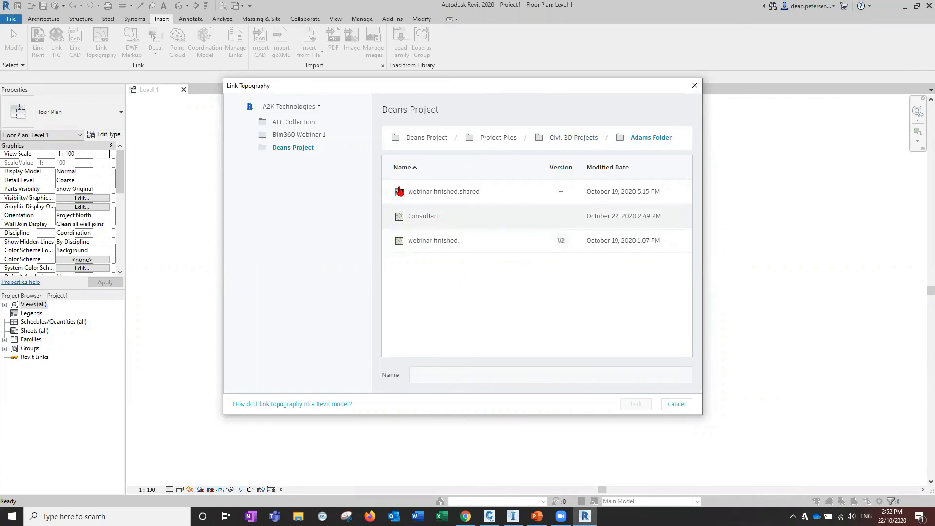
{"action": "left_click", "coordinate": [423, 220]}
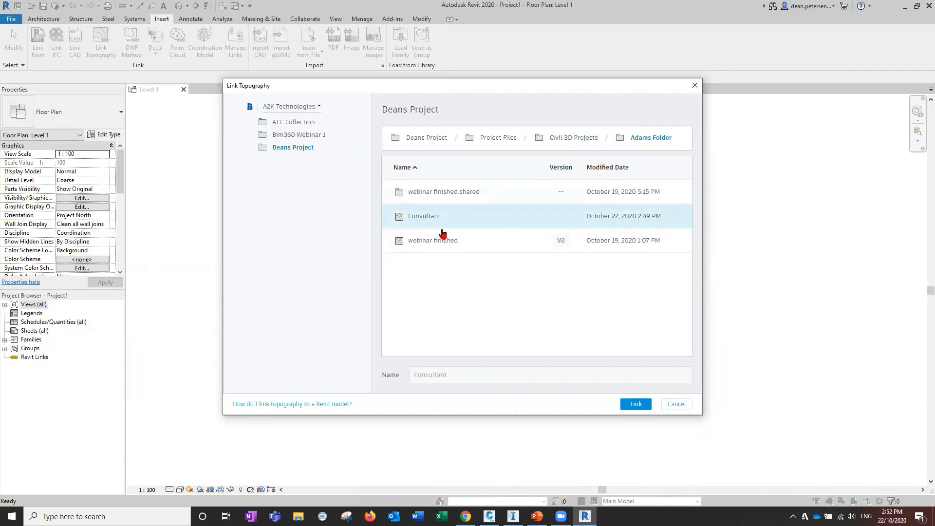
{"action": "left_click", "coordinate": [633, 406]}
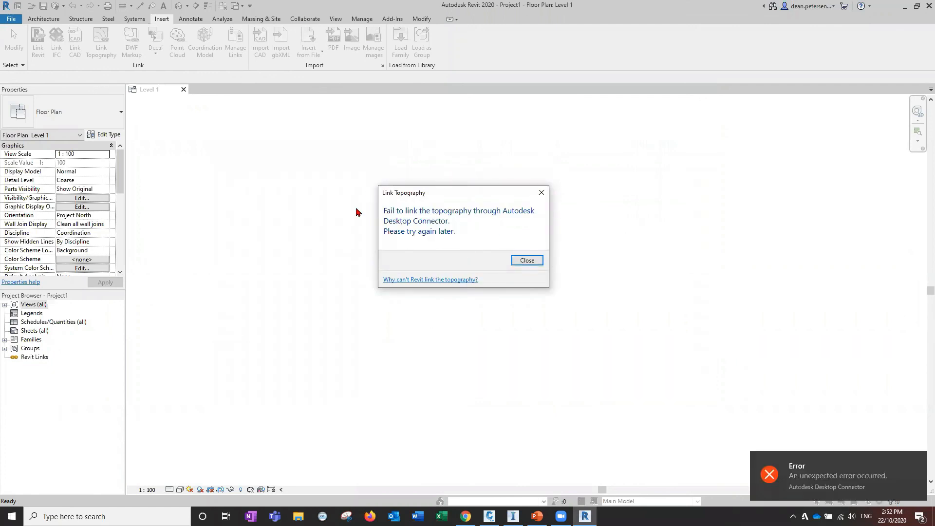
{"action": "left_click", "coordinate": [526, 263]}
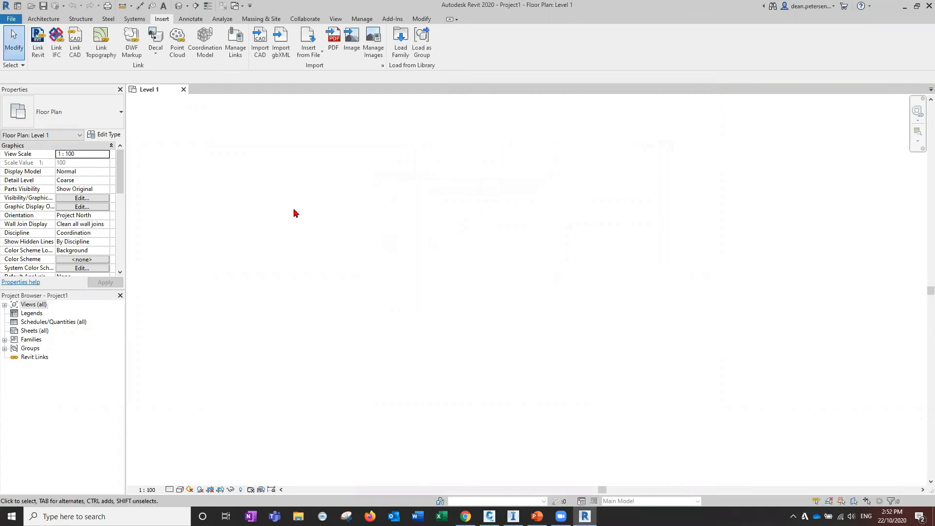
Link the webinar finished topography from the Adams Folder, accepting the coordinate alignment
{"action": "left_click", "coordinate": [113, 43]}
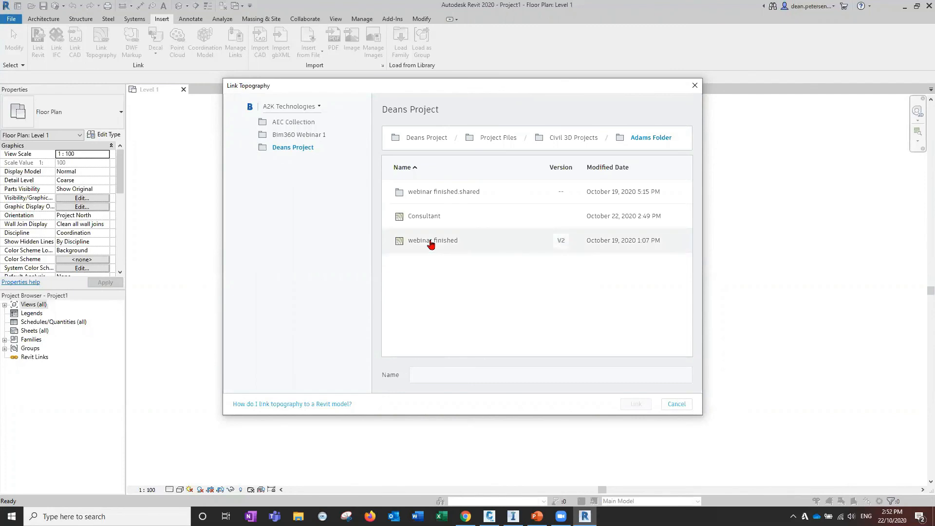
{"action": "left_click", "coordinate": [431, 244]}
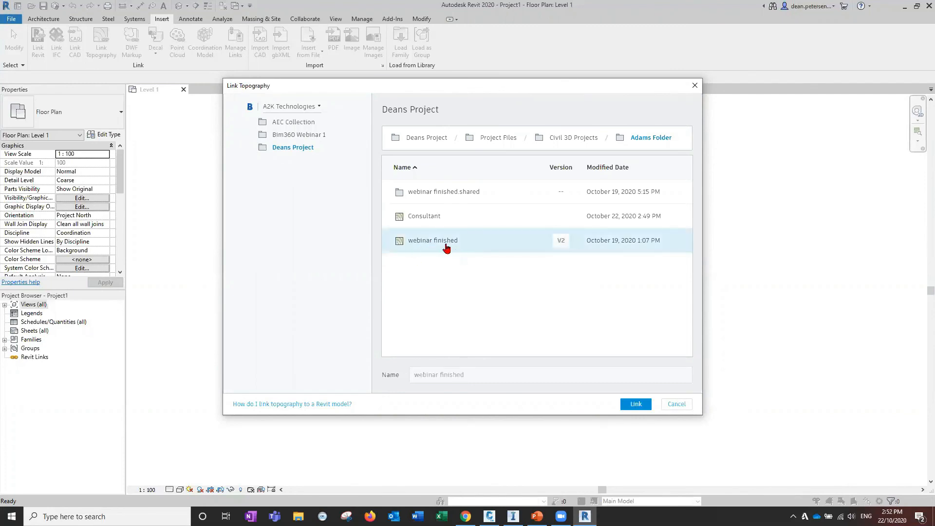
{"action": "left_click", "coordinate": [631, 407]}
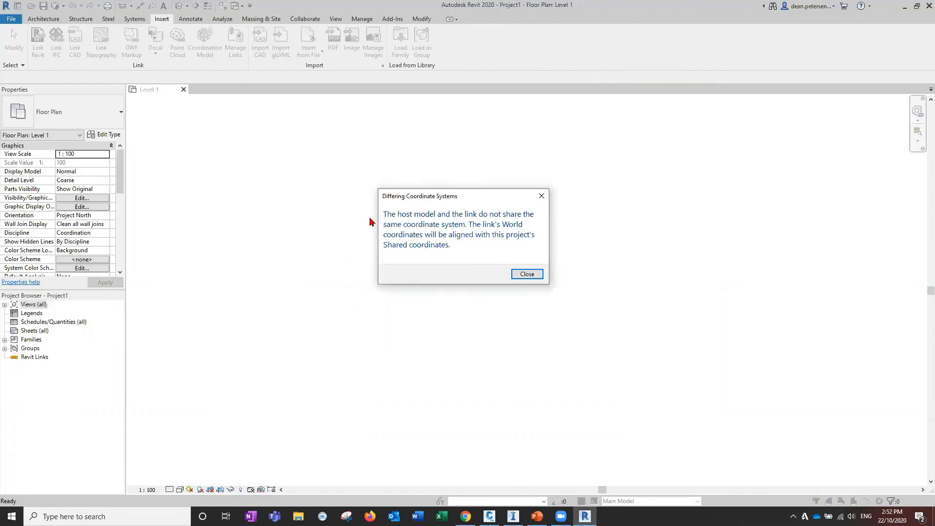
{"action": "left_click", "coordinate": [527, 274]}
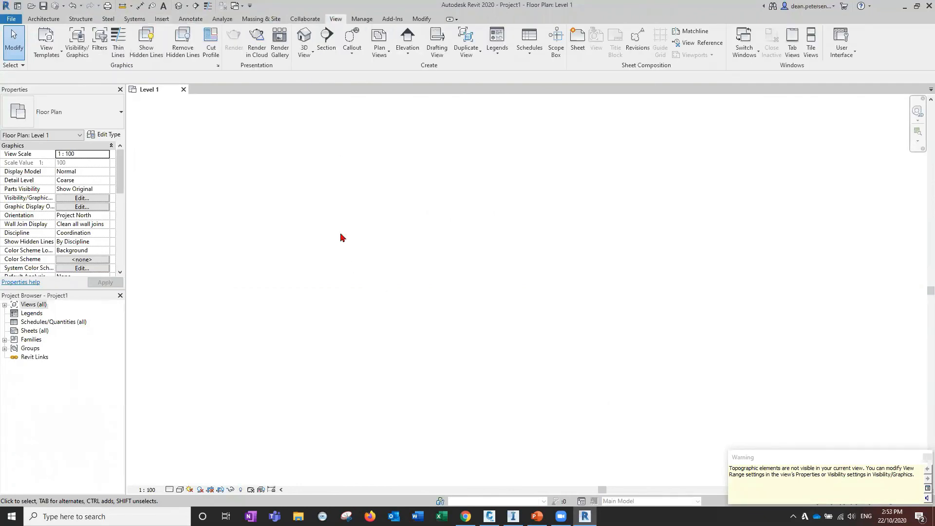
Open the default 3D view and set its visual style to Shaded and detail level to Fine
{"action": "left_click", "coordinate": [304, 37]}
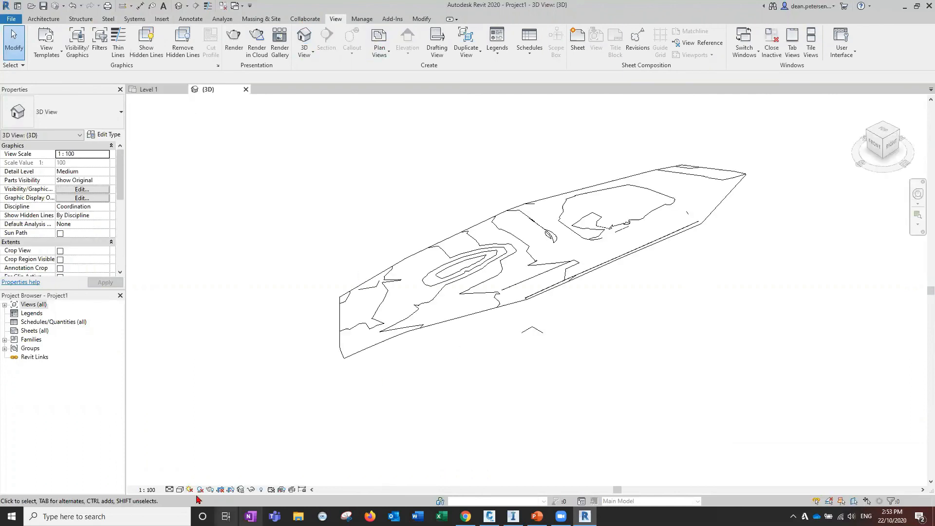
{"action": "left_click", "coordinate": [180, 489]}
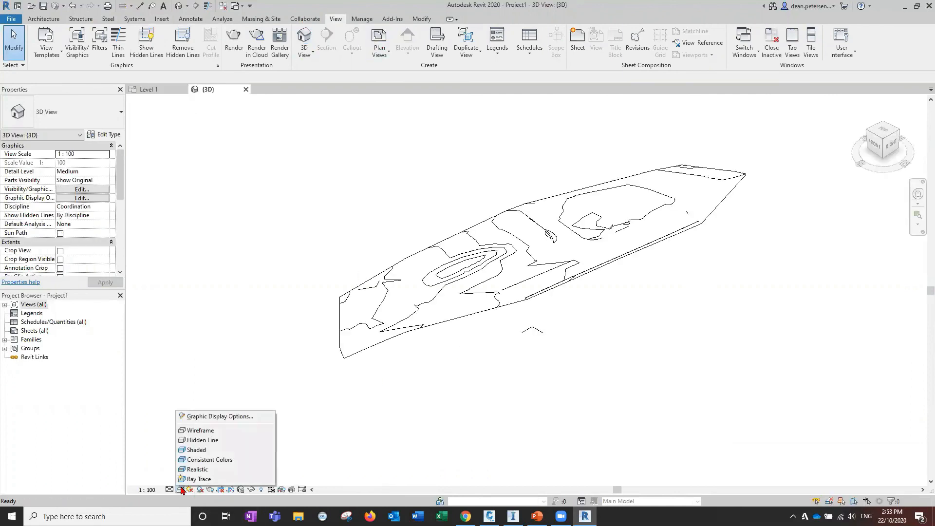
{"action": "left_click", "coordinate": [197, 450]}
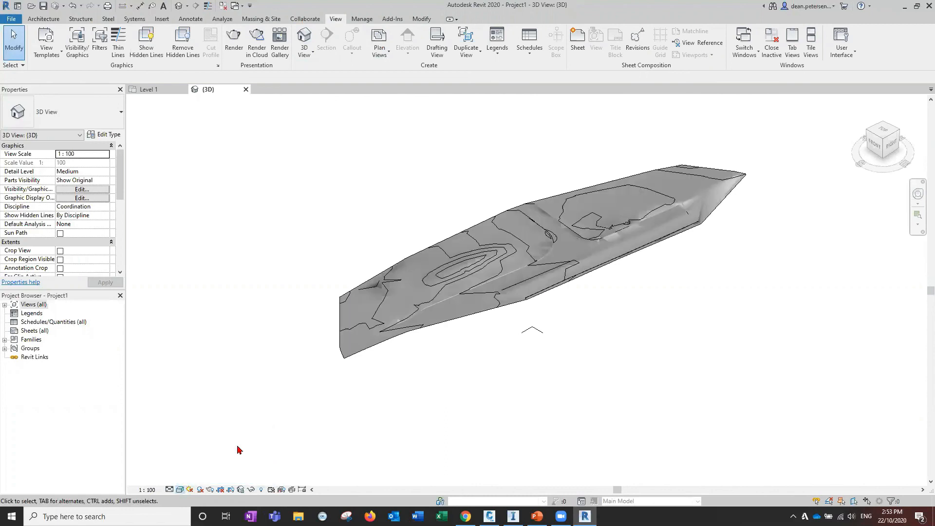
{"action": "left_click", "coordinate": [169, 489]}
{"action": "left_click", "coordinate": [184, 480]}
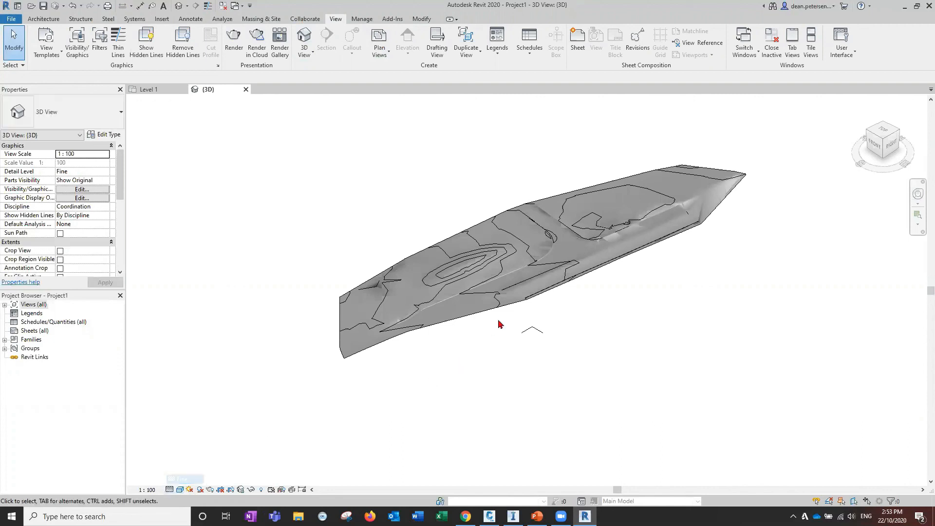
Inspect the linked topography surface in 3D from several angles
{"action": "middle_click_drag", "start_coordinate": [583, 332], "coordinate": [540, 378]}
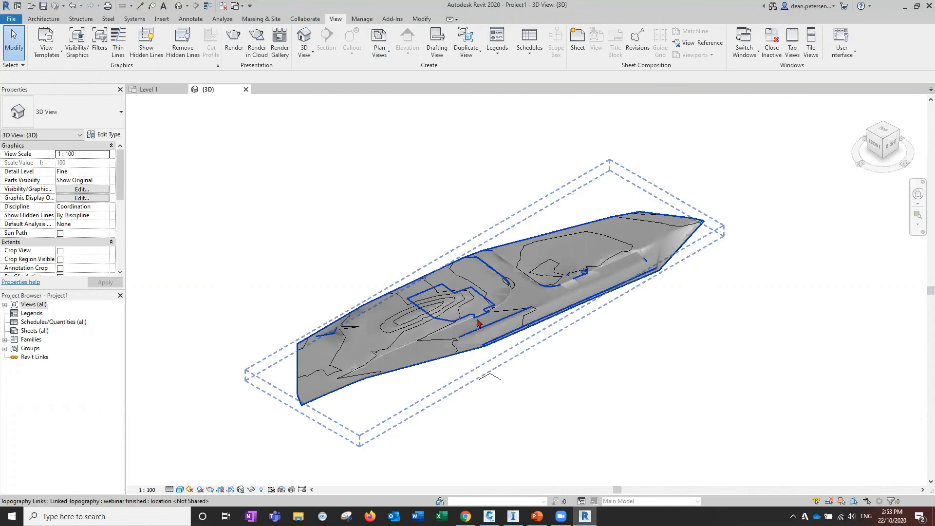
{"action": "scroll", "coordinate": [378, 449], "scroll_direction": "up", "scroll_amount": 5}
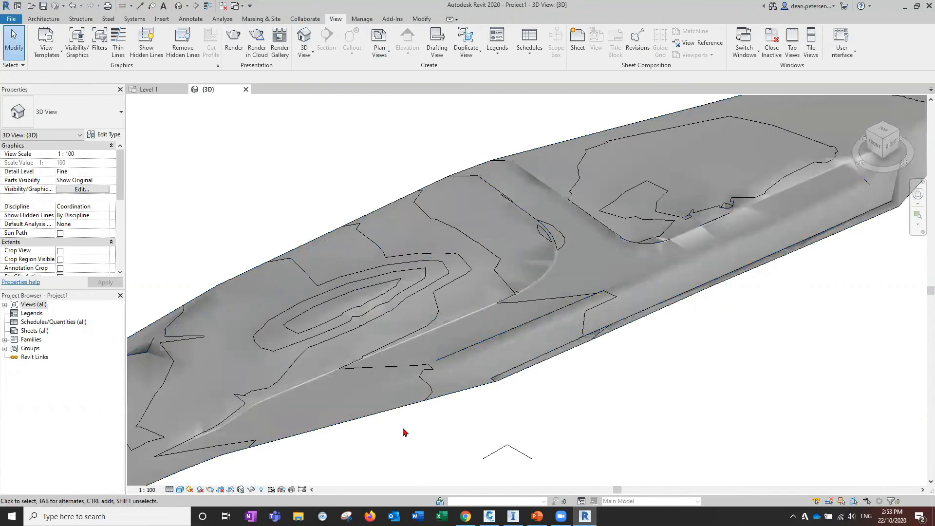
{"action": "scroll", "coordinate": [344, 362], "scroll_direction": "up", "scroll_amount": 5}
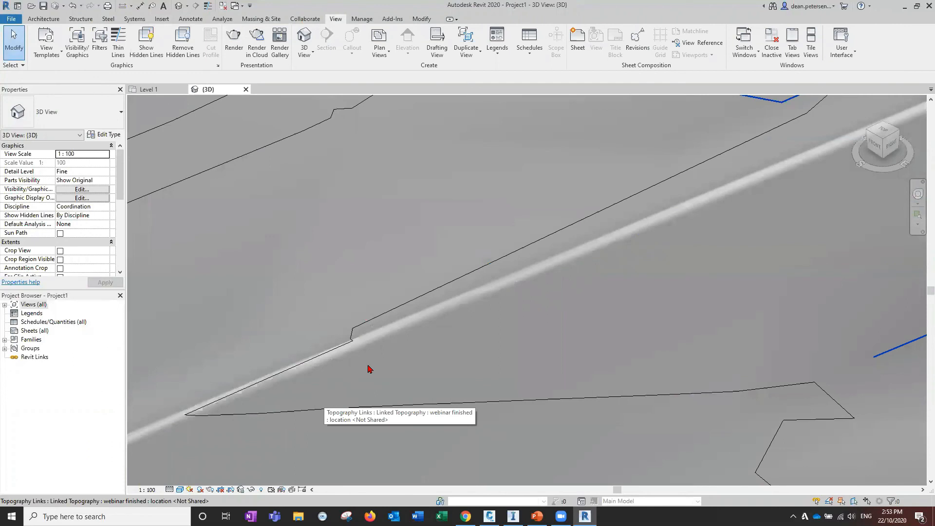
{"action": "scroll", "coordinate": [490, 335], "scroll_direction": "down", "scroll_amount": 2}
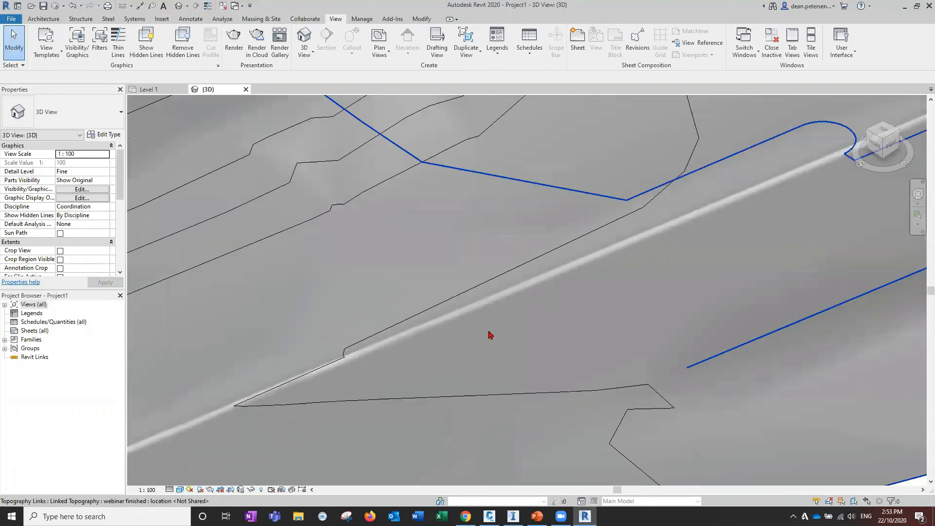
{"action": "scroll", "coordinate": [558, 374], "scroll_direction": "down", "scroll_amount": 5}
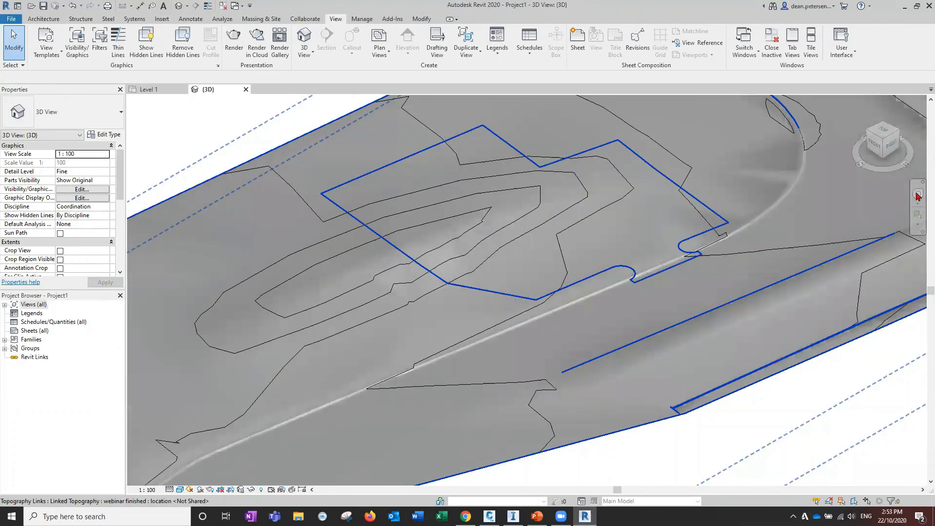
{"action": "left_click_drag", "start_coordinate": [487, 388], "coordinate": [565, 277]}
{"action": "left_click_drag", "start_coordinate": [656, 269], "coordinate": [560, 292]}
{"action": "mouse_move", "coordinate": [550, 366]}
{"action": "left_mouse_down"}
{"action": "mouse_move", "coordinate": [530, 330]}
{"action": "mouse_move", "coordinate": [463, 306]}
{"action": "mouse_move", "coordinate": [371, 298]}
{"action": "mouse_move", "coordinate": [317, 282]}
{"action": "mouse_move", "coordinate": [268, 292]}
{"action": "mouse_move", "coordinate": [245, 314]}
{"action": "mouse_move", "coordinate": [281, 312]}
{"action": "left_mouse_up"}
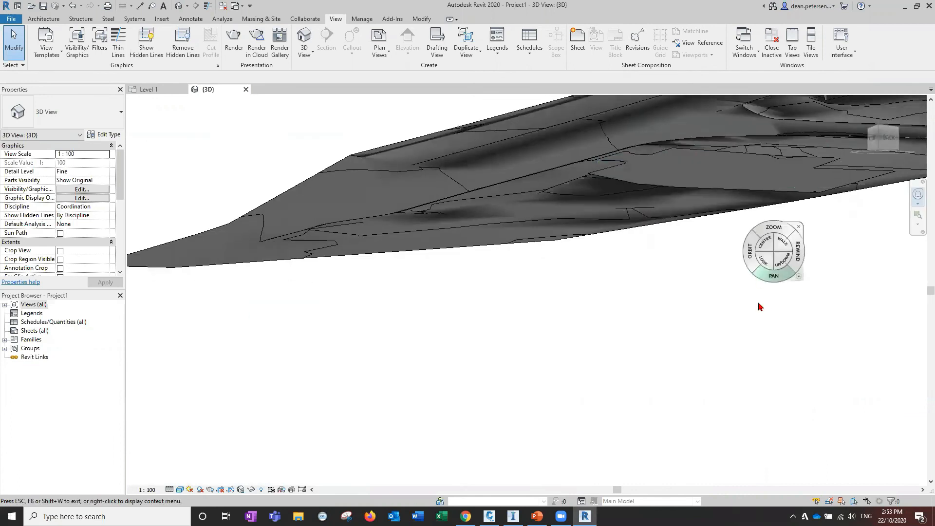
{"action": "left_click", "coordinate": [793, 256]}
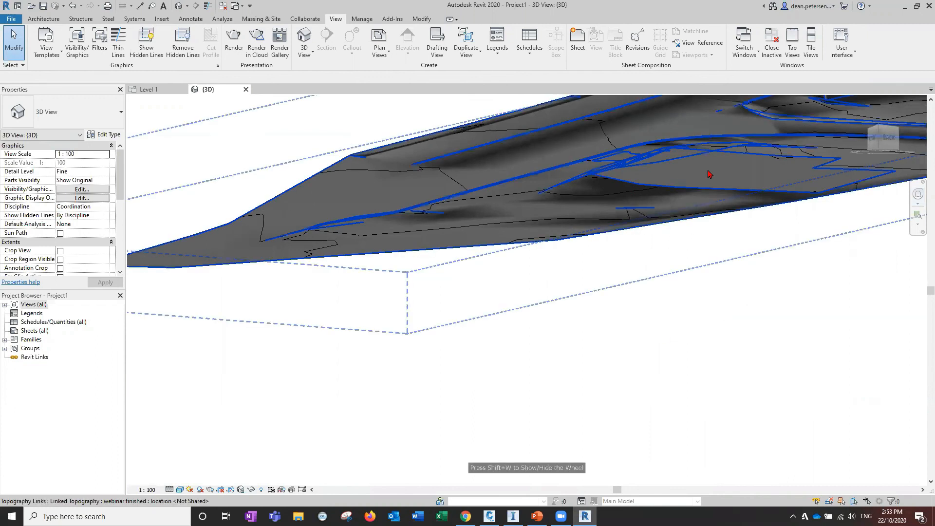
{"action": "left_click", "coordinate": [709, 174]}
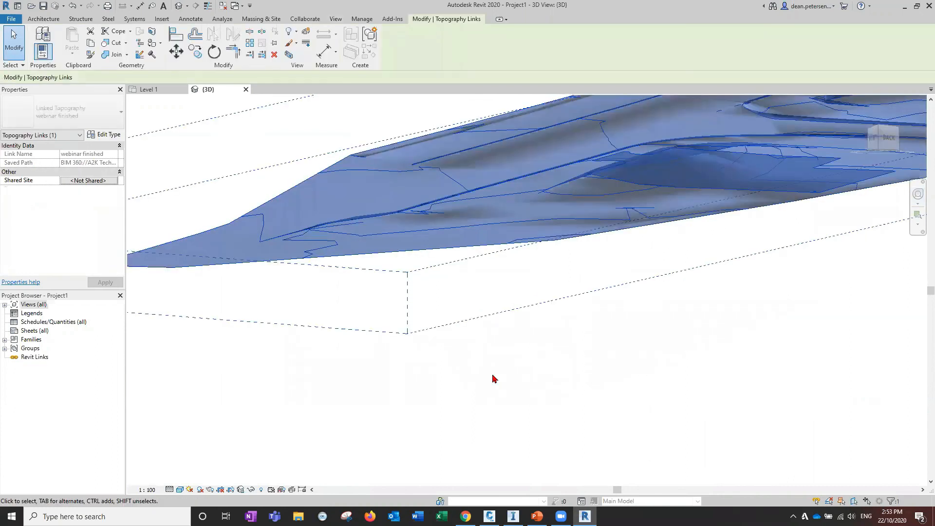
{"action": "left_click", "coordinate": [493, 379]}
{"action": "middle_click_drag", "start_coordinate": [547, 372], "coordinate": [570, 370], "text": "shift"}
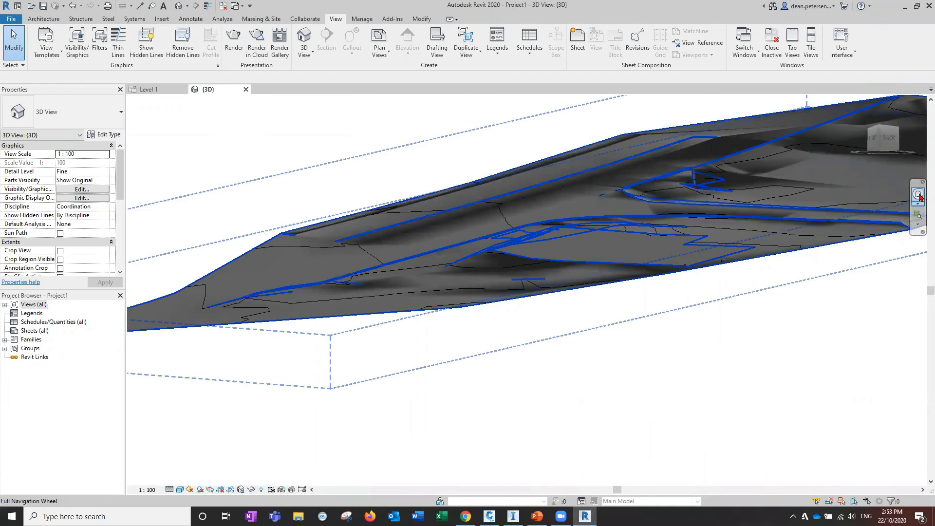
{"action": "left_click", "coordinate": [917, 194]}
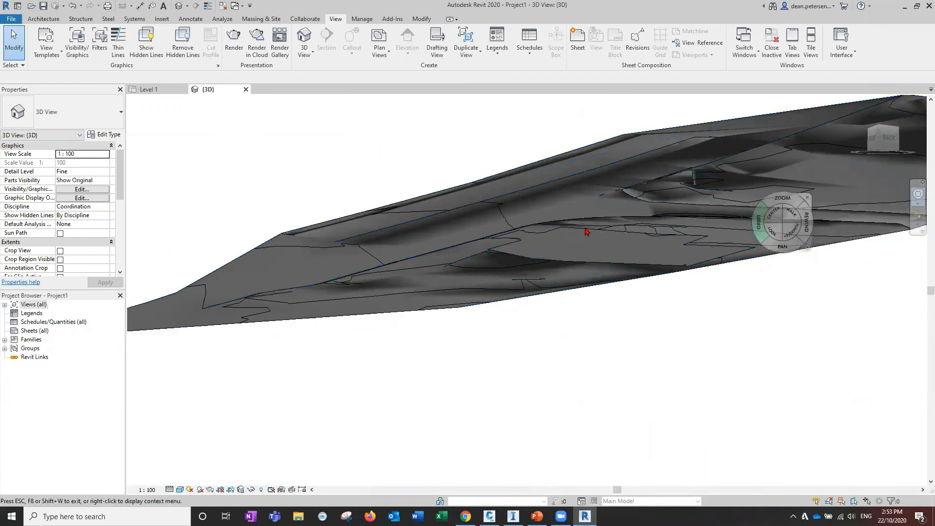
{"action": "left_click_drag", "start_coordinate": [586, 256], "coordinate": [460, 366]}
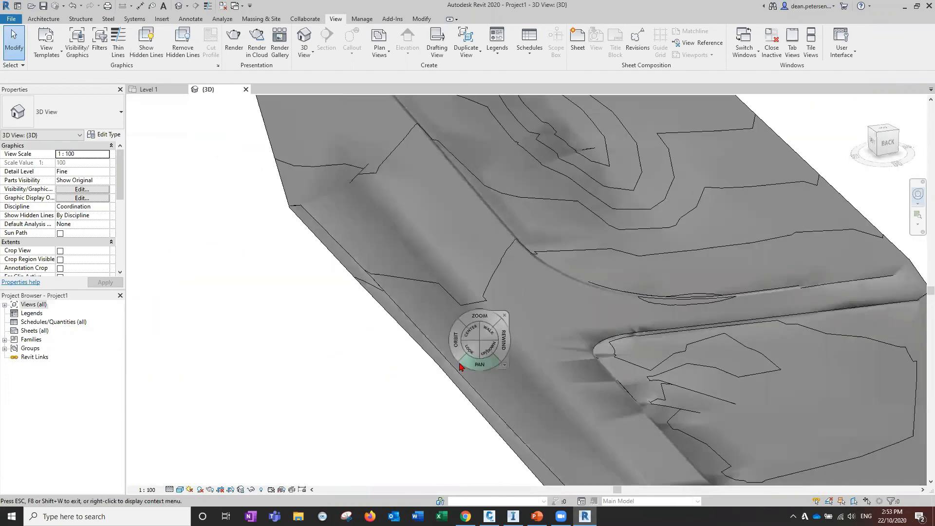
{"action": "scroll", "coordinate": [378, 392], "scroll_direction": "down", "scroll_amount": 8}
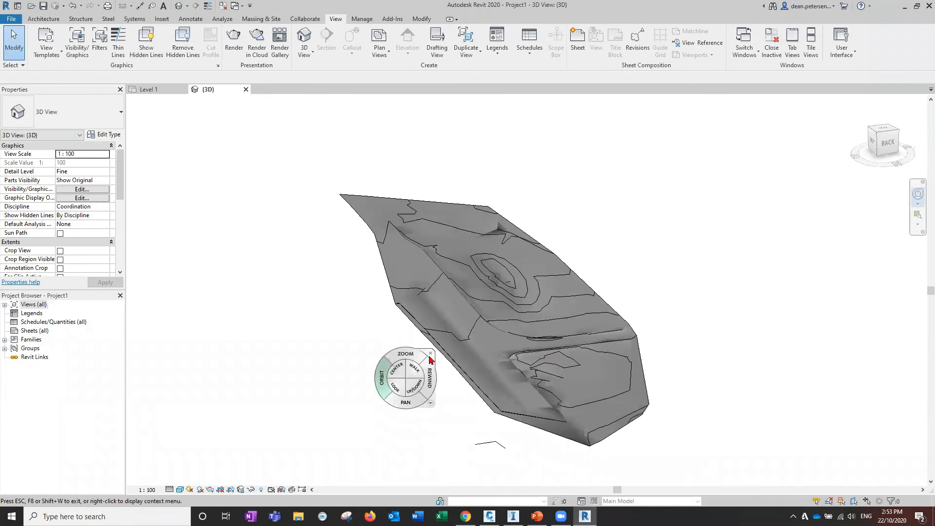
{"action": "left_click", "coordinate": [431, 354]}
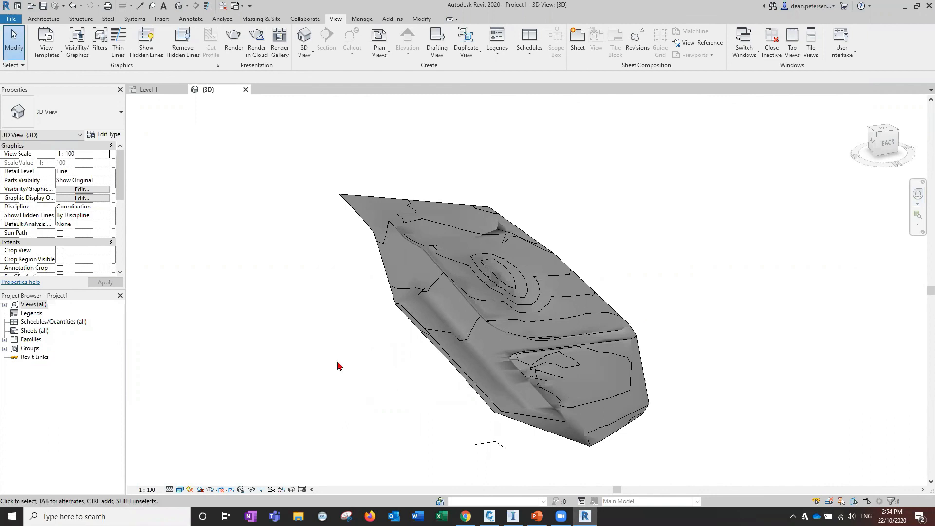
Close the project window
{"action": "left_click", "coordinate": [929, 6]}
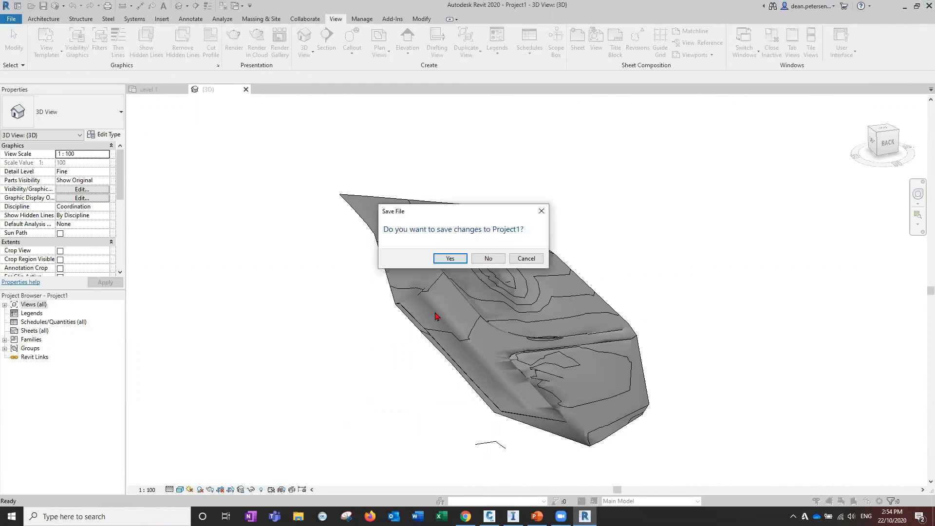